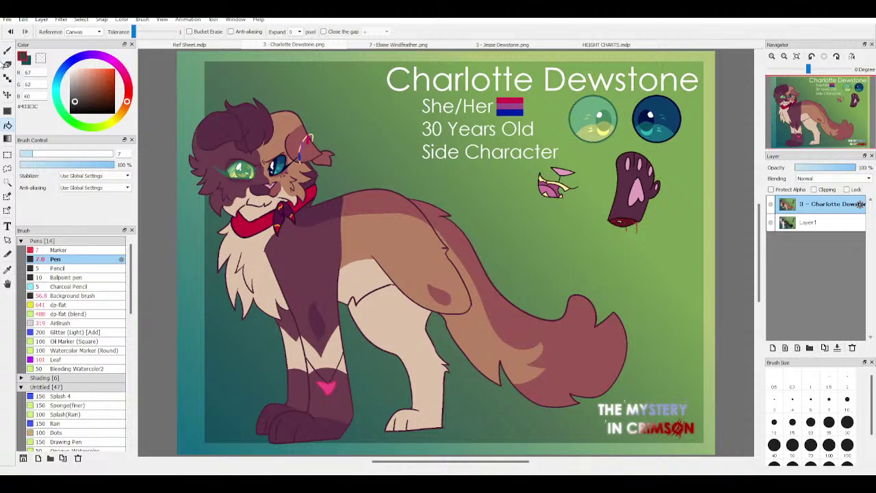
Step: Try erasing the top layer over the cat's hair with a 144 px eraser to reveal the design beneath
click(8, 64)
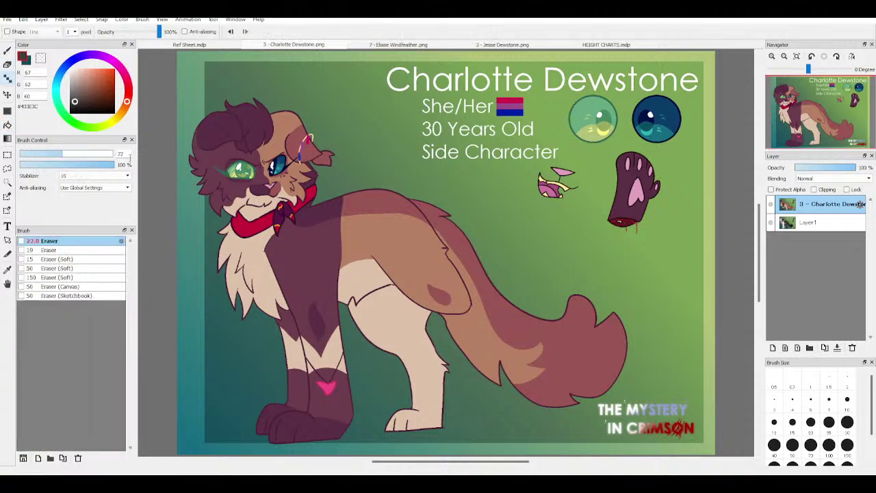
drag(63, 154, 89, 154)
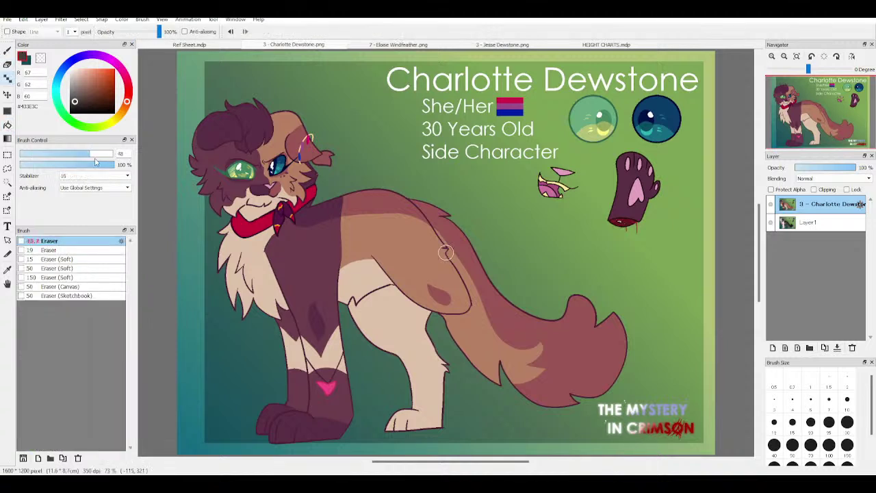
click(8, 52)
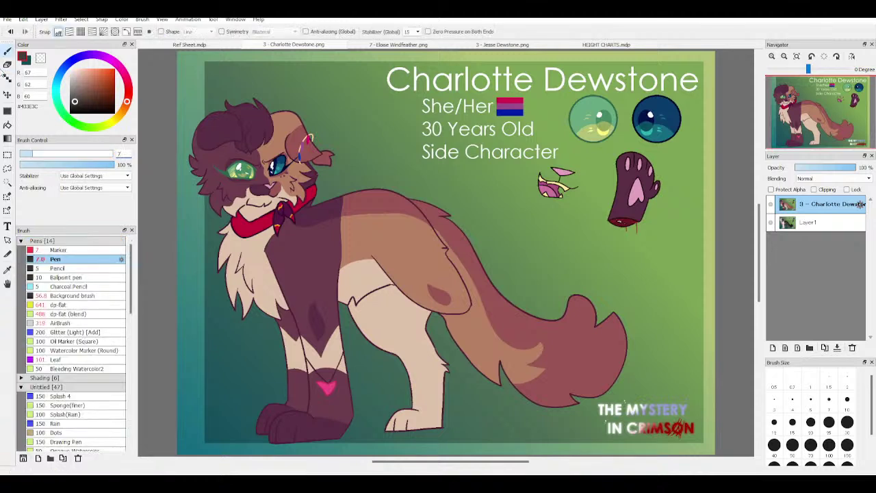
click(7, 64)
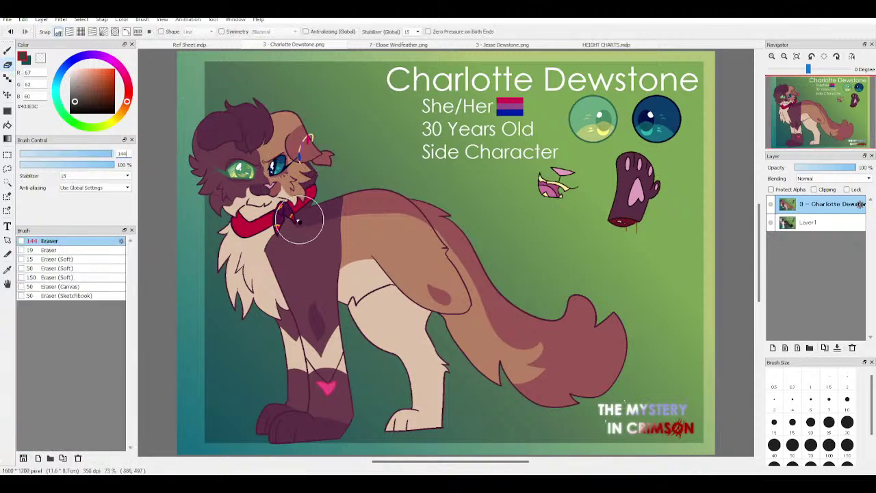
drag(206, 155, 233, 92)
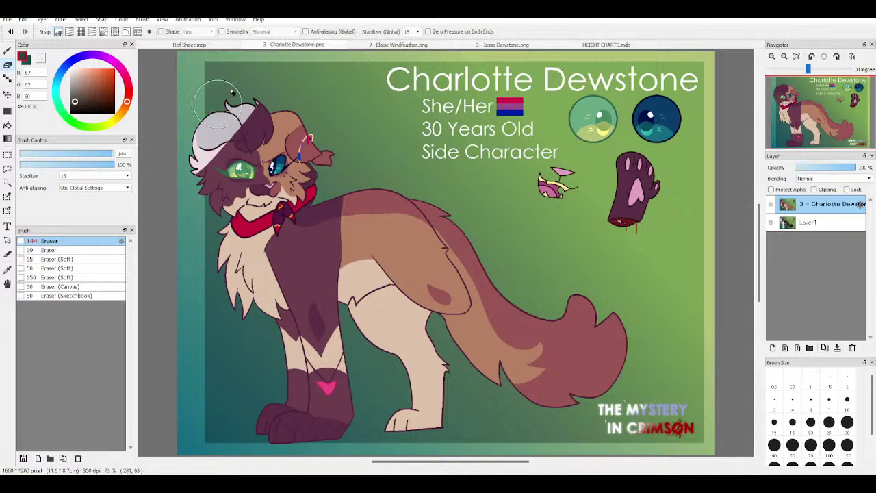
key(ctrl+z)
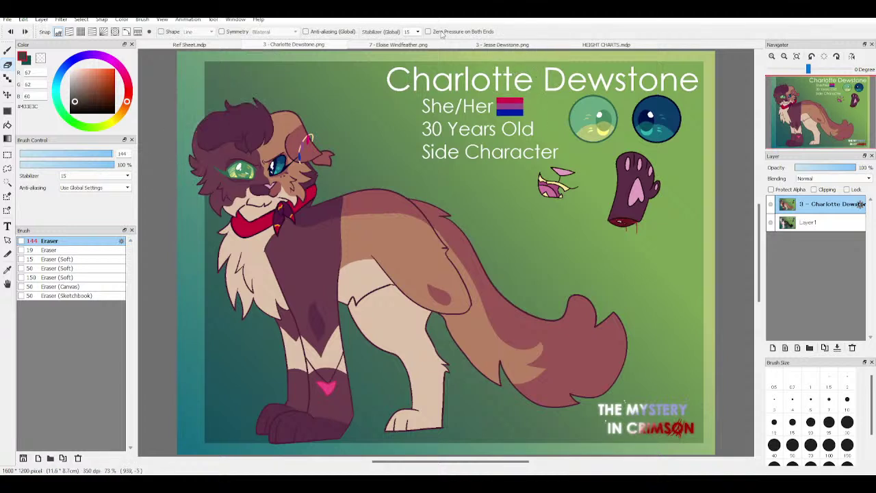
Step: Check the small brown cat in HEIGHT CHARTS.mdp and return to the 3 - Charlotte Dewstone.png sheet
click(582, 45)
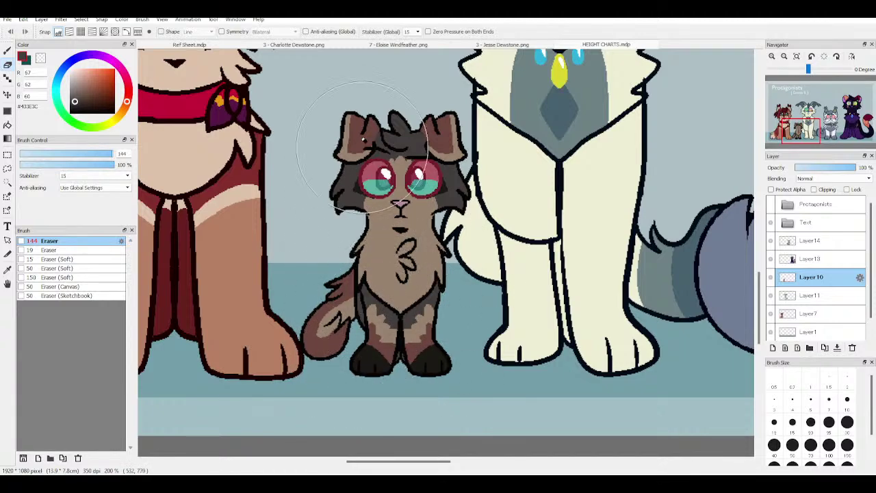
click(303, 45)
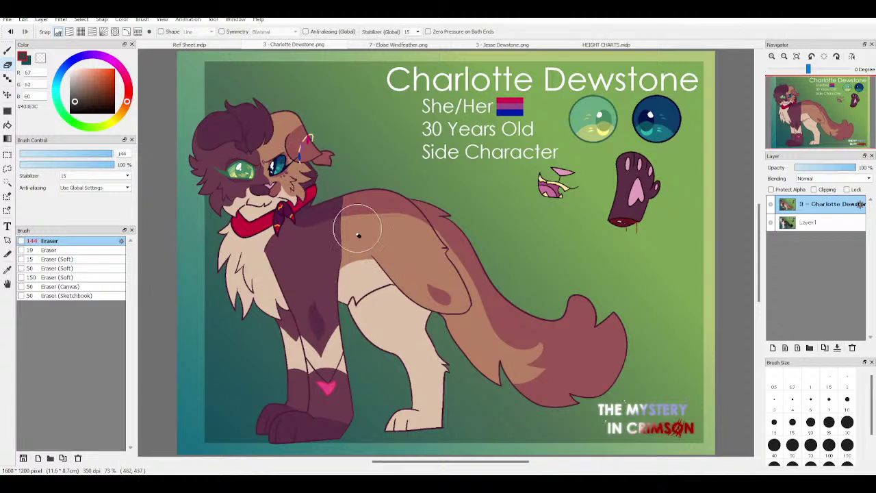
Step: Erase the brown colouring from the top layer with a large eraser to reveal the black-and-white design, and delete that layer
mouse_move(296, 73)
mouse_down()
mouse_move(164, 176)
mouse_move(246, 117)
mouse_move(322, 137)
mouse_move(219, 294)
mouse_move(346, 199)
mouse_move(288, 329)
mouse_move(362, 287)
mouse_move(322, 356)
mouse_move(403, 273)
mouse_move(363, 322)
mouse_up()
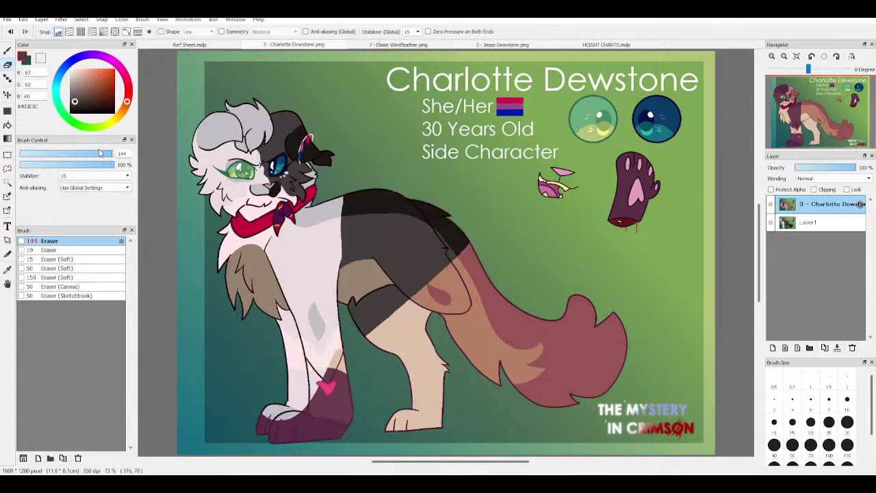
drag(99, 153, 113, 153)
mouse_move(402, 254)
mouse_down()
mouse_move(404, 233)
mouse_move(479, 302)
mouse_move(623, 342)
mouse_move(532, 366)
mouse_move(394, 380)
mouse_move(175, 352)
mouse_up()
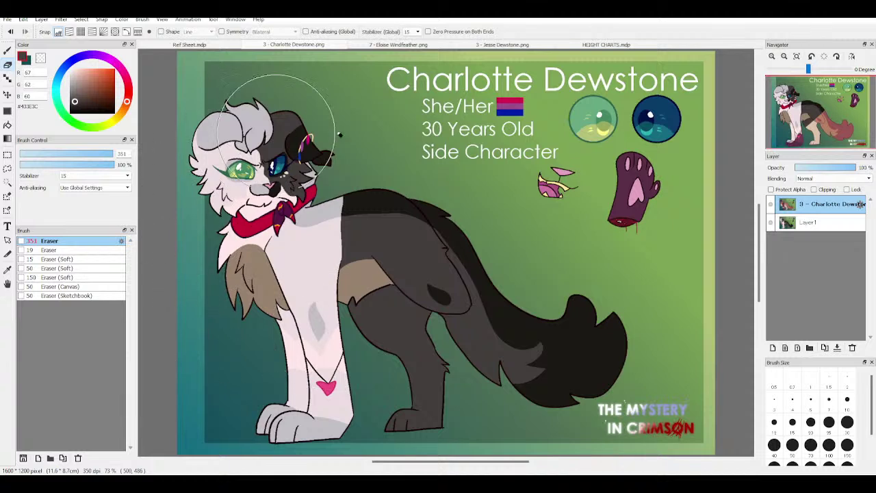
click(851, 347)
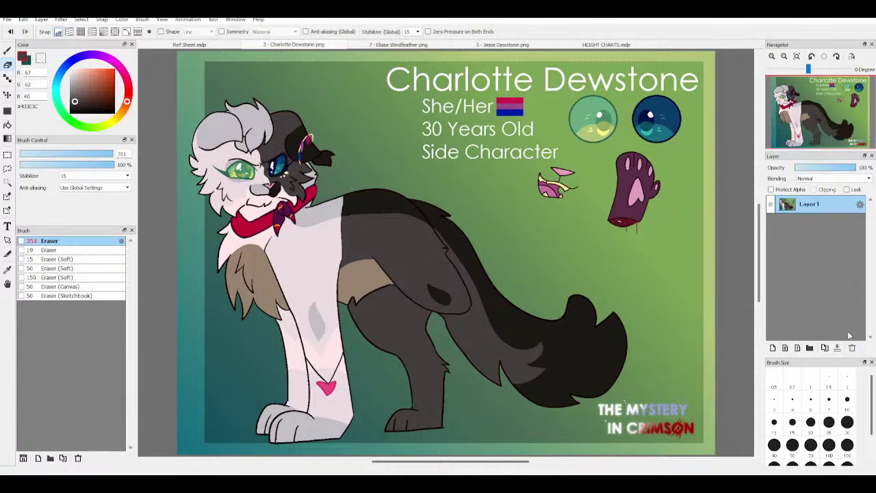
Step: Sample the pale pink #FFE8E8 from the chest fur and bucket-fill the brown chest patch with it
right_click(239, 244)
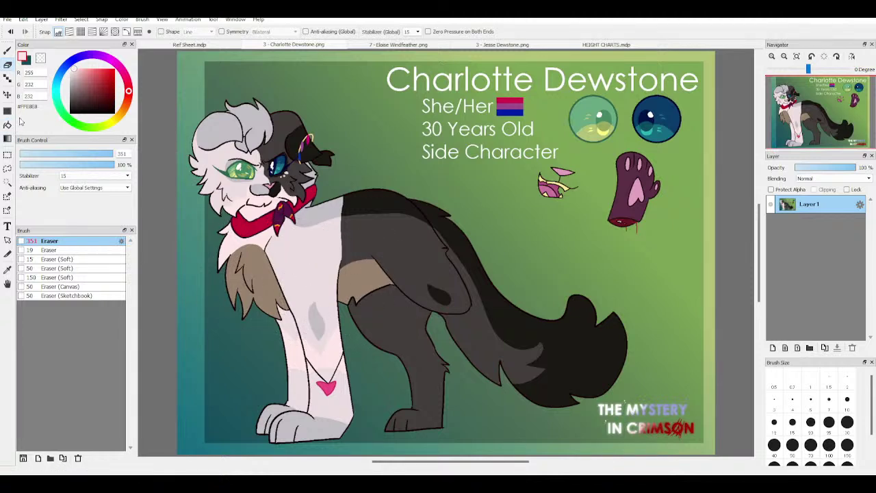
click(8, 125)
click(275, 270)
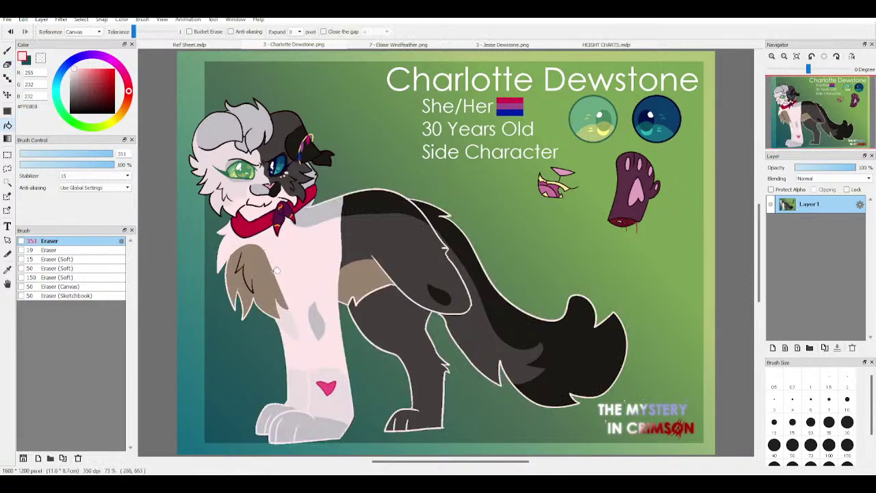
key(ctrl+z)
click(279, 262)
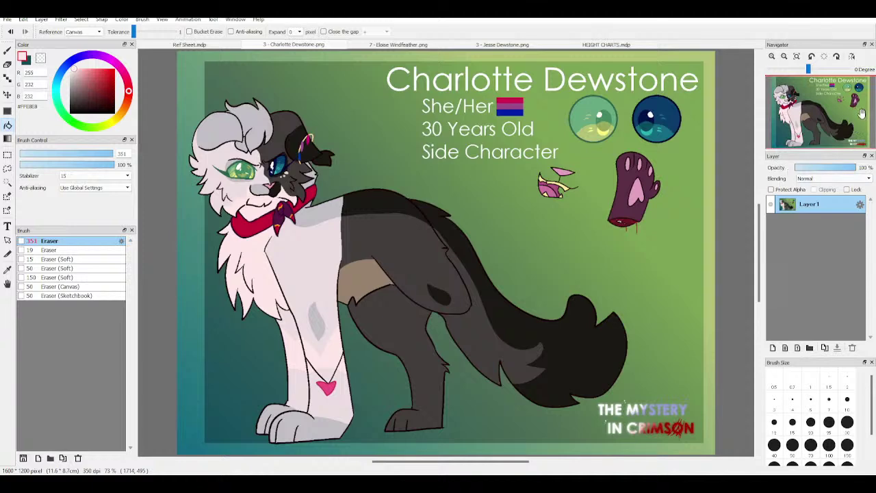
Step: Sample the dark outline colour #180000 from the Charlotte drawing and test the Pen with it on Ref Sheet.mdp's Layer4, undoing the trial stroke
drag(862, 114, 799, 108)
scroll(807, 107, up, 3)
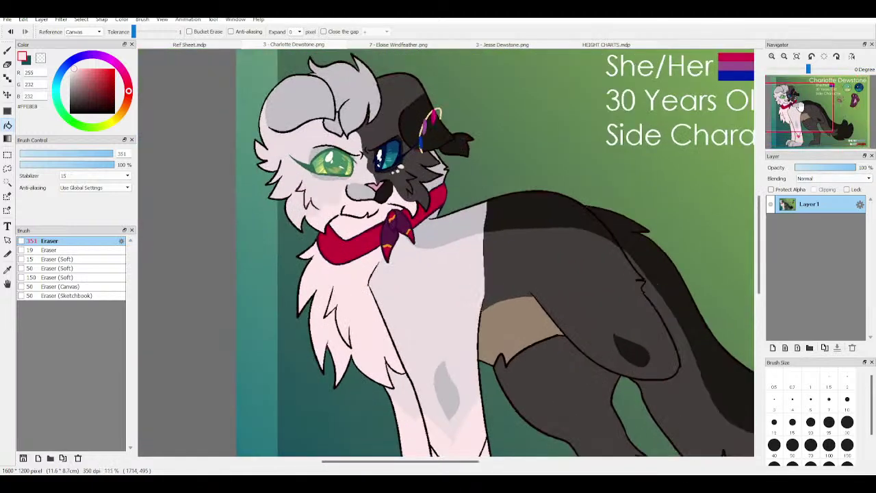
scroll(774, 121, up, 2)
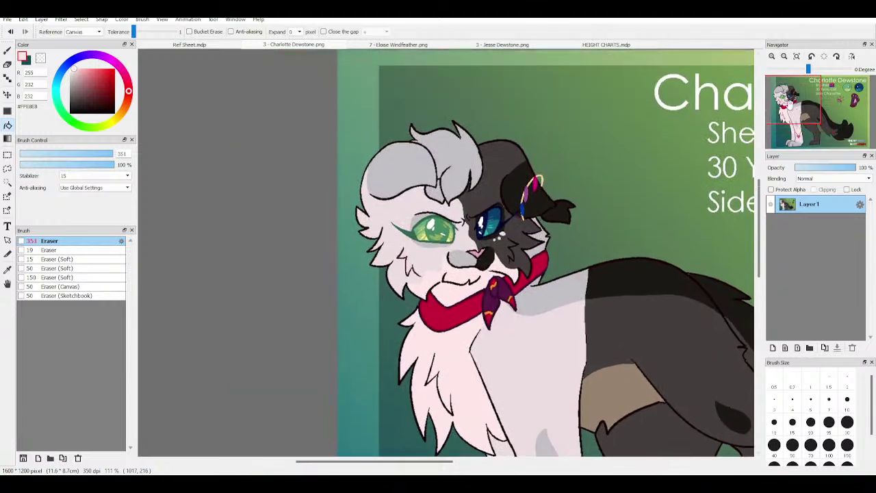
right_click(467, 272)
click(223, 46)
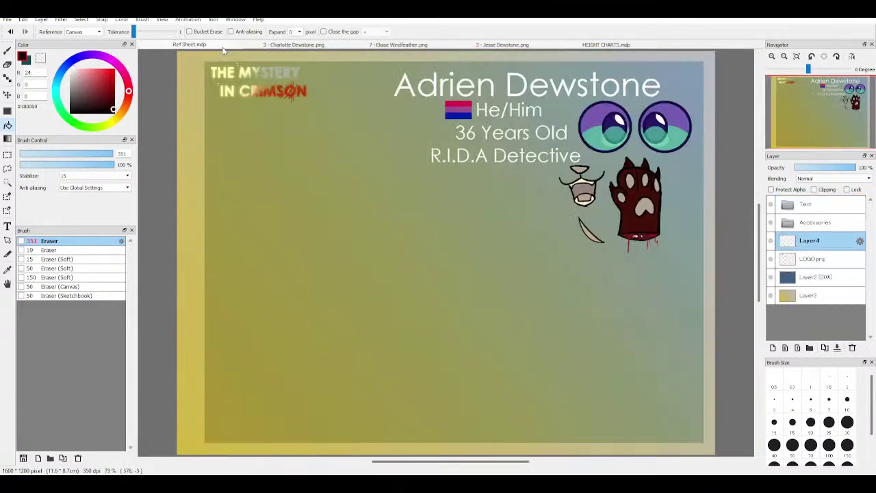
key(p)
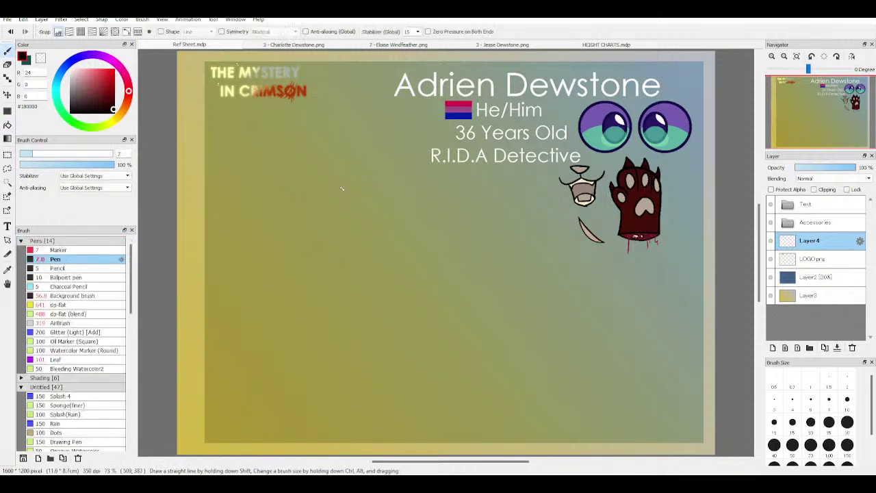
drag(290, 231, 270, 148)
key(ctrl+z)
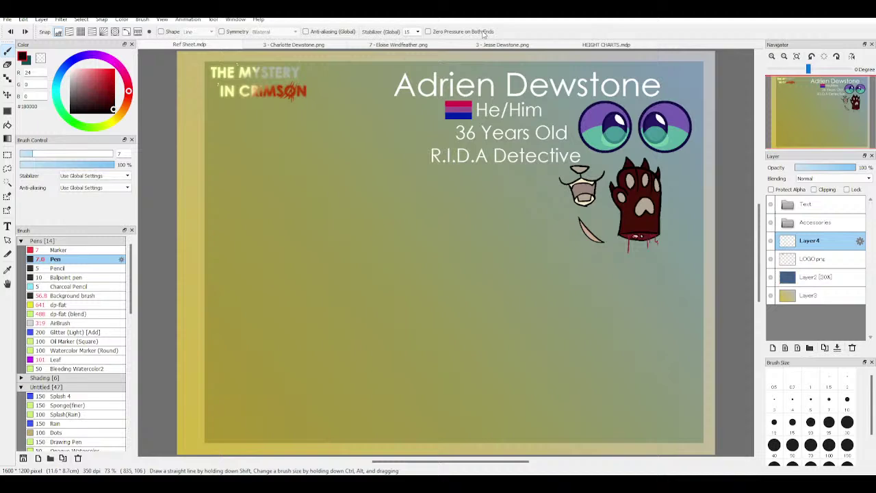
Step: Close the 7 - Eloise Windfeather.png file and look over the height chart, Jesse and Charlotte sheets before returning to Ref Sheet.mdp
click(385, 45)
key(ctrl+w)
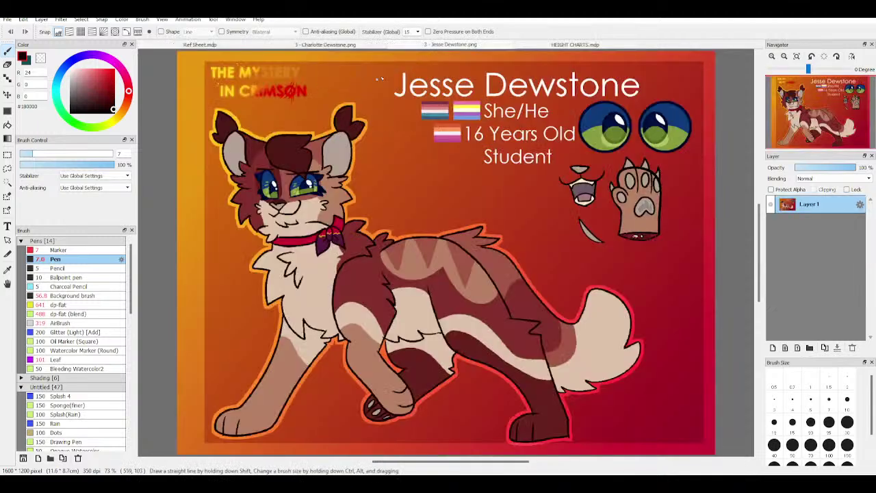
click(568, 44)
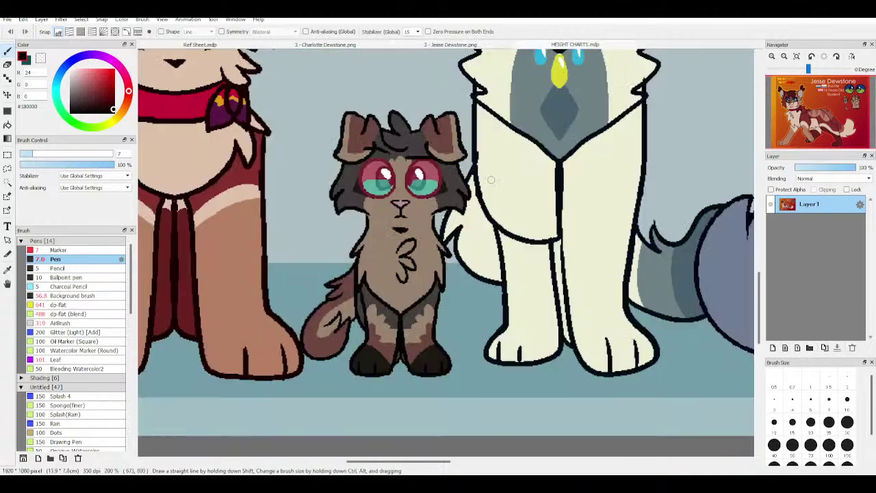
click(430, 45)
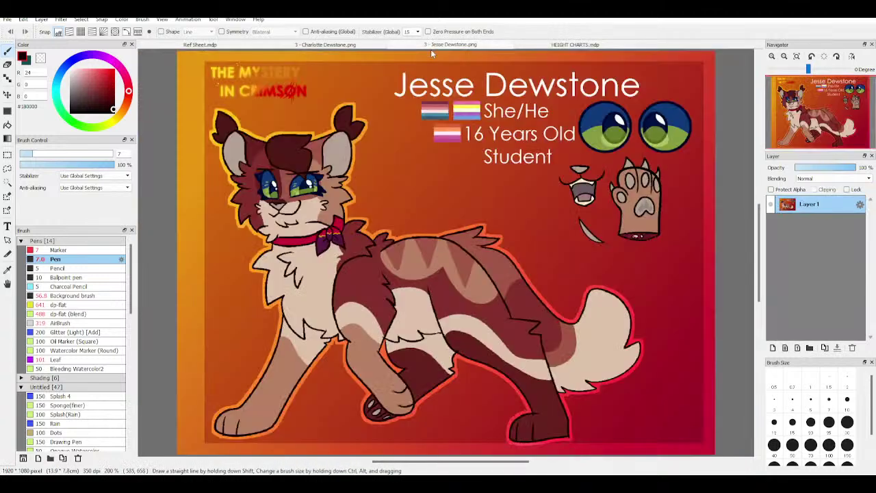
click(378, 45)
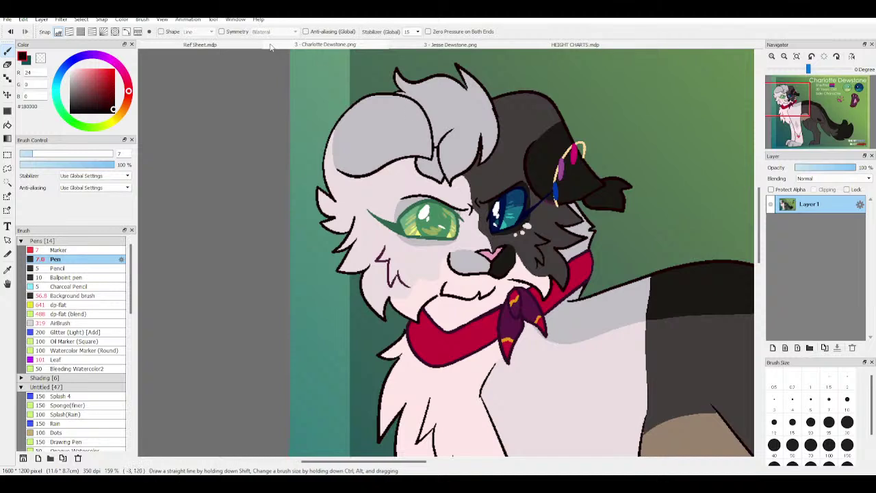
click(241, 44)
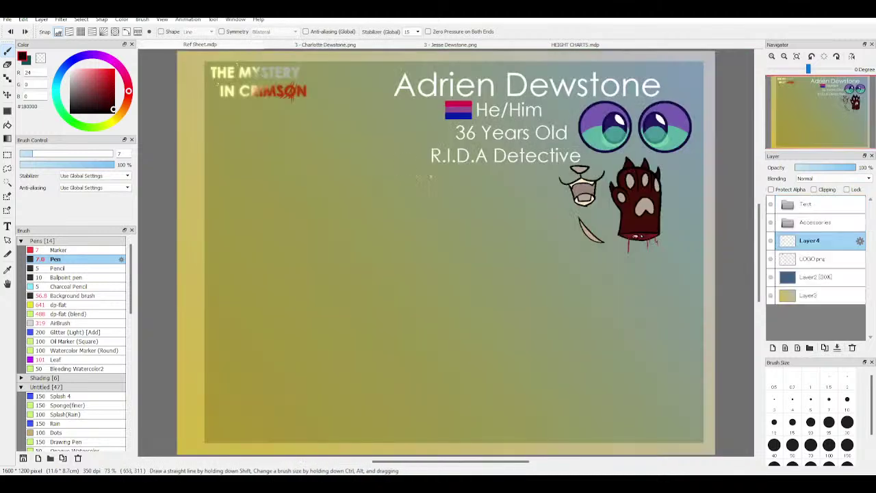
Step: Try sketching the head's base circle below the logo with the 7 px Pen, undoing and redrawing it several times
drag(250, 222, 327, 140)
key(ctrl+z)
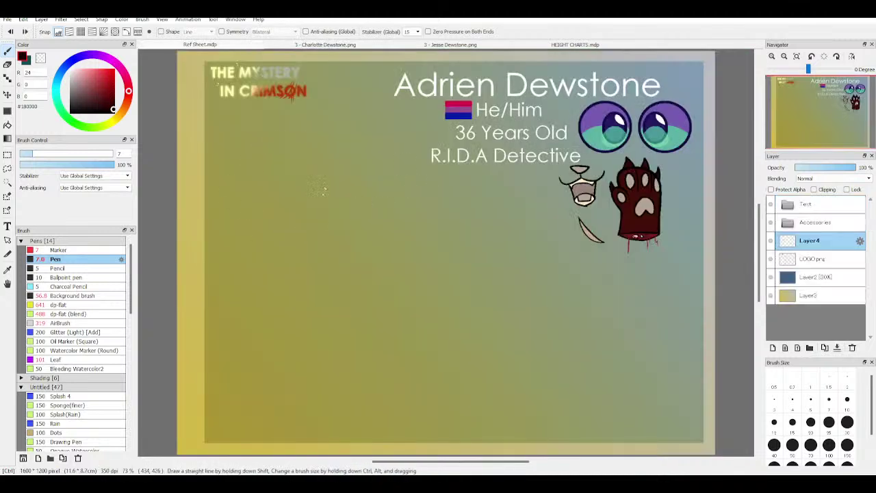
drag(323, 221, 323, 145)
mouse_move(341, 181)
mouse_down()
mouse_move(272, 219)
mouse_move(300, 141)
mouse_move(334, 199)
mouse_move(345, 162)
mouse_move(313, 239)
mouse_move(268, 172)
mouse_move(304, 230)
mouse_move(270, 161)
mouse_move(356, 182)
mouse_move(311, 228)
mouse_move(260, 191)
mouse_up()
key(ctrl+z)
key(ctrl+z)
key(ctrl+z)
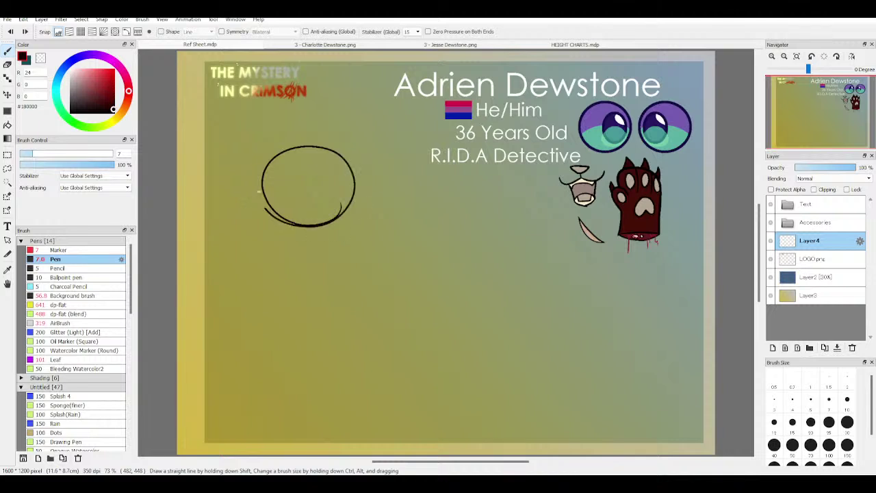
key(ctrl+z)
mouse_move(255, 231)
mouse_down()
mouse_move(327, 170)
mouse_move(264, 206)
mouse_move(322, 168)
mouse_up()
key(ctrl+z)
mouse_move(349, 220)
mouse_down()
mouse_move(276, 222)
mouse_move(358, 209)
mouse_move(266, 168)
mouse_move(342, 159)
mouse_up()
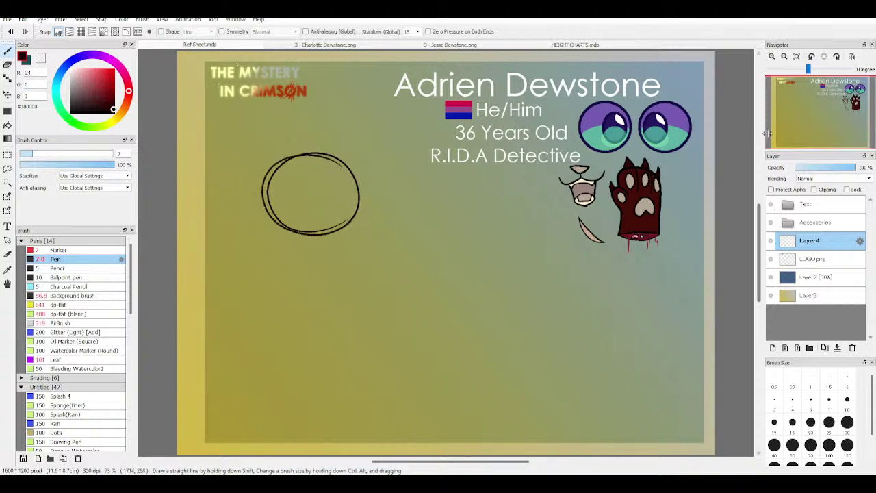
Step: Try adding further strokes to the head circle and redrawing it rounder, undoing the attempts
drag(798, 108, 788, 109)
scroll(468, 285, up, 3)
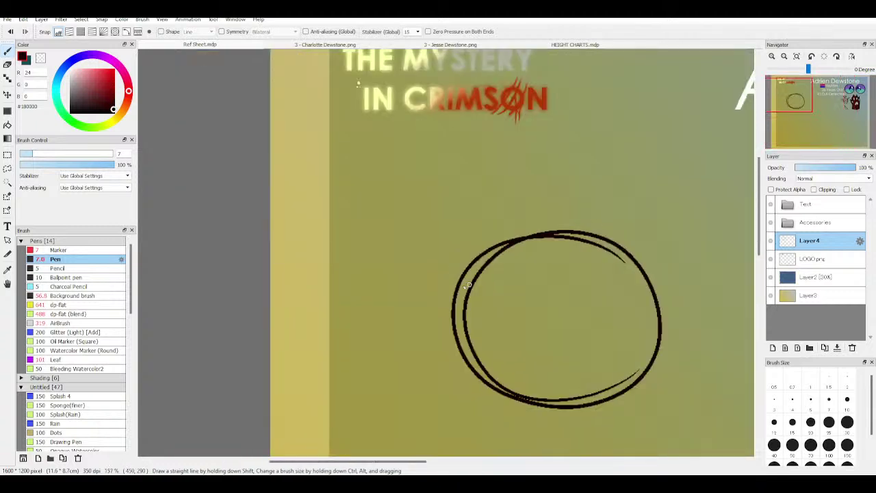
drag(454, 291, 507, 274)
mouse_move(499, 233)
mouse_down()
mouse_move(529, 247)
mouse_move(532, 299)
mouse_move(510, 274)
mouse_up()
key(ctrl+z)
key(ctrl+z)
key(ctrl+z)
mouse_move(568, 373)
mouse_down()
mouse_move(496, 194)
mouse_move(441, 325)
mouse_move(603, 246)
mouse_move(445, 315)
mouse_up()
click(796, 56)
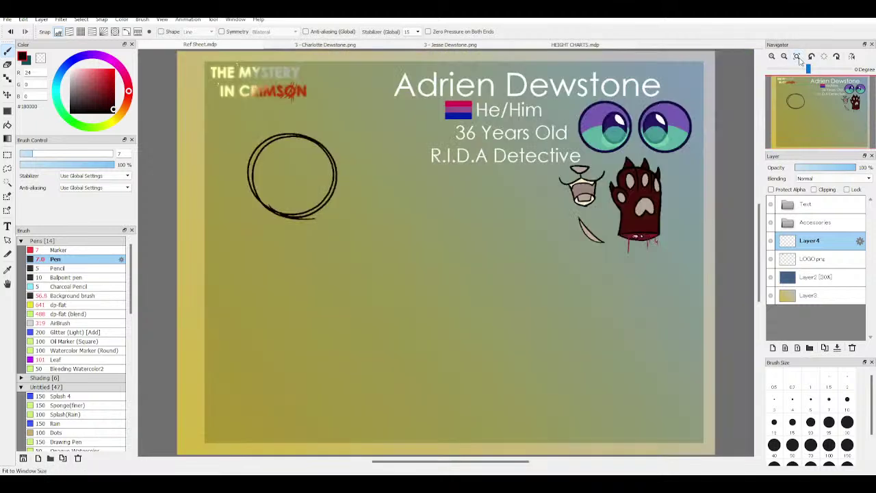
key(ctrl+z)
mouse_move(319, 157)
mouse_down()
mouse_move(264, 226)
mouse_move(332, 185)
mouse_move(322, 154)
mouse_move(313, 178)
mouse_up()
key(ctrl+z)
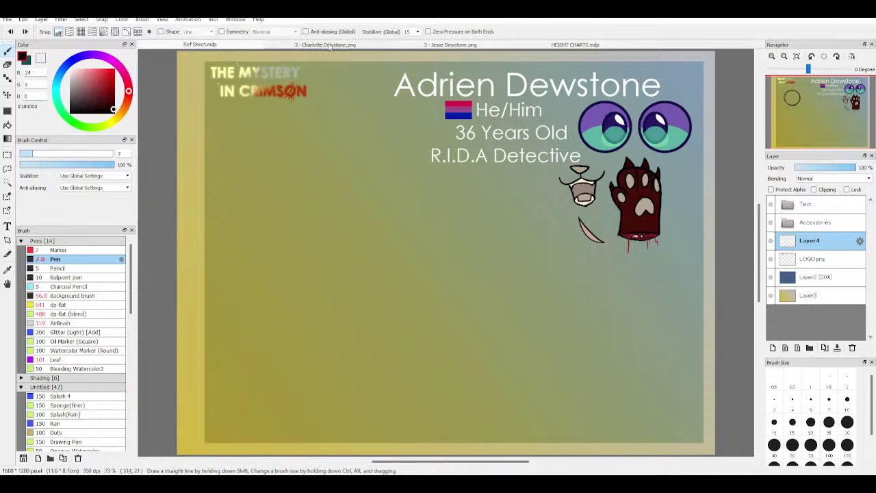
Step: Set the global stabilizer to 18 and sketch the head circle again below the logo
click(415, 143)
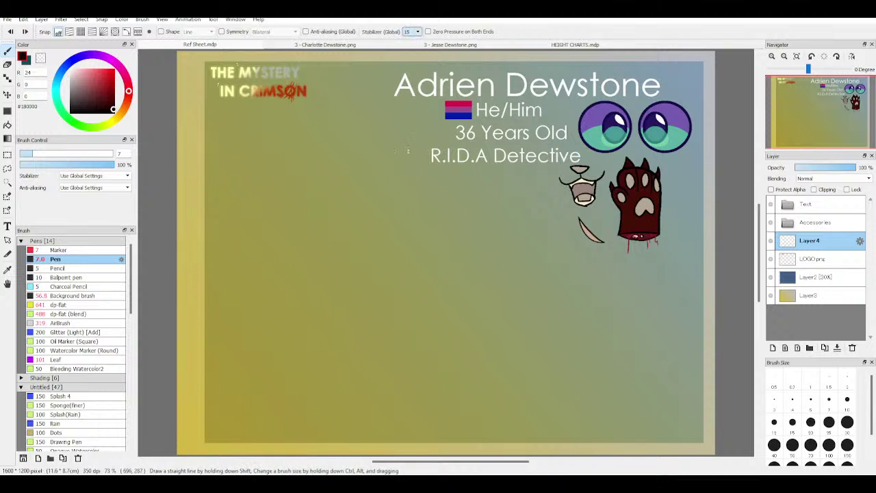
mouse_move(340, 192)
mouse_down()
mouse_move(276, 213)
mouse_move(315, 143)
mouse_up()
key(ctrl+z)
mouse_move(359, 214)
mouse_down()
mouse_move(255, 175)
mouse_move(359, 167)
mouse_move(294, 235)
mouse_up()
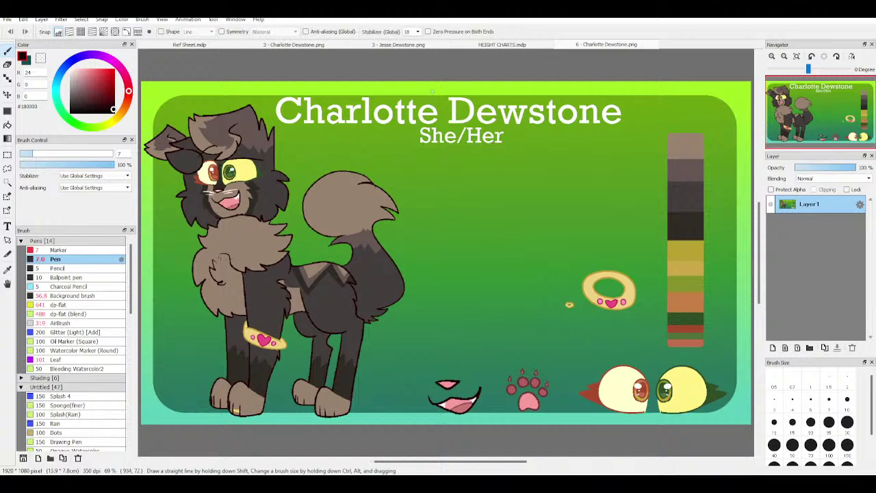
Step: Look over the Jesse sheet and the black-and-white cat's face in 3 - Charlotte Dewstone.png as references
click(428, 45)
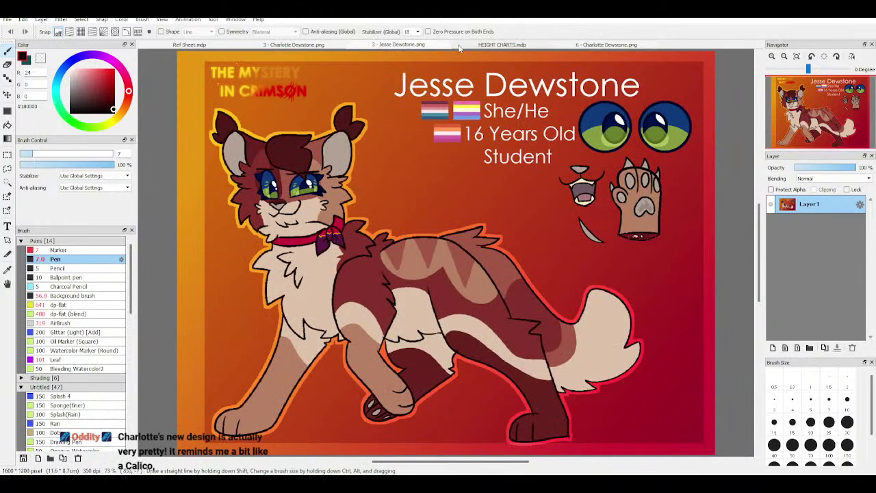
key(ctrl)
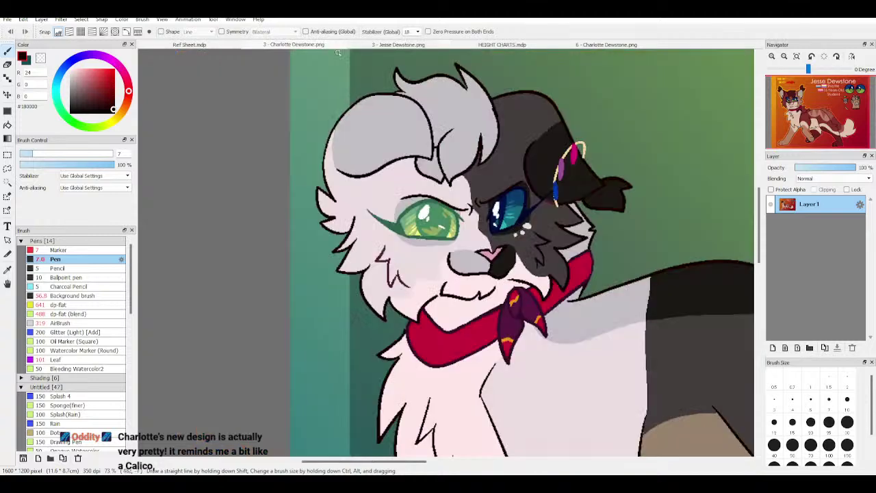
click(334, 46)
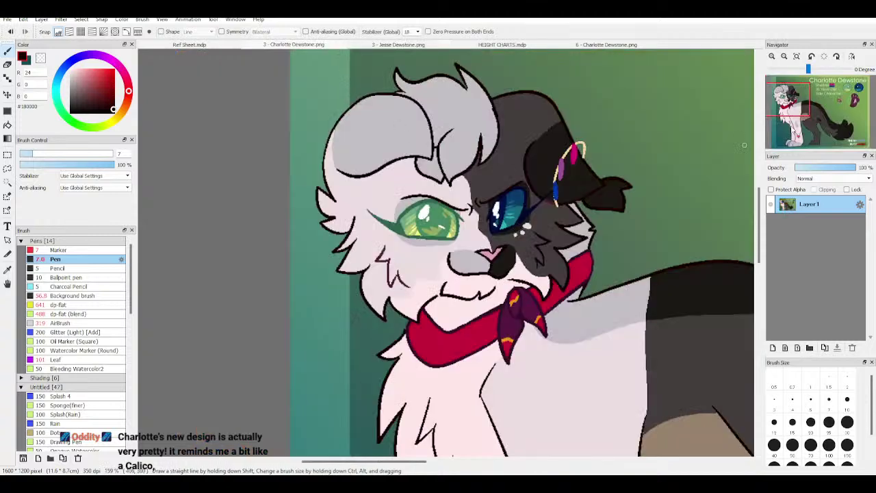
Step: Look over the full Charlotte, Jesse and height chart sheets as references, including the design in 6 - Charlotte Dewstone.png
click(784, 56)
click(797, 56)
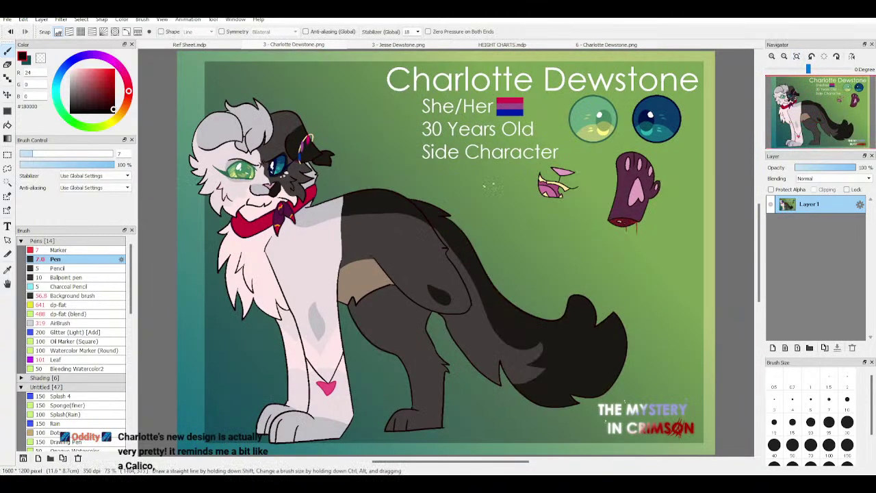
click(602, 46)
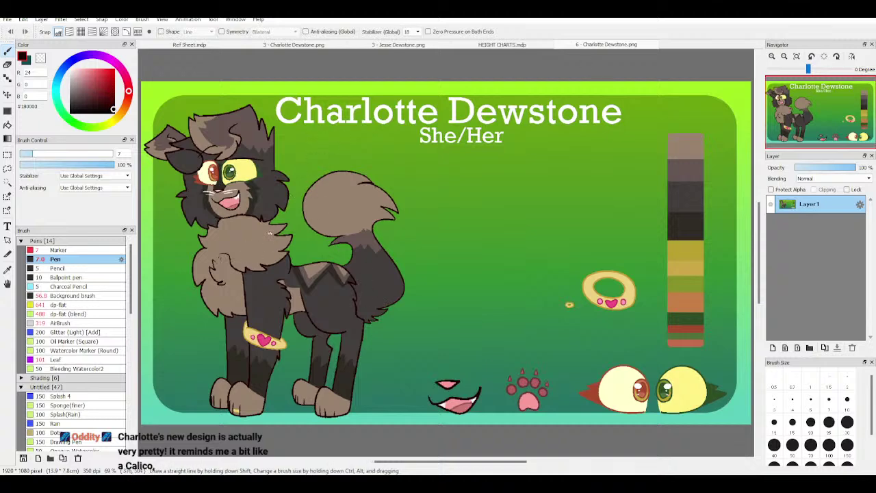
click(431, 45)
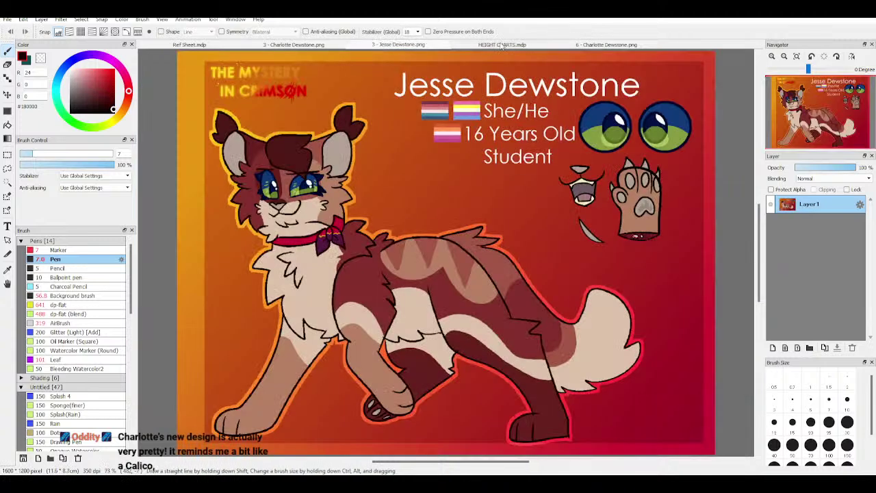
click(500, 45)
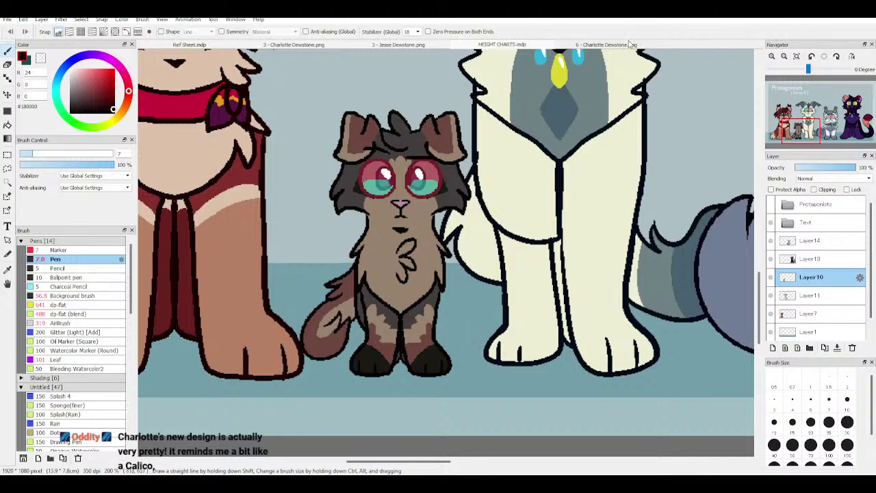
click(629, 44)
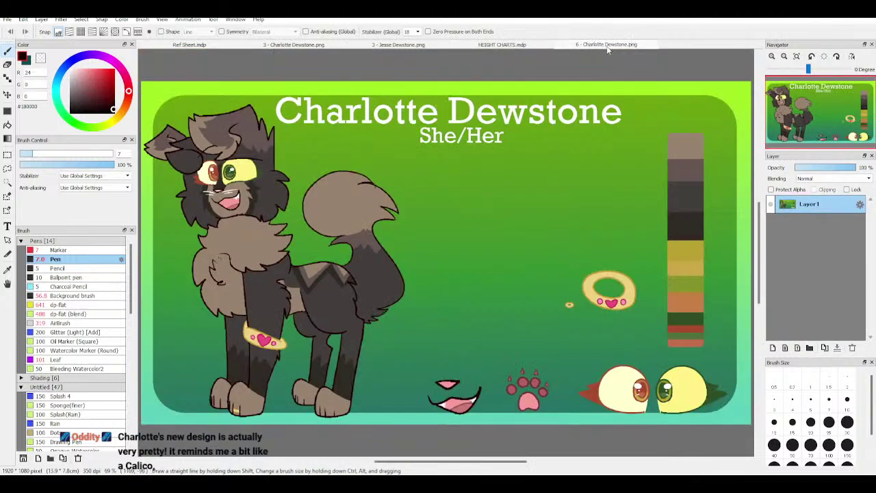
key(ctrl+w)
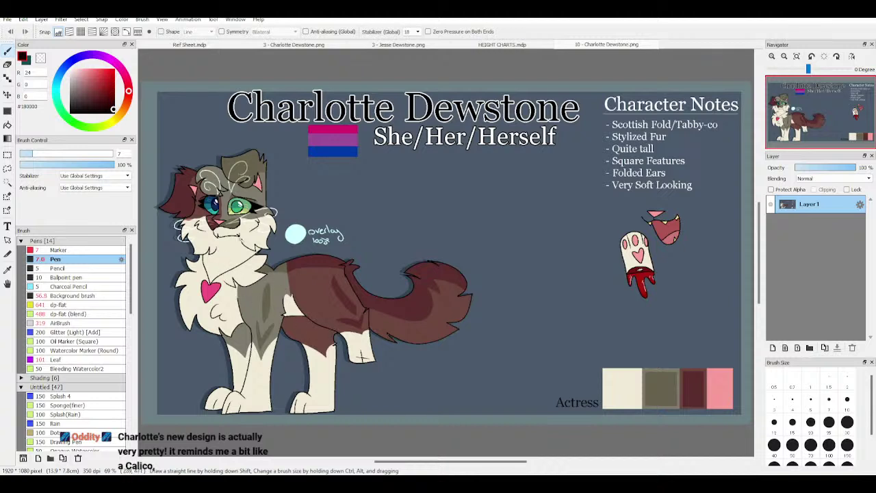
click(652, 44)
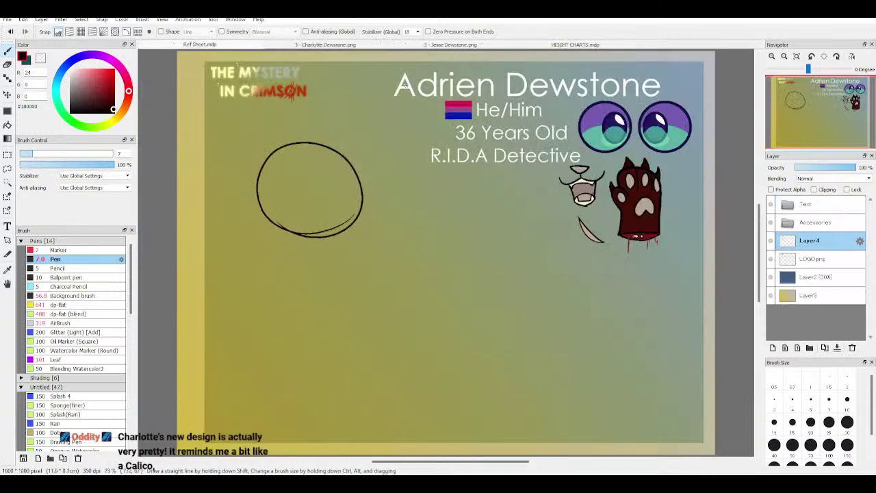
Step: Sketch a wavy, spiky hair tuft on top of Adrien's head circle with a curved fringe over the forehead
drag(818, 104, 810, 101)
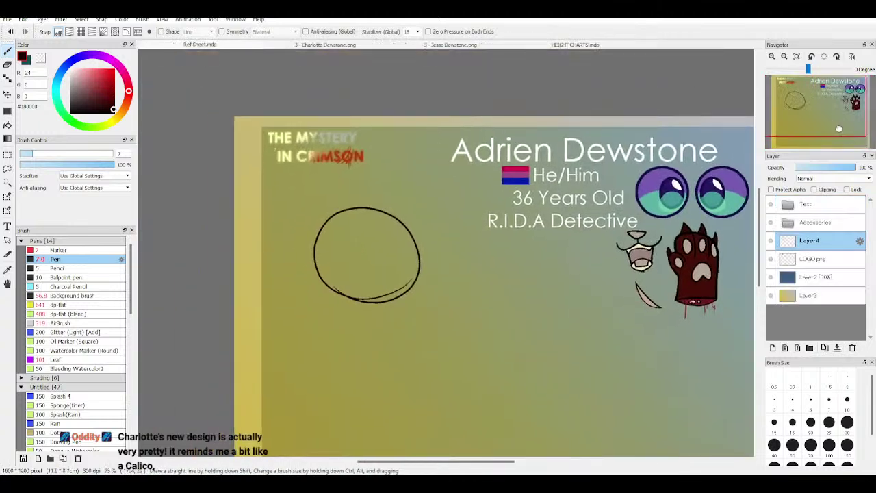
scroll(839, 127, up, 2)
mouse_move(387, 246)
mouse_down()
mouse_move(391, 158)
mouse_move(374, 193)
mouse_move(367, 133)
mouse_move(361, 171)
mouse_up()
mouse_move(361, 128)
mouse_down()
mouse_move(306, 164)
mouse_move(289, 189)
mouse_up()
mouse_move(306, 145)
mouse_down()
mouse_move(270, 159)
mouse_move(306, 219)
mouse_move(332, 195)
mouse_up()
Step: Sketch a folded, drooping ear on the left side of the head, redrawing its outer outline longer and wider
mouse_move(219, 165)
mouse_down()
mouse_move(179, 154)
mouse_move(148, 187)
mouse_up()
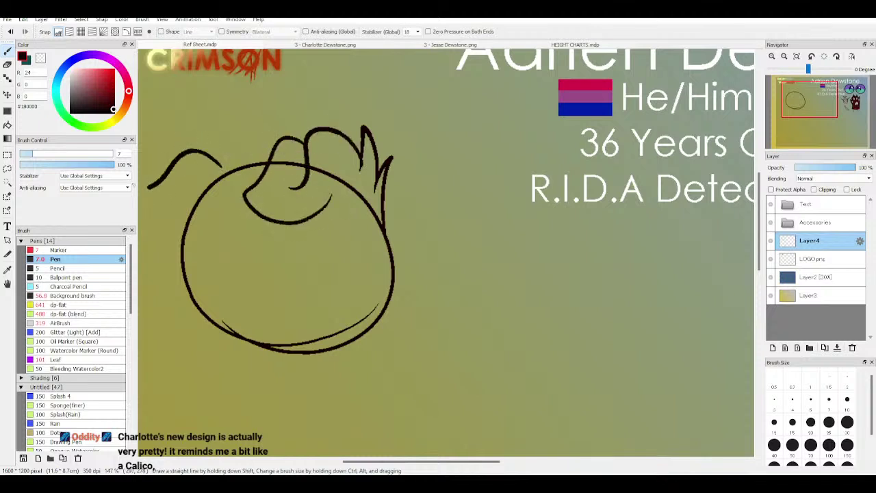
drag(138, 230, 198, 210)
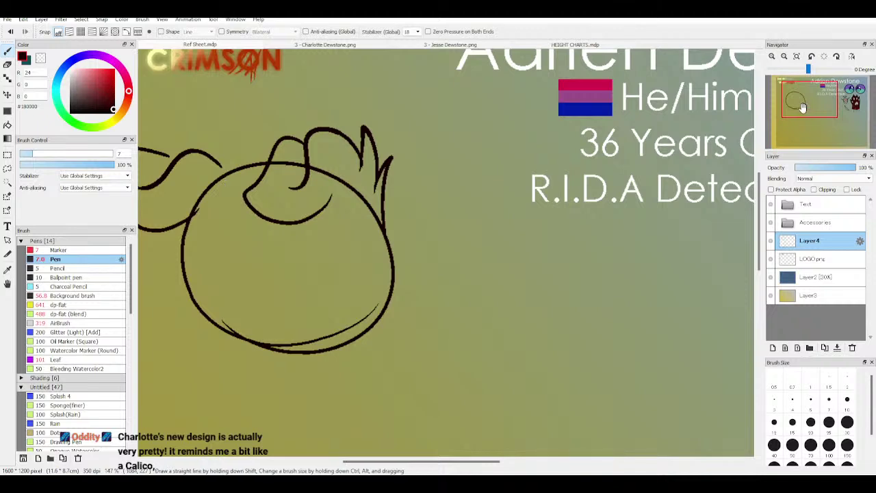
drag(812, 110, 799, 112)
scroll(328, 260, up, 2)
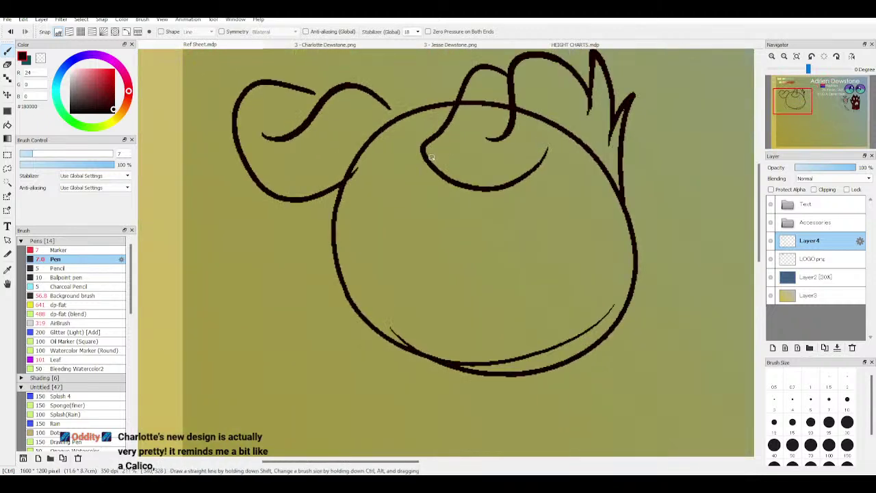
key(ctrl+z)
mouse_move(319, 93)
mouse_down()
mouse_move(237, 169)
mouse_move(244, 224)
mouse_move(346, 193)
mouse_move(365, 140)
mouse_up()
Step: Sketch pointed cheek fur tufts down both sides of the head circle
mouse_move(630, 206)
mouse_down()
mouse_move(671, 222)
mouse_move(638, 241)
mouse_up()
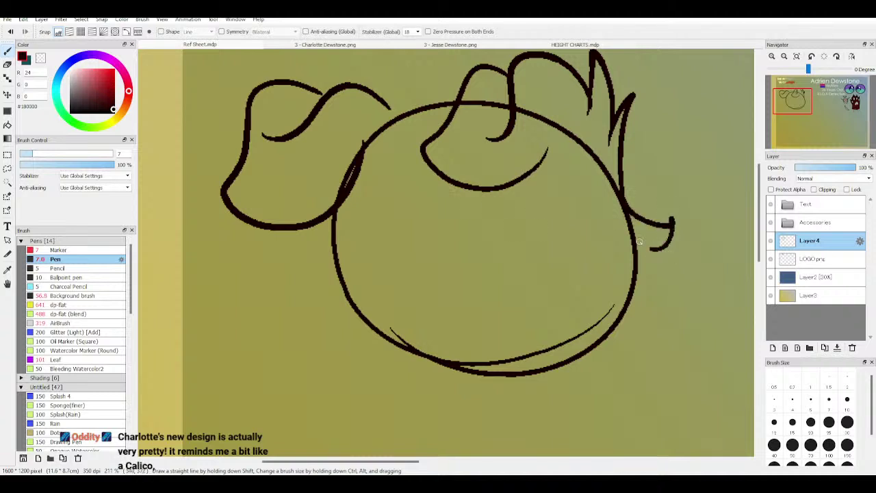
mouse_move(671, 268)
mouse_down()
mouse_move(651, 324)
mouse_move(643, 285)
mouse_move(648, 296)
mouse_move(601, 376)
mouse_move(600, 407)
mouse_move(569, 367)
mouse_up()
mouse_move(333, 282)
mouse_down()
mouse_move(319, 318)
mouse_move(352, 352)
mouse_move(382, 409)
mouse_move(426, 369)
mouse_up()
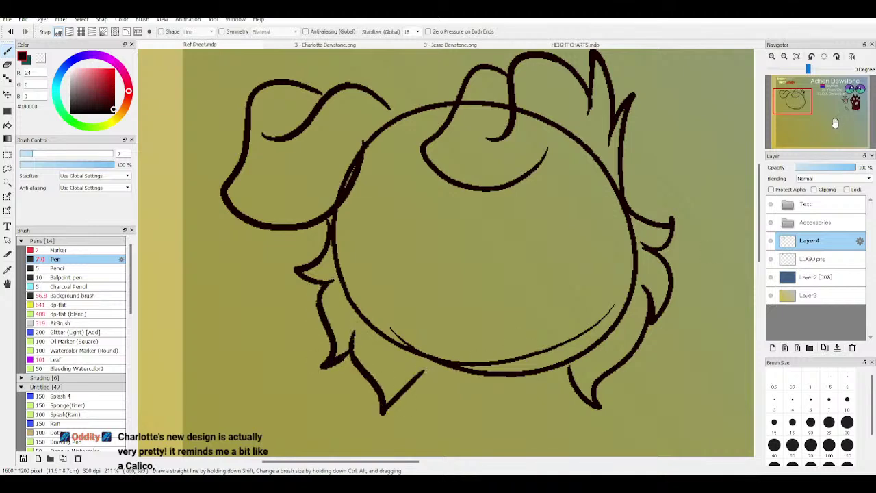
Step: Try sketching two round eye outlines side by side below the fringe
drag(803, 96, 798, 101)
scroll(488, 285, up, 8)
mouse_move(544, 271)
mouse_down()
mouse_move(450, 358)
mouse_move(571, 249)
mouse_move(521, 230)
mouse_up()
scroll(814, 99, down, 1)
scroll(813, 100, down, 7)
drag(799, 107, 792, 102)
scroll(798, 121, up, 4)
mouse_move(432, 278)
mouse_down()
mouse_move(348, 229)
mouse_move(411, 284)
mouse_move(433, 276)
mouse_up()
drag(522, 272, 613, 269)
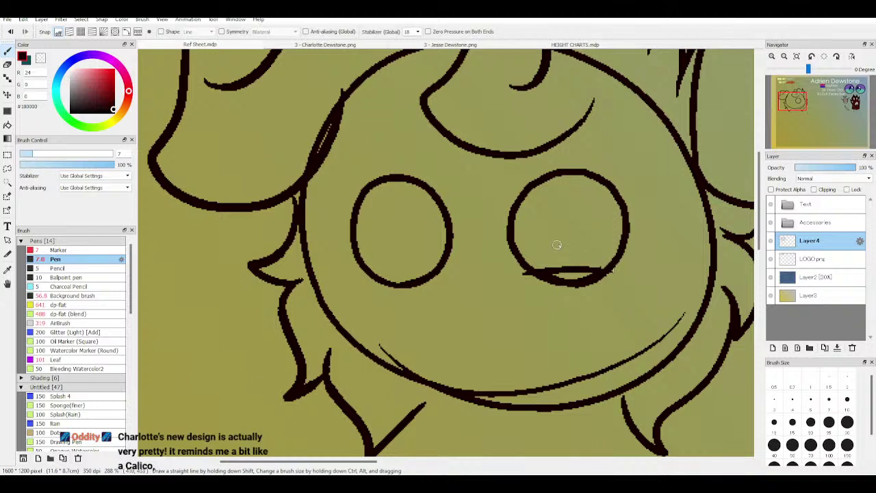
Step: Try sketching an oval pupil near the inner side of each eye, undoing and redrawing the right one
mouse_move(567, 248)
mouse_down()
mouse_move(521, 246)
mouse_move(520, 232)
mouse_up()
key(ctrl+z)
key(ctrl+z)
mouse_move(549, 263)
mouse_down()
mouse_move(571, 234)
mouse_move(534, 208)
mouse_up()
key(ctrl+z)
mouse_move(547, 265)
mouse_down()
mouse_move(529, 204)
mouse_move(574, 226)
mouse_move(529, 256)
mouse_move(536, 200)
mouse_move(577, 239)
mouse_up()
mouse_move(426, 247)
mouse_down()
mouse_move(402, 243)
mouse_move(411, 199)
mouse_move(430, 213)
mouse_move(415, 257)
mouse_move(407, 204)
mouse_move(437, 237)
mouse_move(408, 252)
mouse_up()
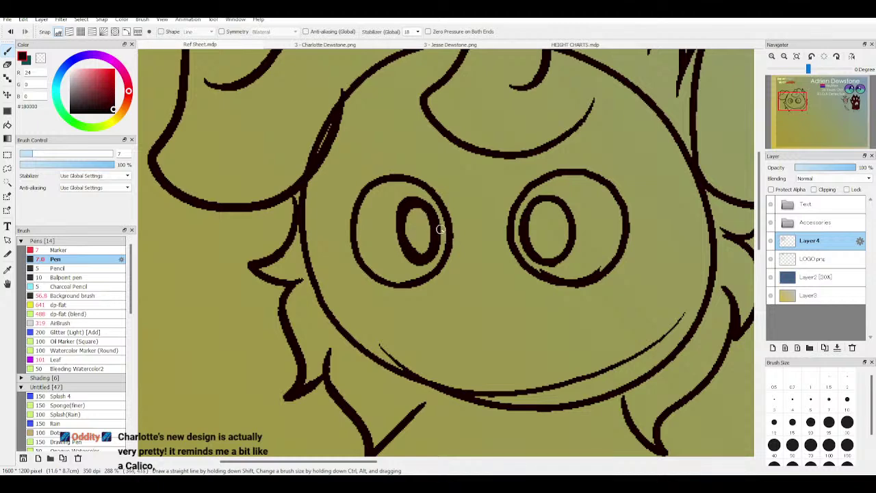
Step: Undo the pupils and both eye outlines
scroll(798, 104, down, 2)
drag(799, 105, 800, 102)
scroll(799, 102, up, 2)
key(ctrl+z)
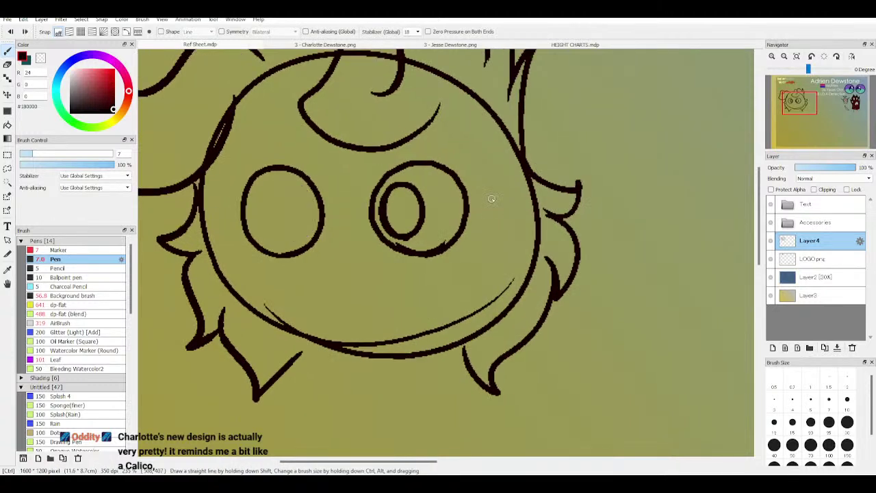
key(ctrl+z)
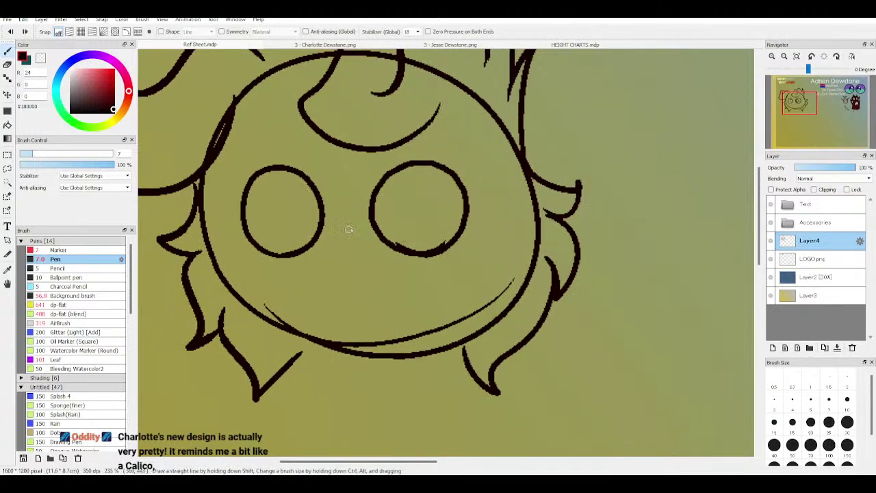
key(ctrl+z)
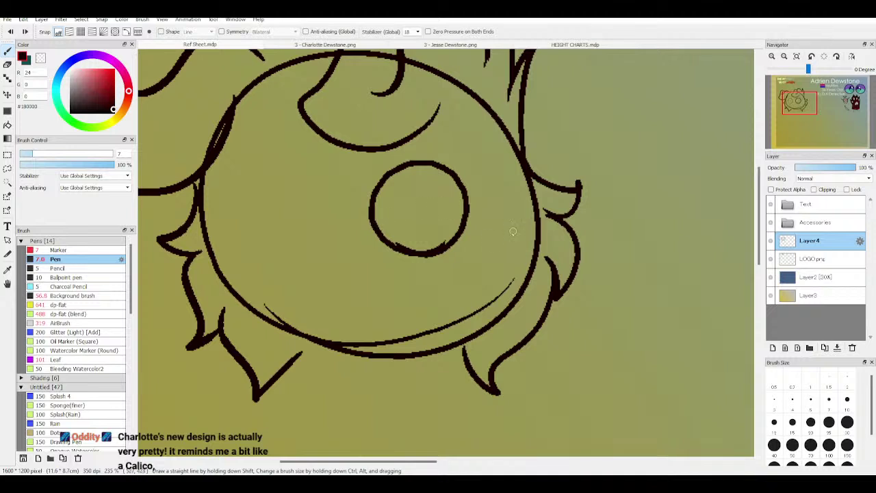
key(ctrl+z)
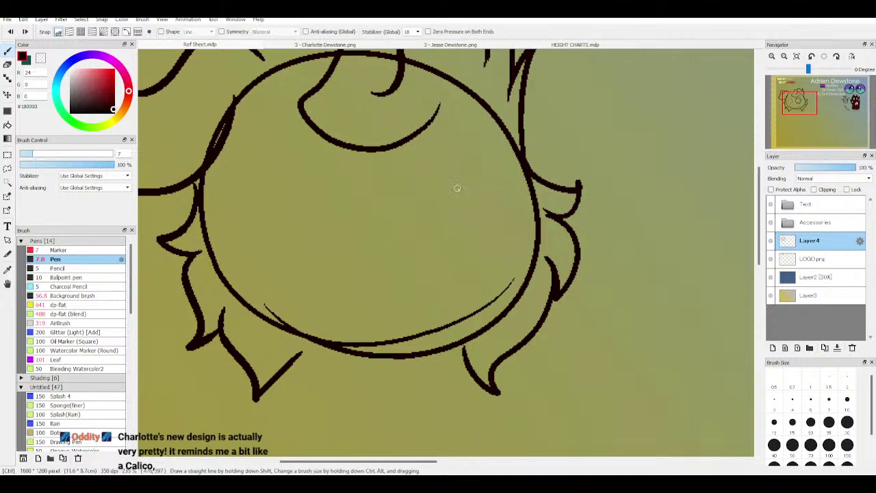
Step: Sketch both eye outlines again below the fringe, undoing the first right eye and redrawing it larger
mouse_move(427, 257)
mouse_down()
mouse_move(409, 163)
mouse_move(473, 212)
mouse_move(406, 228)
mouse_up()
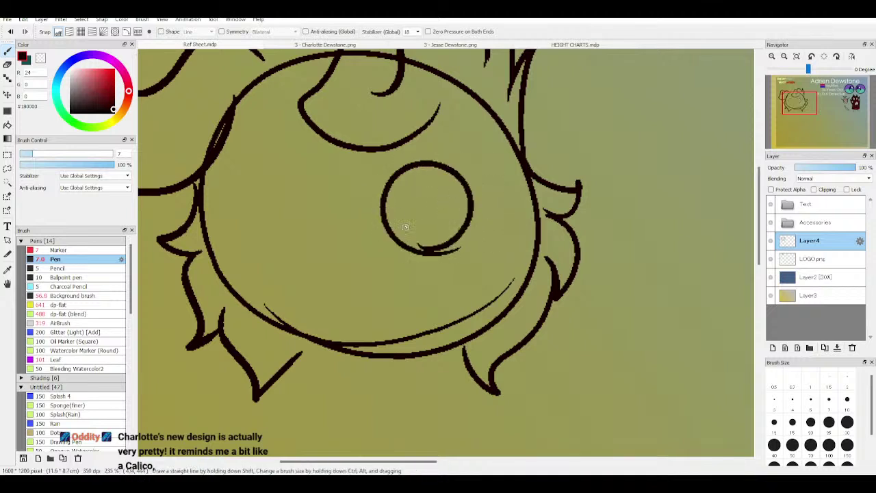
key(ctrl+z)
mouse_move(472, 260)
mouse_down()
mouse_move(460, 266)
mouse_move(479, 195)
mouse_move(438, 262)
mouse_up()
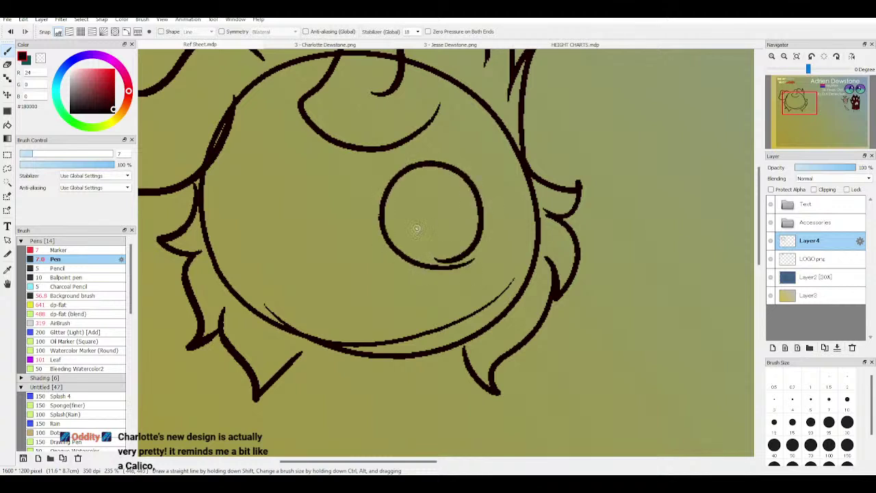
mouse_move(324, 274)
mouse_down()
mouse_move(250, 236)
mouse_move(338, 236)
mouse_move(315, 275)
mouse_up()
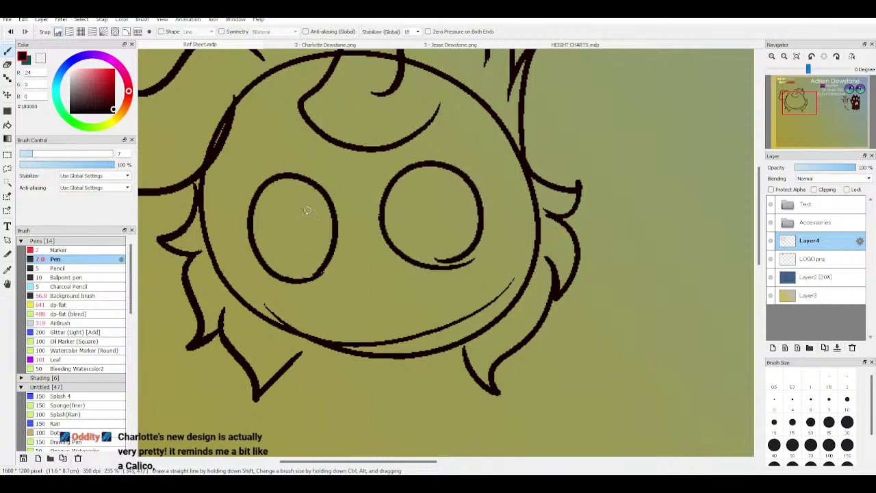
Step: Sketch an upright oval pupil against the inner edge of each eye, redrawing the left one
mouse_move(324, 236)
mouse_down()
mouse_move(291, 199)
mouse_move(321, 231)
mouse_move(324, 252)
mouse_move(319, 183)
mouse_move(334, 233)
mouse_move(326, 250)
mouse_move(297, 199)
mouse_move(317, 255)
mouse_move(313, 244)
mouse_up()
key(ctrl+z)
key(ctrl+z)
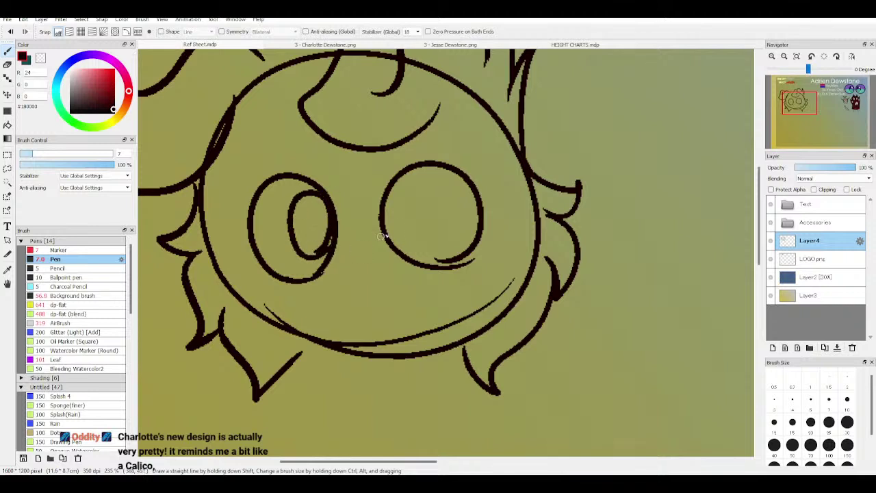
mouse_move(430, 237)
mouse_down()
mouse_move(415, 185)
mouse_move(434, 222)
mouse_move(399, 238)
mouse_move(433, 210)
mouse_up()
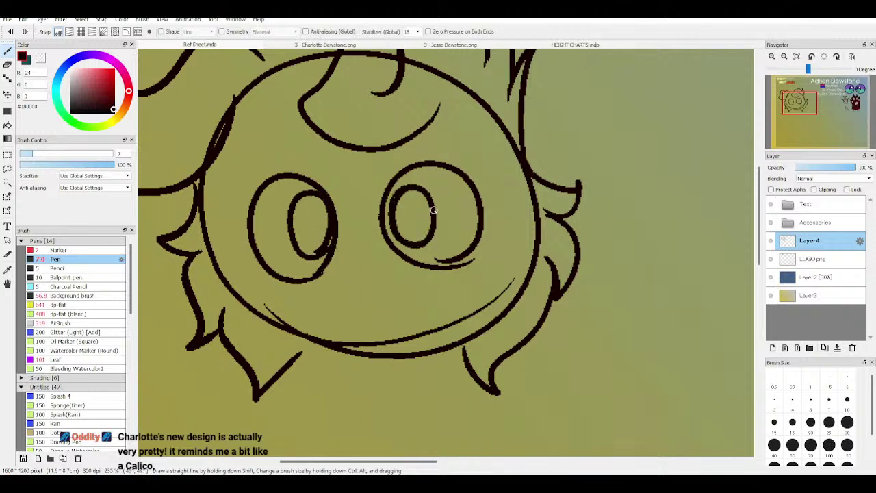
Step: Select both eyes with a freehand selection, move them slightly up and left on the face, and deselect
scroll(797, 102, down, 3)
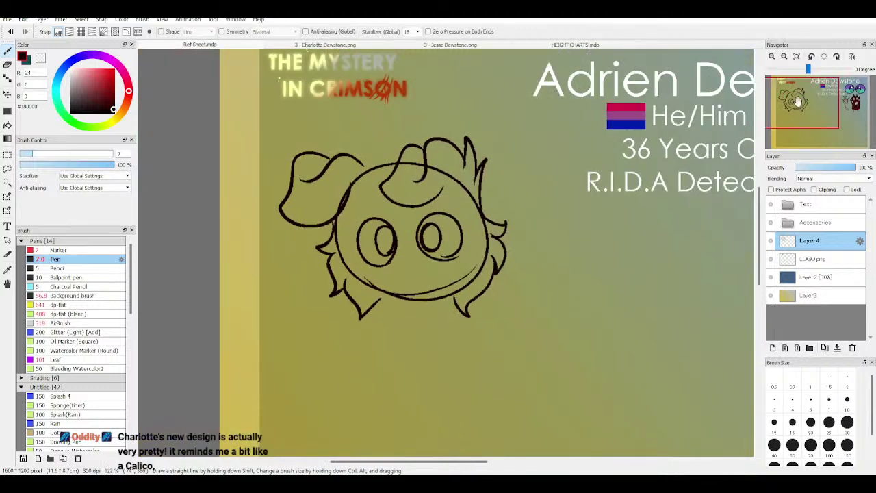
drag(797, 101, 795, 106)
scroll(805, 122, up, 4)
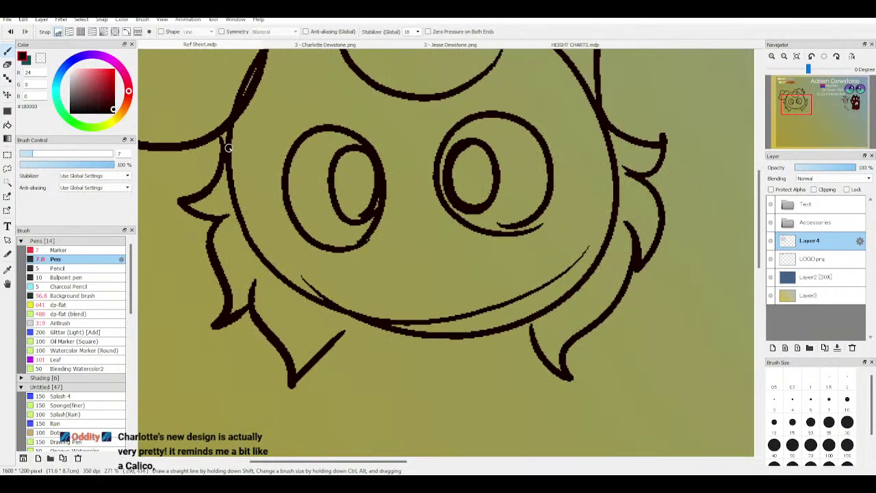
key(m)
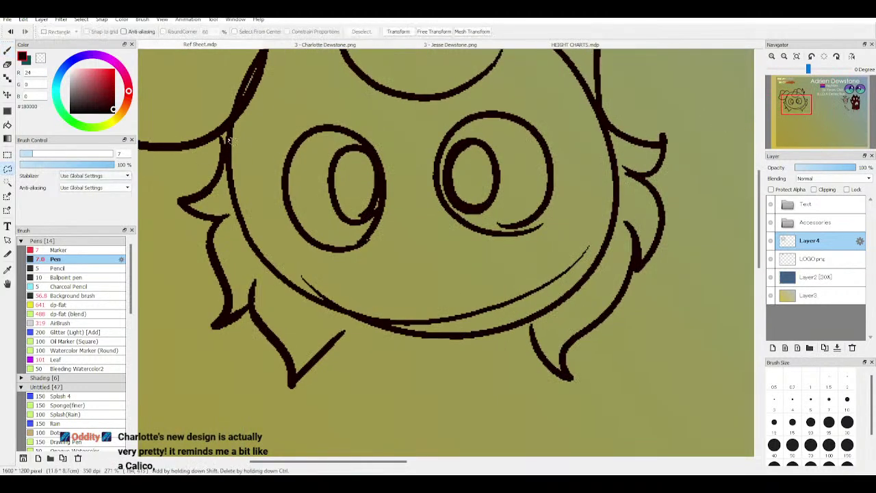
mouse_move(348, 282)
mouse_down()
mouse_move(270, 212)
mouse_move(263, 190)
mouse_move(396, 117)
mouse_move(440, 124)
mouse_move(514, 98)
mouse_move(575, 104)
mouse_move(512, 268)
mouse_move(346, 277)
mouse_up()
click(8, 94)
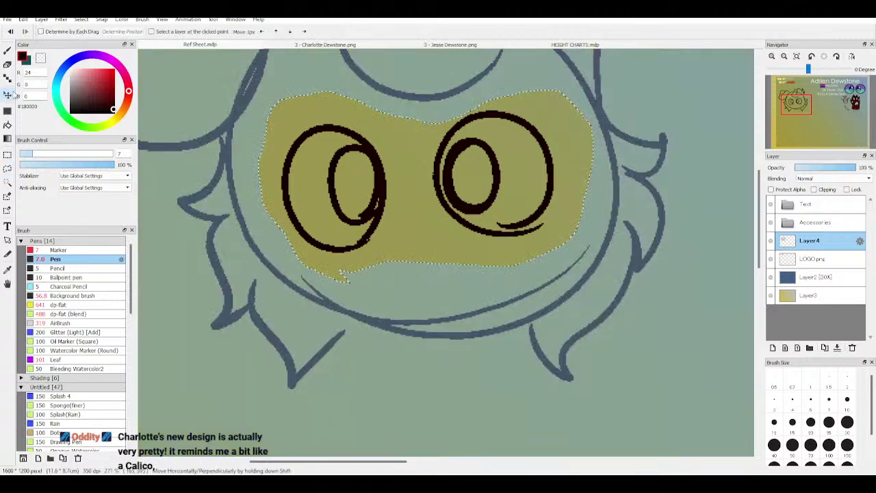
drag(499, 181, 490, 166)
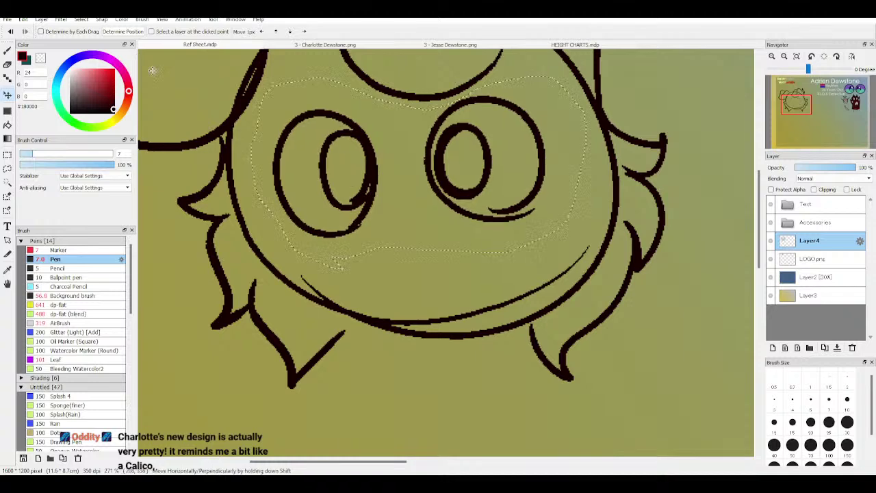
key(ctrl+d)
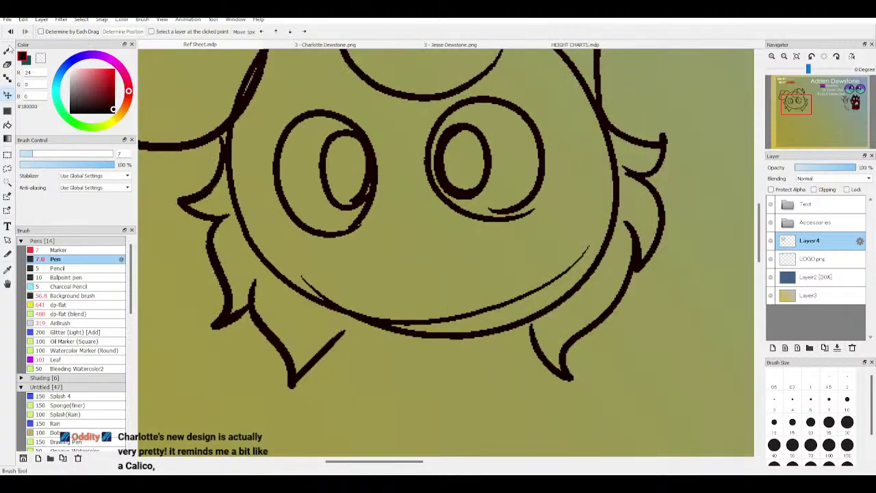
Step: Draw solid, pointed dark lashes at the outer corners of both eyes with the brush
click(7, 50)
mouse_move(533, 118)
mouse_down()
mouse_move(566, 141)
mouse_move(562, 167)
mouse_move(538, 193)
mouse_move(557, 170)
mouse_move(545, 137)
mouse_move(557, 137)
mouse_move(564, 154)
mouse_up()
mouse_move(296, 124)
mouse_down()
mouse_move(253, 157)
mouse_move(286, 221)
mouse_move(312, 230)
mouse_move(267, 191)
mouse_move(276, 198)
mouse_move(270, 158)
mouse_move(277, 133)
mouse_move(268, 174)
mouse_move(259, 145)
mouse_move(285, 159)
mouse_up()
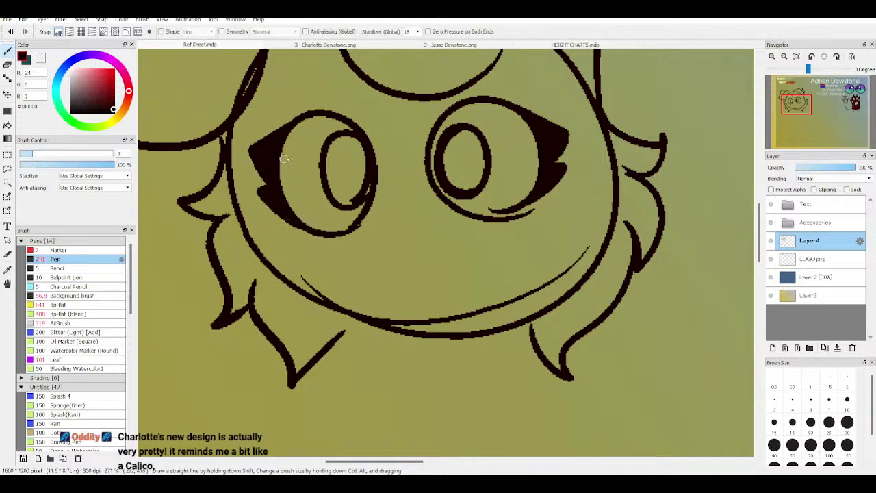
Step: Sketch a slanted eyebrow above each eye
mouse_move(548, 100)
mouse_down()
mouse_move(460, 82)
mouse_move(409, 58)
mouse_move(514, 93)
mouse_up()
key(ctrl+minus)
key(ctrl+minus)
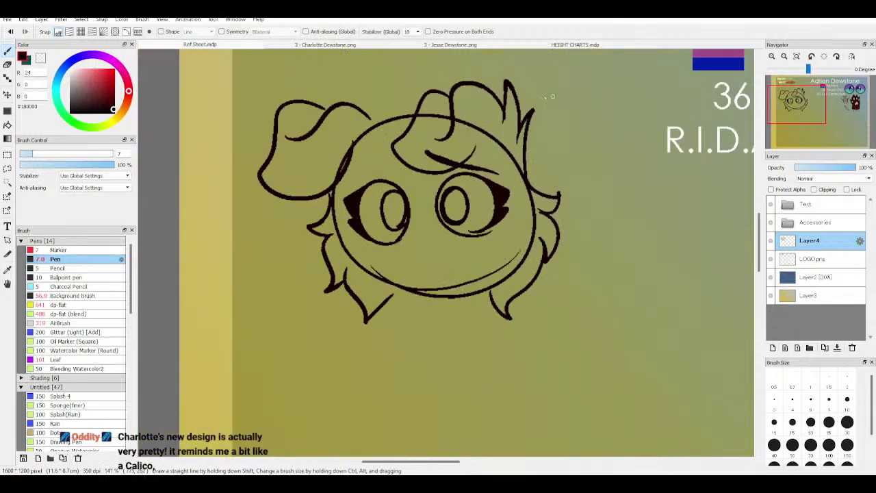
mouse_move(392, 171)
mouse_down()
mouse_move(357, 189)
mouse_move(392, 166)
mouse_move(376, 176)
mouse_up()
Step: Sketch a small triangular nose below the eyes and a curved smirking mouth beneath it, redrawing the mouth after undone attempts
mouse_move(402, 252)
mouse_down()
mouse_move(427, 250)
mouse_move(412, 265)
mouse_move(393, 252)
mouse_move(414, 279)
mouse_move(445, 277)
mouse_move(454, 257)
mouse_up()
key(ctrl+z)
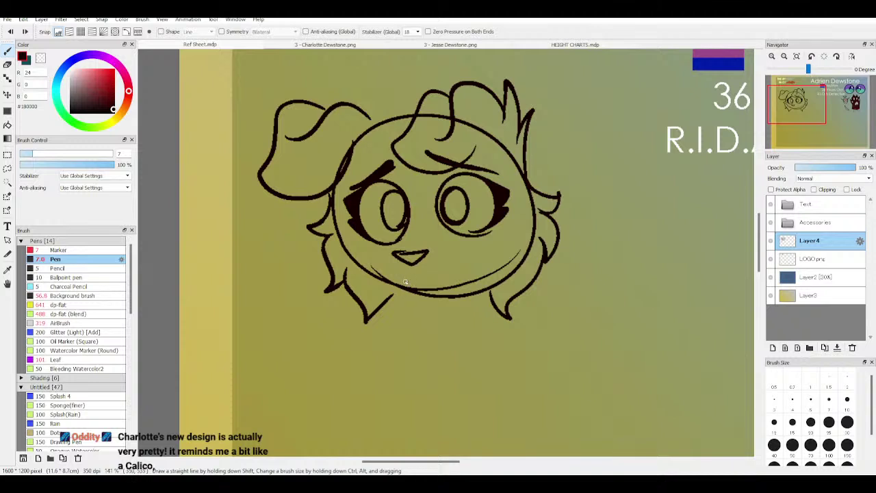
mouse_move(398, 277)
mouse_down()
mouse_move(435, 279)
mouse_move(451, 266)
mouse_up()
key(ctrl+z)
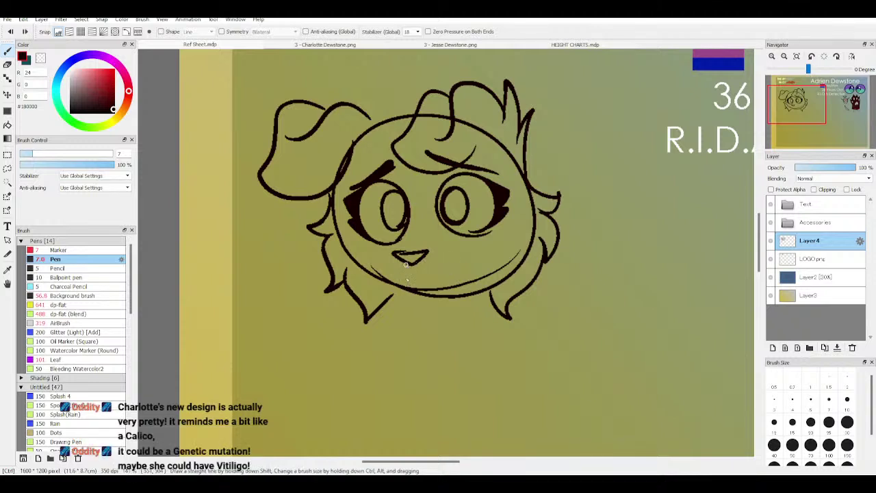
mouse_move(391, 276)
mouse_down()
mouse_move(442, 275)
mouse_move(458, 254)
mouse_up()
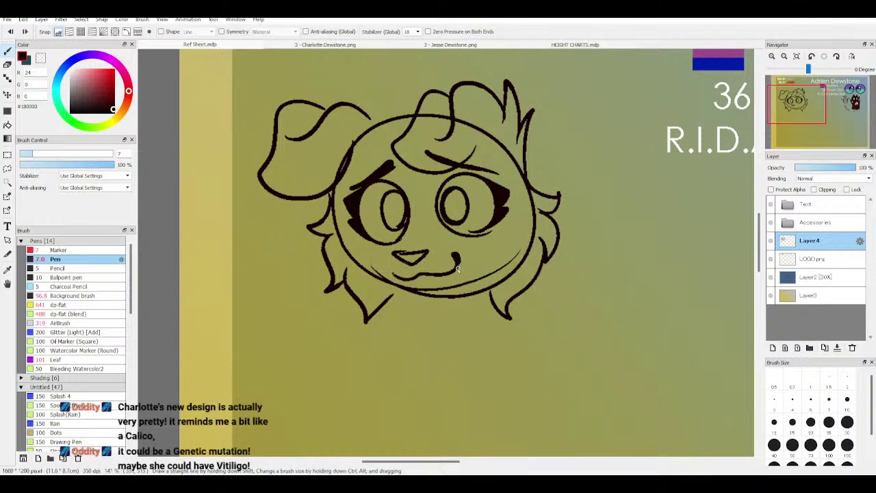
Step: Compare the head sketch with the Charlotte and Jesse reference sheets and the height chart
click(366, 46)
click(452, 45)
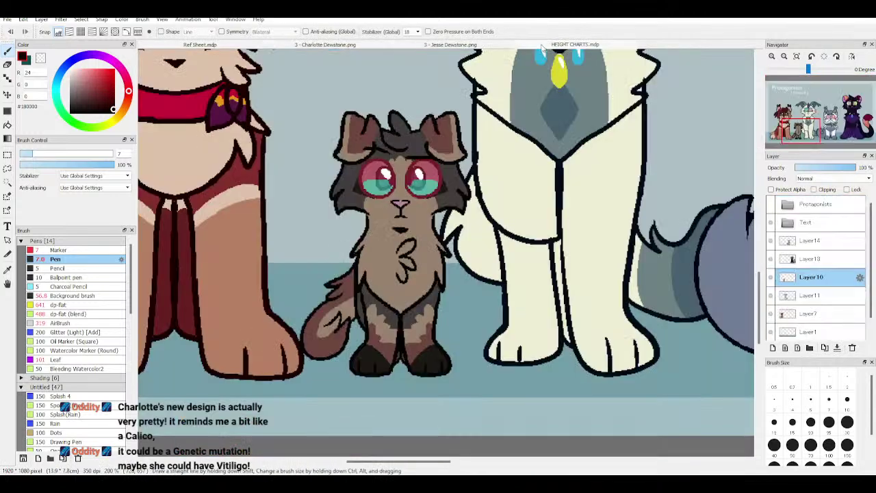
click(545, 44)
click(247, 44)
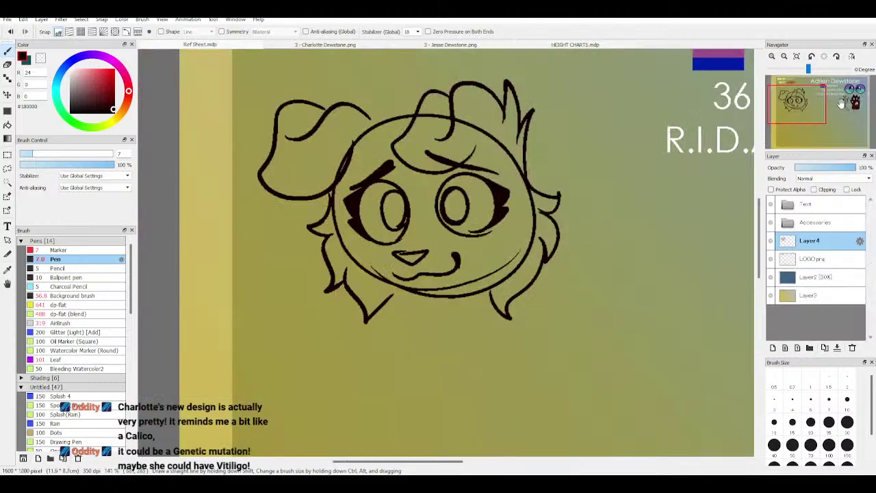
drag(784, 95, 790, 100)
scroll(431, 376, up, 1)
mouse_move(431, 375)
mouse_down()
mouse_move(665, 96)
mouse_move(669, 102)
mouse_up()
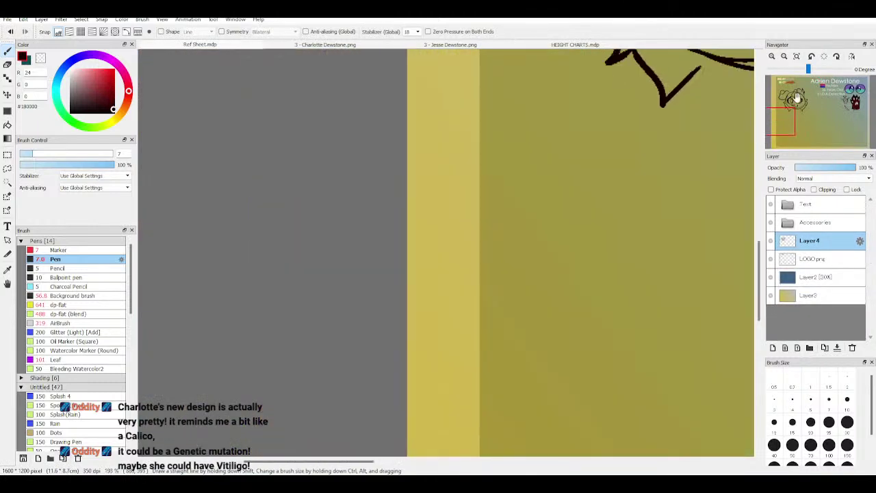
drag(796, 100, 791, 99)
scroll(518, 140, up, 1)
scroll(473, 135, down, 2)
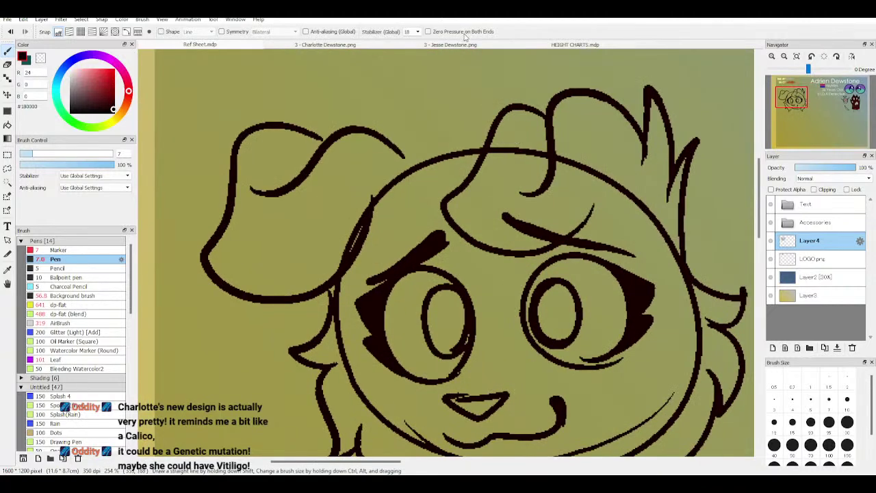
click(506, 46)
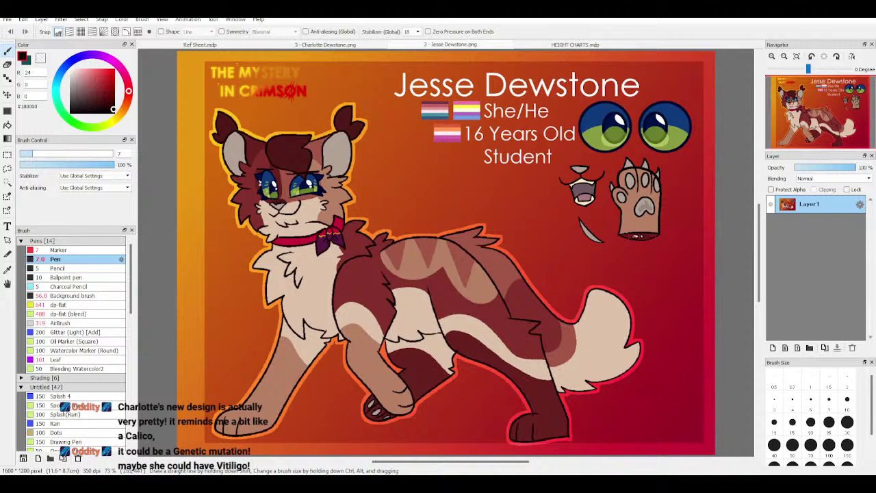
click(205, 45)
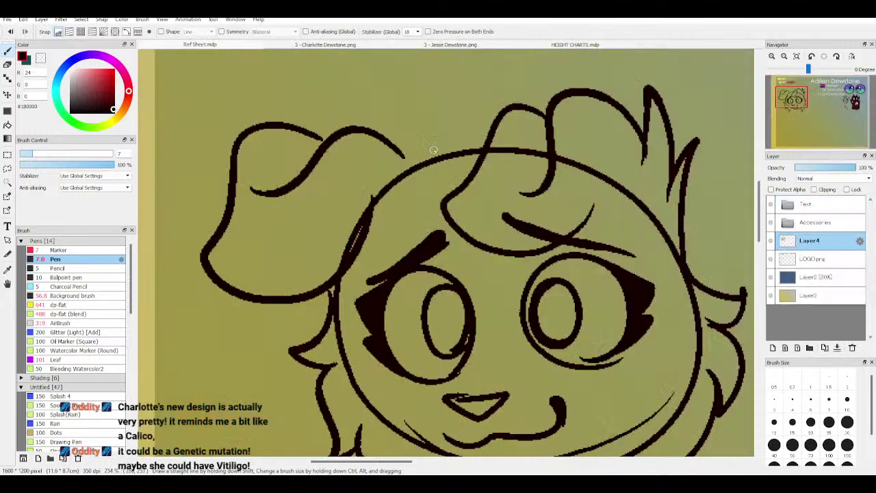
mouse_move(368, 218)
mouse_down()
mouse_move(401, 111)
mouse_move(508, 109)
mouse_move(425, 145)
mouse_up()
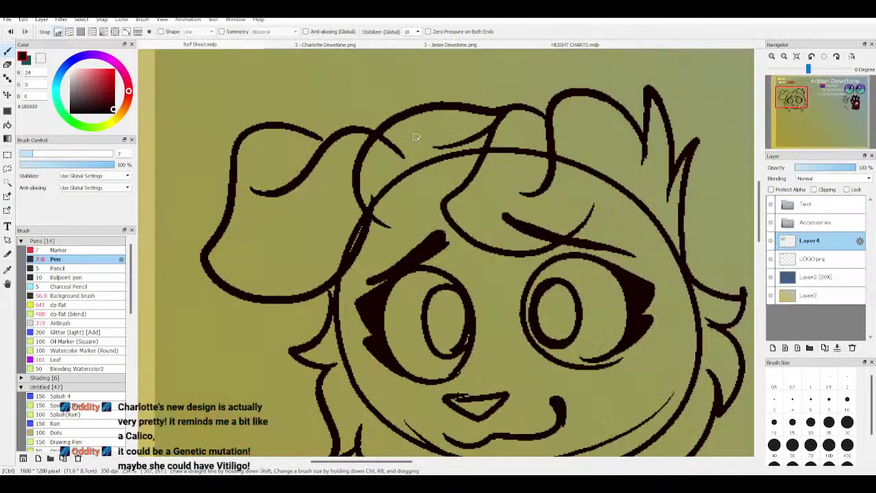
key(ctrl+z)
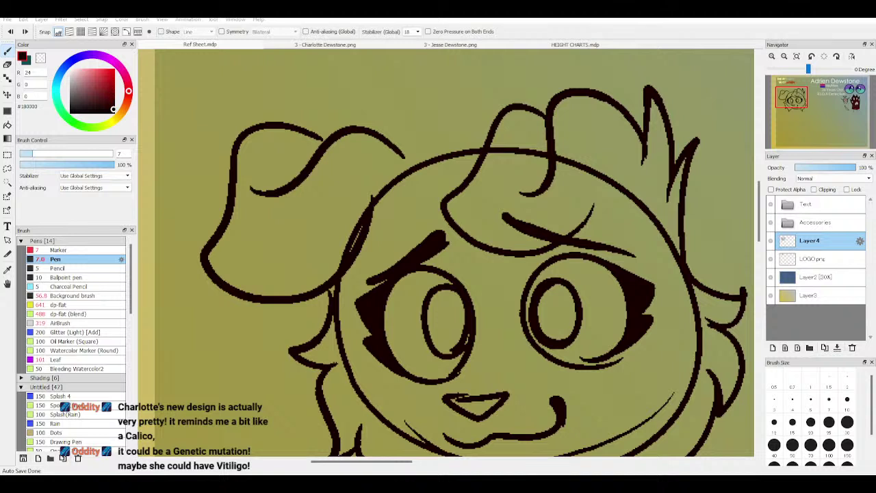
mouse_move(465, 171)
mouse_down()
mouse_move(425, 217)
mouse_move(365, 94)
mouse_move(364, 145)
mouse_move(489, 83)
mouse_move(438, 139)
mouse_move(467, 176)
mouse_up()
key(ctrl+z)
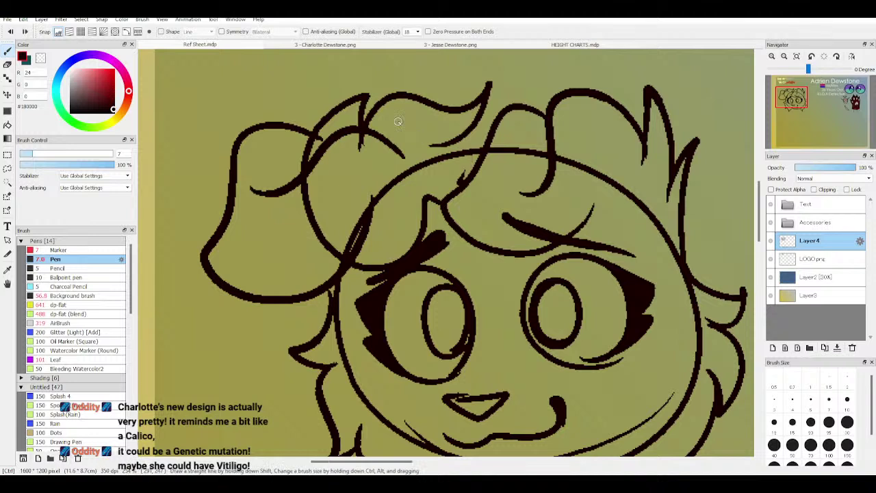
key(ctrl+z)
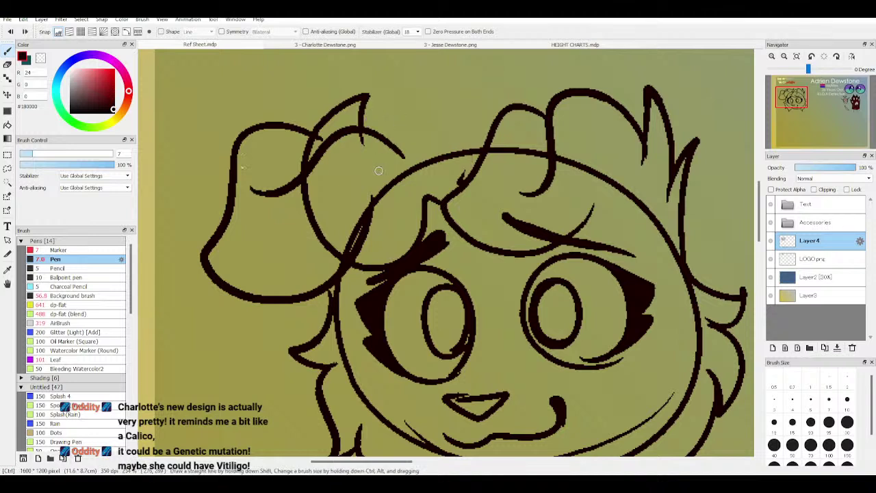
click(428, 31)
key(ctrl+z)
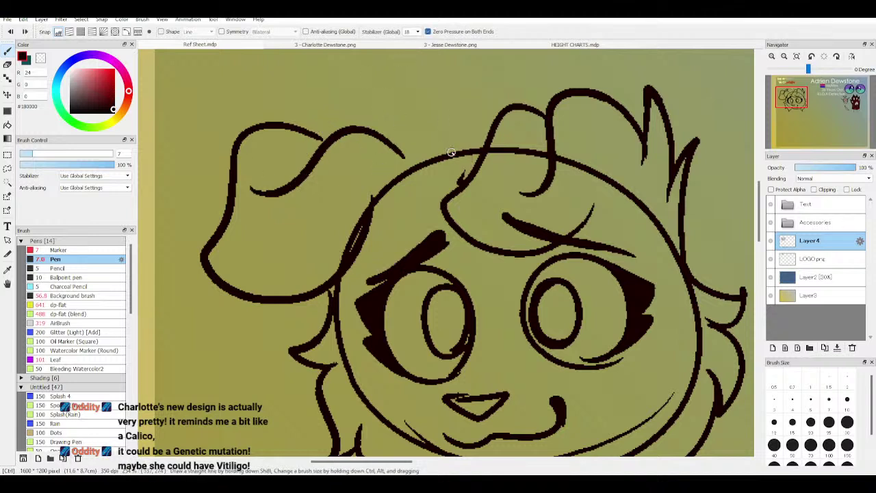
click(447, 32)
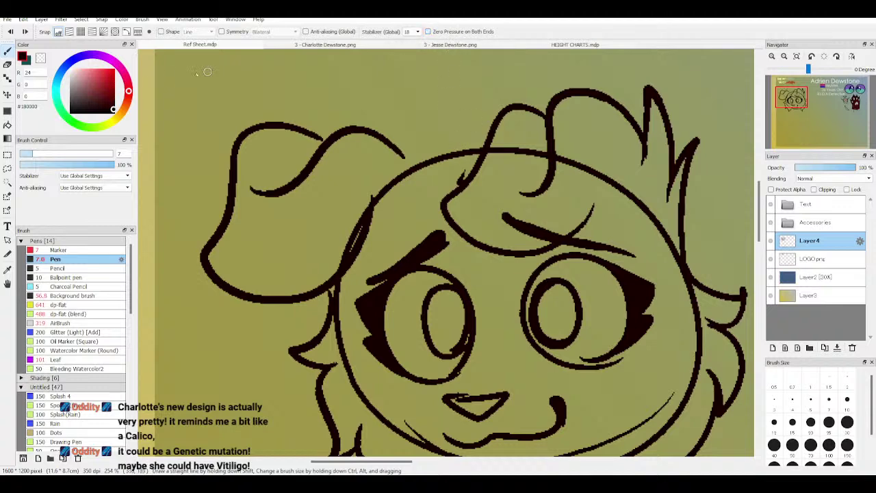
Step: Erase the hair tufts above and across the forehead using the eraser at size 19
key(e)
drag(112, 159, 58, 156)
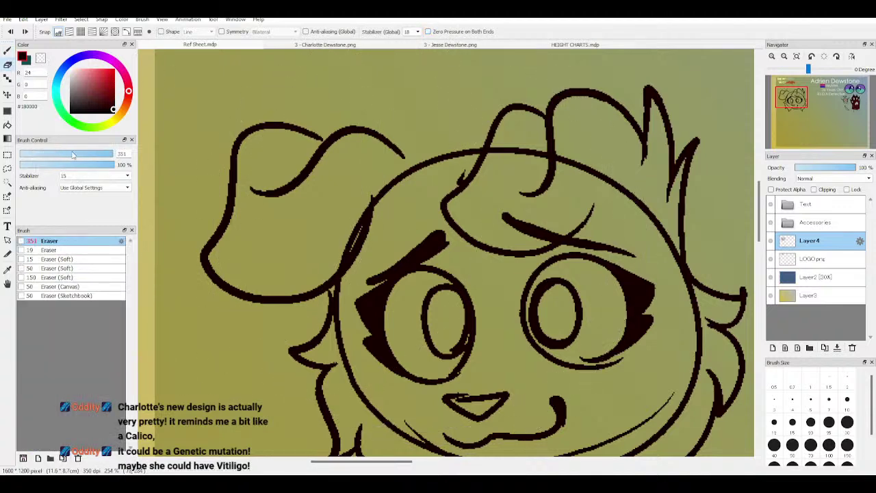
mouse_move(553, 253)
mouse_down()
mouse_move(521, 254)
mouse_move(460, 233)
mouse_move(445, 194)
mouse_move(476, 166)
mouse_move(464, 175)
mouse_move(528, 185)
mouse_up()
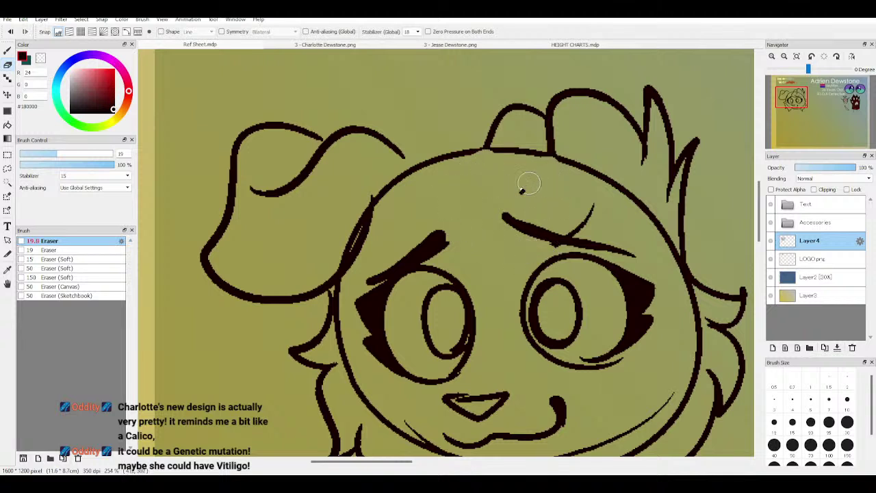
mouse_move(501, 137)
mouse_down()
mouse_move(577, 147)
mouse_move(616, 160)
mouse_move(665, 192)
mouse_move(692, 250)
mouse_up()
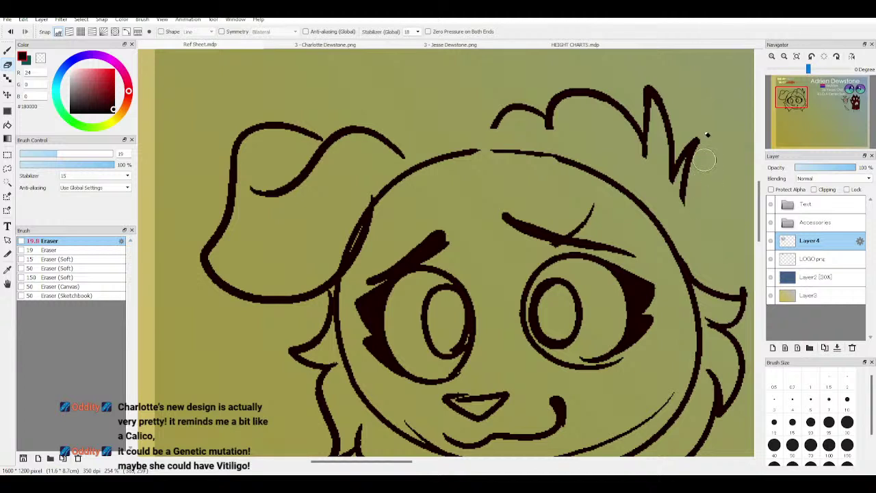
mouse_move(705, 159)
mouse_down()
mouse_move(644, 139)
mouse_move(611, 91)
mouse_move(548, 107)
mouse_move(542, 126)
mouse_move(527, 106)
mouse_move(483, 131)
mouse_move(573, 225)
mouse_move(598, 200)
mouse_move(553, 249)
mouse_up()
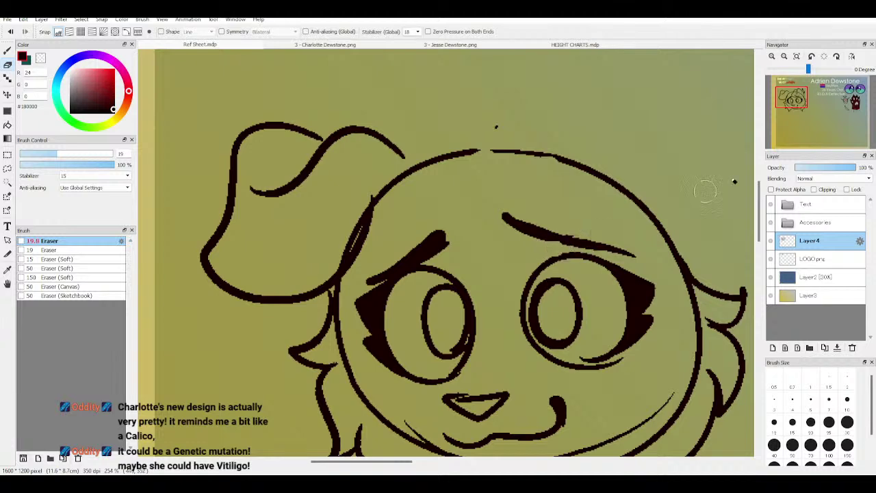
Step: Sketch a second folded ear with the Pen on the bare side of the head, overlapping the brow
scroll(827, 91, down, 4)
drag(802, 91, 805, 105)
scroll(805, 104, up, 1)
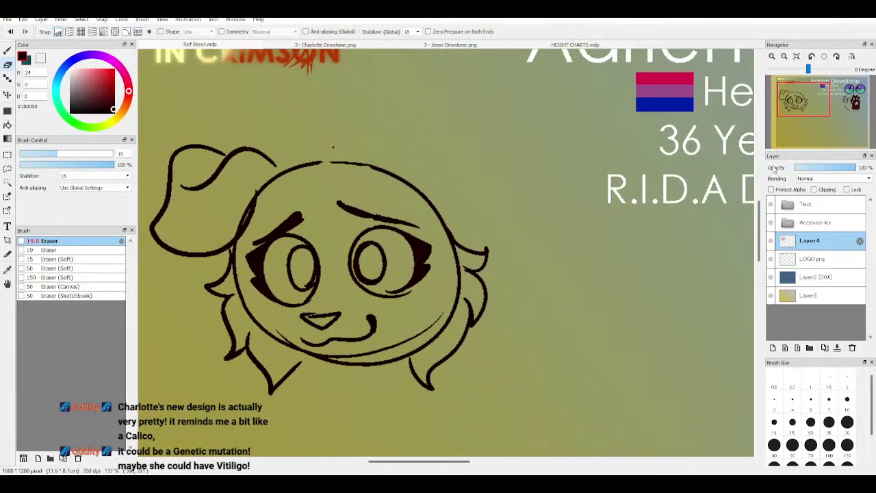
key(p)
mouse_move(464, 245)
mouse_down()
mouse_move(400, 149)
mouse_move(372, 190)
mouse_up()
mouse_move(400, 148)
mouse_down()
mouse_move(343, 195)
mouse_move(342, 215)
mouse_move(427, 200)
mouse_up()
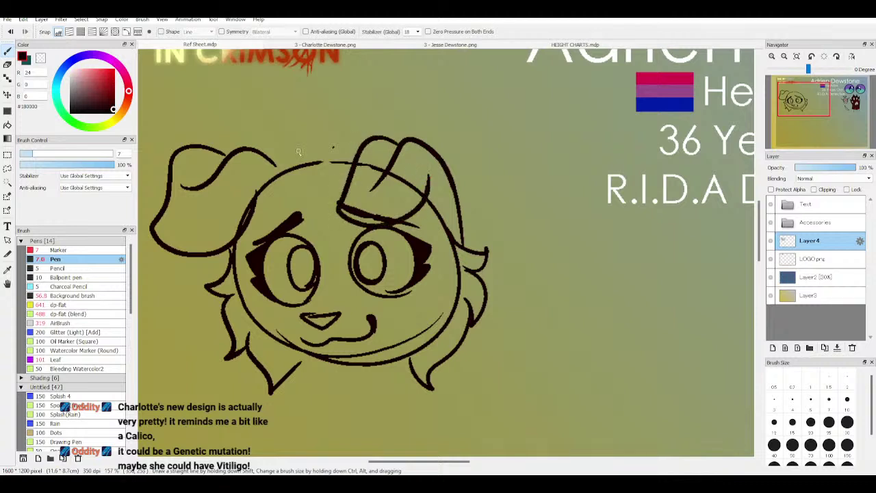
mouse_move(293, 214)
mouse_down()
mouse_move(281, 146)
mouse_move(346, 111)
mouse_up()
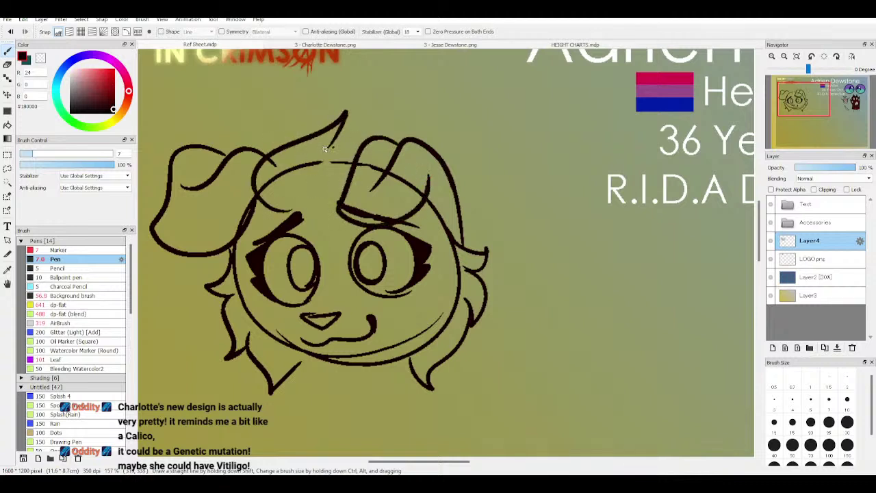
key(ctrl+z)
mouse_move(356, 156)
mouse_down()
mouse_move(252, 125)
mouse_move(246, 174)
mouse_move(283, 157)
mouse_move(253, 194)
mouse_move(307, 175)
mouse_up()
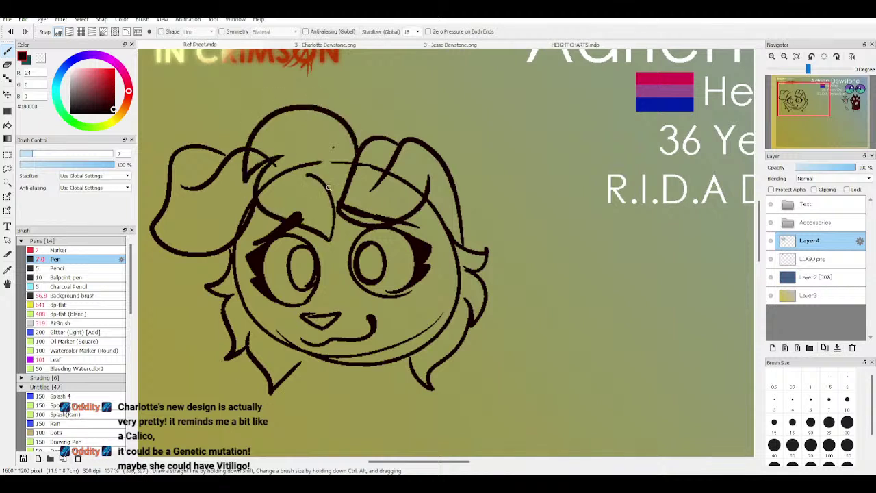
key(ctrl+z)
key(ctrl+z)
key(ctrl+z)
key(ctrl+z)
key(ctrl+z)
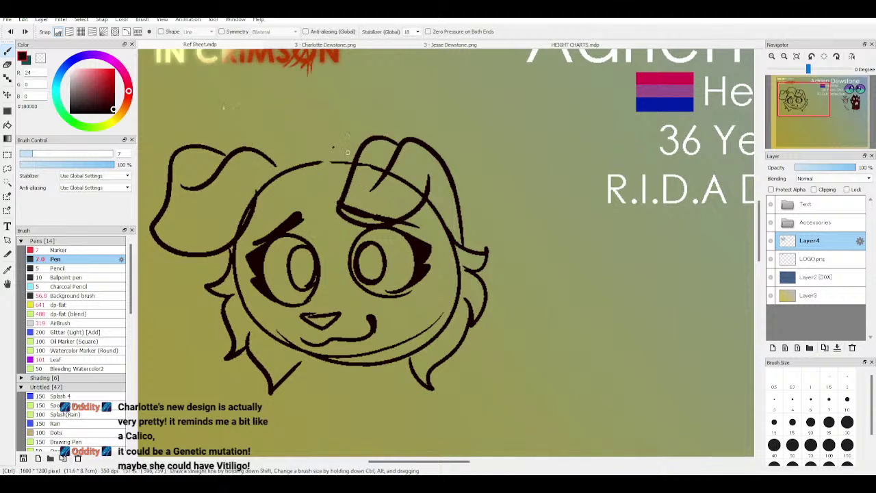
Step: Sketch a hair tuft between the ears with a pointed spike on top and a curled fringe over the forehead
mouse_move(357, 156)
mouse_down()
mouse_move(304, 106)
mouse_move(310, 137)
mouse_move(332, 149)
mouse_move(272, 186)
mouse_move(330, 249)
mouse_up()
drag(309, 193, 329, 198)
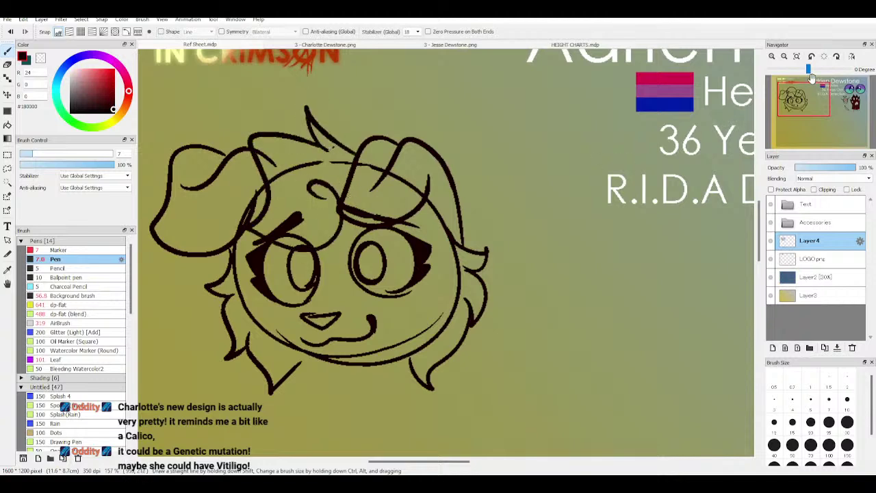
Step: Move the whole head sketch on Layer4 slightly up and left, closer to the logo
click(782, 56)
mouse_move(802, 101)
mouse_down()
mouse_move(815, 116)
mouse_move(805, 117)
mouse_up()
scroll(811, 111, up, 1)
scroll(805, 118, down, 3)
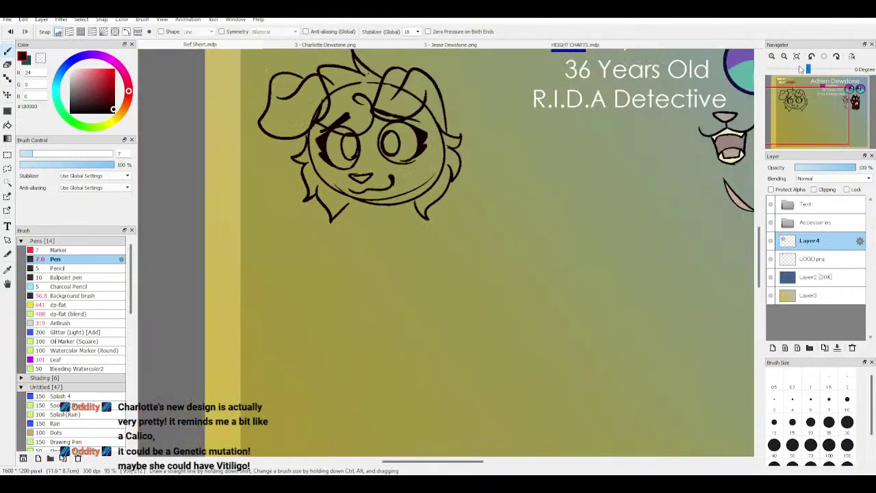
click(7, 96)
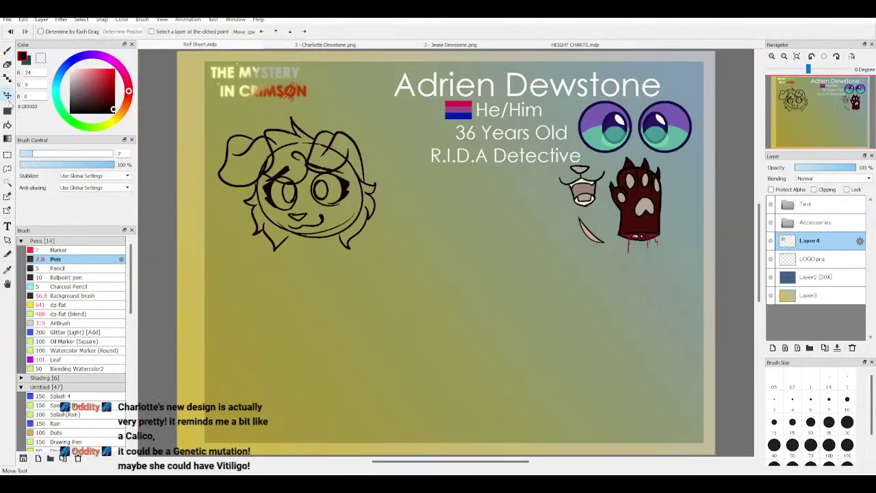
drag(333, 209, 327, 199)
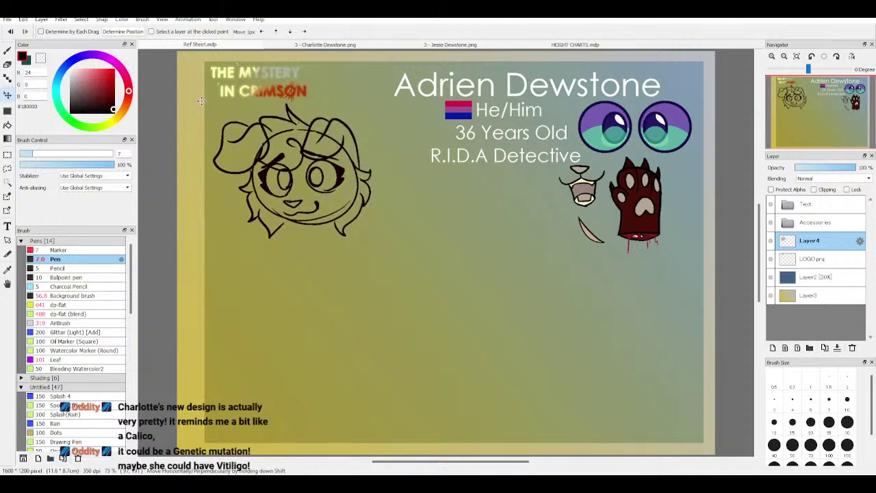
Step: Sketch the pointed neck fur and the start of the chest line below the chin, consulting the Charlotte and Jesse sheets for the body
key(p)
click(329, 45)
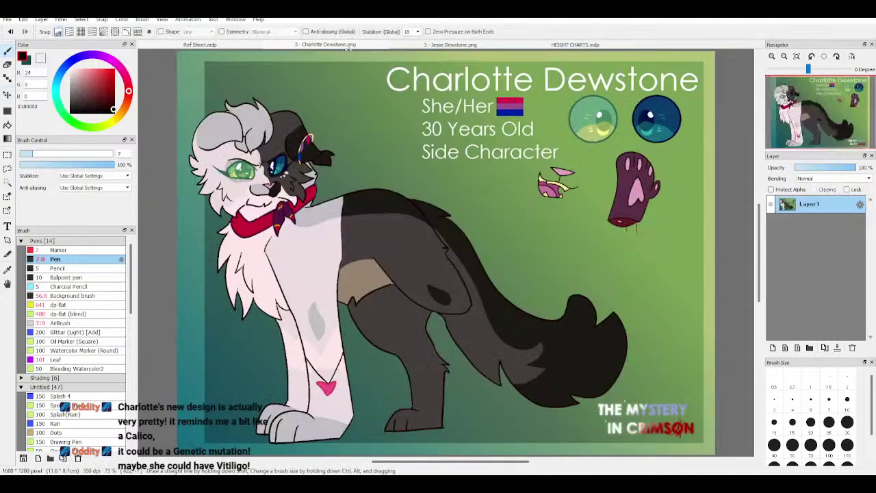
click(241, 45)
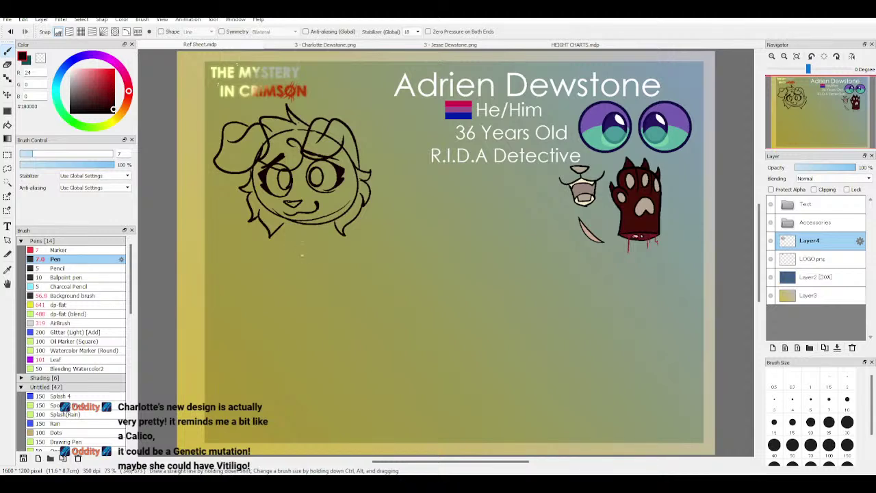
click(323, 45)
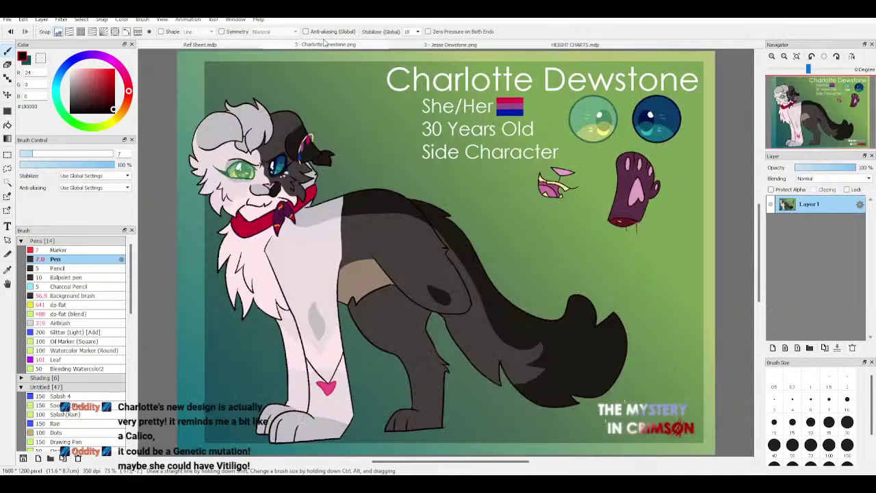
click(439, 45)
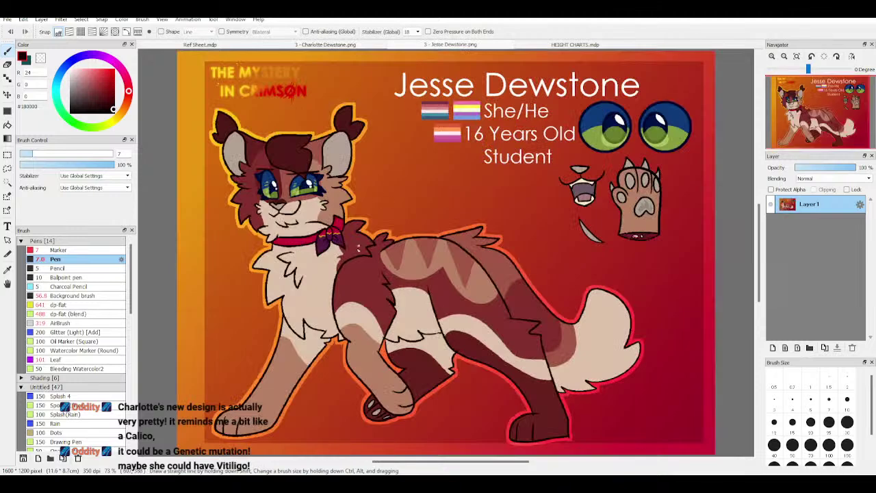
click(326, 45)
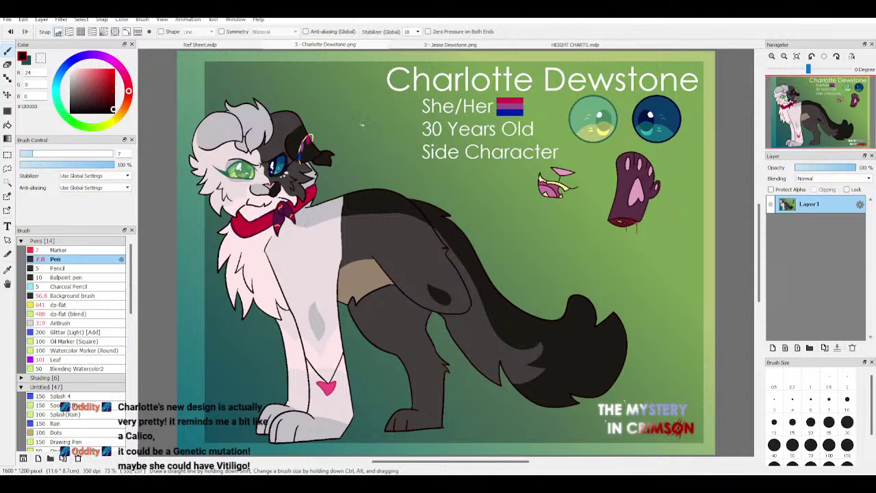
click(224, 43)
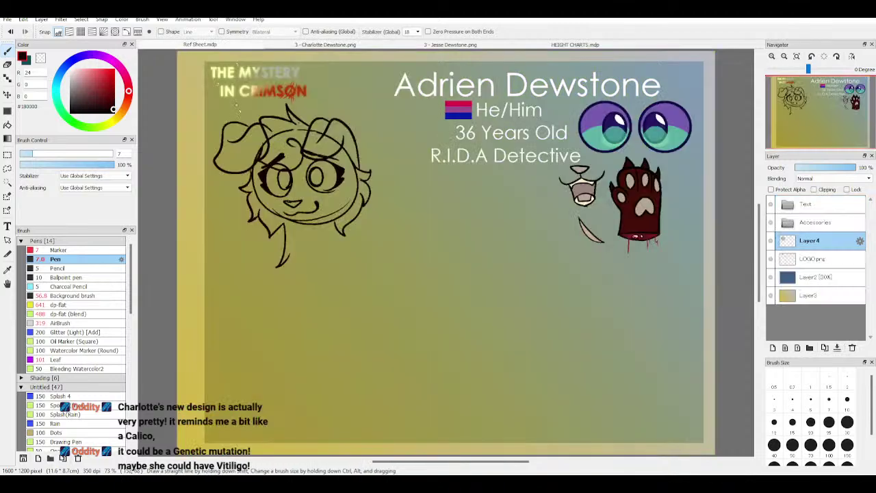
drag(294, 252, 295, 280)
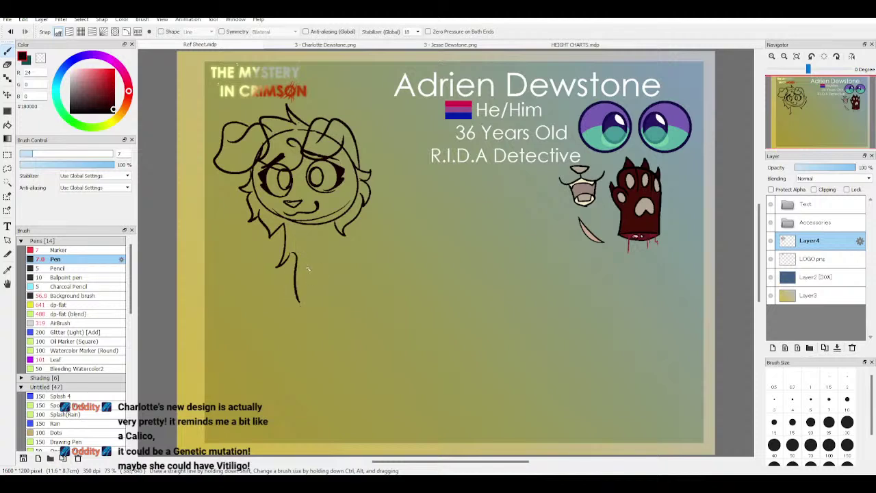
key(ctrl+z)
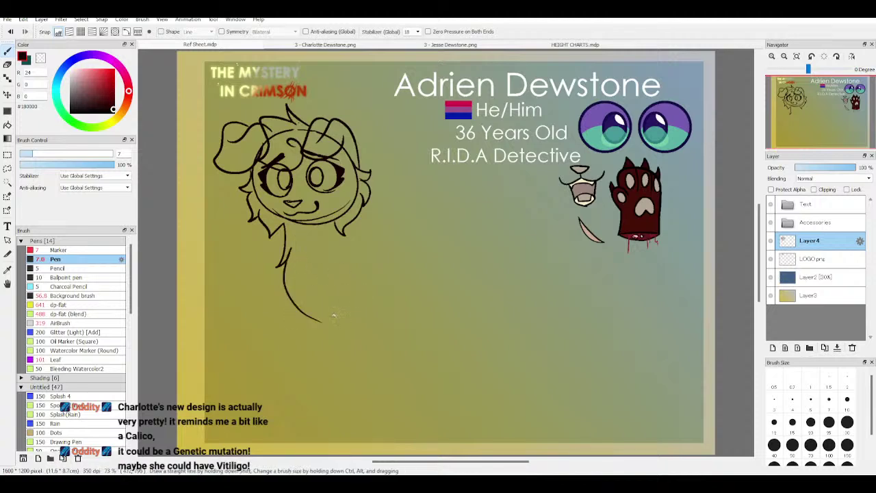
Step: On the Charlotte sheet, fill both parts of the red neck bandana with teal #146C80 sampled from her blue eye
key(ctrl+Tab)
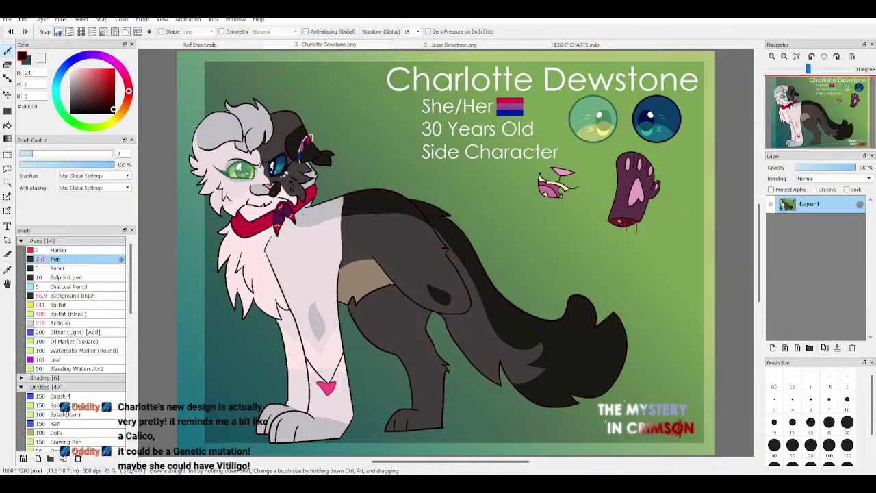
drag(799, 108, 784, 97)
scroll(799, 112, up, 3)
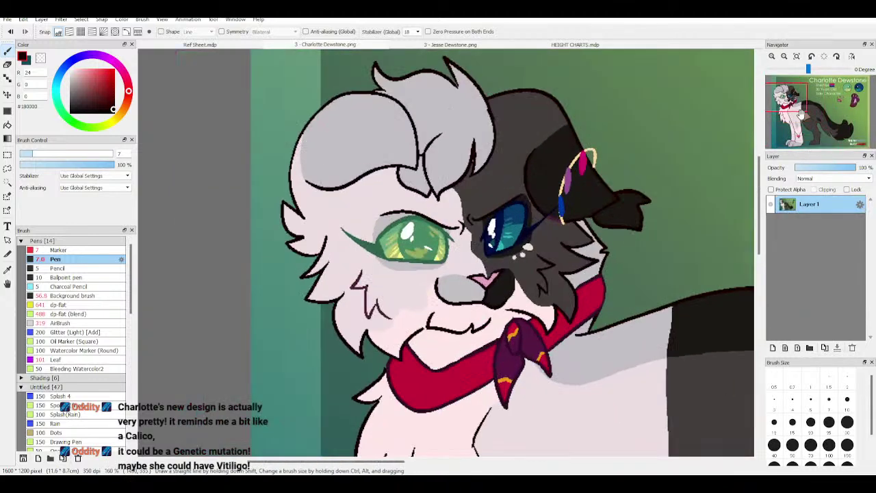
alt+click(445, 258)
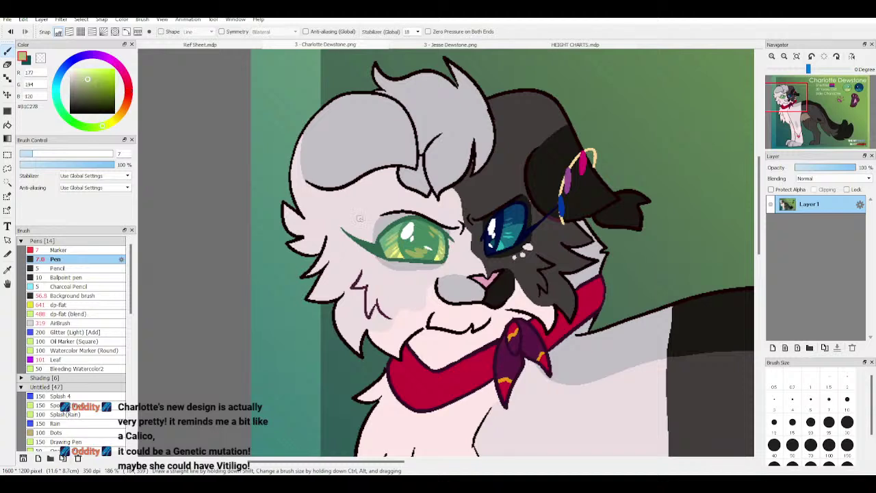
click(8, 126)
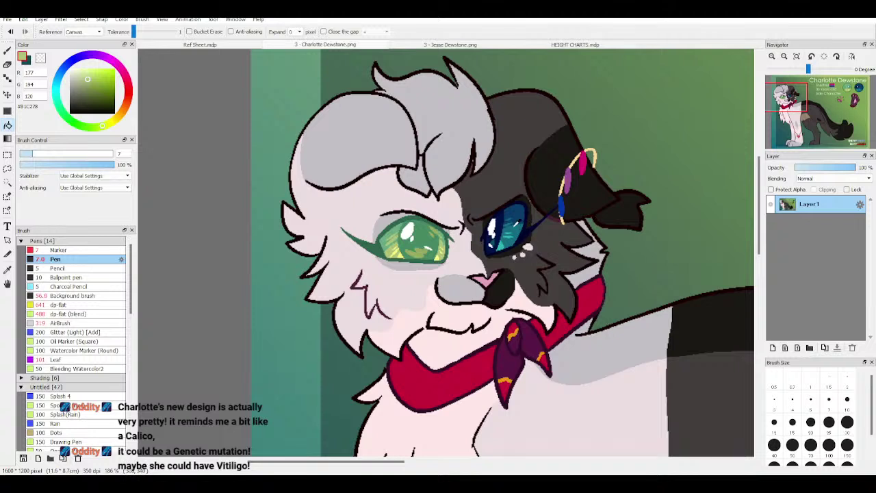
alt+click(517, 223)
click(484, 365)
click(551, 335)
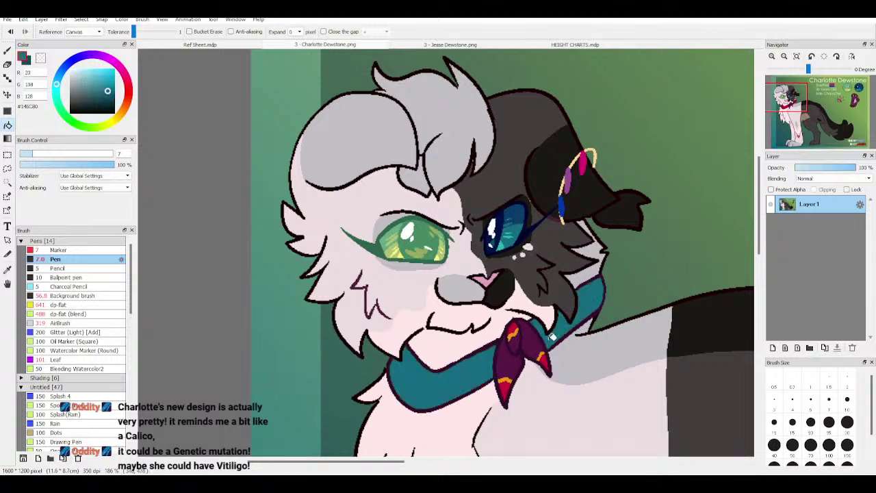
Step: Fill the bandana's knot, both hanging tails and their orange markings with the same teal
click(514, 357)
click(505, 384)
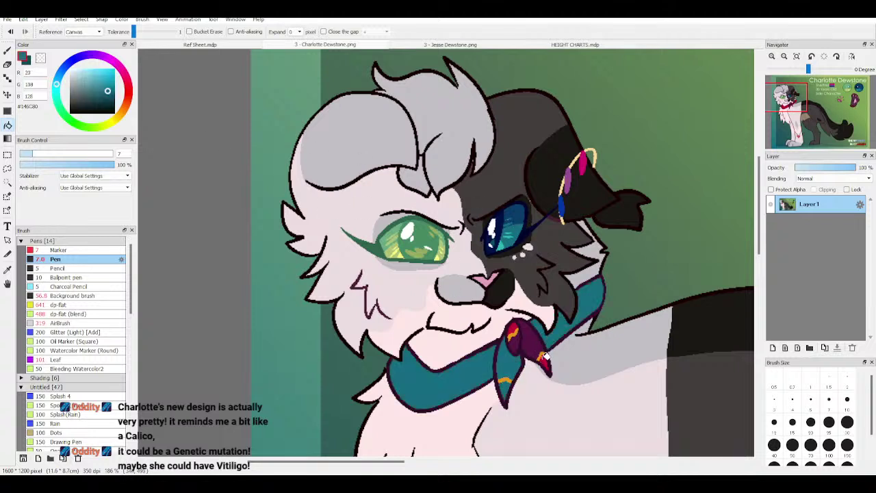
click(542, 350)
click(544, 351)
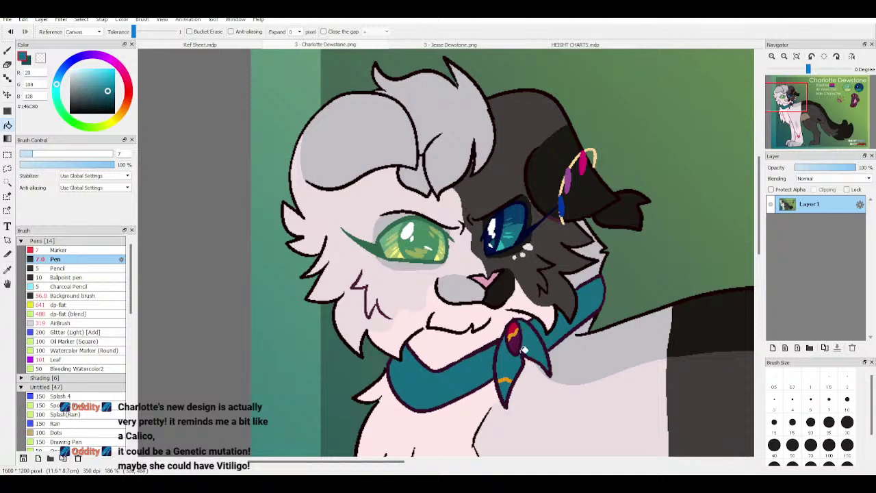
click(505, 376)
click(514, 335)
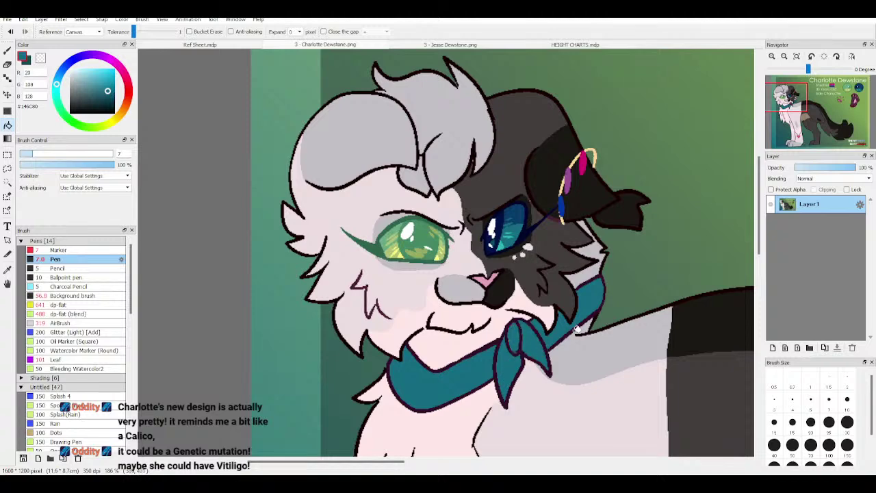
Step: Recolor the bandana's outline dark navy #00052B and its knot bright turquoise, sampling both colors from the blue eye
mouse_move(794, 104)
mouse_down()
mouse_move(809, 108)
mouse_move(801, 104)
mouse_up()
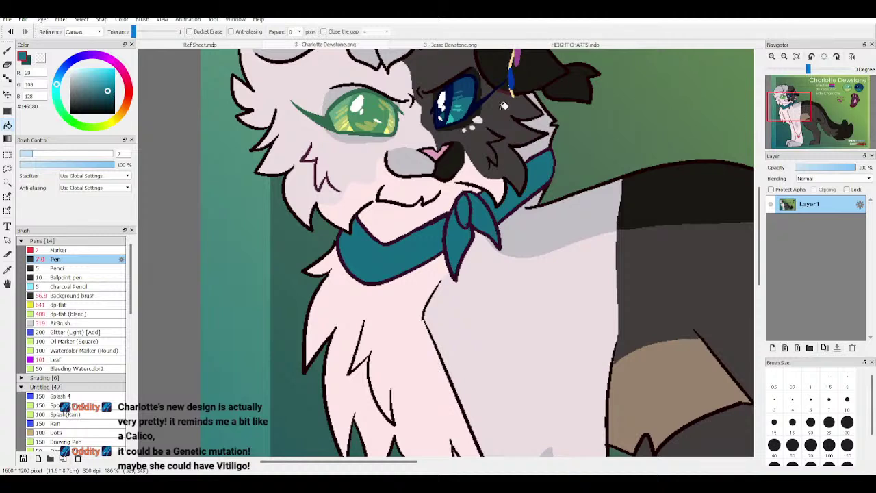
alt+click(477, 104)
click(458, 206)
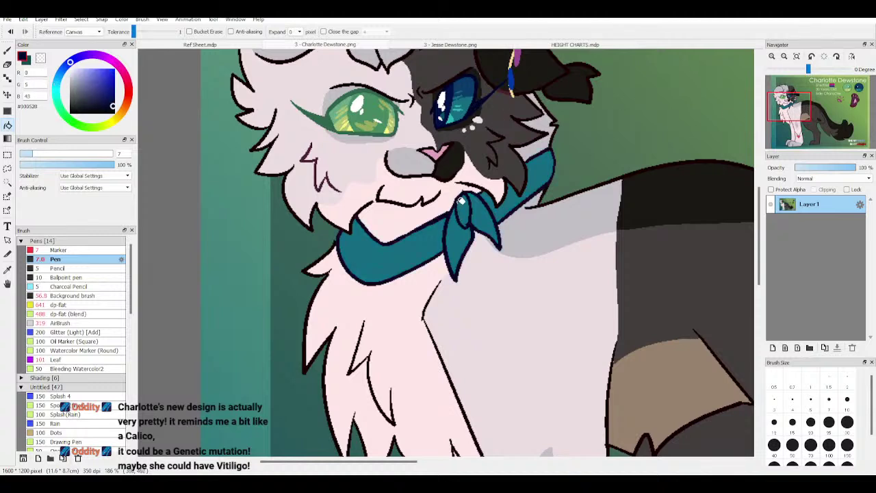
alt+click(453, 114)
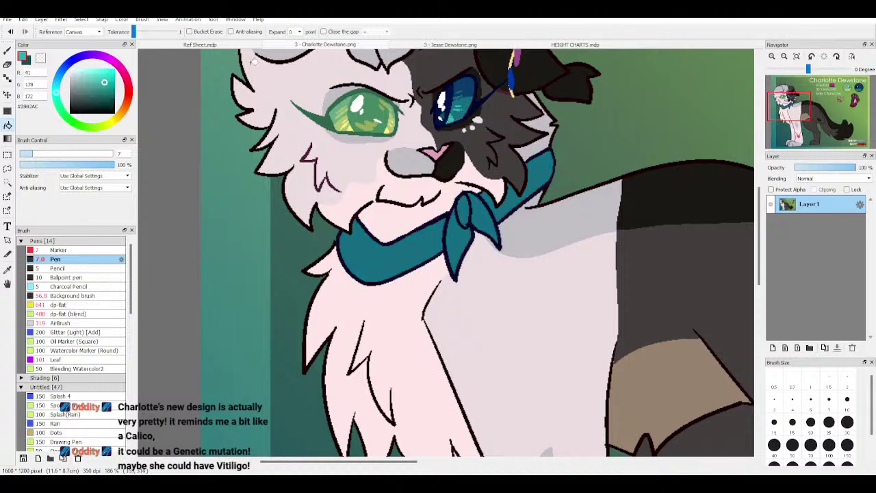
click(466, 208)
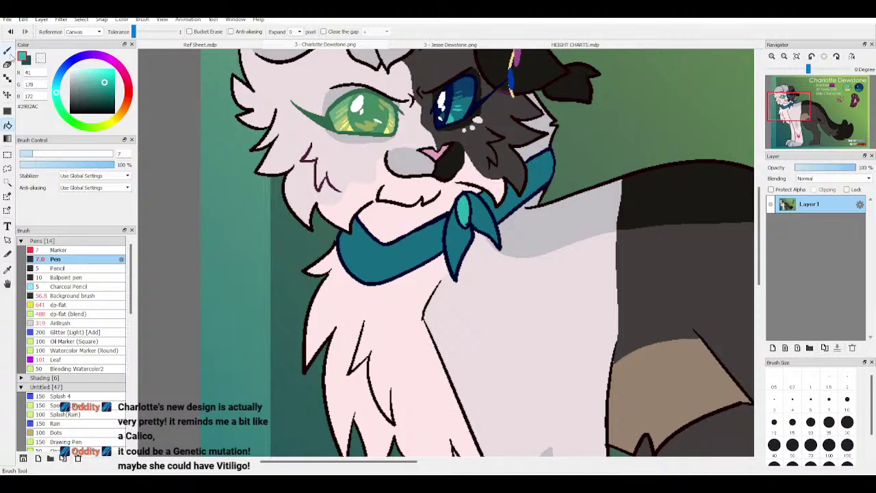
Step: Paint turquoise streaks across both bandana tails with the Pen and sample dark blue #0A3C6A from the eye
key(b)
drag(455, 234, 456, 235)
key(ctrl+z)
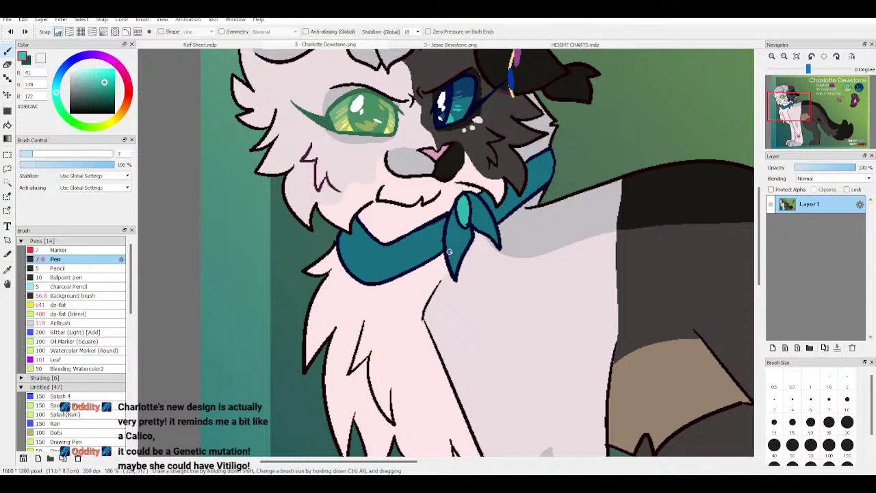
drag(456, 238, 461, 253)
mouse_move(485, 220)
mouse_down()
mouse_move(487, 233)
mouse_move(488, 223)
mouse_up()
alt+click(471, 89)
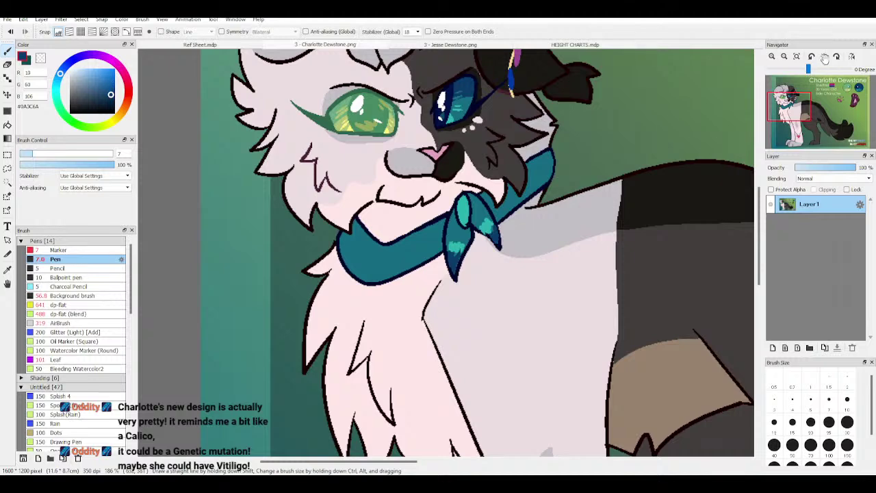
scroll(472, 236, down, 6)
scroll(500, 230, up, 5)
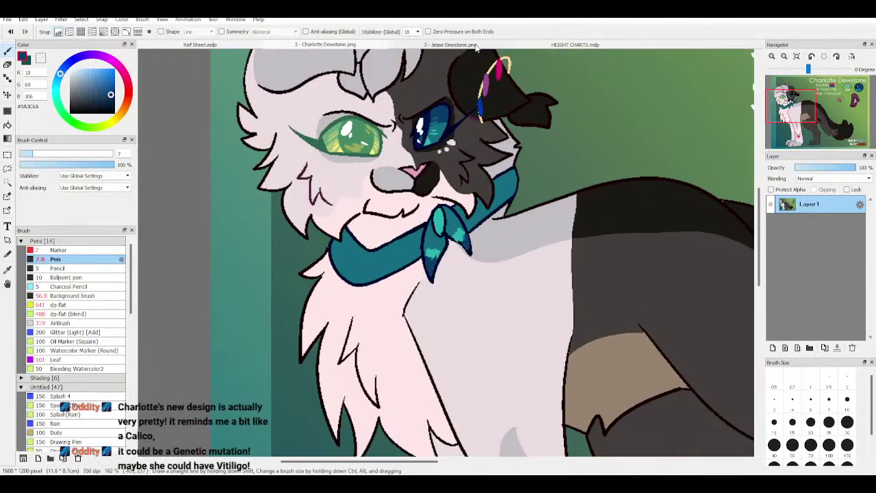
Step: Compare the bandana with the one on the Jesse sheet, and sample the dark sketch line color on Adrien's sheet
click(475, 45)
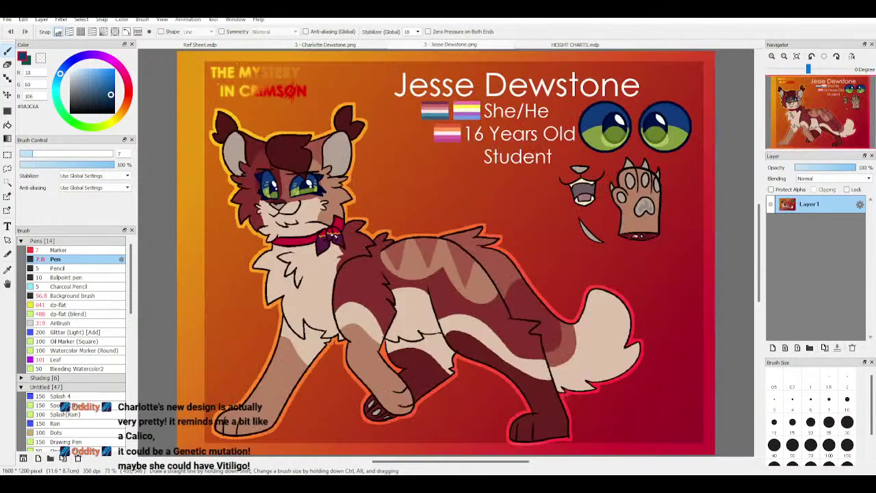
click(336, 45)
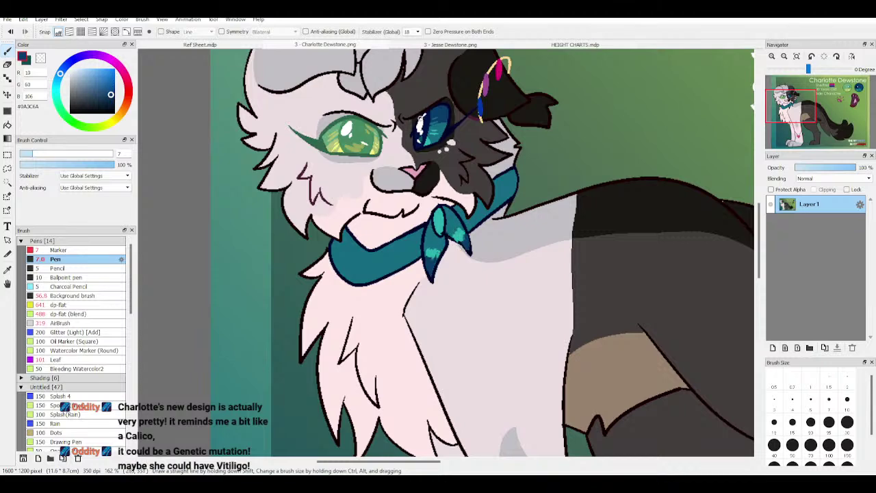
click(251, 45)
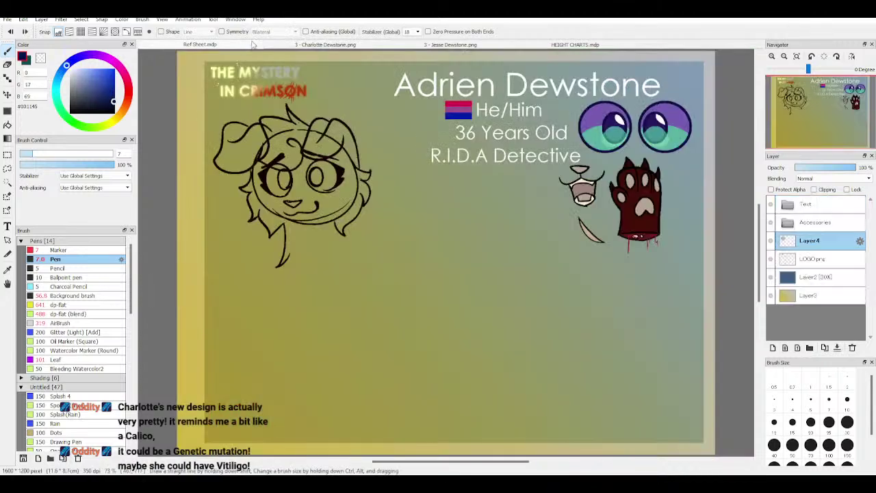
right_click(341, 173)
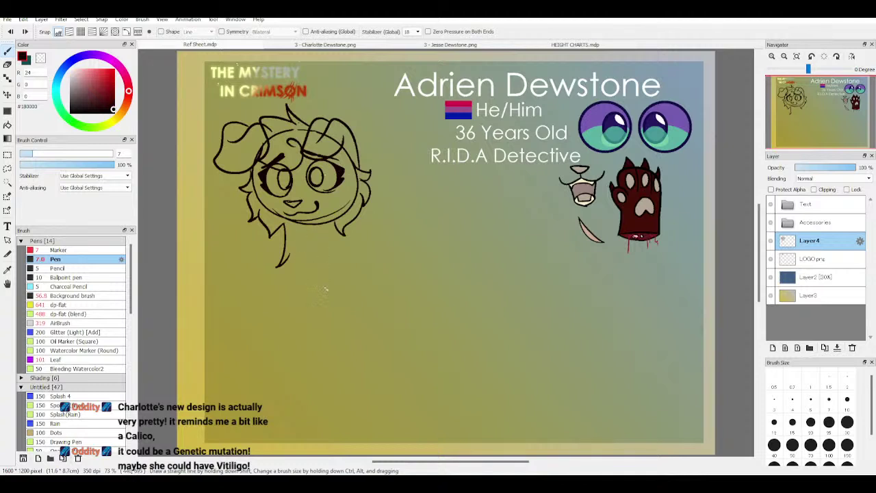
Step: Try sketching a wide bandana around Adrien's neck with a pointed front corner below the chin
drag(278, 264, 325, 235)
mouse_move(344, 268)
mouse_down()
mouse_move(278, 311)
mouse_move(262, 298)
mouse_move(258, 256)
mouse_move(288, 227)
mouse_up()
key(ctrl+z)
mouse_move(369, 205)
mouse_down()
mouse_move(371, 237)
mouse_move(293, 304)
mouse_move(255, 271)
mouse_move(281, 228)
mouse_up()
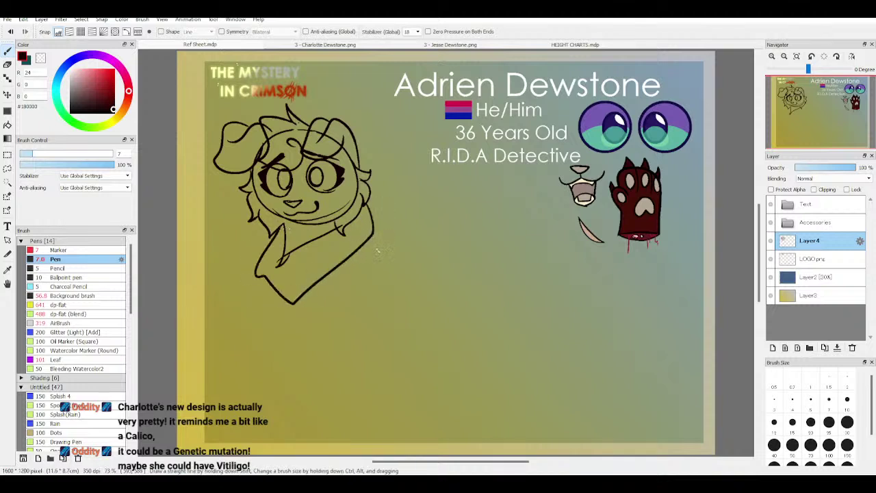
key(ctrl+z)
key(ctrl+z)
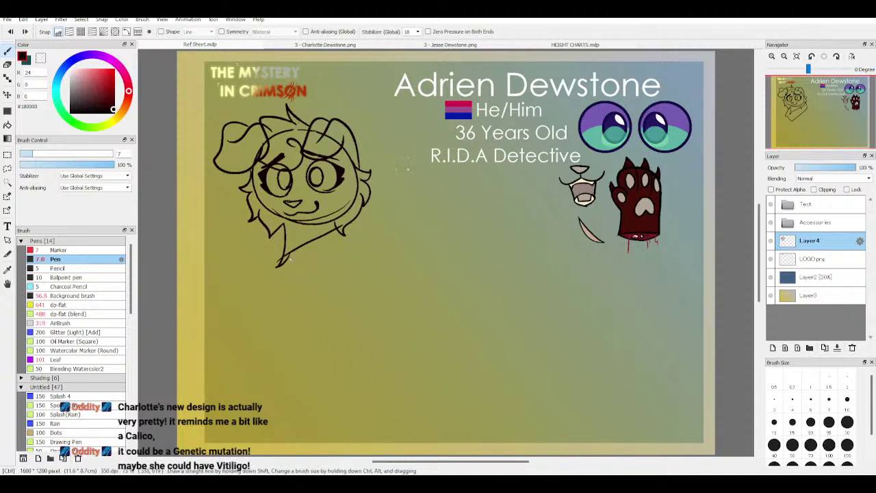
Step: Try a narrower bandana draped from the cheek to a notched point on the chest, with chest fur below it
mouse_move(368, 204)
mouse_down()
mouse_move(317, 290)
mouse_move(297, 304)
mouse_up()
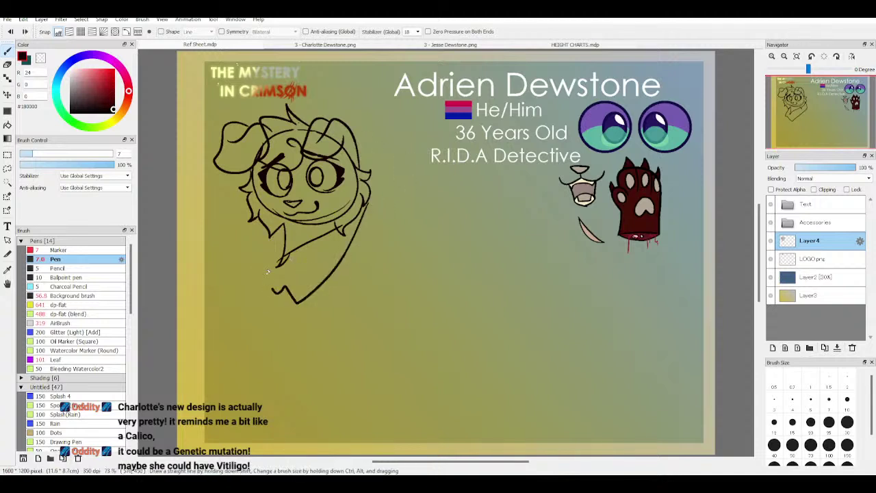
drag(268, 274, 282, 223)
mouse_move(271, 262)
mouse_down()
mouse_move(274, 321)
mouse_move(309, 384)
mouse_up()
key(ctrl+z)
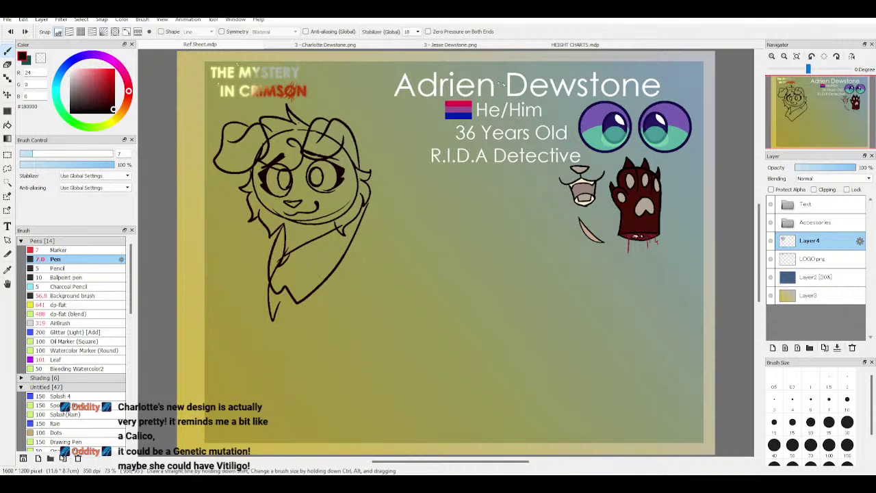
Step: Undo the bandana and neck fur strokes back to the bare head sketch
click(429, 31)
key(ctrl+z)
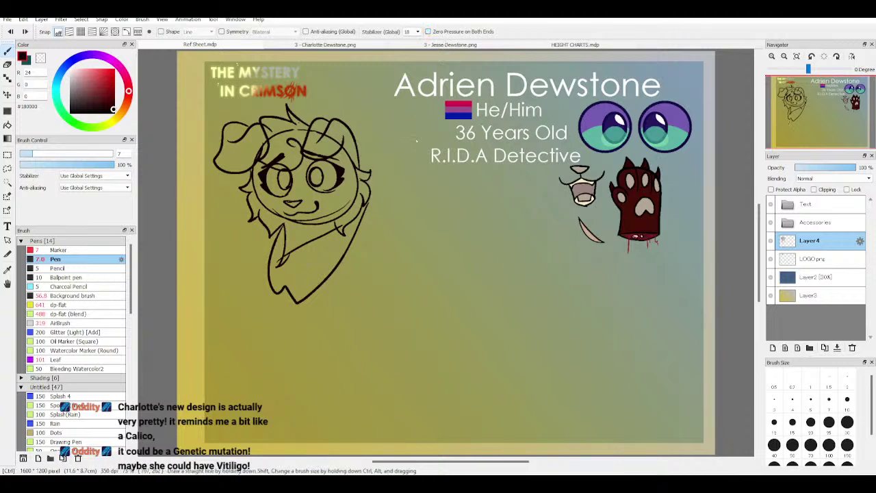
key(ctrl+z)
key(ctrl+z)
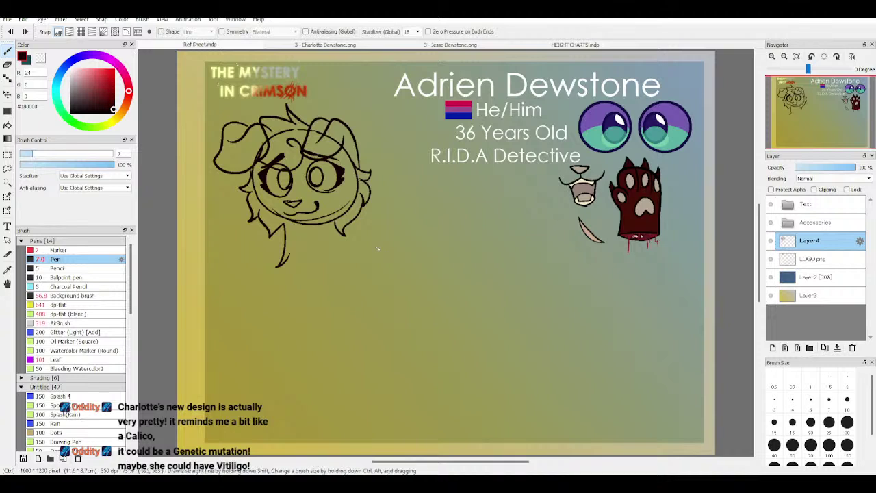
key(ctrl+z)
drag(280, 228, 291, 257)
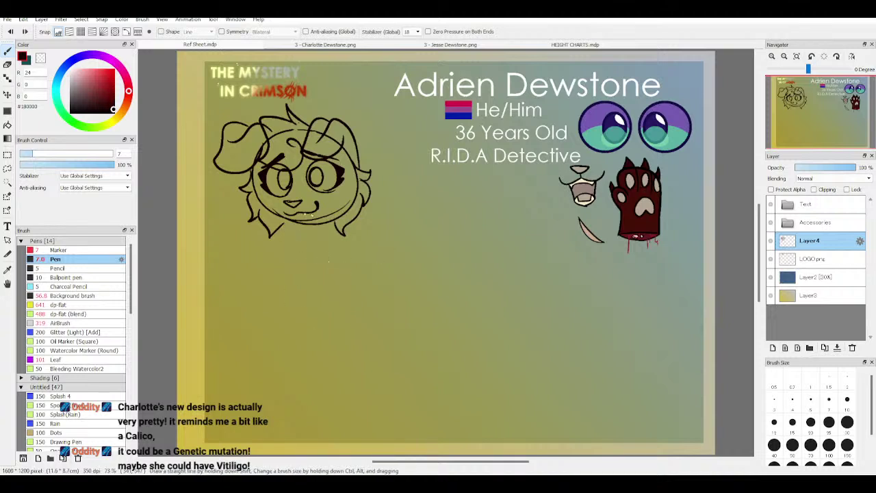
Step: Sketch the torso below the head with an upright chest oval, an arched back and a nearly straight belly line
mouse_move(280, 291)
mouse_down()
mouse_move(354, 290)
mouse_move(283, 290)
mouse_move(345, 266)
mouse_move(280, 316)
mouse_move(345, 253)
mouse_move(304, 334)
mouse_move(323, 239)
mouse_move(351, 330)
mouse_up()
mouse_move(343, 244)
mouse_down()
mouse_move(428, 227)
mouse_move(492, 274)
mouse_move(494, 299)
mouse_up()
drag(449, 320, 358, 321)
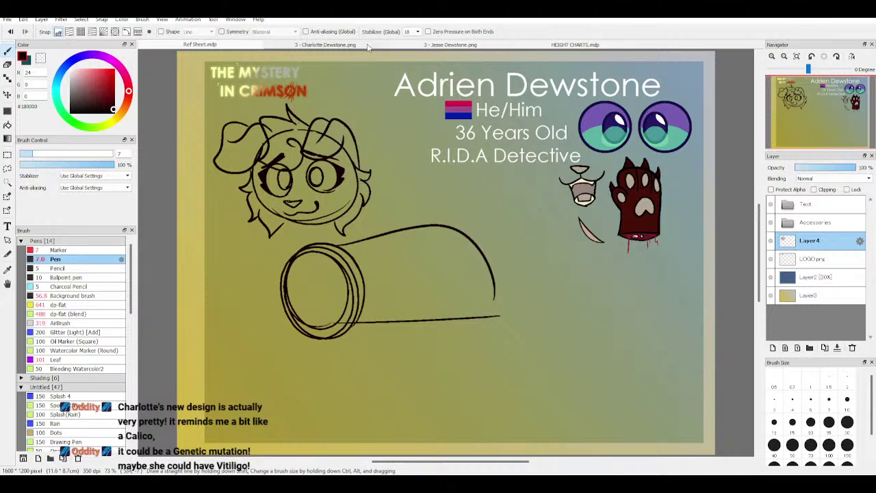
Step: Consult the Jesse sheet for the body and sketch jagged fur tufts under Adrien's belly line
click(424, 45)
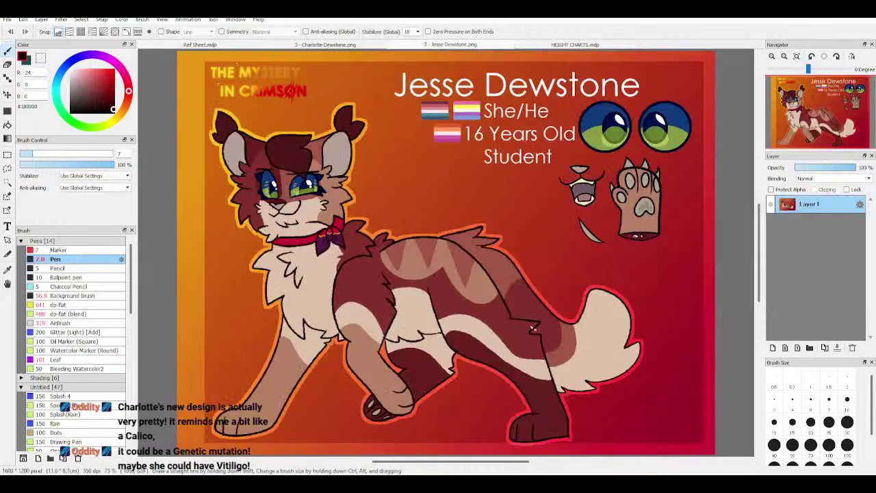
click(238, 43)
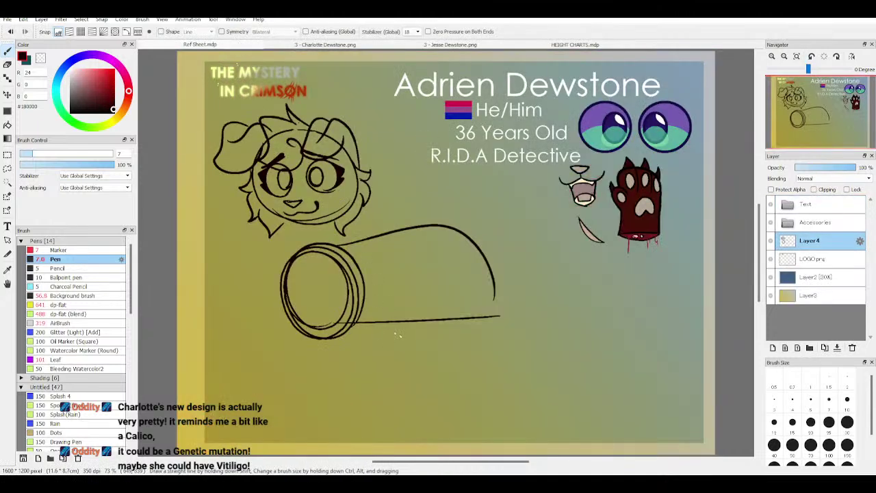
drag(371, 330, 418, 333)
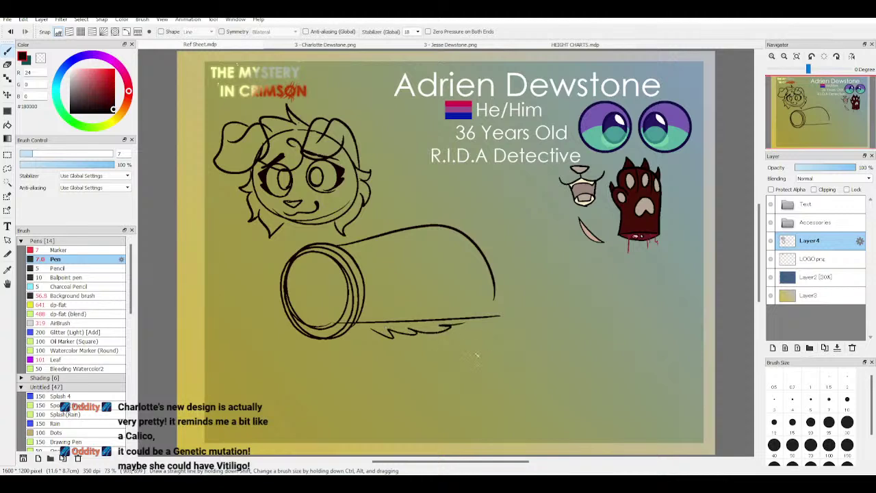
Step: Sketch the hind leg with a curved front line, an oval paw and a back contour running over a pointed hock
scroll(477, 354, down, 3)
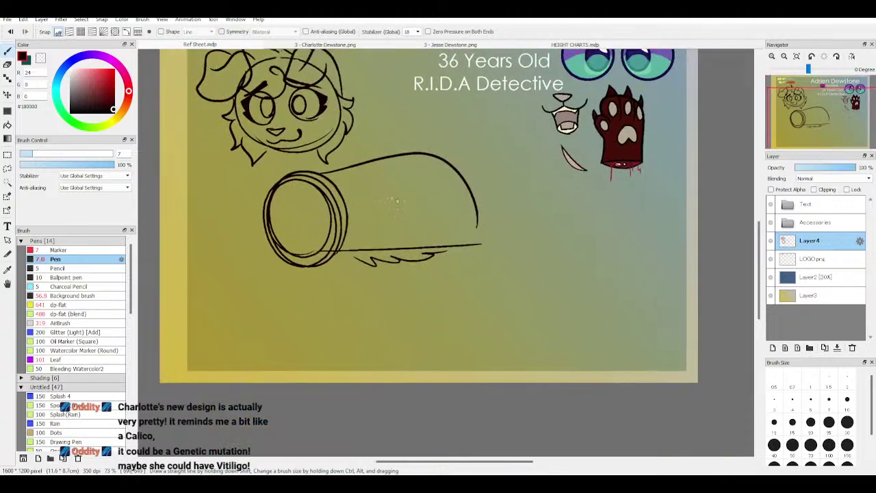
mouse_move(404, 202)
mouse_down()
mouse_move(441, 266)
mouse_move(465, 269)
mouse_move(490, 295)
mouse_move(512, 362)
mouse_move(523, 342)
mouse_move(477, 357)
mouse_move(479, 369)
mouse_move(517, 371)
mouse_move(529, 352)
mouse_move(506, 347)
mouse_up()
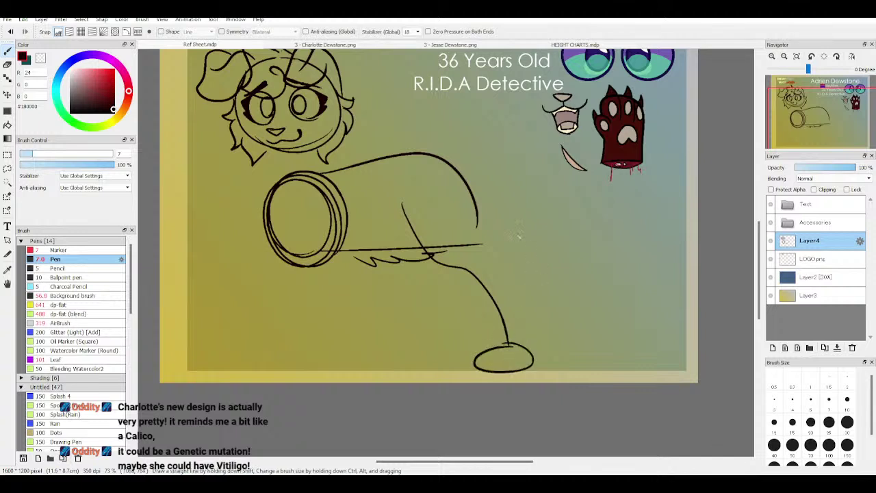
mouse_move(533, 255)
mouse_down()
mouse_move(529, 343)
mouse_move(528, 236)
mouse_move(482, 204)
mouse_move(454, 167)
mouse_up()
key(ctrl+z)
Step: Consult the Jesse sheet and sketch the near foreleg with a shoulder oval, slanted front and back contours and an oval paw
mouse_move(303, 255)
mouse_down()
mouse_move(353, 183)
mouse_move(310, 206)
mouse_up()
drag(323, 270, 290, 359)
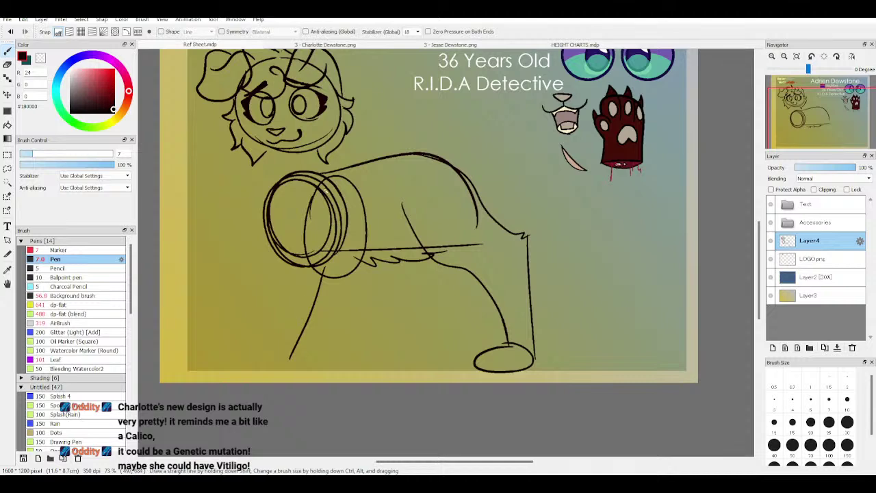
click(433, 43)
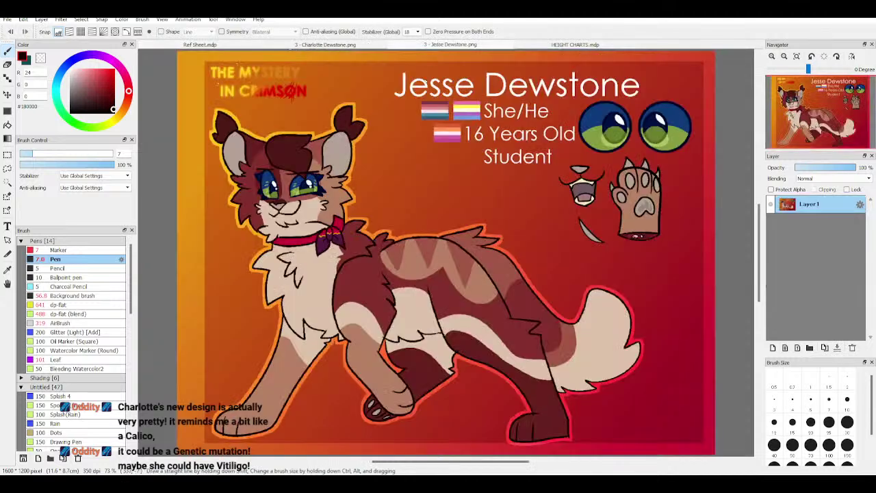
click(183, 45)
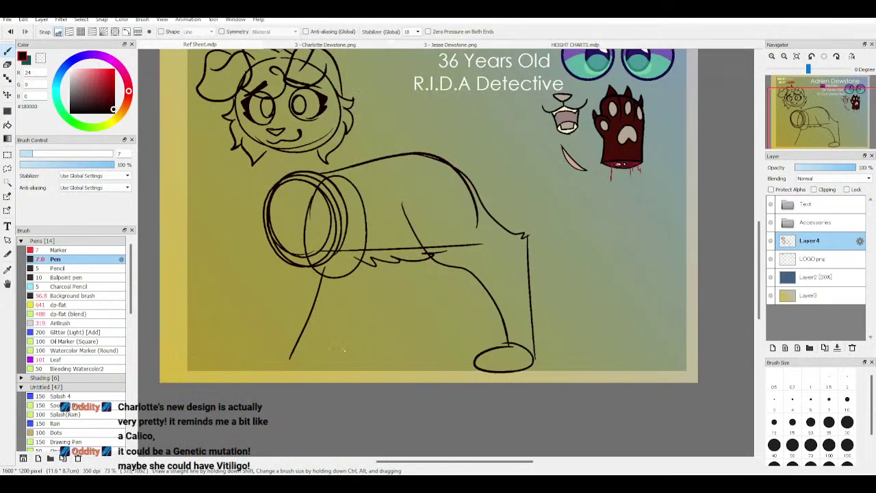
mouse_move(292, 355)
mouse_down()
mouse_move(287, 371)
mouse_move(264, 342)
mouse_move(301, 370)
mouse_up()
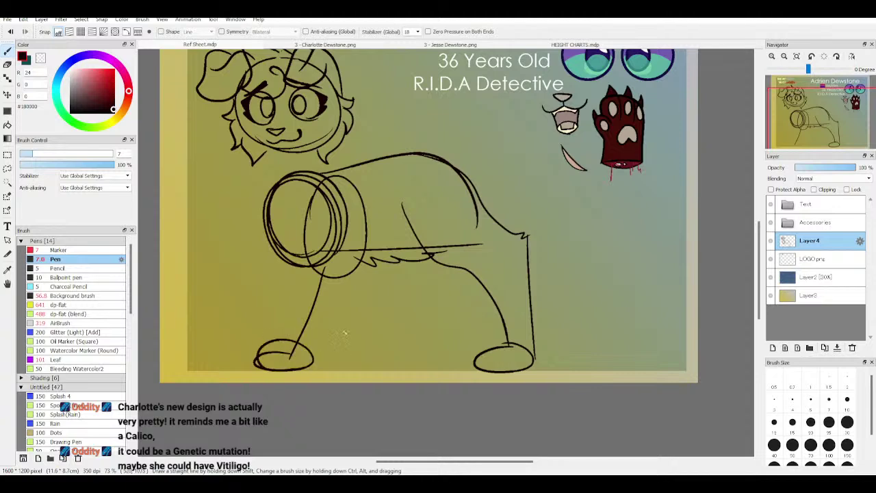
click(404, 44)
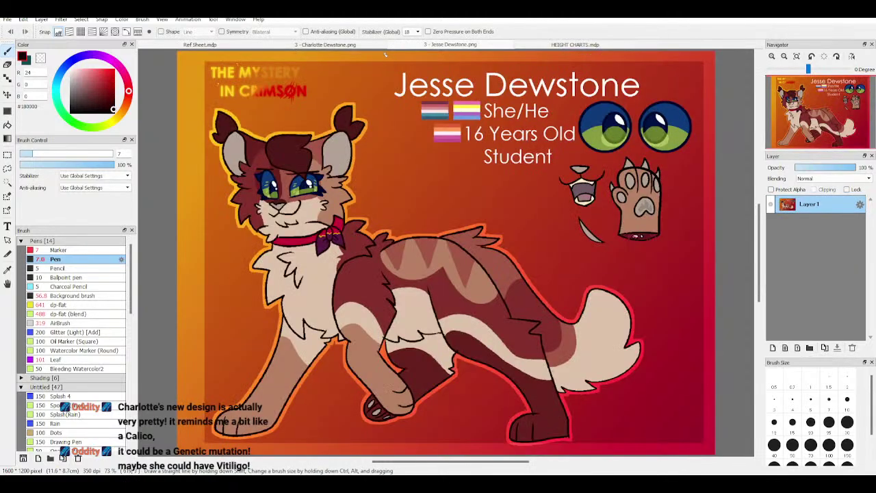
click(205, 44)
mouse_move(315, 364)
mouse_down()
mouse_move(373, 259)
mouse_move(369, 207)
mouse_up()
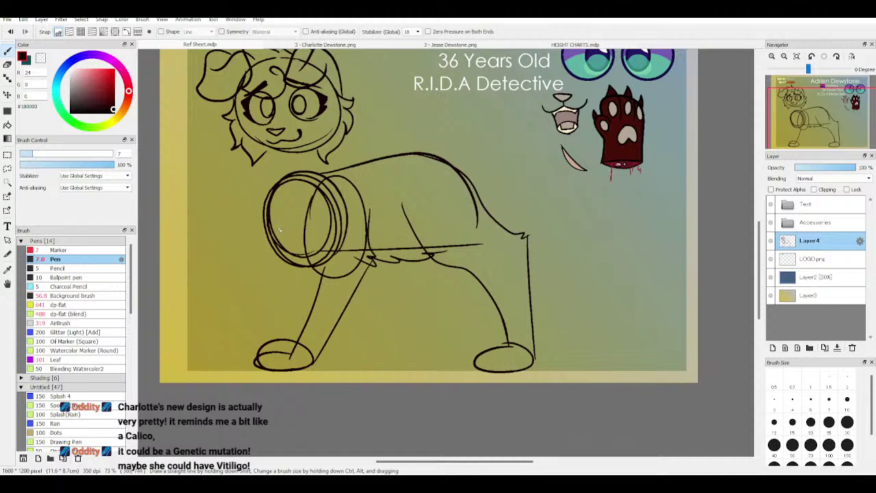
mouse_move(279, 229)
mouse_down()
mouse_move(228, 214)
mouse_move(233, 317)
mouse_move(255, 266)
mouse_up()
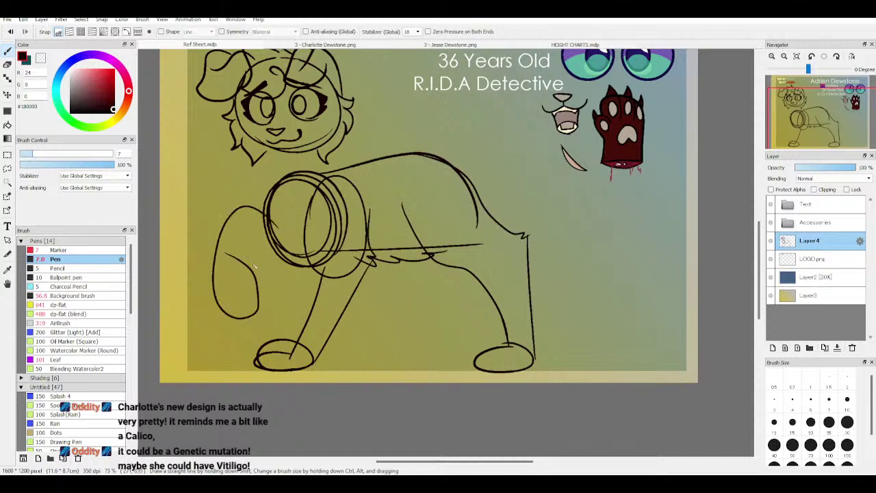
key(ctrl+z)
key(ctrl+z)
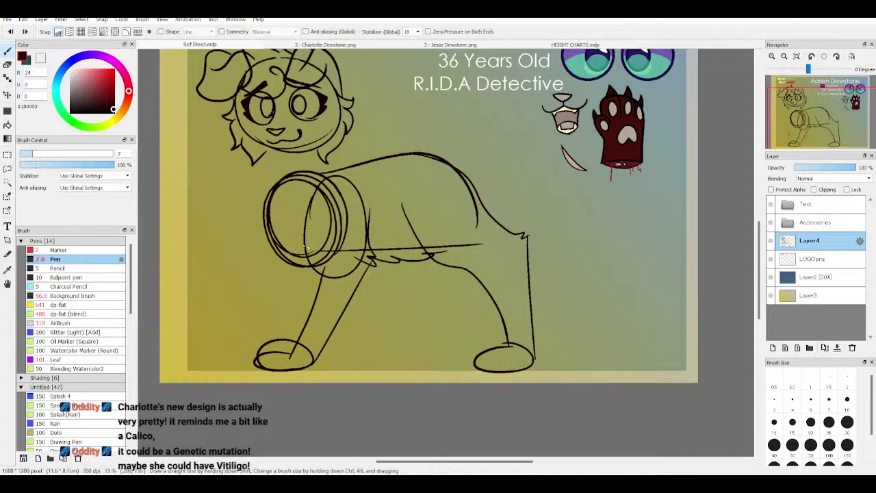
mouse_move(272, 232)
mouse_down()
mouse_move(235, 214)
mouse_move(219, 246)
mouse_move(265, 308)
mouse_move(281, 296)
mouse_move(235, 271)
mouse_move(263, 277)
mouse_move(250, 277)
mouse_move(249, 239)
mouse_up()
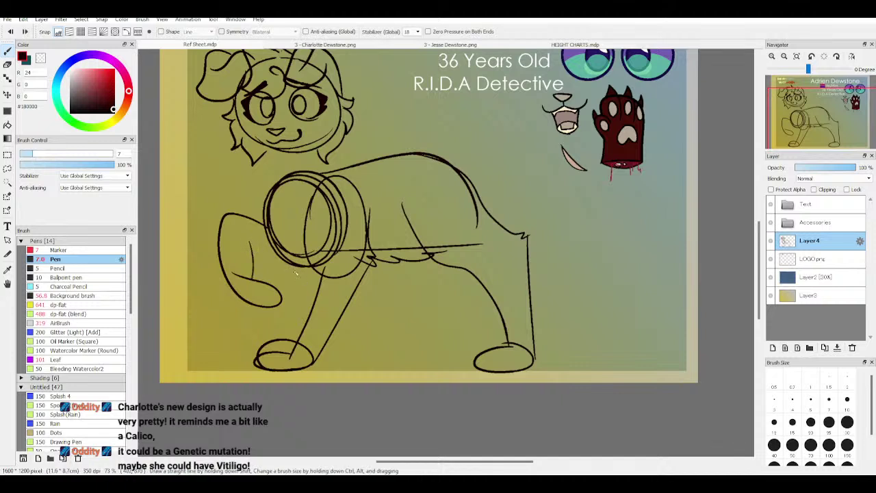
key(ctrl+z)
key(ctrl+z)
key(ctrl+z)
key(ctrl+z)
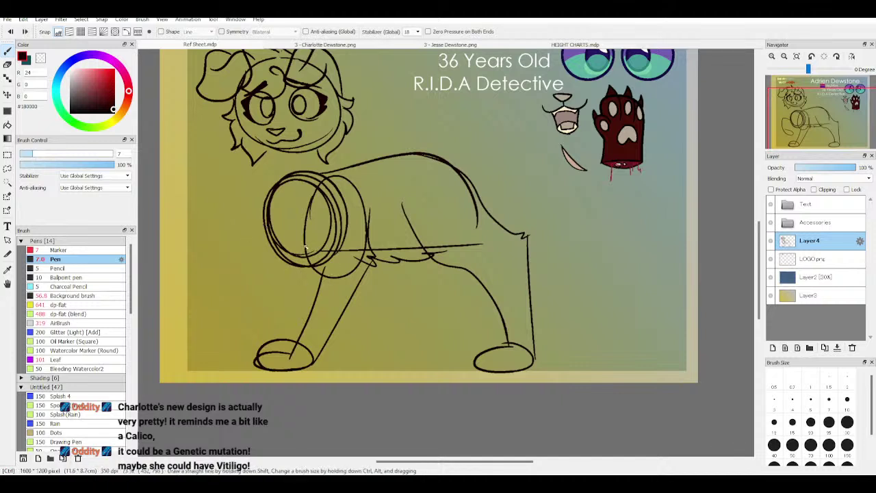
Step: Sketch the raised far foreleg with a hanging paw and jagged elbow fur, and the far hind leg with an oval paw and pointed hock
mouse_move(259, 265)
mouse_down()
mouse_move(236, 230)
mouse_move(211, 278)
mouse_move(228, 317)
mouse_move(243, 305)
mouse_move(245, 267)
mouse_move(250, 286)
mouse_move(269, 302)
mouse_move(288, 269)
mouse_move(286, 260)
mouse_move(238, 314)
mouse_up()
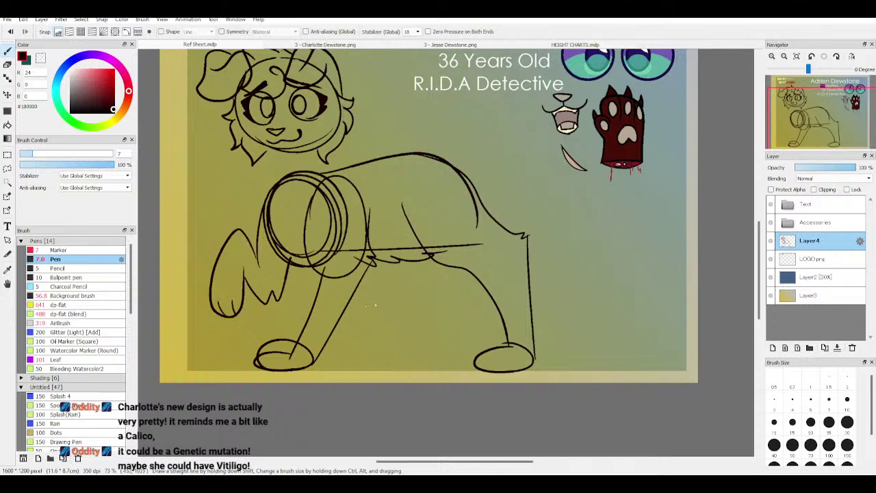
drag(816, 127, 818, 132)
key(ctrl+plus)
key(ctrl+plus)
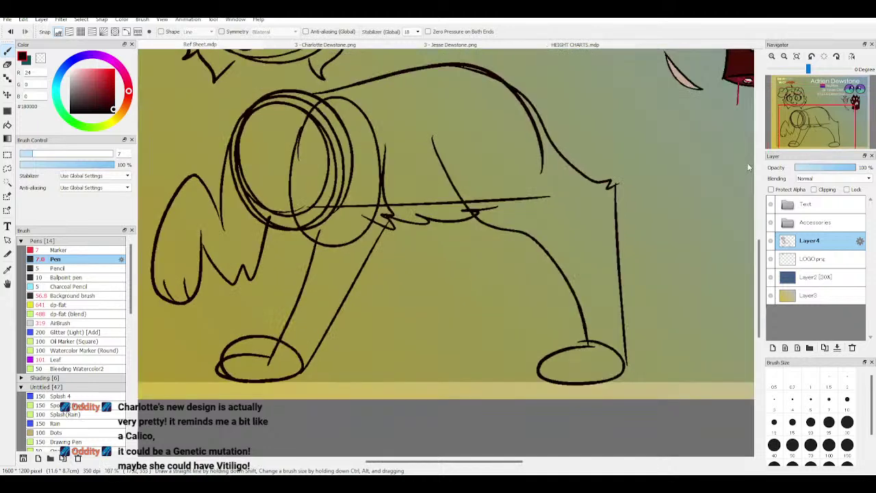
mouse_move(387, 177)
mouse_down()
mouse_move(422, 312)
mouse_move(387, 364)
mouse_up()
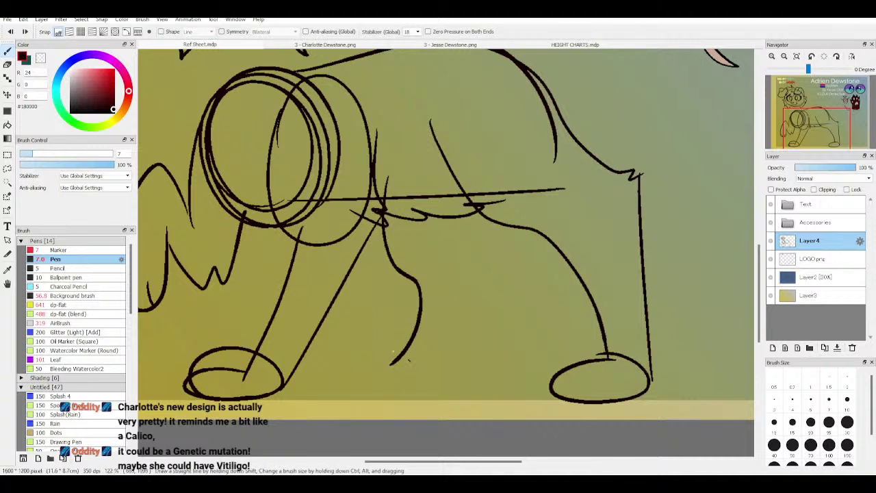
mouse_move(404, 357)
mouse_down()
mouse_move(339, 374)
mouse_move(412, 391)
mouse_move(406, 353)
mouse_move(339, 377)
mouse_move(404, 402)
mouse_move(385, 338)
mouse_up()
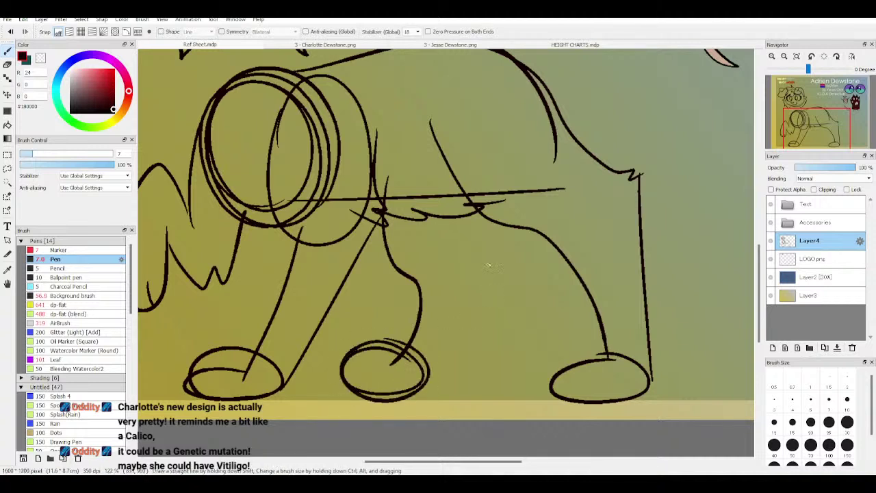
mouse_move(521, 228)
mouse_down()
mouse_move(507, 281)
mouse_move(436, 378)
mouse_up()
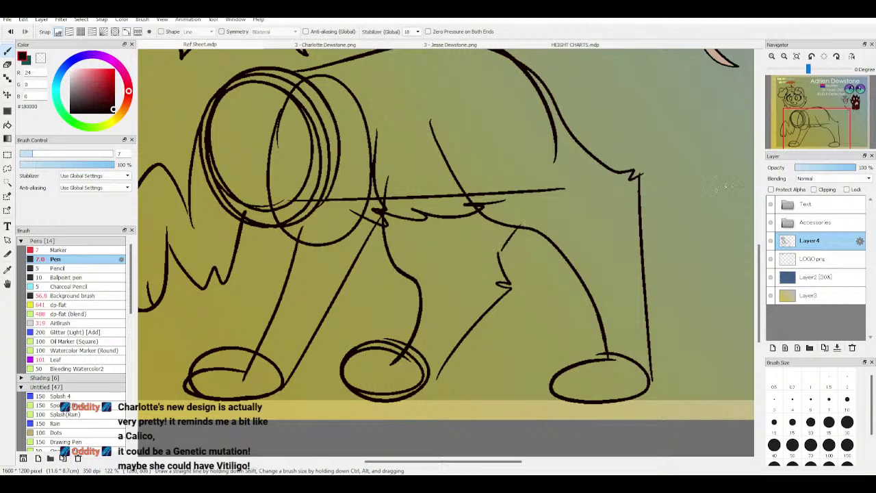
Step: Sketch the neck connecting head and torso, with jagged fur down the chest and a tuft behind the cheek
scroll(828, 106, down, 5)
drag(835, 116, 827, 116)
scroll(827, 116, up, 1)
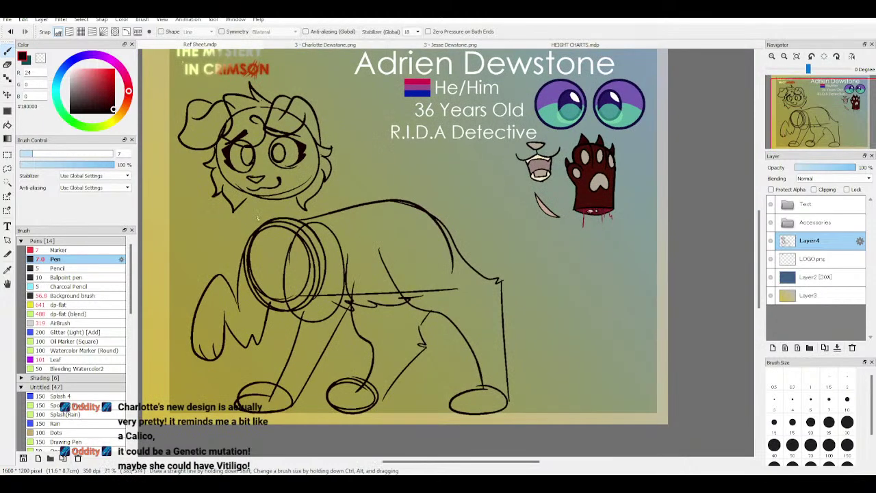
mouse_move(245, 199)
mouse_down()
mouse_move(226, 245)
mouse_move(238, 281)
mouse_move(250, 301)
mouse_move(290, 311)
mouse_up()
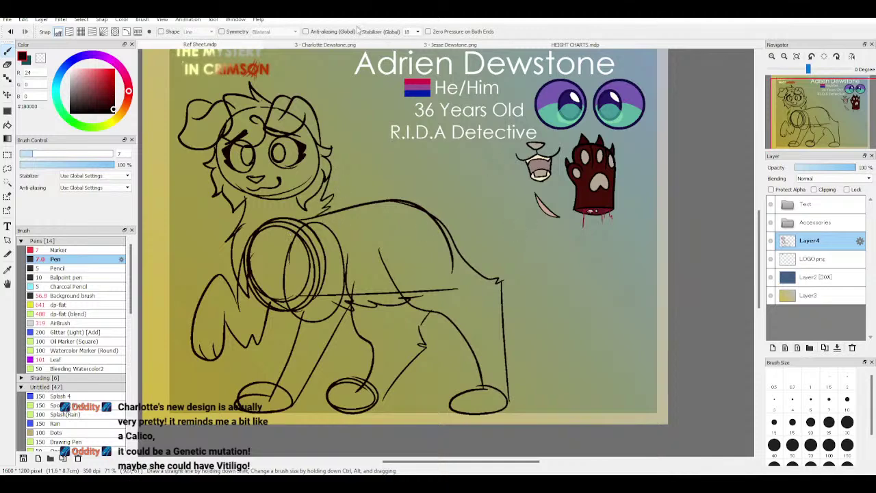
Step: Consult the Charlotte, Jesse and height chart references and sketch a long drooping tail with a broad, fluffy, pointed tip behind the hind leg
click(342, 46)
click(431, 44)
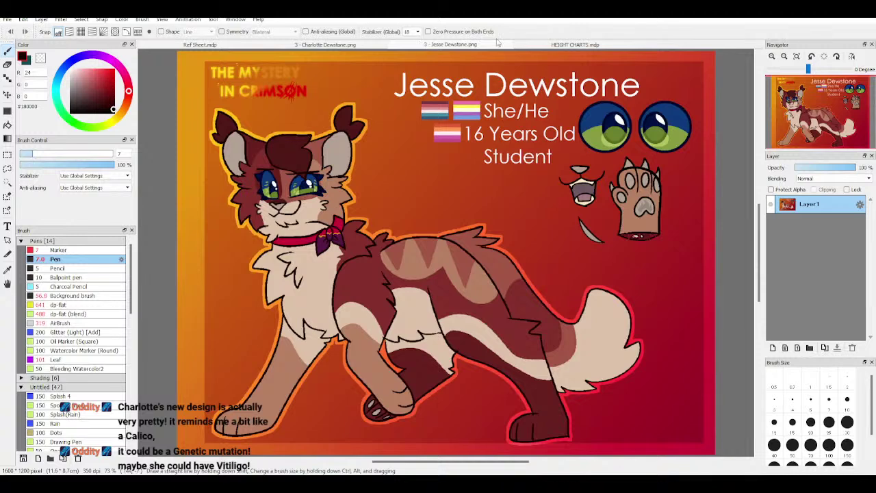
click(574, 45)
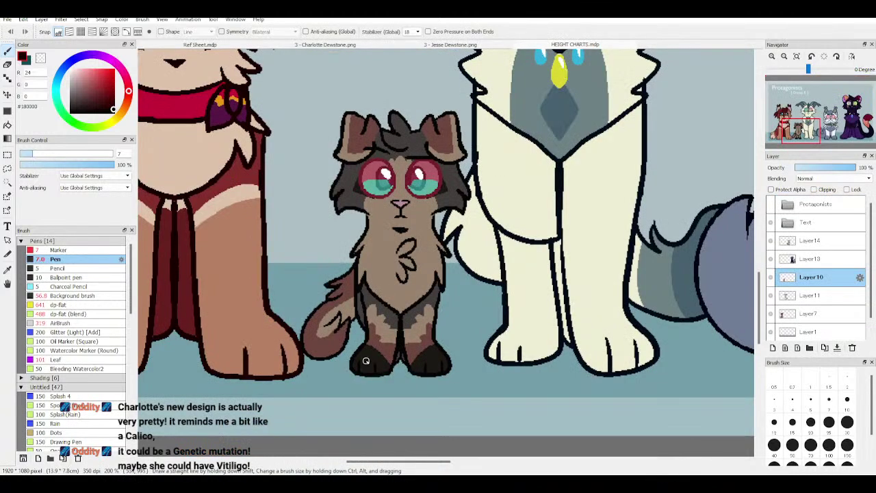
click(243, 46)
mouse_move(442, 221)
mouse_down()
mouse_move(536, 279)
mouse_move(612, 276)
mouse_move(583, 290)
mouse_move(636, 361)
mouse_up()
mouse_move(620, 335)
mouse_down()
mouse_move(626, 355)
mouse_move(566, 397)
mouse_up()
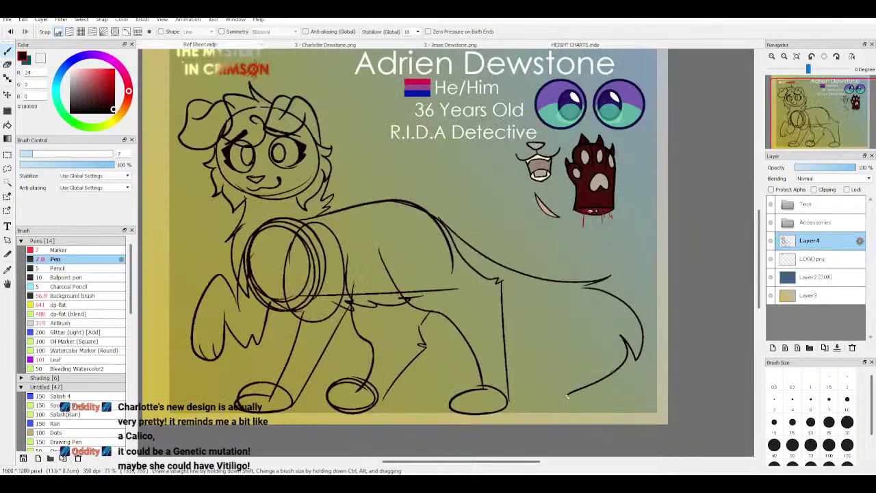
drag(579, 368, 566, 398)
drag(579, 332, 559, 385)
drag(572, 341, 494, 334)
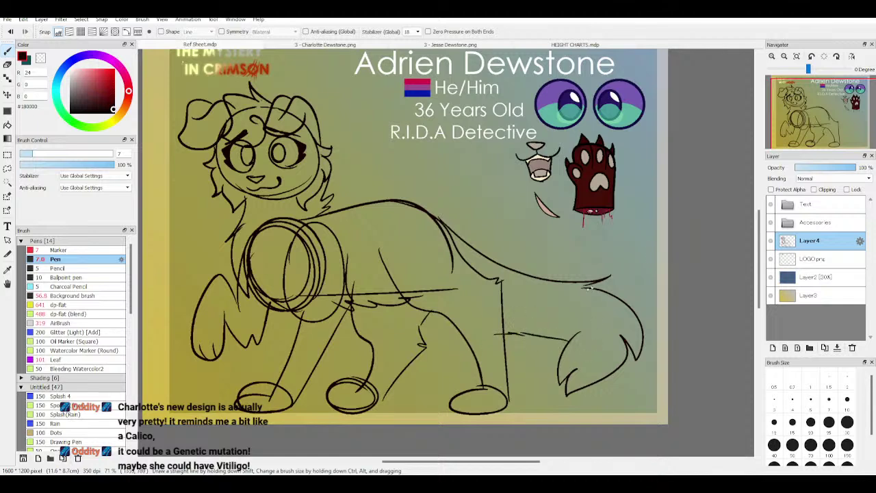
click(826, 102)
scroll(407, 264, up, 5)
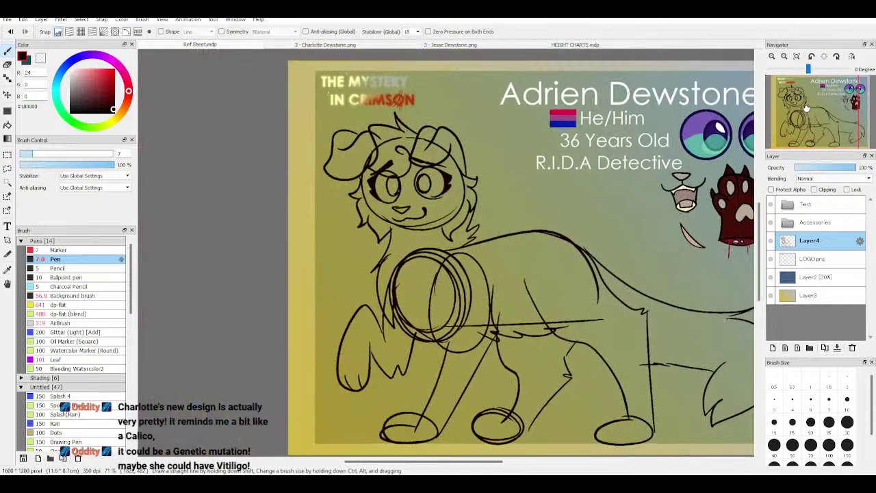
mouse_move(402, 264)
mouse_down()
mouse_move(367, 271)
mouse_move(308, 317)
mouse_move(315, 306)
mouse_move(298, 243)
mouse_up()
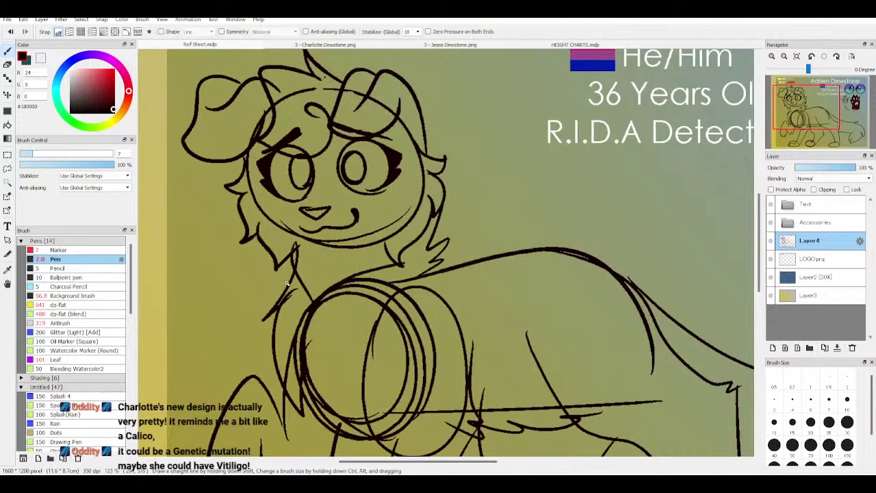
key(ctrl+z)
key(ctrl+z)
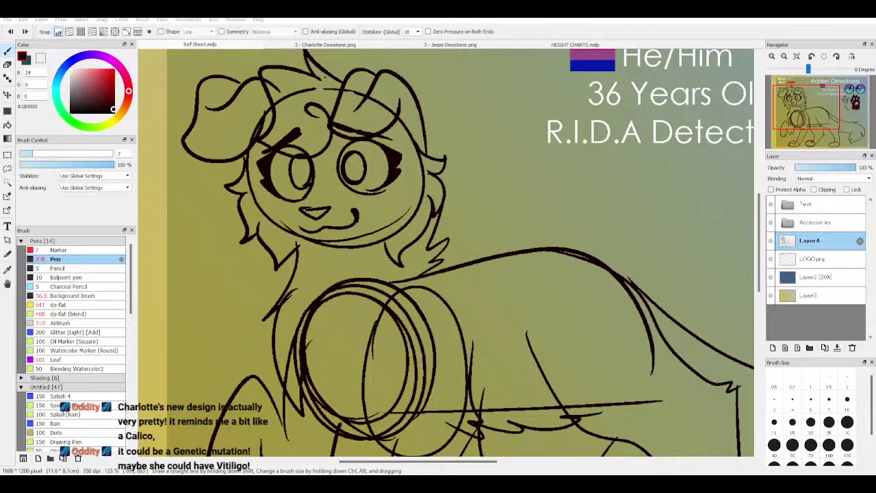
Step: Open the copied cat photo as a new canvas and examine its crocheted beret and sweater, returning to Adrien's sheet
key(ctrl+shift+n)
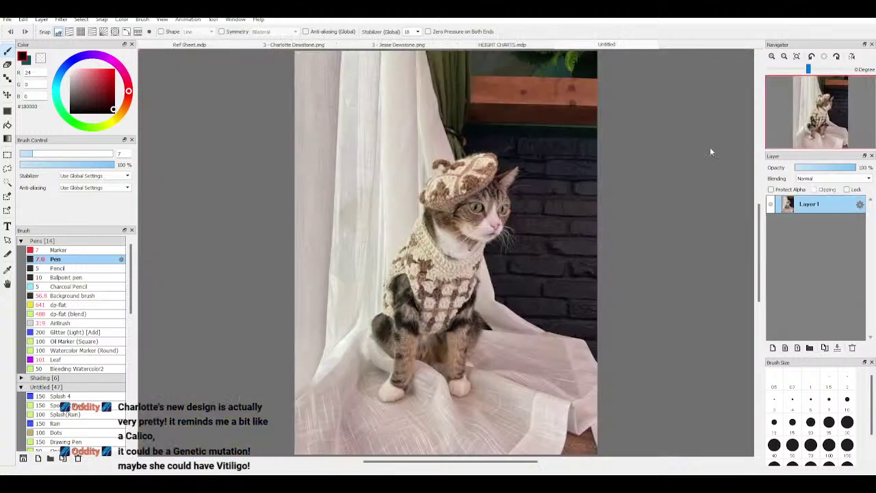
scroll(443, 229, up, 2)
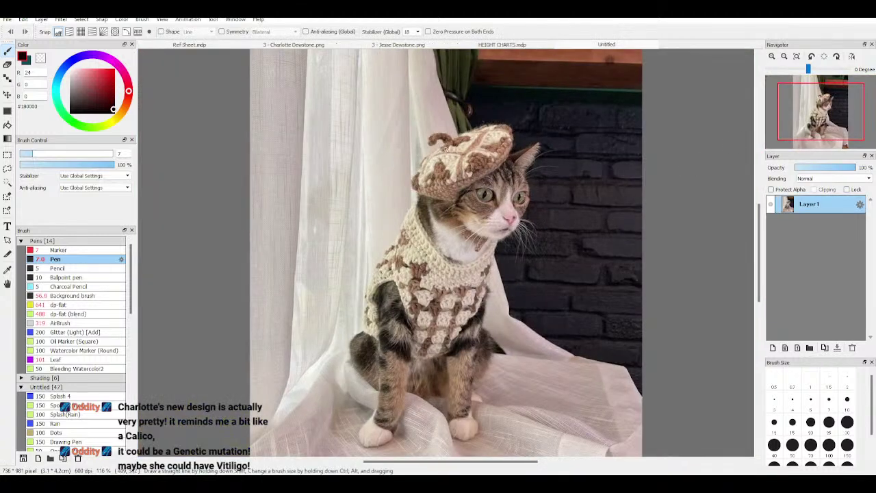
click(233, 43)
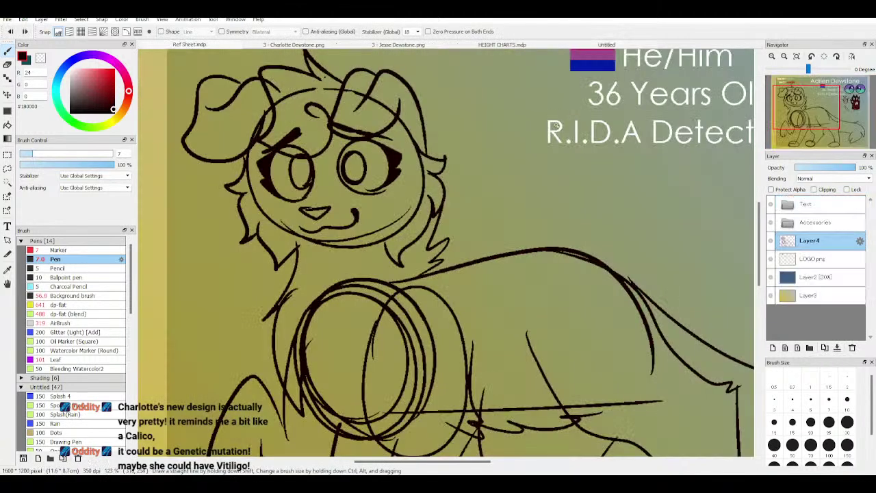
Step: Set the pen color to pure red (#FF0000) for sketching over Adrien's head
scroll(803, 93, down, 2)
drag(804, 91, 797, 87)
click(114, 69)
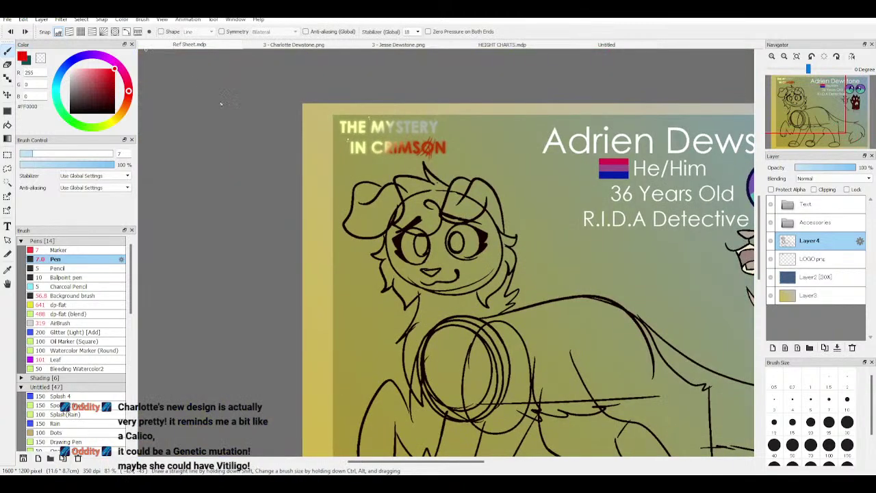
drag(423, 188, 402, 227)
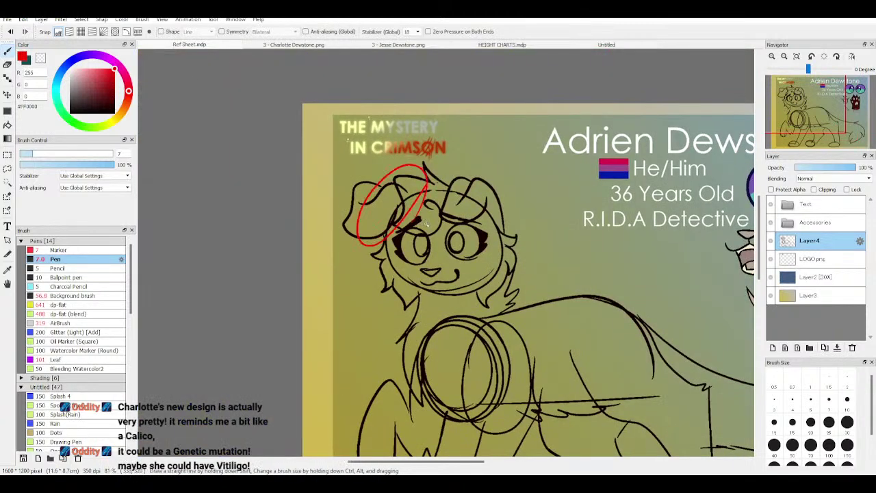
key(ctrl+z)
mouse_move(416, 180)
mouse_down()
mouse_move(384, 233)
mouse_move(367, 191)
mouse_move(424, 166)
mouse_move(396, 215)
mouse_up()
key(ctrl+z)
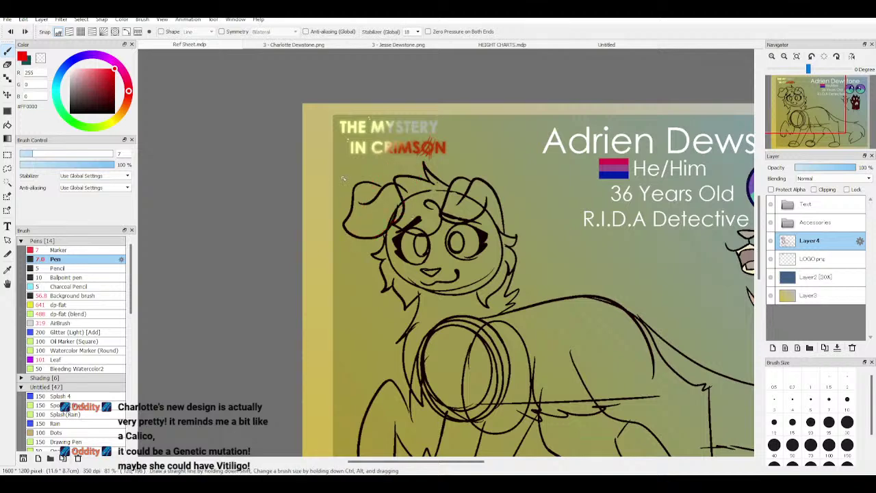
Step: Close the separate cat photo canvas and paste the photo onto Adrien's reference sheet as a new layer above the sketch
click(625, 45)
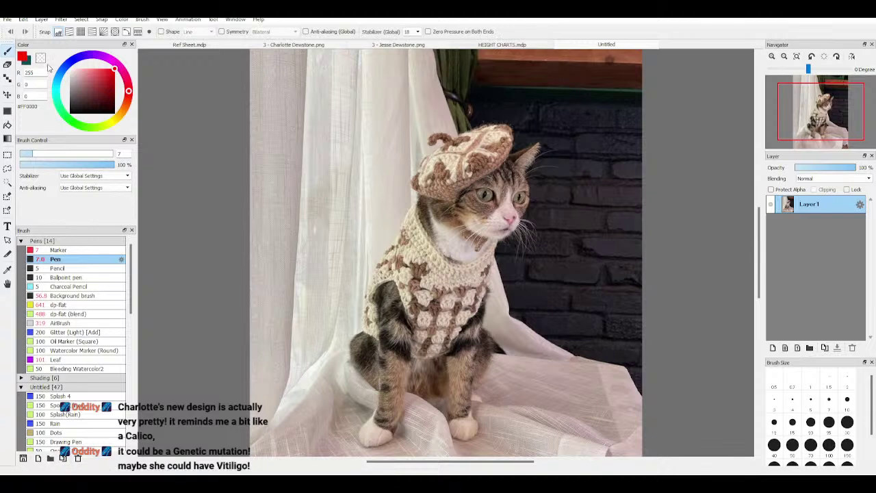
click(216, 45)
click(650, 44)
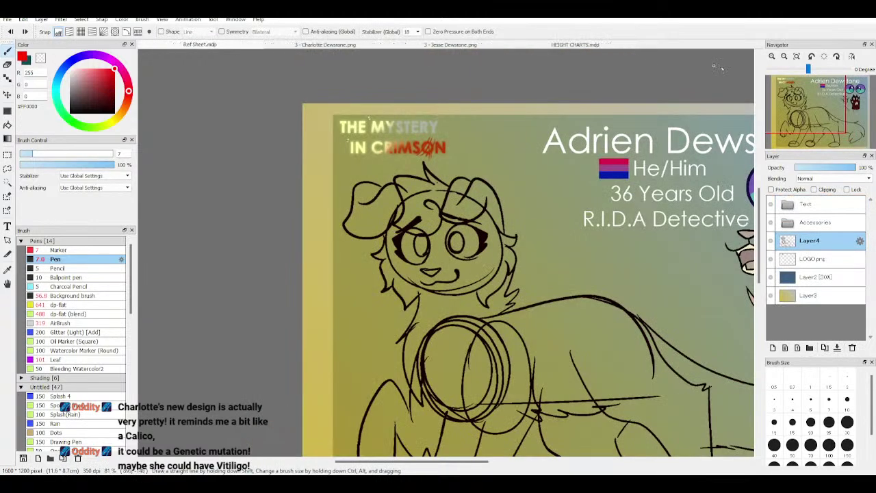
scroll(827, 97, down, 1)
drag(808, 106, 816, 112)
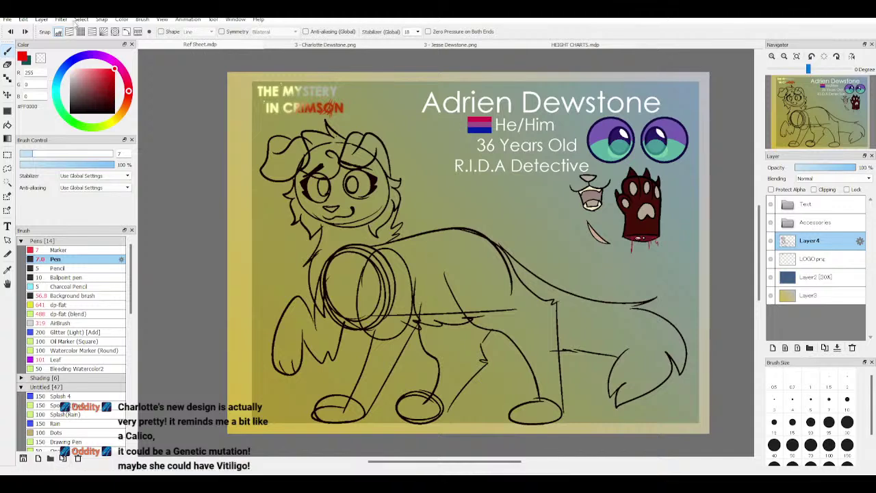
key(ctrl+v)
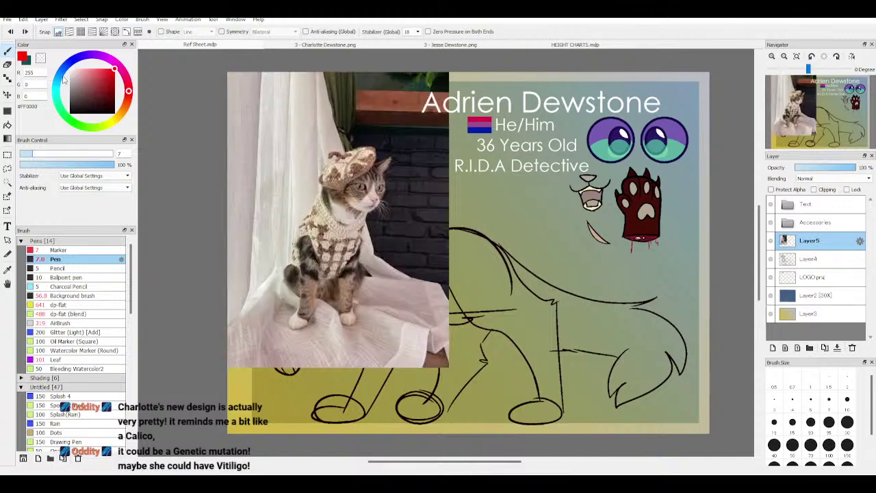
key(u)
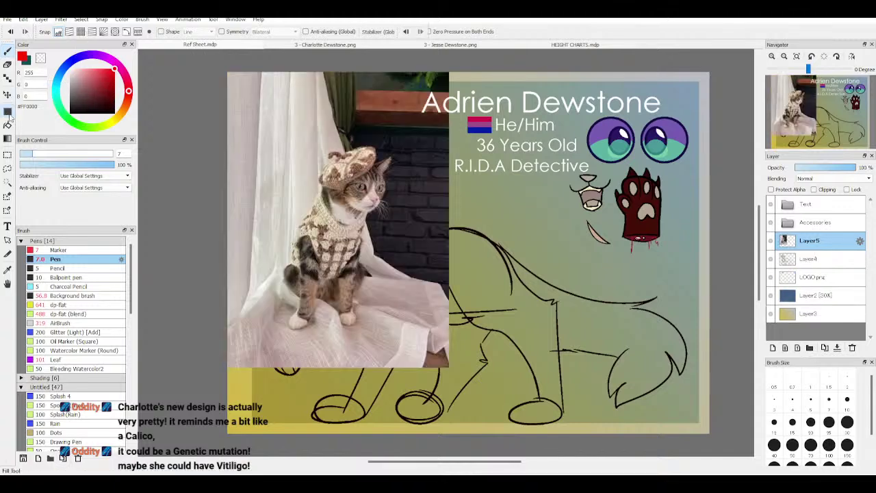
Step: Trim the pasted cat photo on all four sides by clearing rectangular strips around the cat with the Fill tool set to transparent
mouse_move(174, 71)
mouse_down()
mouse_move(209, 92)
mouse_move(272, 301)
mouse_move(271, 404)
mouse_up()
drag(230, 50, 493, 135)
drag(263, 332, 514, 376)
mouse_move(423, 363)
mouse_down()
mouse_move(431, 218)
mouse_move(457, 131)
mouse_up()
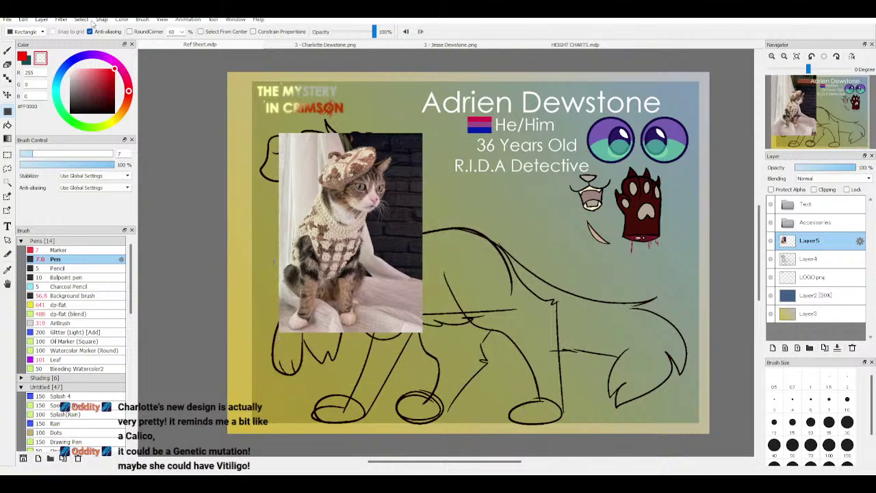
Step: Scale down the trimmed cat photo, place it beside the eye and mouth references, and bring its layer above the Text folder
key(ctrl+t)
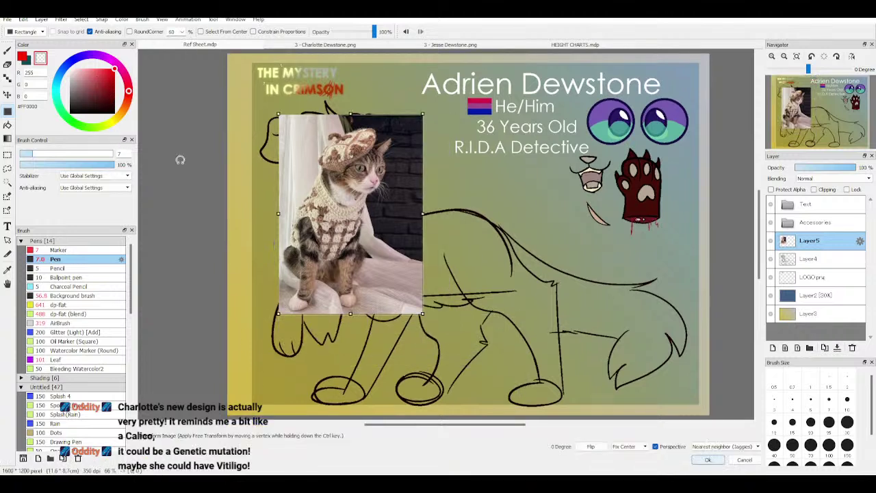
drag(279, 114, 303, 148)
drag(370, 197, 527, 113)
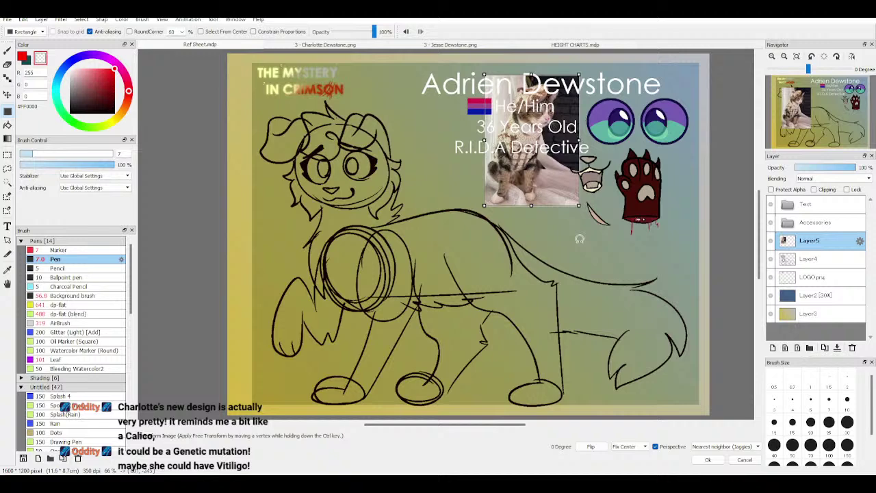
click(708, 459)
drag(826, 241, 828, 205)
drag(811, 116, 804, 101)
key(ctrl+Up)
key(ctrl+Up)
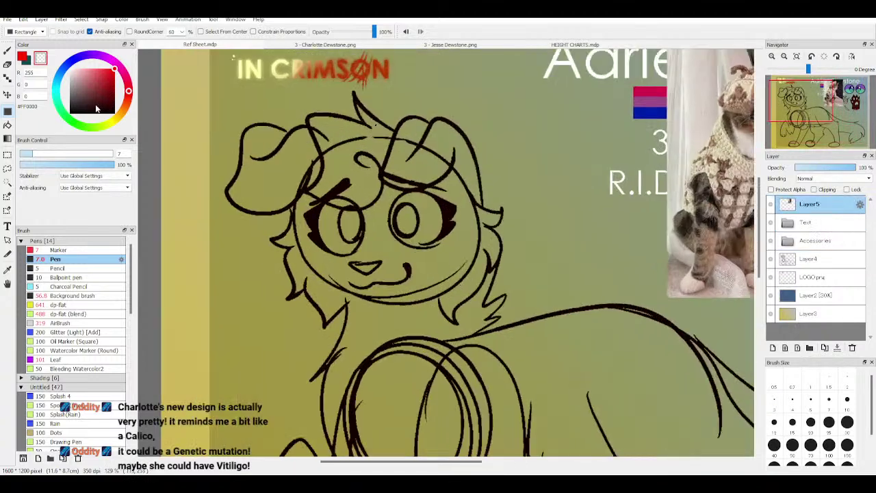
Step: Try sketching a tilted red beret over the folded ear and a curved collar line beneath the head
click(7, 51)
click(22, 57)
mouse_move(301, 202)
mouse_down()
mouse_move(254, 137)
mouse_move(315, 196)
mouse_move(322, 183)
mouse_up()
key(ctrl+z)
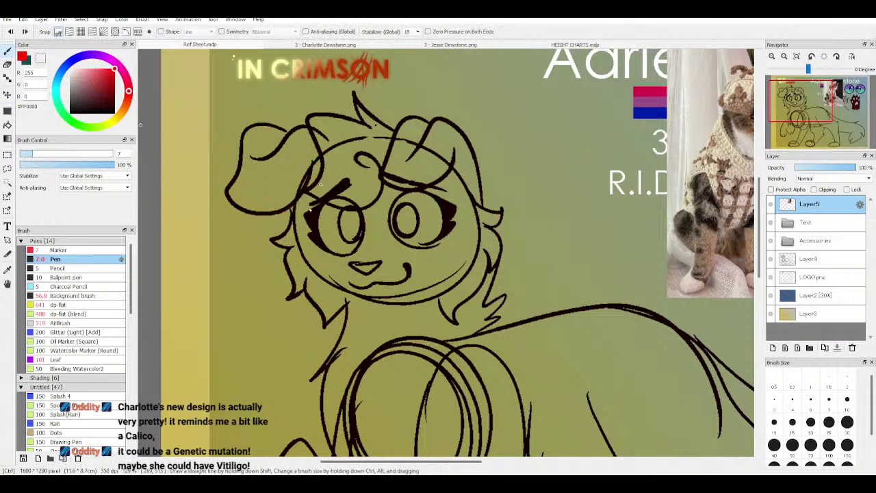
mouse_move(318, 150)
mouse_down()
mouse_move(290, 204)
mouse_move(280, 89)
mouse_move(334, 102)
mouse_move(264, 224)
mouse_move(279, 115)
mouse_move(329, 110)
mouse_move(344, 173)
mouse_move(280, 224)
mouse_move(334, 103)
mouse_move(344, 175)
mouse_move(278, 215)
mouse_move(350, 96)
mouse_move(380, 104)
mouse_move(254, 230)
mouse_move(362, 91)
mouse_move(341, 179)
mouse_move(286, 197)
mouse_up()
key(ctrl+z)
scroll(649, 155, down, 3)
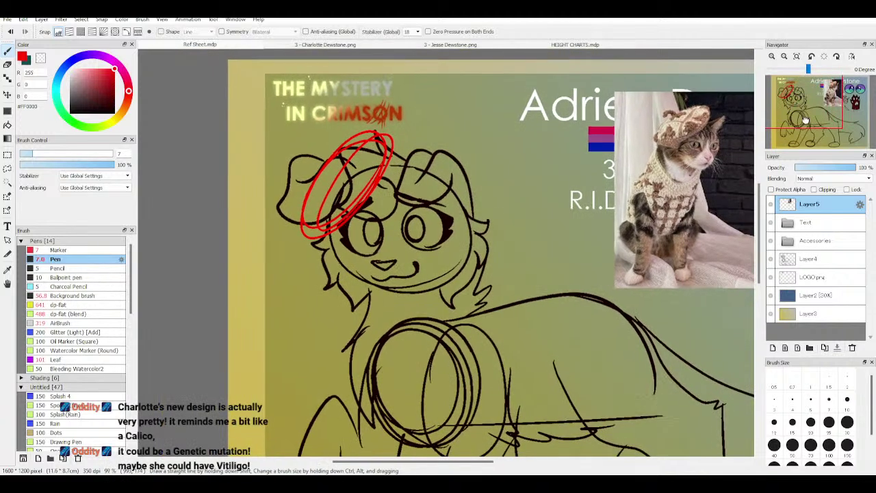
scroll(671, 163, up, 3)
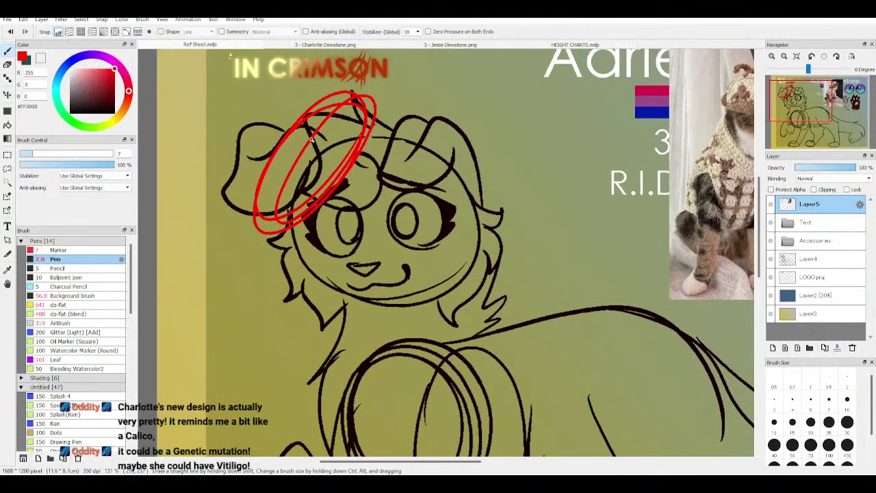
mouse_move(300, 145)
mouse_down()
mouse_move(280, 141)
mouse_move(302, 130)
mouse_up()
drag(803, 119, 797, 121)
scroll(806, 119, down, 3)
mouse_move(375, 201)
mouse_down()
mouse_move(338, 250)
mouse_move(305, 207)
mouse_up()
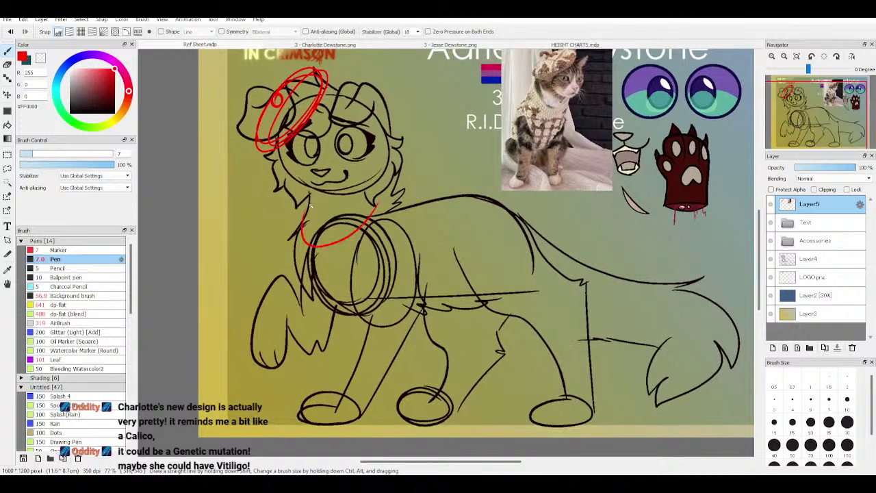
key(ctrl+z)
key(ctrl+z)
key(ctrl+z)
Step: Sketch a tilted red oval beret over the folded ear and a thick collar around the neck on Layer4
click(809, 259)
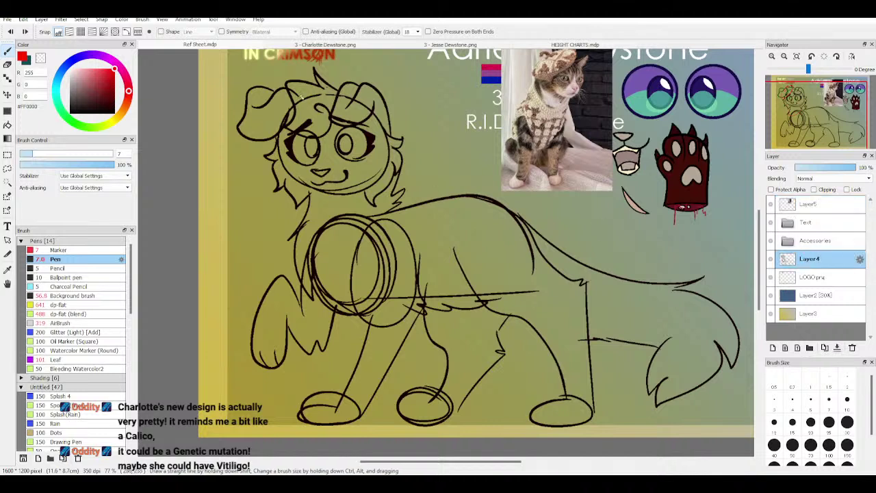
mouse_move(301, 99)
mouse_down()
mouse_move(260, 142)
mouse_move(289, 70)
mouse_move(302, 89)
mouse_move(271, 91)
mouse_move(309, 72)
mouse_move(258, 154)
mouse_move(282, 73)
mouse_move(302, 110)
mouse_move(253, 120)
mouse_move(275, 101)
mouse_up()
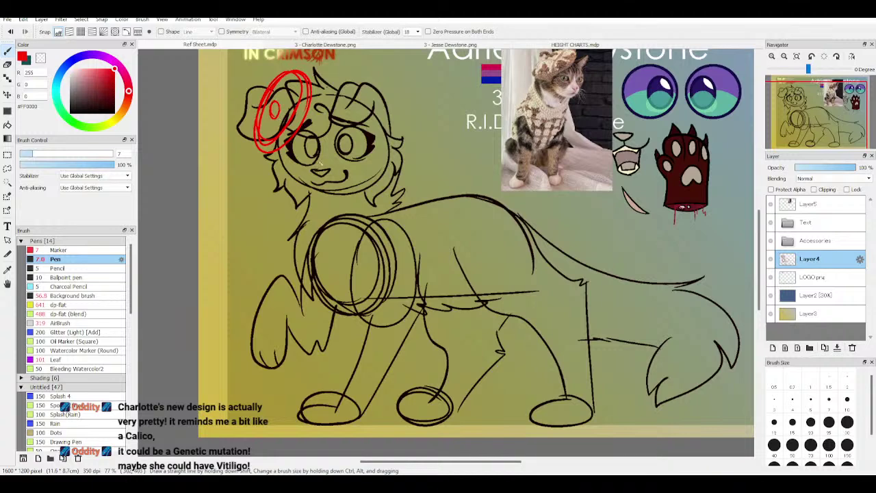
mouse_move(373, 206)
mouse_down()
mouse_move(323, 245)
mouse_move(290, 234)
mouse_up()
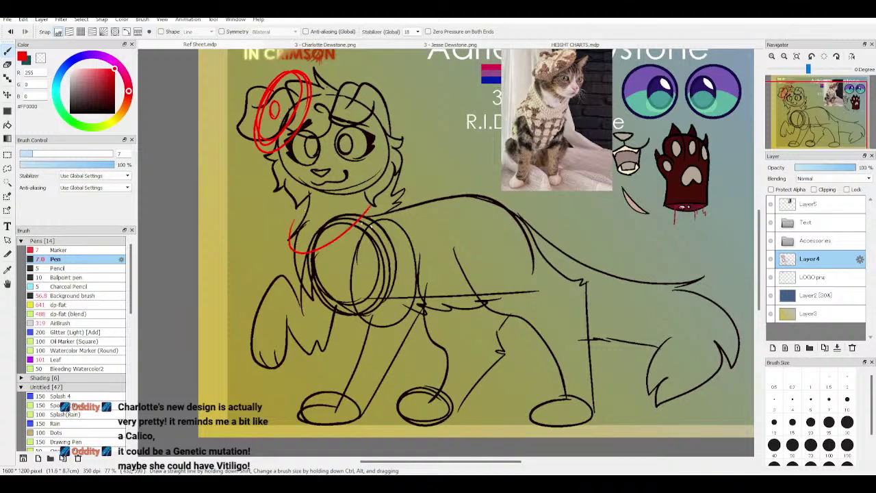
drag(373, 206, 400, 191)
key(ctrl)
mouse_move(400, 191)
mouse_down()
mouse_move(352, 247)
mouse_move(308, 273)
mouse_move(285, 230)
mouse_up()
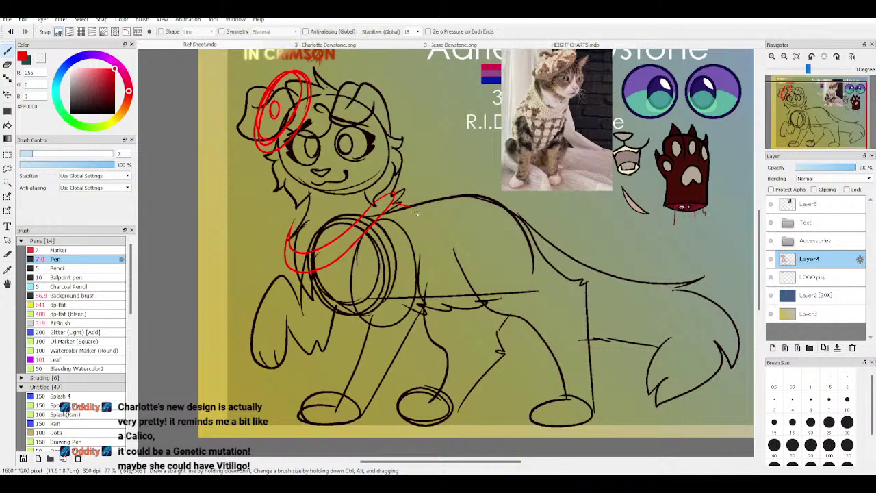
Step: Sketch the red sweater's arched front-leg opening, belly hem and curved rear edge up to the back, joining it to the collar
drag(831, 115, 822, 121)
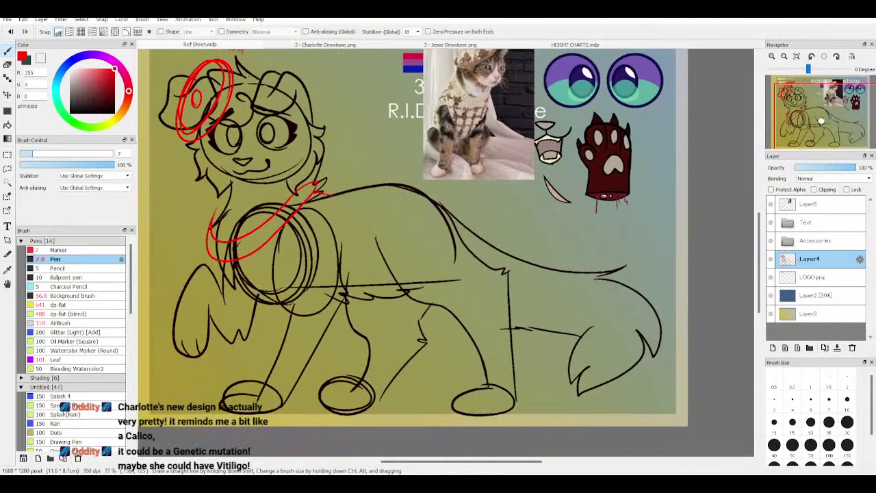
scroll(827, 130, up, 1)
scroll(828, 130, up, 1)
drag(309, 191, 325, 250)
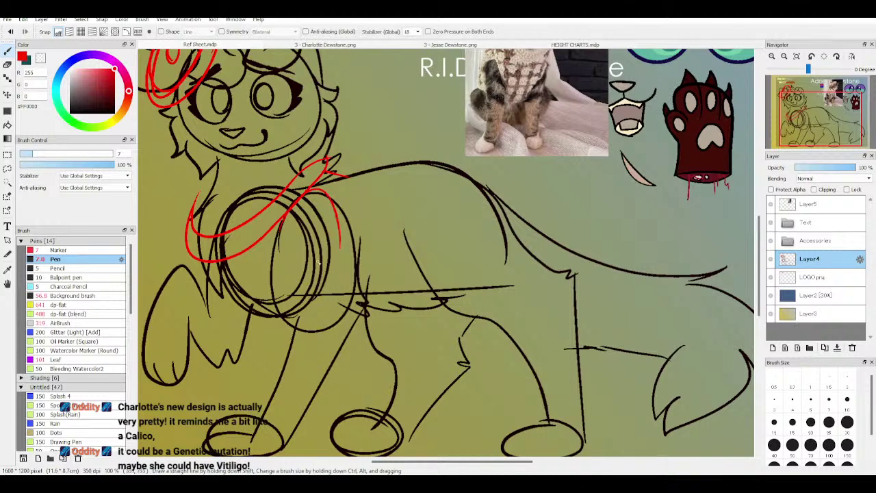
key(ctrl+z)
mouse_move(276, 305)
mouse_down()
mouse_move(362, 278)
mouse_move(360, 316)
mouse_up()
drag(276, 323, 282, 354)
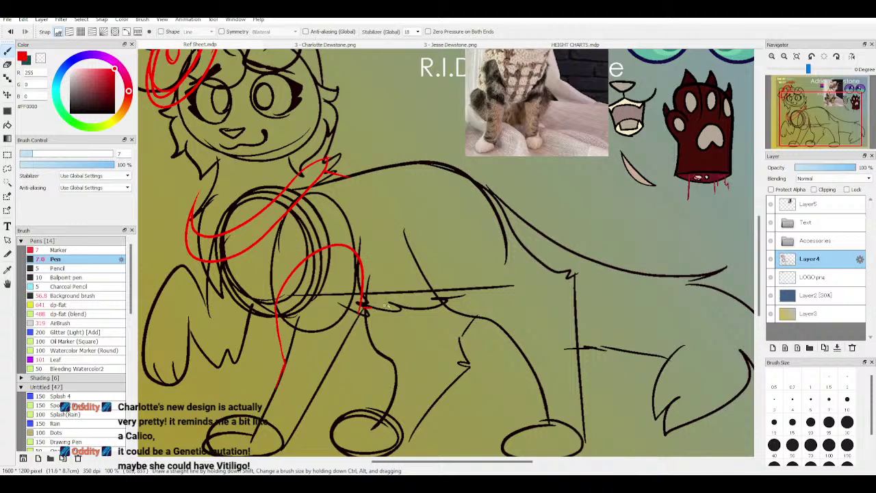
mouse_move(374, 307)
mouse_down()
mouse_move(400, 306)
mouse_move(385, 189)
mouse_move(377, 171)
mouse_move(346, 171)
mouse_up()
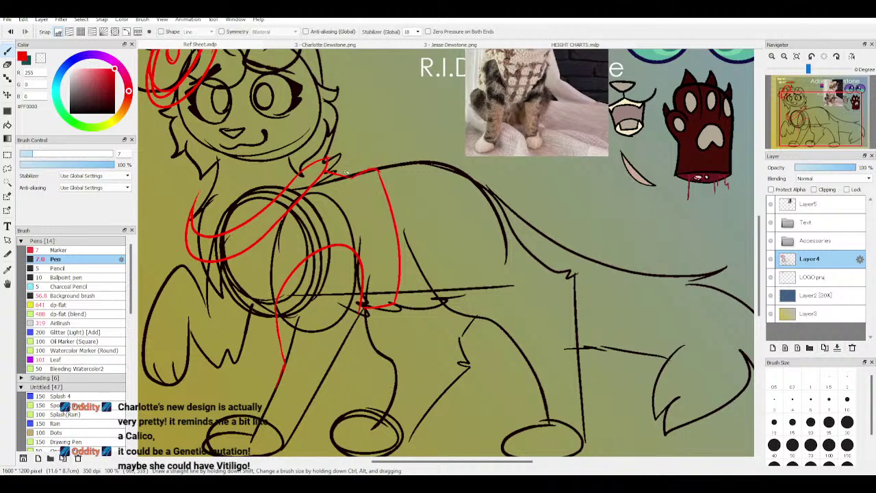
Step: Sketch the sweater's red chest edge curving from the front of the collar down to the leg opening
drag(829, 113, 796, 127)
scroll(791, 124, up, 2)
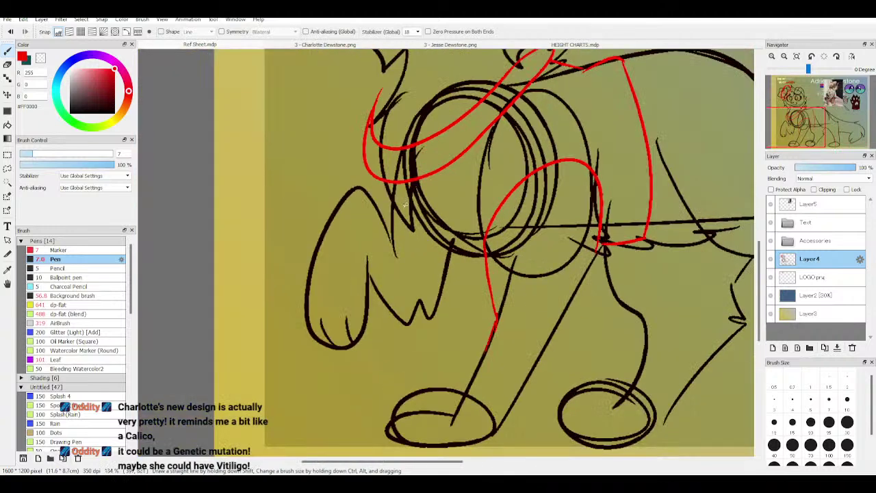
drag(380, 183, 491, 272)
scroll(805, 82, down, 1)
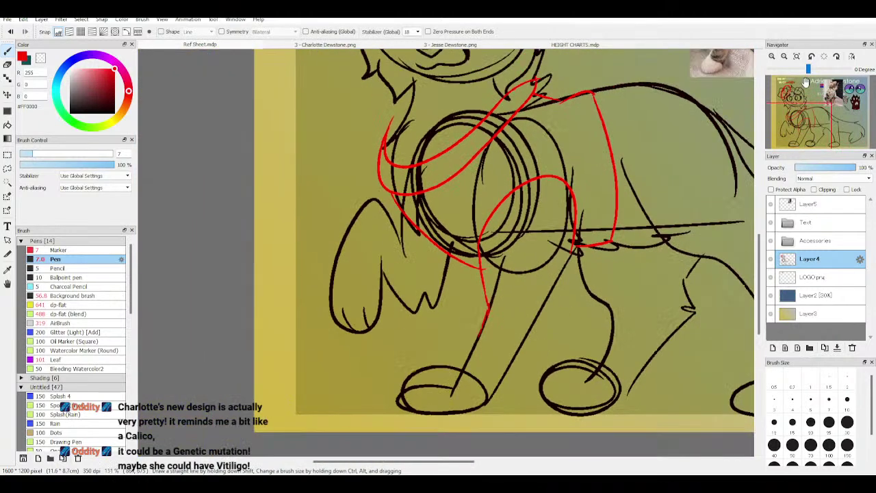
scroll(806, 82, down, 2)
drag(812, 109, 817, 110)
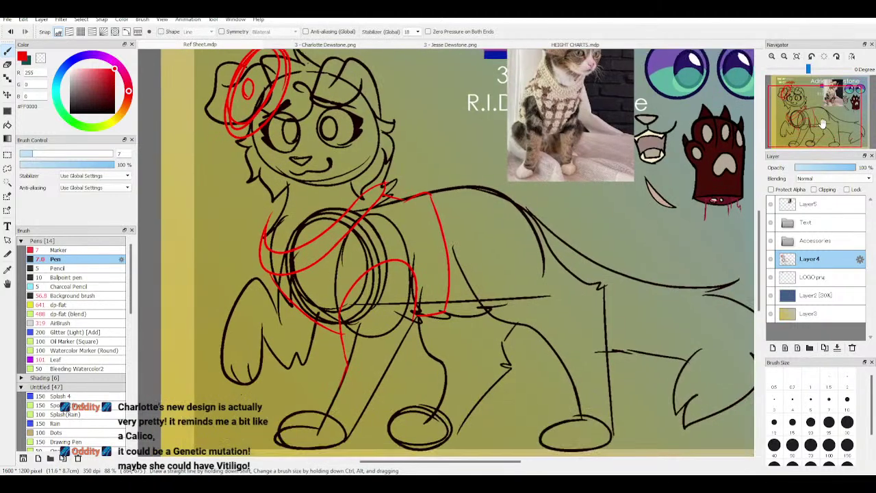
Step: Lower the opacity of the Layer4 sketch to 31%
click(814, 168)
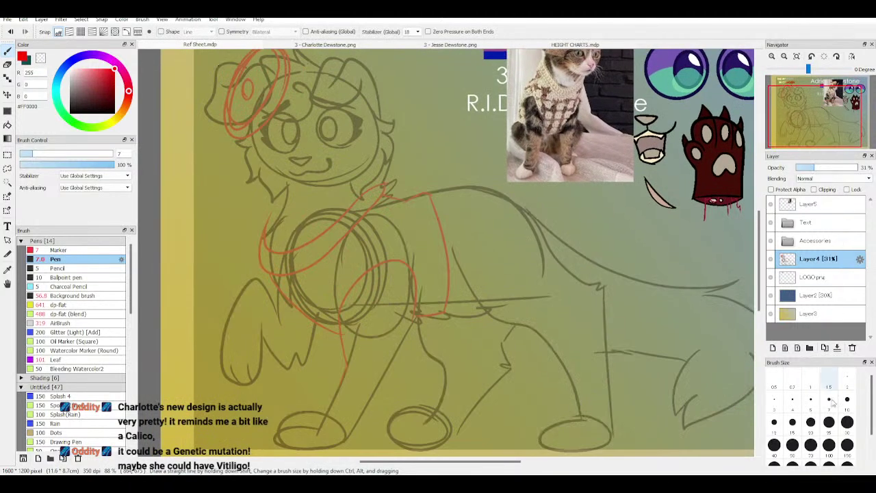
click(796, 56)
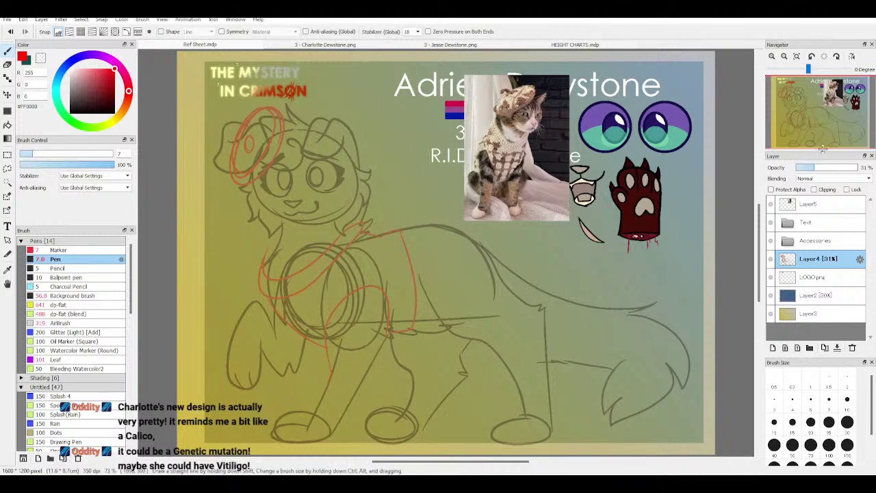
drag(813, 113, 805, 108)
scroll(805, 108, up, 2)
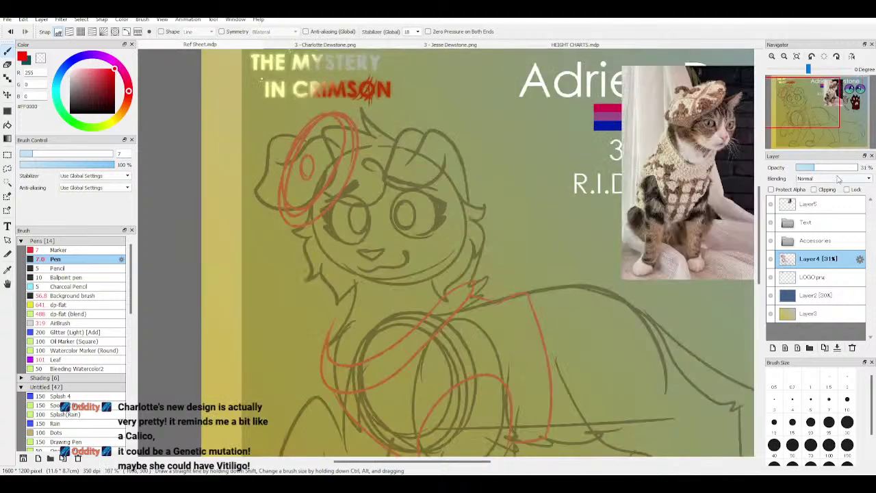
Step: Sample the sketch's dark line color (#180000) at full opacity, and fade Layer4 to 33% beneath a new layer
drag(836, 168, 860, 168)
right_click(444, 203)
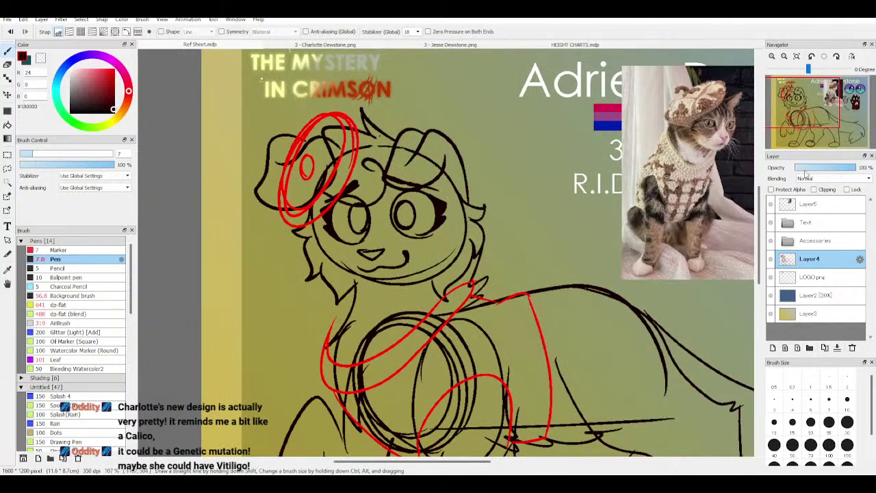
click(816, 167)
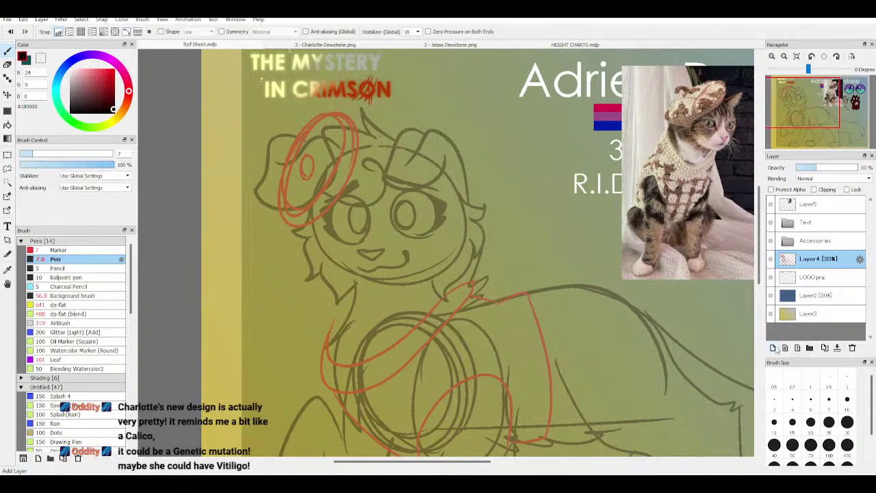
click(775, 348)
Step: Ink the folded ear opposite the beret with a rounded top, drooping flap and jagged fur along its outer edge
click(798, 96)
drag(797, 96, 794, 95)
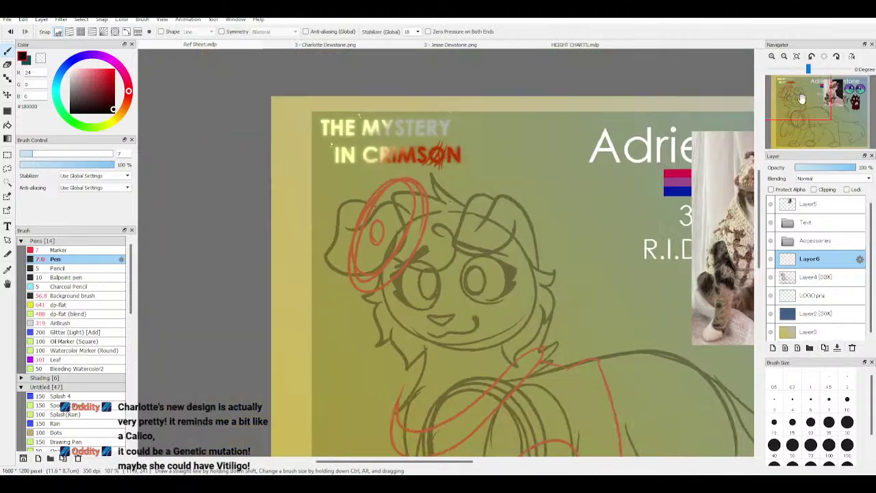
scroll(794, 95, up, 2)
mouse_move(612, 282)
mouse_down()
mouse_move(627, 239)
mouse_move(612, 249)
mouse_move(607, 199)
mouse_move(571, 148)
mouse_move(507, 192)
mouse_up()
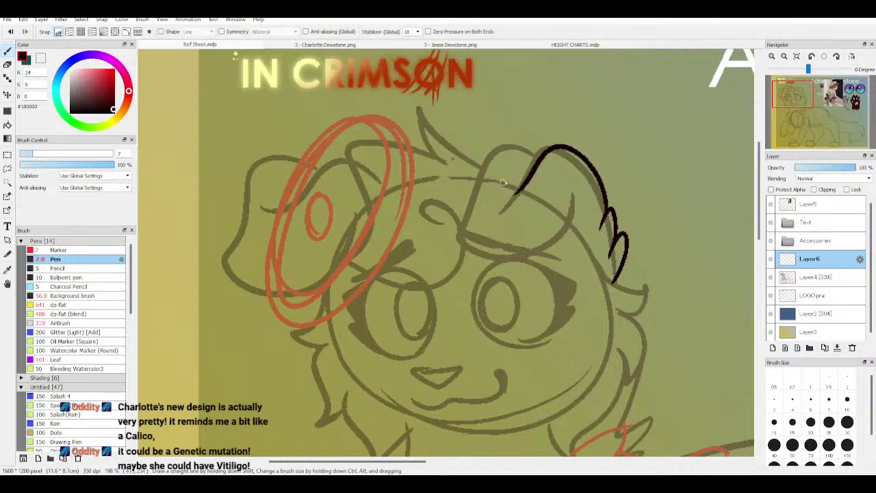
mouse_move(545, 157)
mouse_down()
mouse_move(518, 144)
mouse_move(492, 162)
mouse_move(469, 250)
mouse_move(565, 198)
mouse_up()
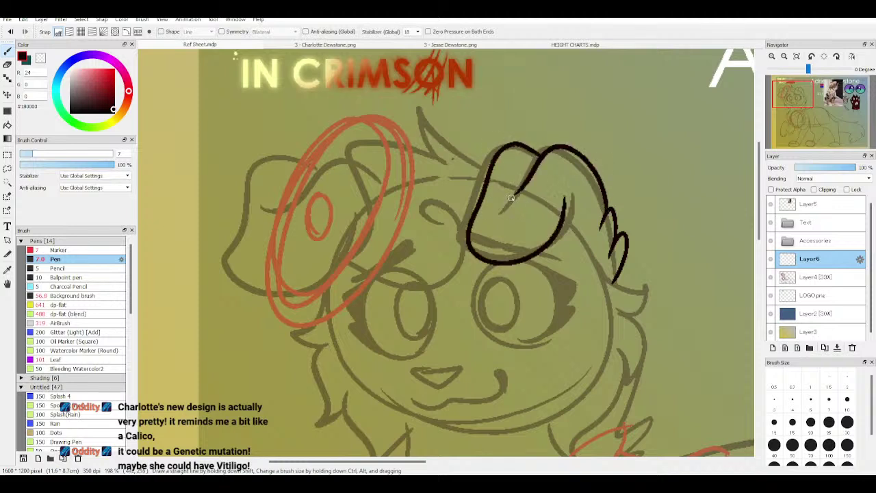
key(ctrl+z)
key(ctrl+z)
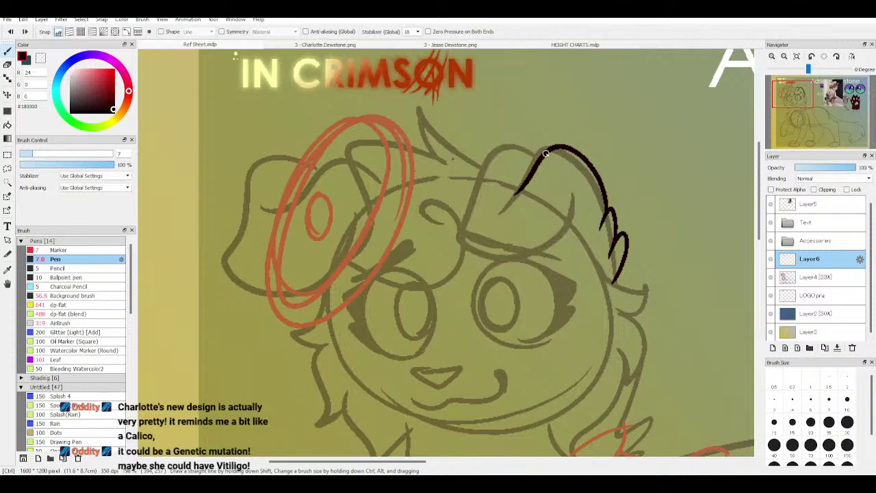
mouse_move(545, 146)
mouse_down()
mouse_move(470, 190)
mouse_move(448, 220)
mouse_move(491, 253)
mouse_move(560, 198)
mouse_up()
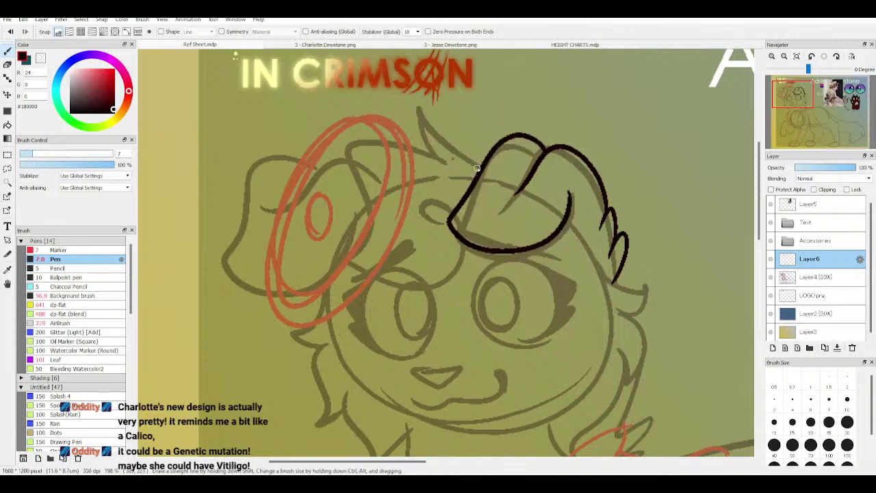
Step: Try inking a small hair tuft beside the finished ear and a tilted oval for the beret
mouse_move(479, 170)
mouse_down()
mouse_move(432, 137)
mouse_move(447, 171)
mouse_up()
key(ctrl)
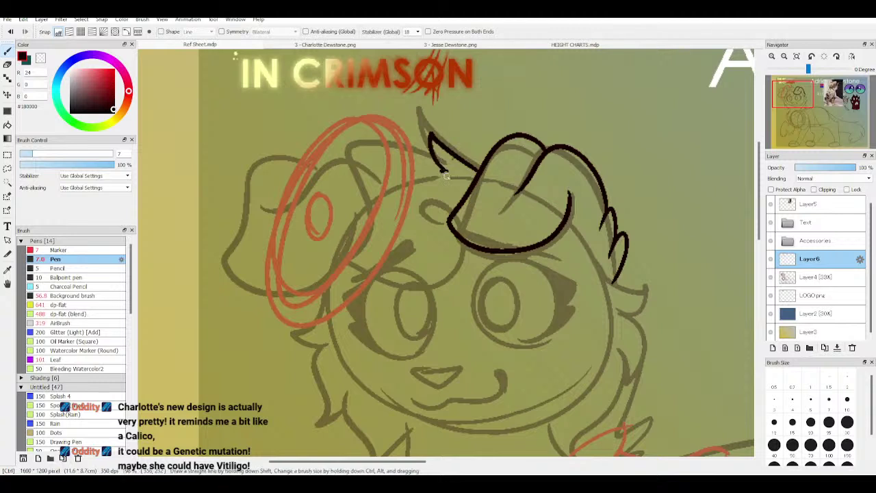
key(ctrl+z)
key(ctrl+z)
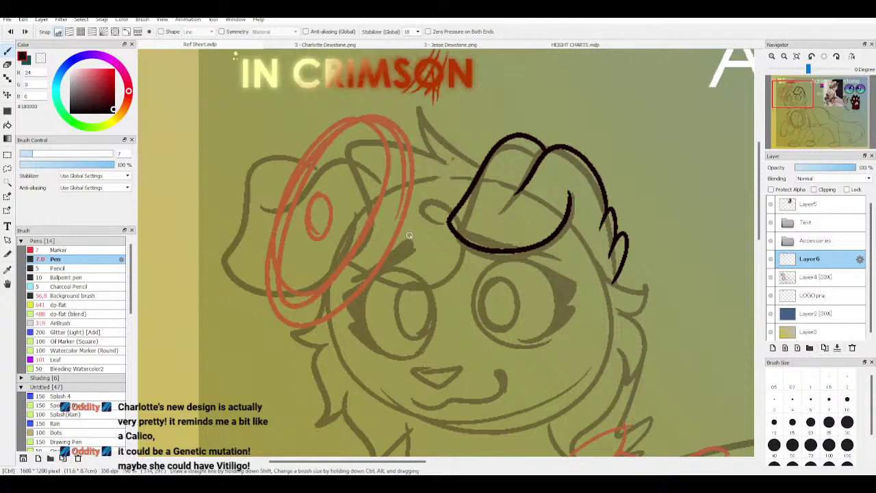
mouse_move(317, 316)
mouse_down()
mouse_move(365, 252)
mouse_move(383, 182)
mouse_move(367, 108)
mouse_move(312, 168)
mouse_move(280, 285)
mouse_move(300, 320)
mouse_move(319, 301)
mouse_up()
key(ctrl+z)
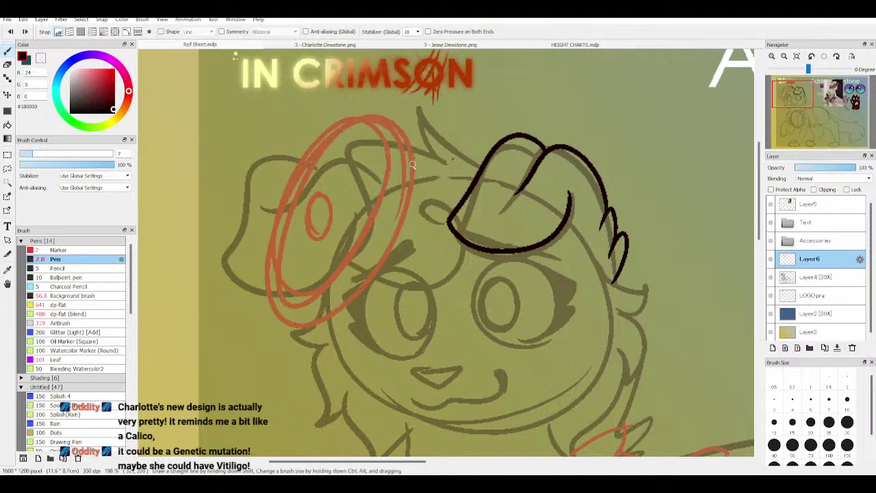
mouse_move(414, 160)
mouse_down()
mouse_move(270, 313)
mouse_move(408, 137)
mouse_move(380, 187)
mouse_up()
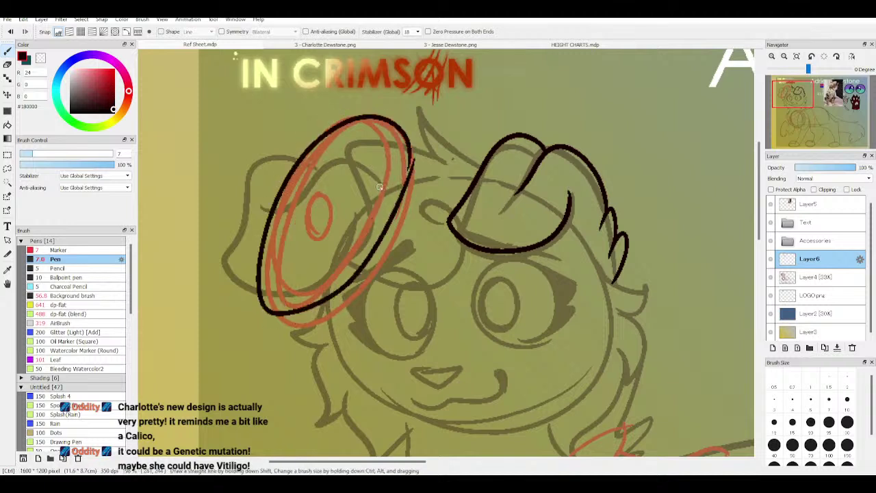
key(ctrl+z)
key(ctrl+z)
Step: Ink the pointed hair tuft and the curled forelock over the brow, with a large rounded beret outline behind them
mouse_move(479, 169)
mouse_down()
mouse_move(427, 113)
mouse_move(423, 139)
mouse_move(438, 159)
mouse_move(365, 144)
mouse_move(368, 205)
mouse_move(336, 257)
mouse_move(349, 280)
mouse_move(445, 230)
mouse_move(410, 236)
mouse_up()
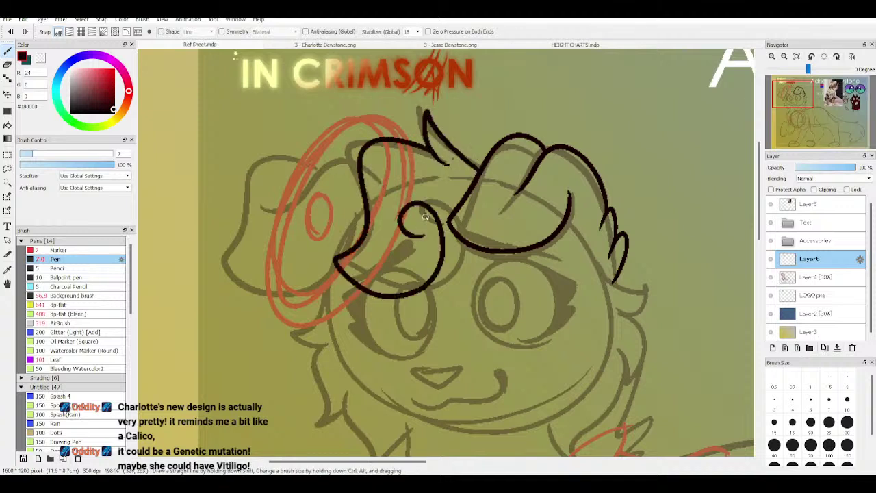
mouse_move(397, 138)
mouse_down()
mouse_move(376, 116)
mouse_move(284, 239)
mouse_move(356, 295)
mouse_up()
key(ctrl+z)
mouse_move(404, 134)
mouse_down()
mouse_move(303, 123)
mouse_move(267, 265)
mouse_up()
drag(287, 296, 362, 295)
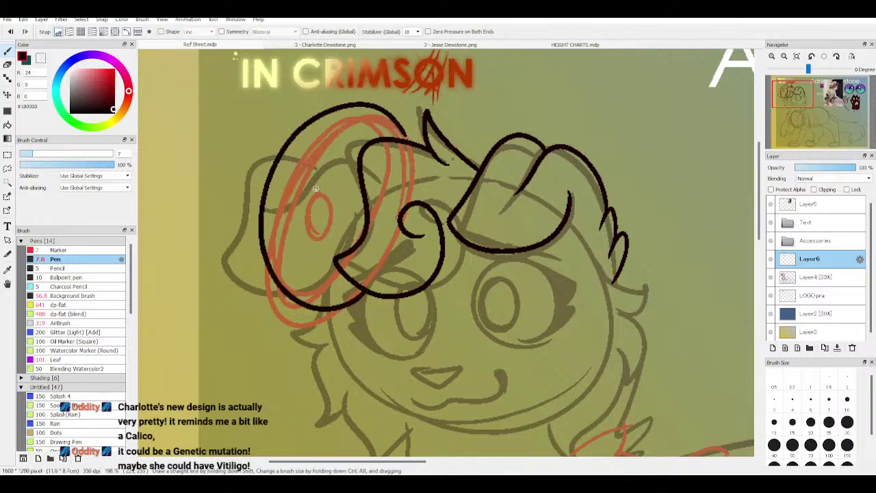
Step: Try inking a small tilted oval near the outer edge of the beret
mouse_move(288, 172)
mouse_down()
mouse_move(307, 149)
mouse_move(302, 179)
mouse_move(285, 172)
mouse_move(295, 155)
mouse_move(310, 166)
mouse_move(295, 159)
mouse_move(284, 194)
mouse_move(309, 176)
mouse_up()
key(ctrl+z)
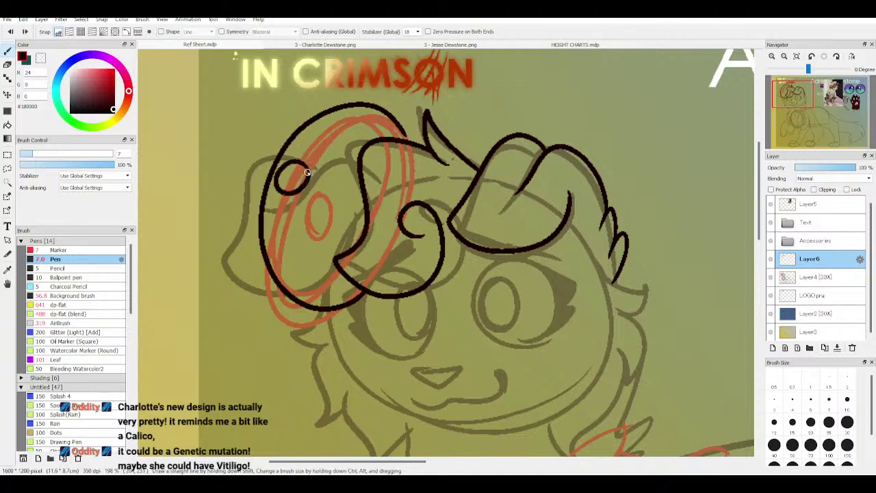
key(ctrl+z)
drag(308, 187, 299, 165)
key(ctrl+z)
mouse_move(308, 187)
mouse_down()
mouse_move(284, 184)
mouse_move(306, 165)
mouse_move(301, 199)
mouse_up()
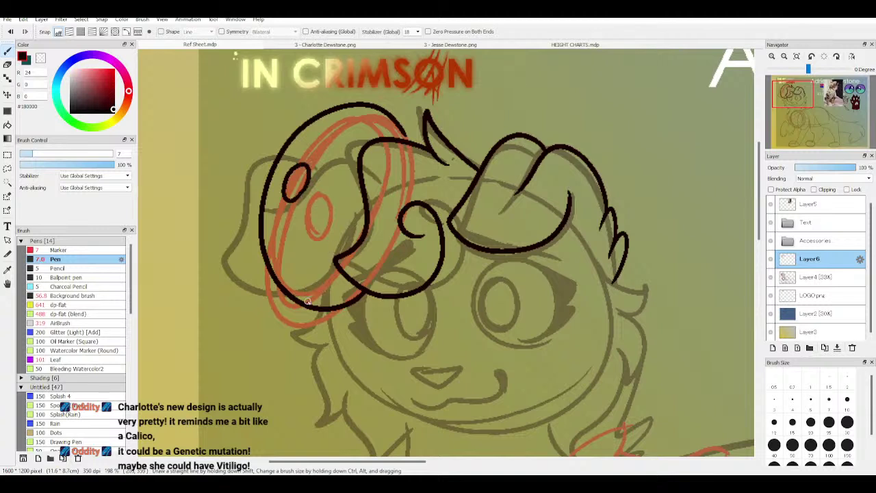
Step: Try inking a wavy trim along the beret's edge, around the forelock and up to the crown
mouse_move(307, 301)
mouse_down()
mouse_move(323, 275)
mouse_move(344, 269)
mouse_up()
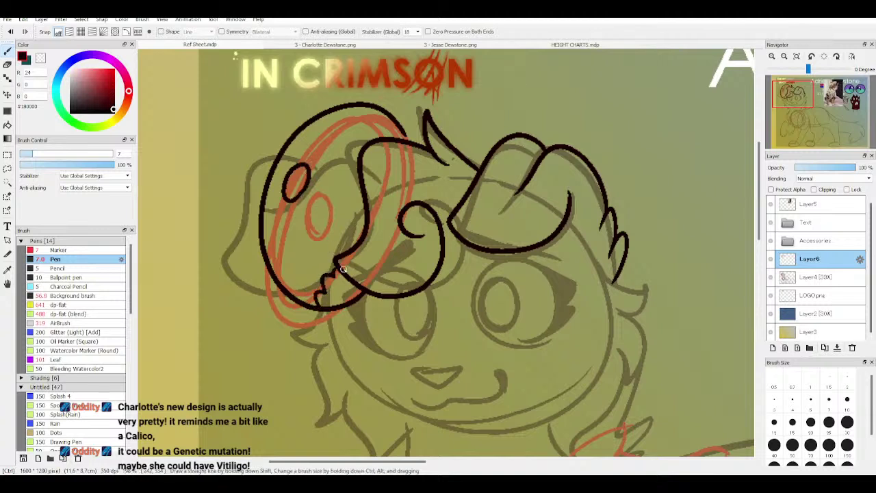
key(ctrl+z)
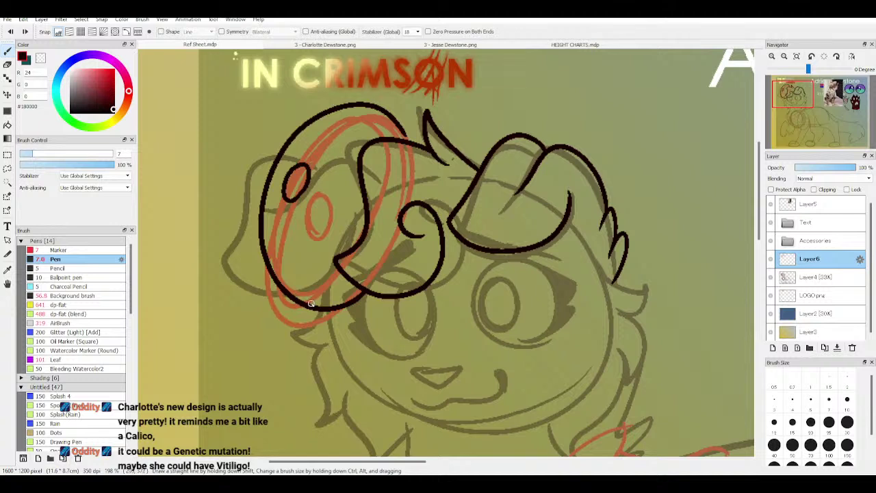
drag(313, 305, 357, 287)
key(ctrl+z)
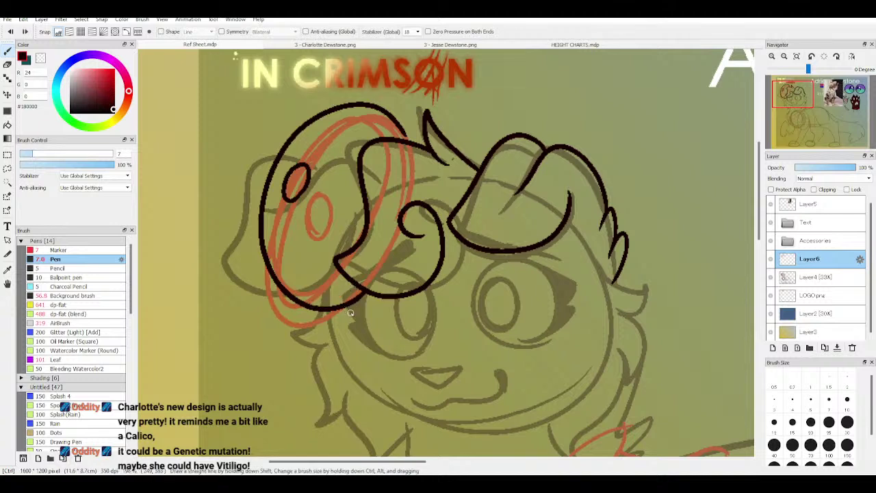
mouse_move(312, 306)
mouse_down()
mouse_move(337, 298)
mouse_move(347, 277)
mouse_up()
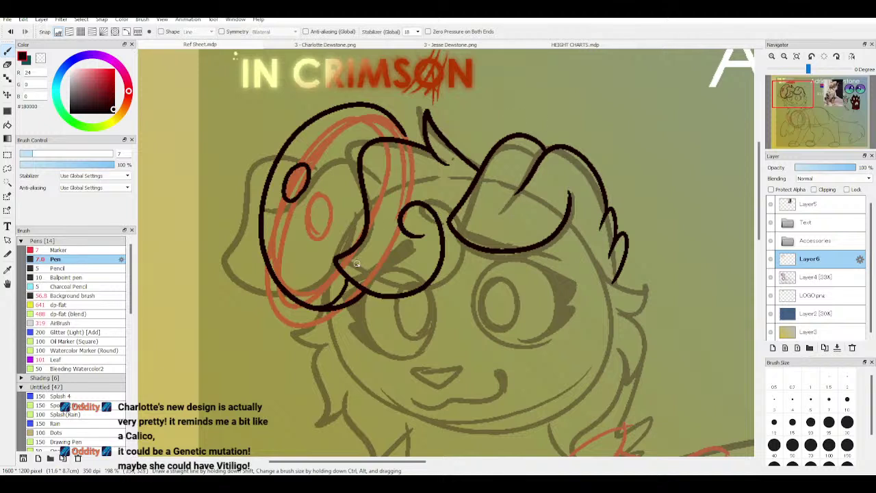
key(ctrl+z)
mouse_move(352, 280)
mouse_down()
mouse_move(328, 311)
mouse_move(334, 307)
mouse_move(320, 306)
mouse_move(358, 248)
mouse_move(364, 200)
mouse_up()
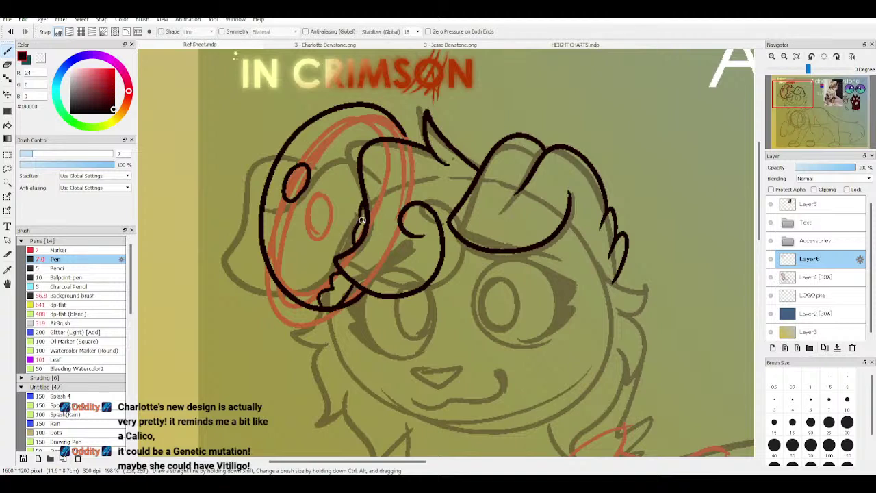
key(ctrl+z)
drag(349, 249, 366, 190)
mouse_move(398, 141)
mouse_down()
mouse_move(389, 116)
mouse_move(384, 139)
mouse_move(382, 107)
mouse_up()
key(ctrl+z)
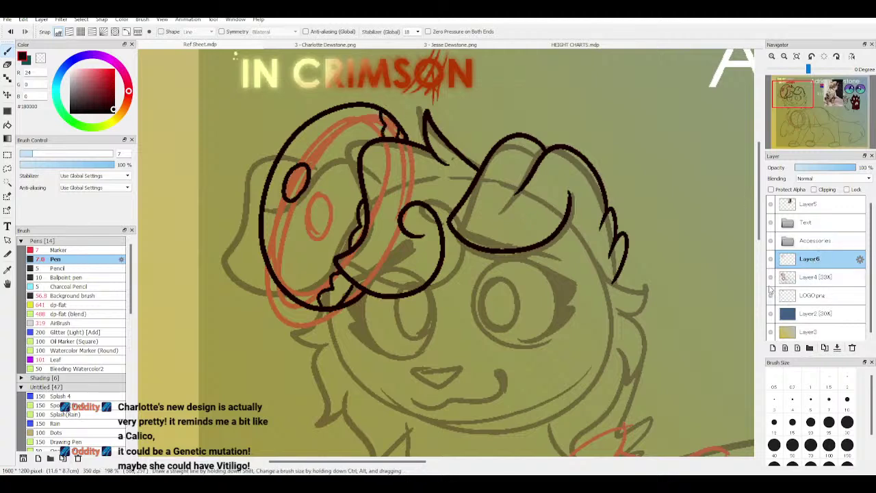
Step: Compare the line art with and without the sketch, then undo the beret, forelock and pointed hair tuft, keeping only the ear
click(771, 277)
scroll(808, 122, down, 6)
mouse_move(808, 117)
mouse_down()
mouse_move(820, 88)
mouse_move(810, 96)
mouse_up()
click(771, 277)
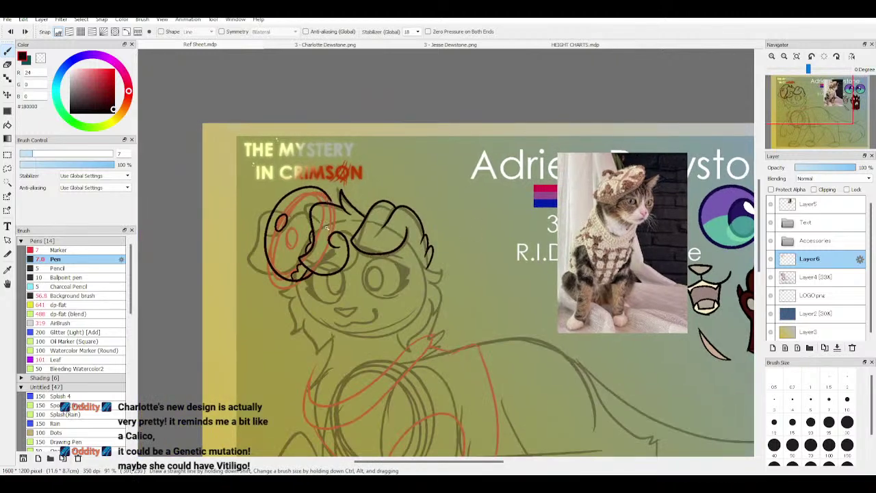
key(ctrl+z)
key(ctrl+z)
key(ctrl+z)
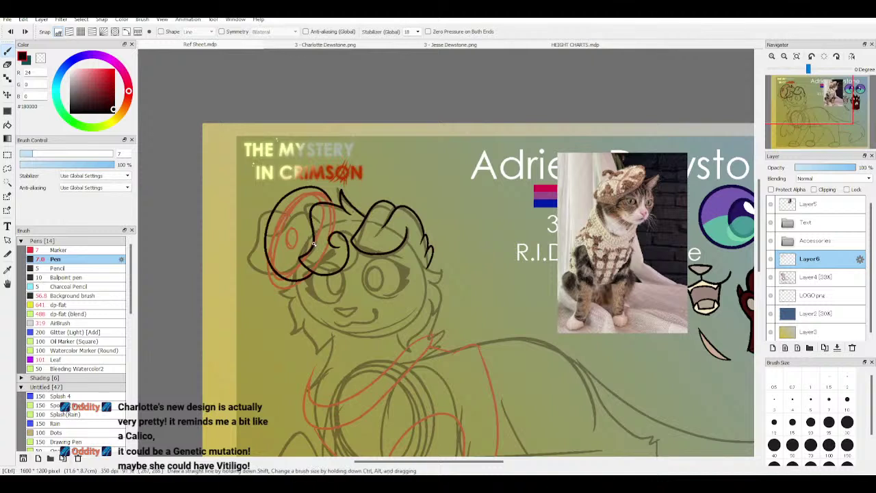
key(ctrl+z)
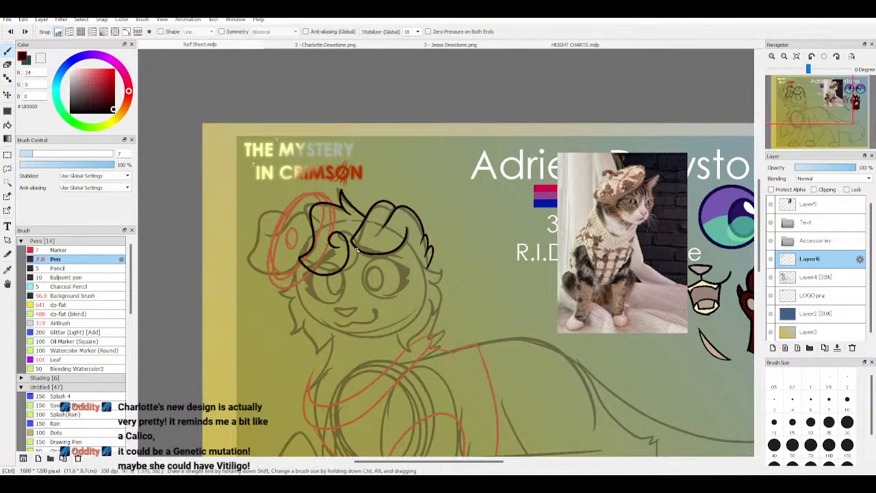
key(ctrl+z)
drag(800, 100, 794, 98)
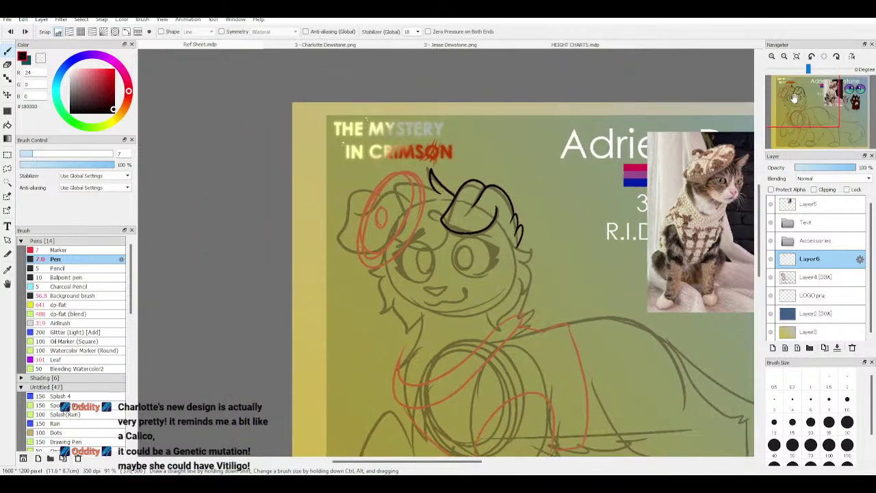
scroll(794, 98, up, 1)
key(ctrl+z)
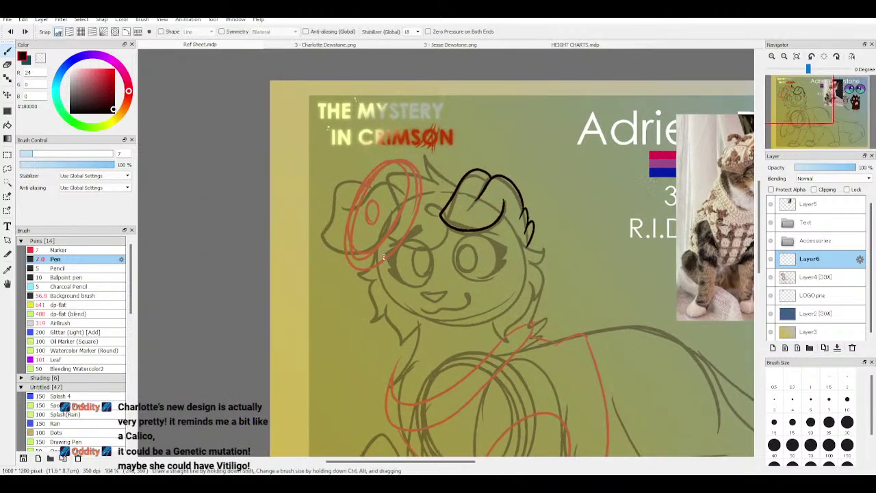
Step: Ink a tilted, half-dome beret with a curved lower edge and a small rounded knob on its outer side
mouse_move(383, 257)
mouse_down()
mouse_move(408, 195)
mouse_move(395, 159)
mouse_move(348, 211)
mouse_move(346, 255)
mouse_move(368, 275)
mouse_move(391, 216)
mouse_move(444, 173)
mouse_move(400, 156)
mouse_move(359, 181)
mouse_move(341, 238)
mouse_move(368, 274)
mouse_move(382, 251)
mouse_up()
key(ctrl+z)
drag(798, 91, 790, 94)
key(ctrl+Up)
key(ctrl+Up)
key(ctrl+Up)
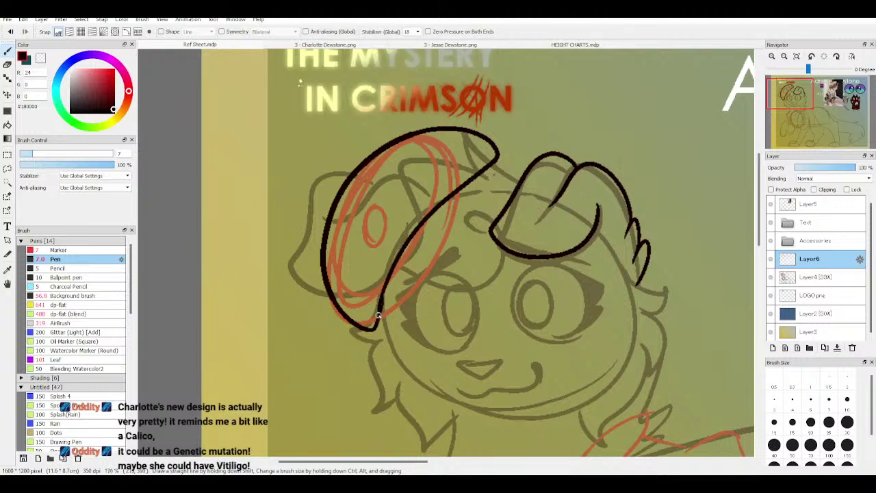
drag(334, 197, 364, 164)
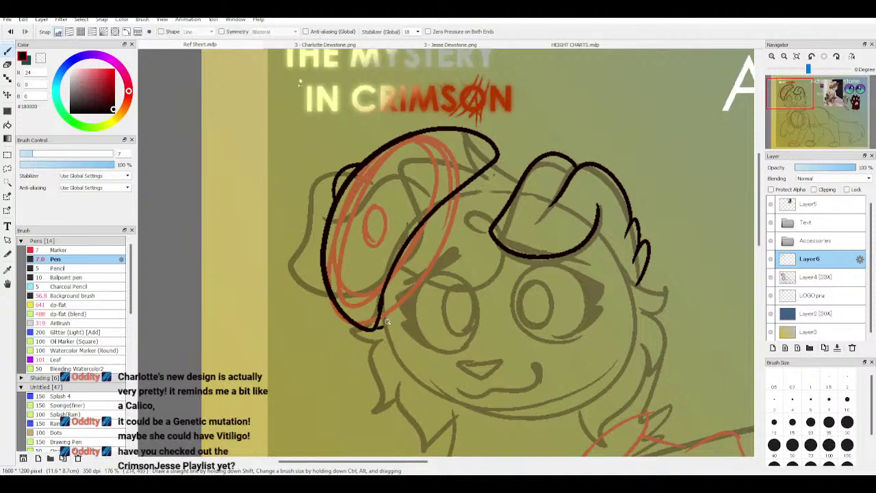
Step: Ink a scalloped trim under the beret, small hair spikes beside the ear and a pointed forelock over the brow
mouse_move(382, 328)
mouse_down()
mouse_move(423, 241)
mouse_move(442, 234)
mouse_move(455, 210)
mouse_move(473, 208)
mouse_move(495, 163)
mouse_move(522, 148)
mouse_move(511, 178)
mouse_move(503, 156)
mouse_up()
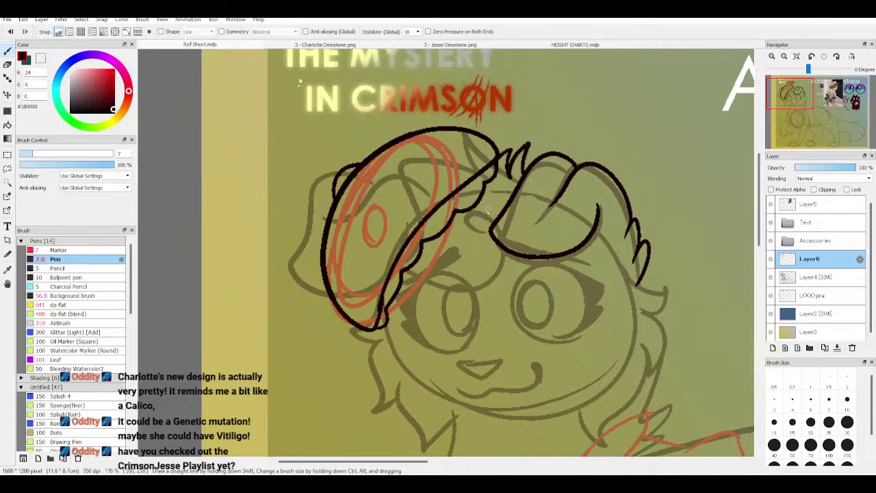
mouse_move(419, 272)
mouse_down()
mouse_move(436, 277)
mouse_move(496, 257)
mouse_move(460, 226)
mouse_up()
scroll(830, 94, down, 1)
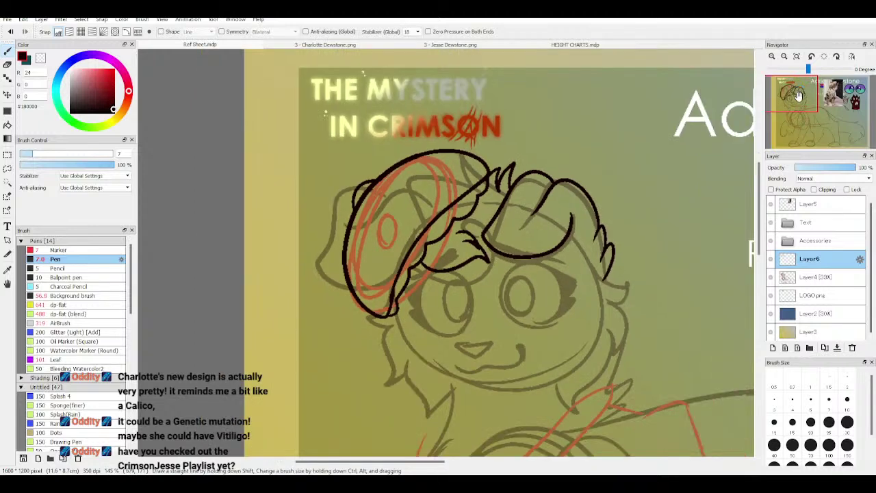
Step: Hide the Layer4 sketch and ink a stepped zigzag pattern line across the length of the beret
click(790, 243)
click(772, 276)
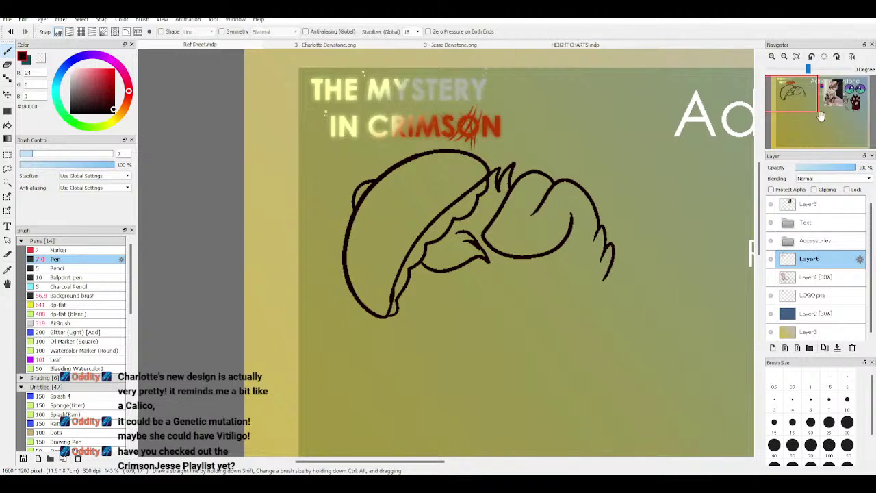
mouse_move(808, 104)
mouse_down()
mouse_move(789, 93)
mouse_move(796, 104)
mouse_up()
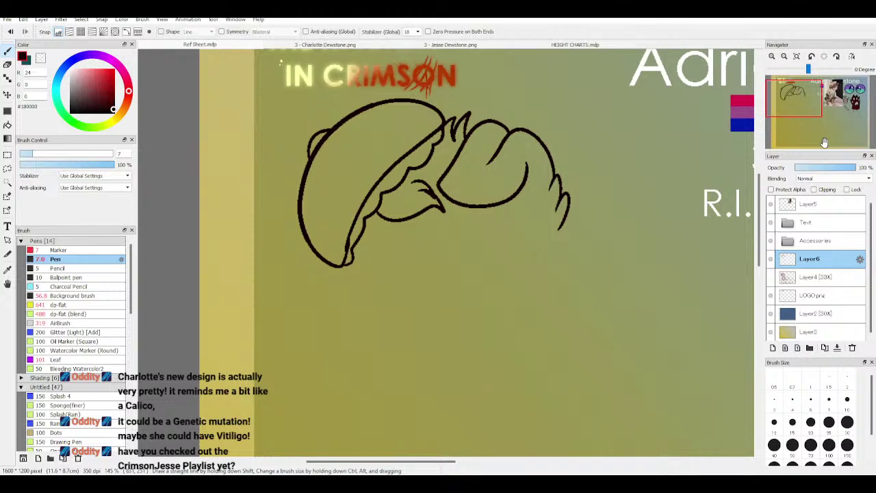
drag(806, 101, 794, 94)
scroll(794, 97, up, 2)
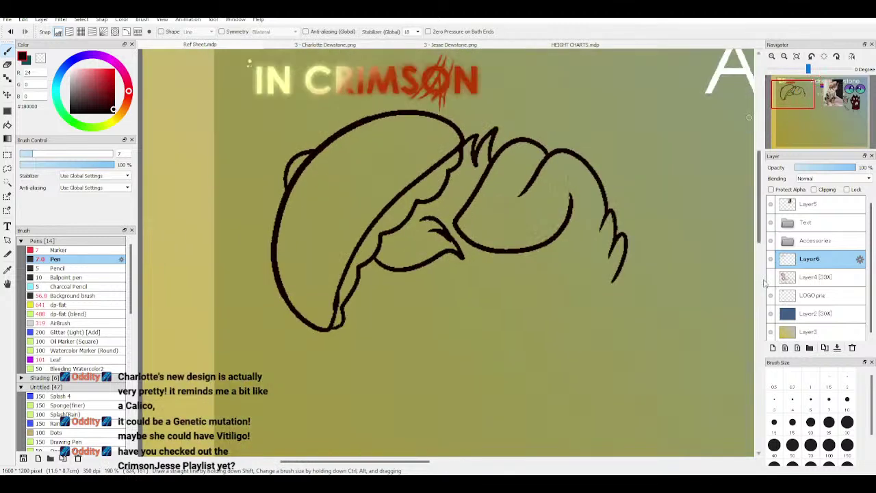
mouse_move(283, 292)
mouse_down()
mouse_move(310, 247)
mouse_move(330, 241)
mouse_move(326, 211)
mouse_move(351, 209)
mouse_move(360, 177)
mouse_move(378, 179)
mouse_move(380, 150)
mouse_move(405, 148)
mouse_move(409, 131)
mouse_move(426, 115)
mouse_up()
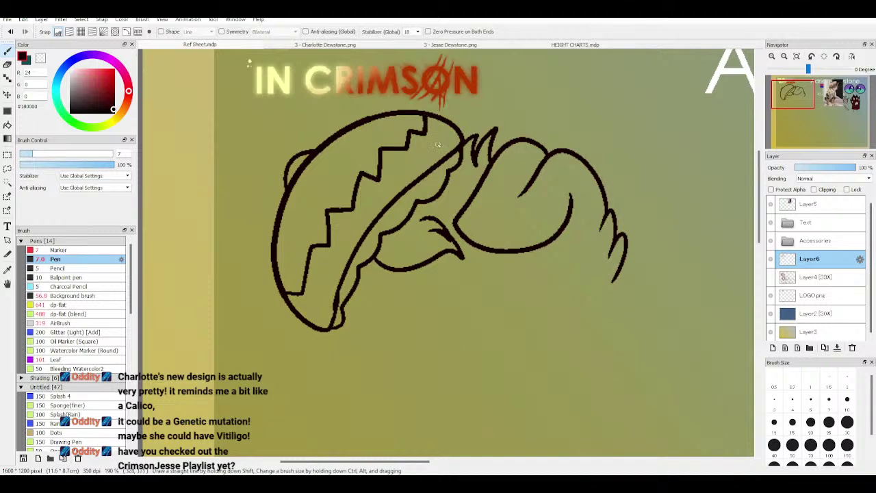
Step: Show the Layer4 sketch again and ink jagged cheek fur down both sides of the face to the neck
drag(790, 93, 798, 102)
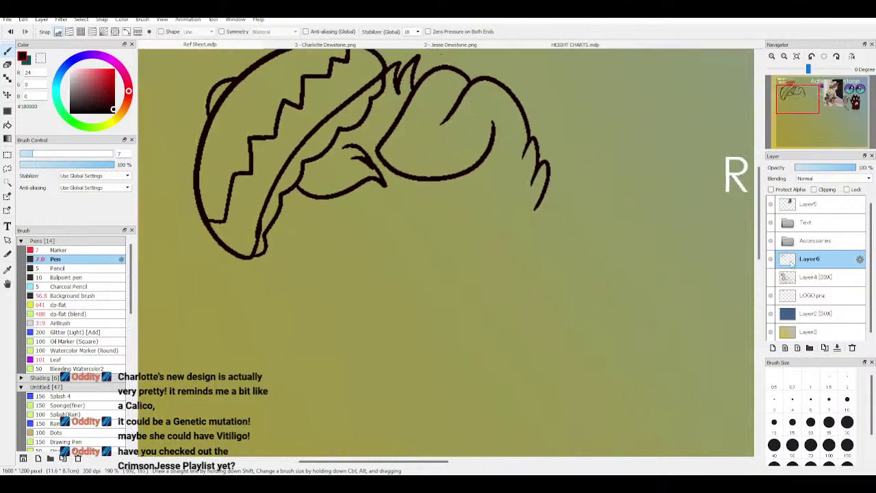
click(771, 277)
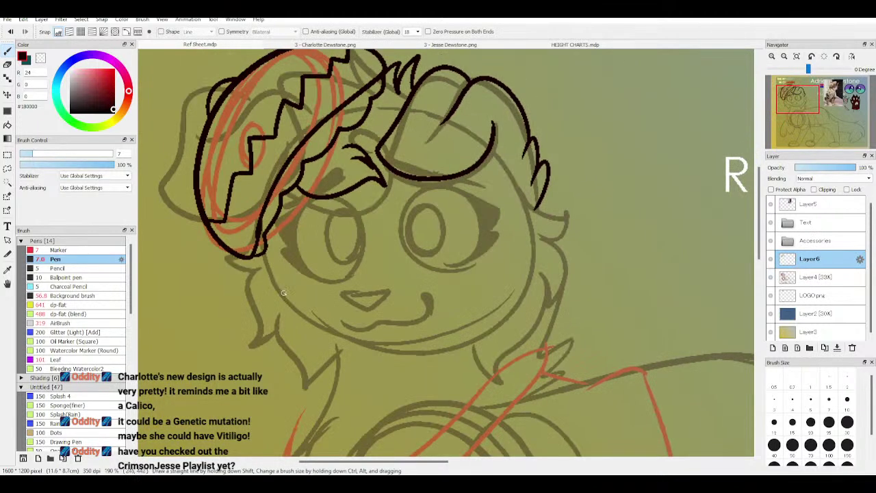
mouse_move(258, 257)
mouse_down()
mouse_move(223, 291)
mouse_move(255, 288)
mouse_move(317, 379)
mouse_move(338, 394)
mouse_move(350, 352)
mouse_up()
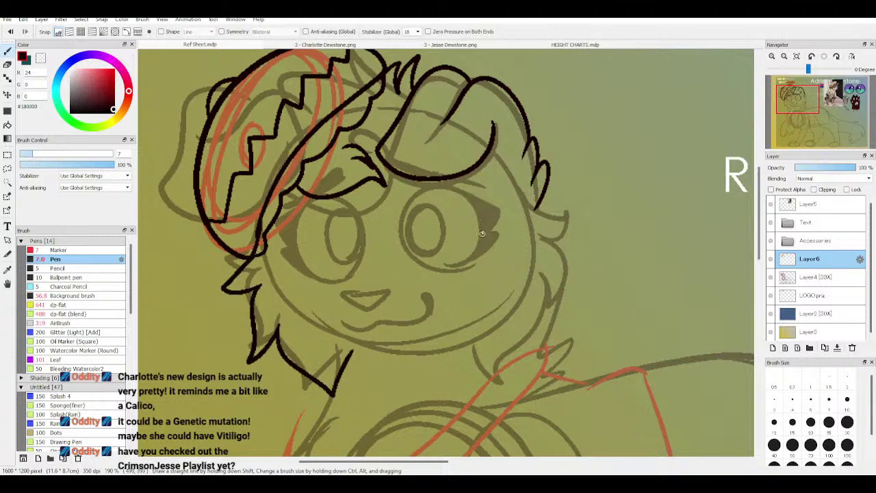
mouse_move(529, 205)
mouse_down()
mouse_move(568, 227)
mouse_move(543, 244)
mouse_move(578, 304)
mouse_move(550, 313)
mouse_move(499, 374)
mouse_move(459, 350)
mouse_up()
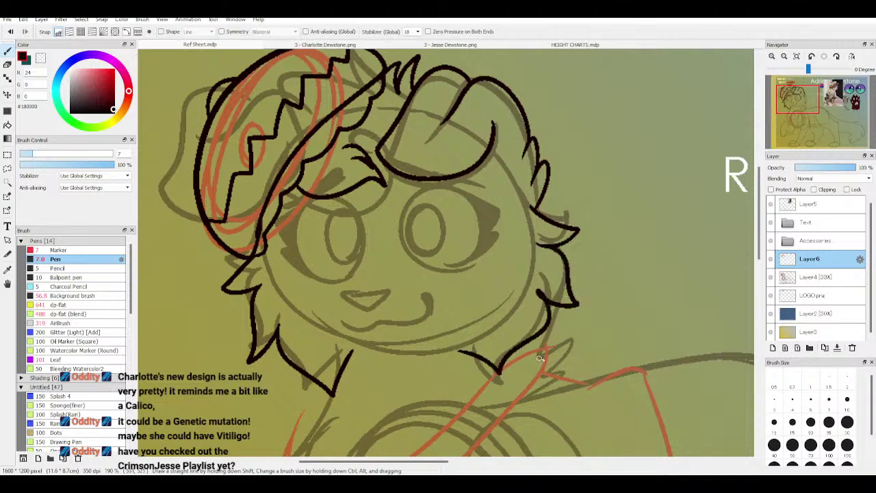
click(798, 103)
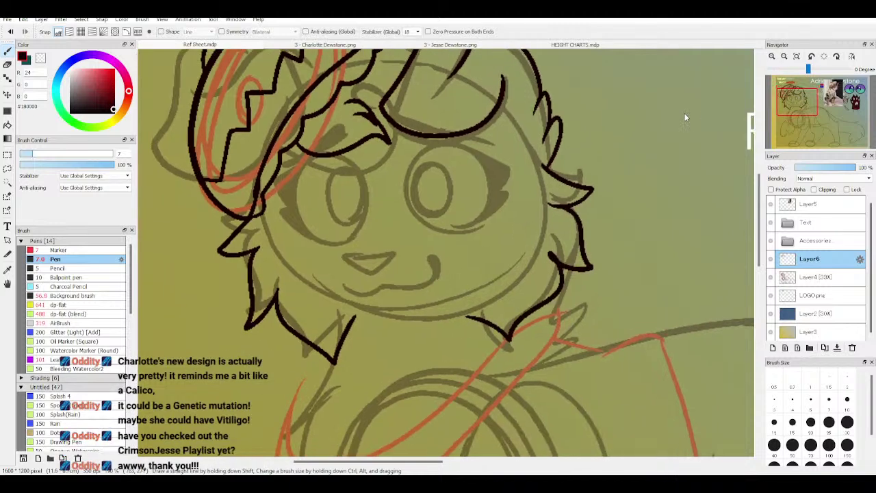
Step: Sample the dark navy eye color (#00052B) from the Charlotte reference image and return to the Ref Sheet drawing
click(353, 46)
alt+click(446, 133)
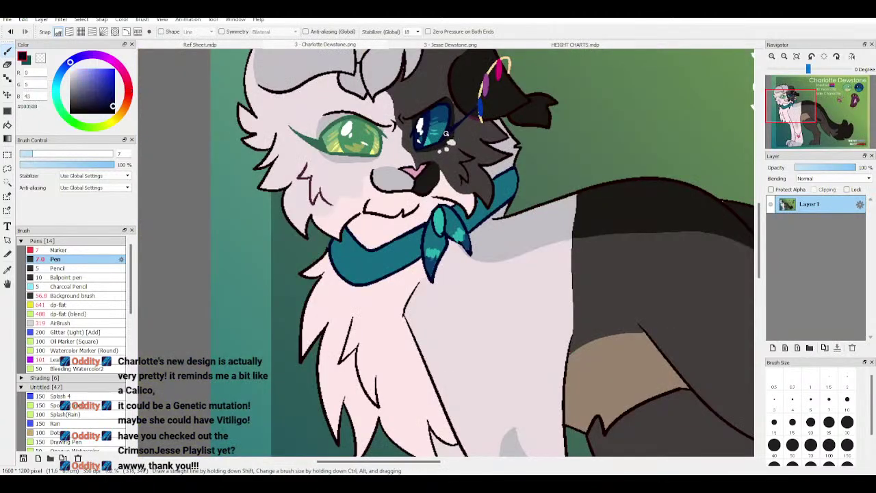
click(240, 44)
Step: Ink the eye below the folded ear in navy with a rounded top, flat lower lid and two pointed outer lashes
mouse_move(397, 212)
mouse_down()
mouse_move(500, 206)
mouse_move(409, 209)
mouse_move(390, 191)
mouse_move(407, 113)
mouse_move(467, 97)
mouse_move(508, 176)
mouse_move(488, 209)
mouse_up()
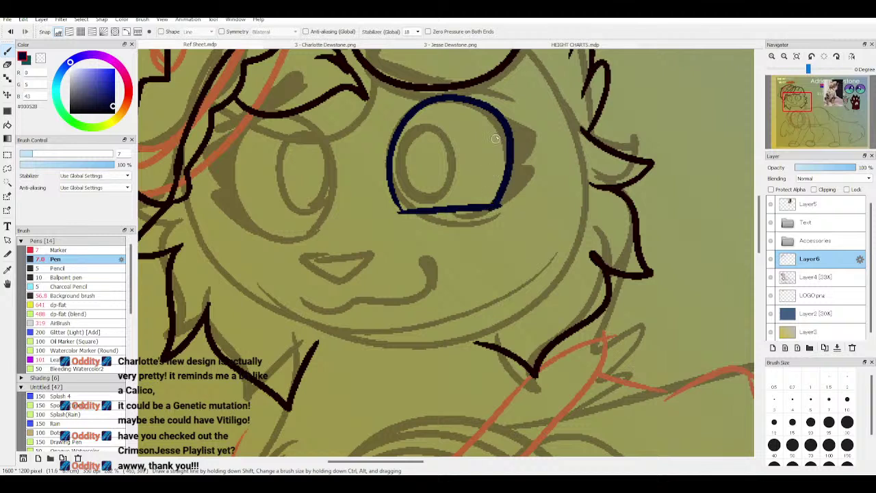
key(ctrl+z)
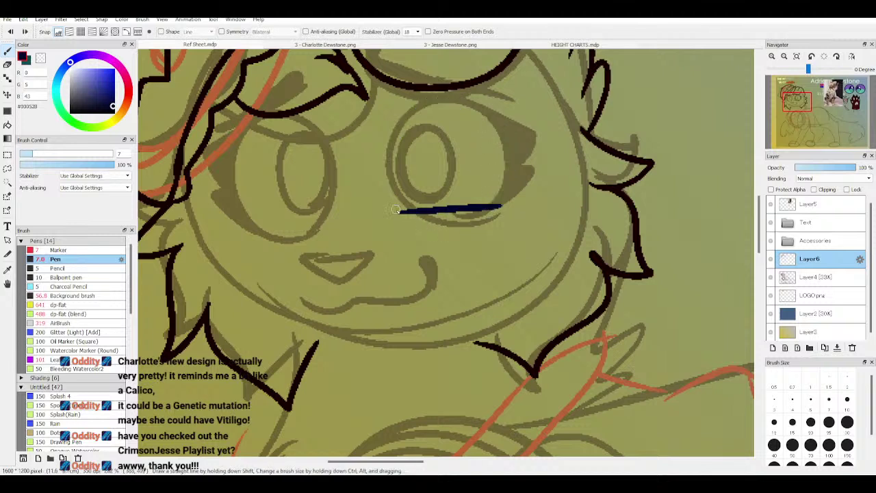
mouse_move(397, 211)
mouse_down()
mouse_move(386, 151)
mouse_move(463, 99)
mouse_move(521, 165)
mouse_move(488, 201)
mouse_up()
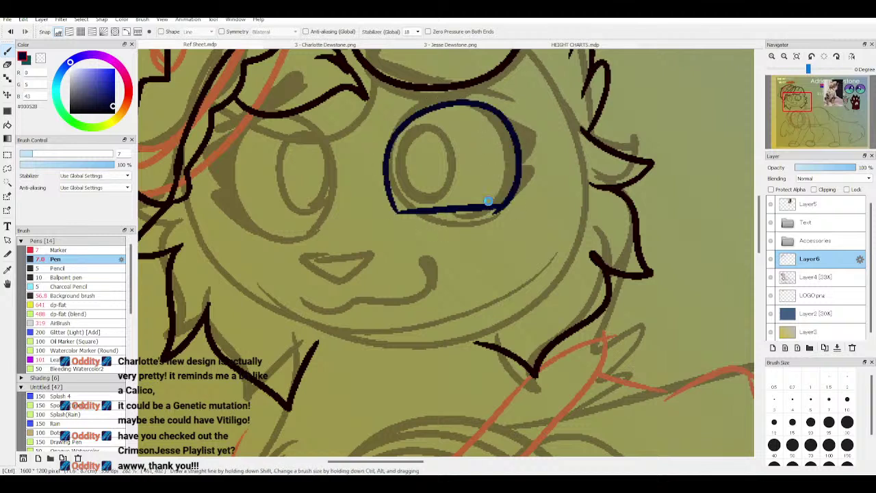
key(ctrl+z)
mouse_move(399, 210)
mouse_down()
mouse_move(379, 168)
mouse_move(437, 106)
mouse_move(523, 162)
mouse_move(493, 202)
mouse_up()
mouse_move(506, 120)
mouse_down()
mouse_move(551, 152)
mouse_move(527, 168)
mouse_move(547, 179)
mouse_move(501, 204)
mouse_up()
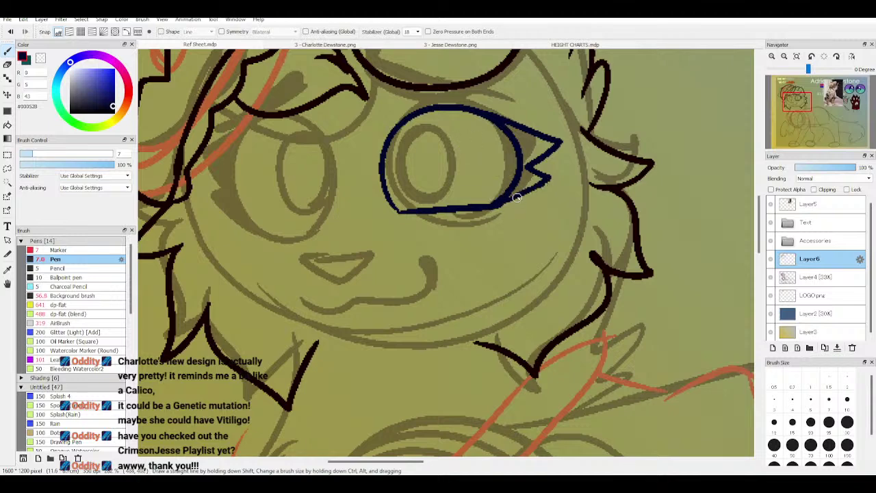
Step: Hide the Layer4 sketch and fill the eye's outer lashes with solid navy
click(771, 278)
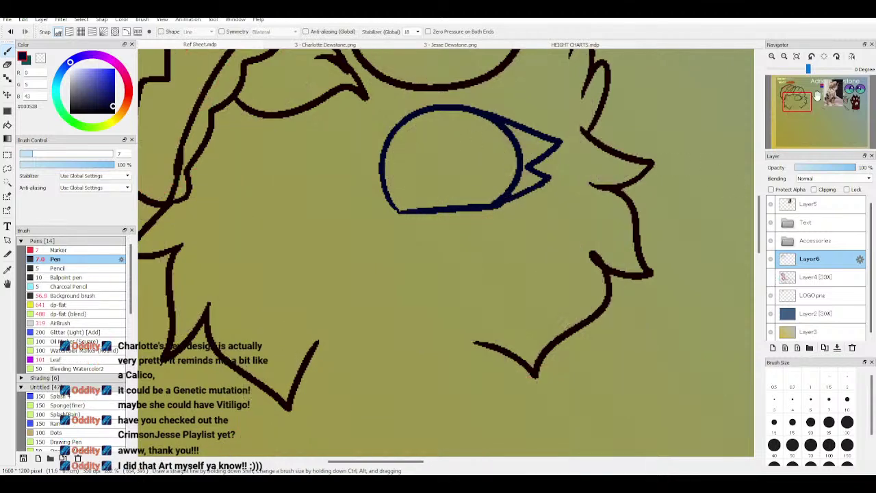
scroll(428, 153, down, 3)
scroll(428, 152, up, 4)
key(g)
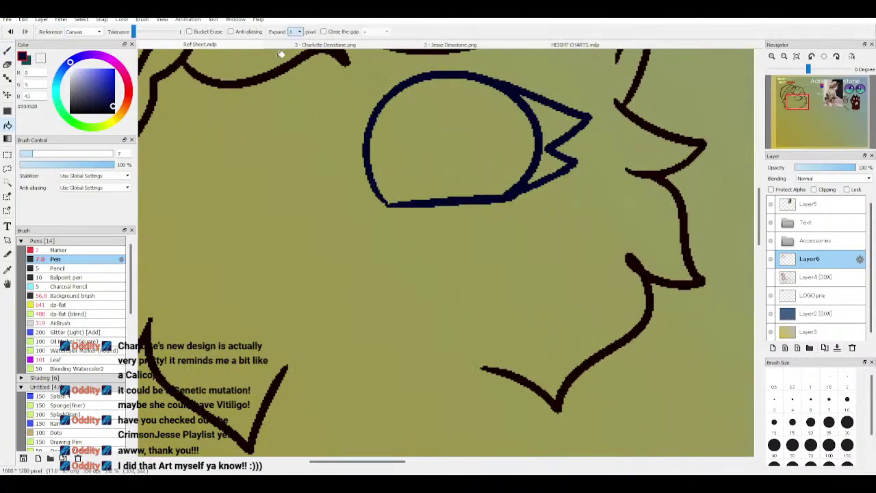
click(563, 126)
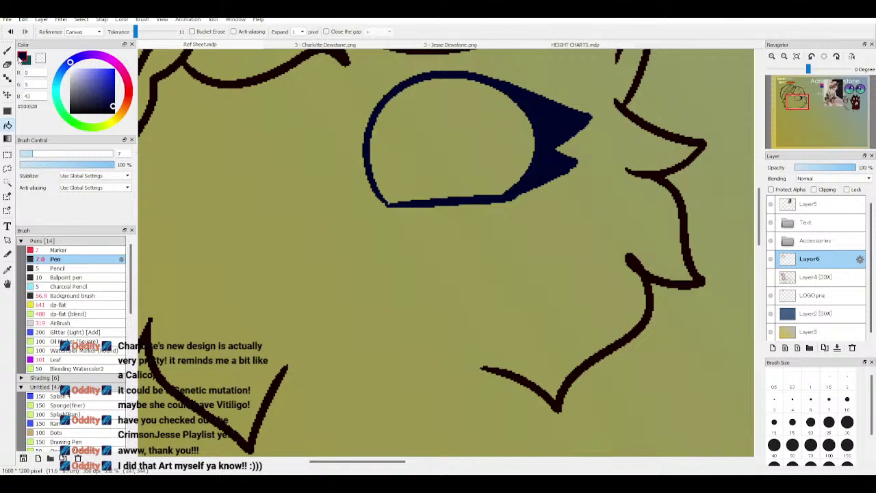
key(p)
mouse_move(426, 179)
mouse_down()
mouse_move(371, 137)
mouse_move(440, 179)
mouse_up()
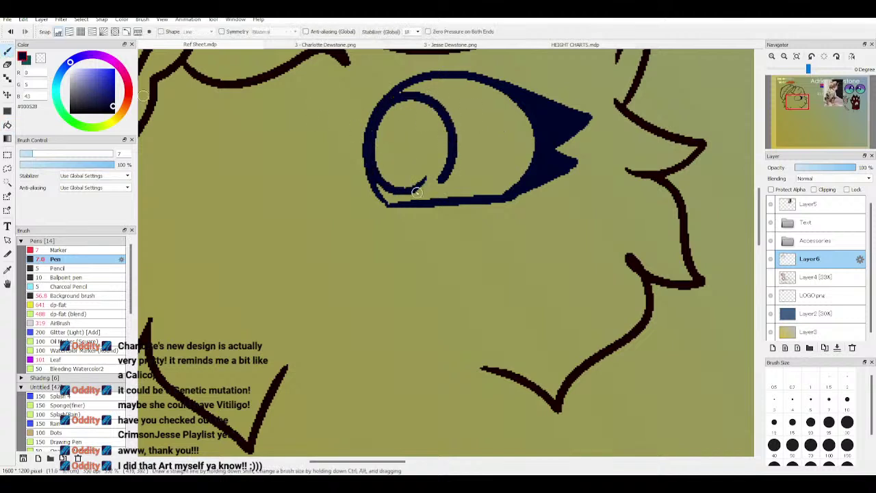
key(ctrl+z)
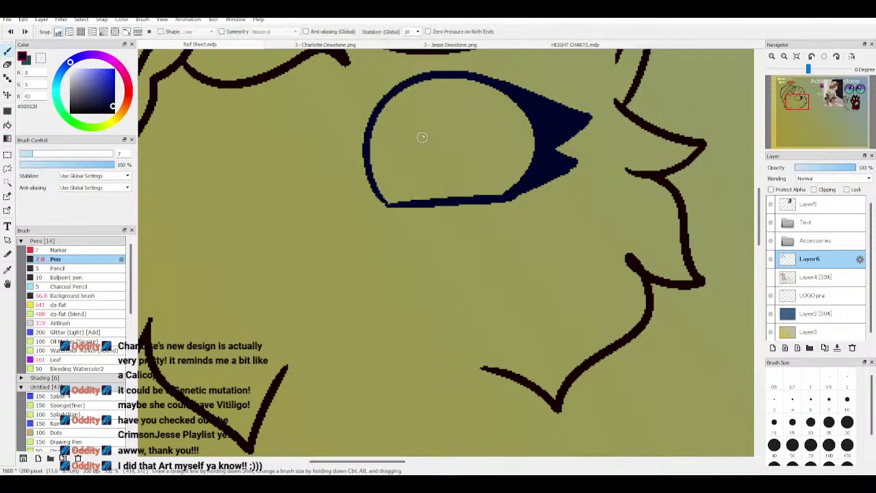
mouse_move(419, 190)
mouse_down()
mouse_move(440, 117)
mouse_move(390, 169)
mouse_up()
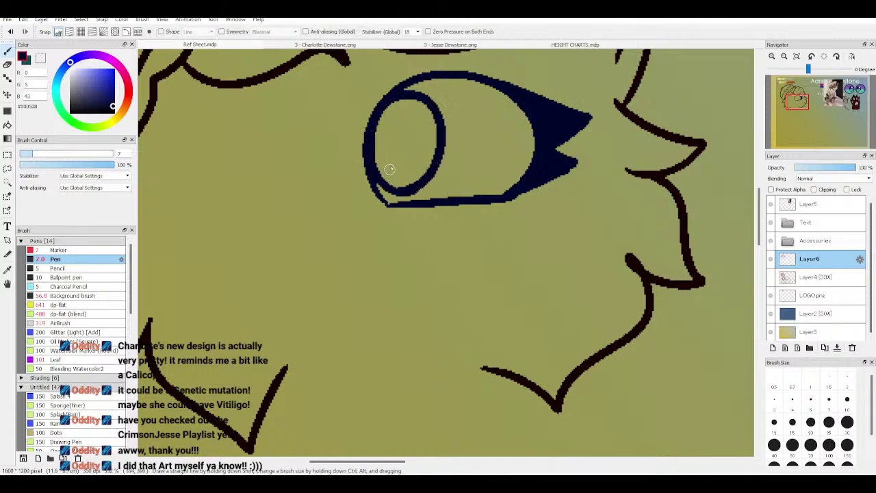
key(ctrl+z)
Step: Ink a curved iris arc in the navy eye, rising from the lower lid to the outer lashes
mouse_move(438, 197)
mouse_down()
mouse_move(506, 114)
mouse_move(532, 157)
mouse_up()
scroll(797, 97, down, 1)
scroll(789, 91, down, 2)
drag(797, 102, 794, 100)
scroll(792, 142, up, 3)
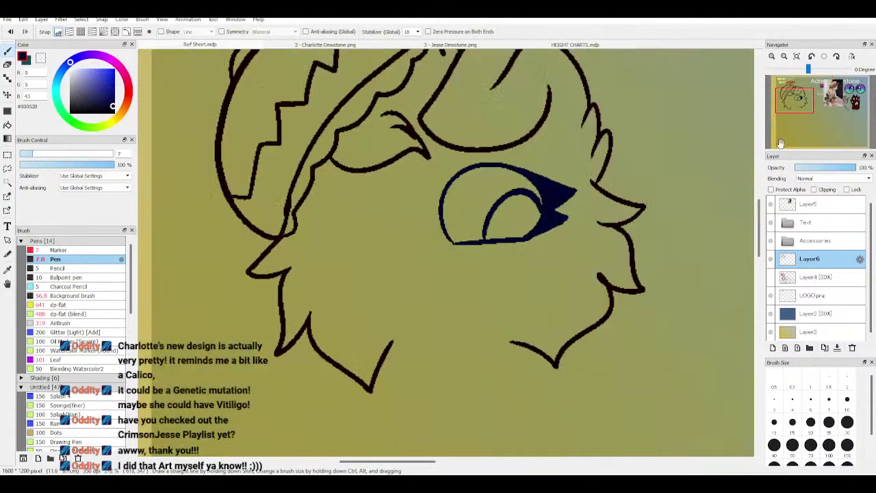
Step: Sample the green eye color (#2F644D) from the Charlotte reference image and return to the Ref Sheet drawing
click(336, 45)
alt+click(325, 140)
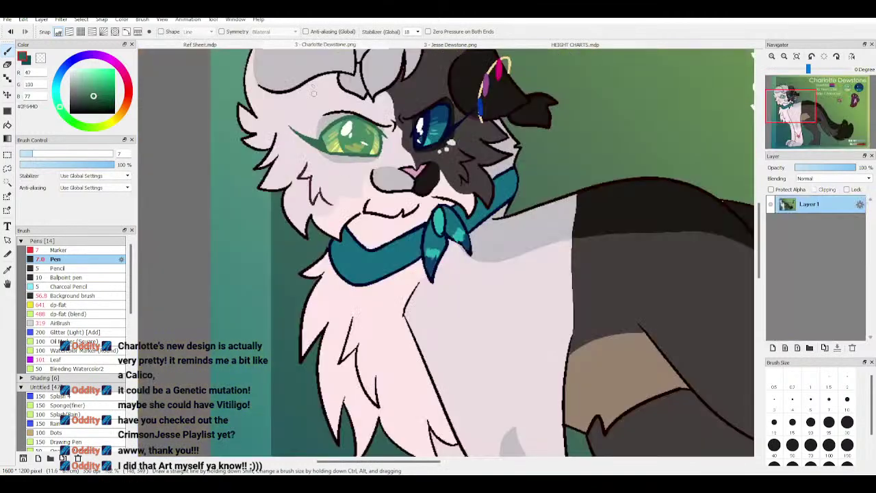
click(241, 45)
scroll(783, 108, up, 1)
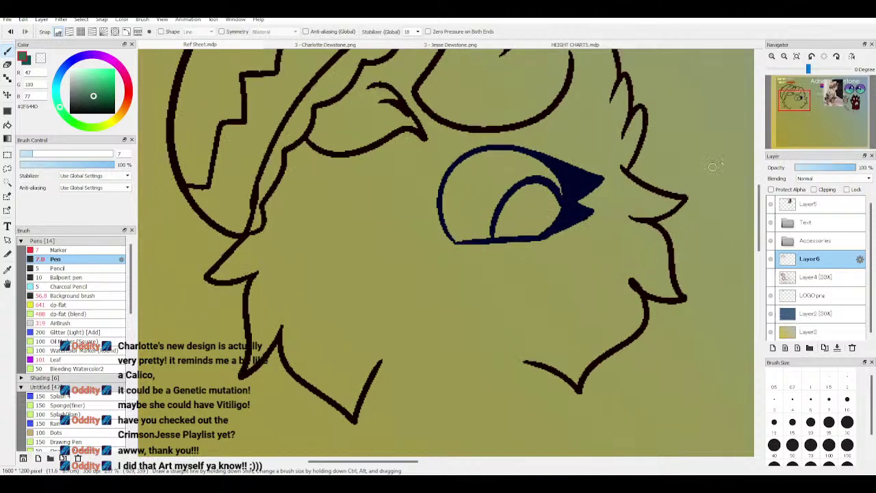
Step: Add a new layer directly above Layer4 and show the Layer4 sketch again
click(805, 279)
click(773, 348)
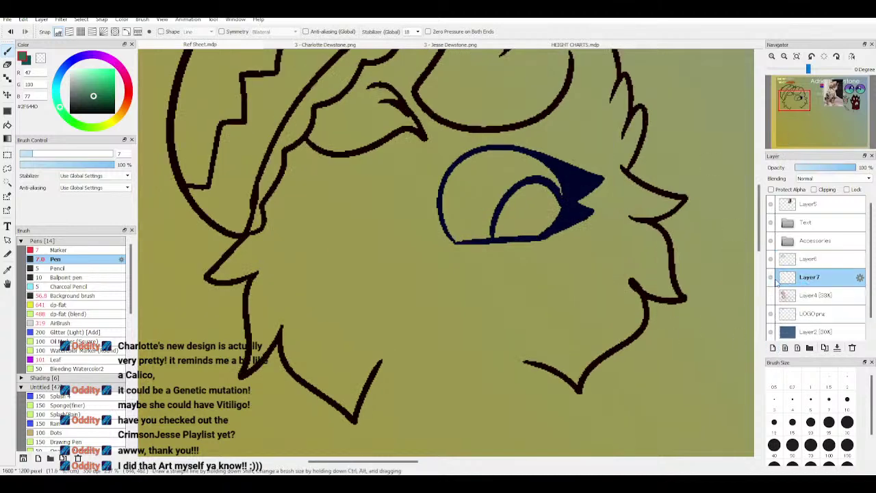
click(771, 295)
mouse_move(396, 196)
mouse_down()
mouse_move(350, 152)
mouse_move(331, 262)
mouse_move(389, 245)
mouse_move(378, 165)
mouse_move(322, 249)
mouse_move(392, 215)
mouse_up()
key(ctrl+z)
key(ctrl+z)
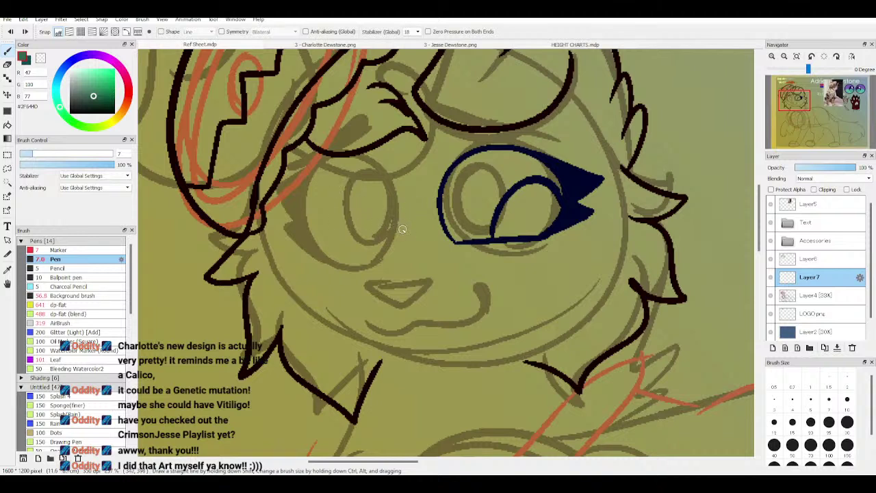
mouse_move(394, 229)
mouse_down()
mouse_move(325, 164)
mouse_move(312, 232)
mouse_move(374, 265)
mouse_move(401, 233)
mouse_move(398, 209)
mouse_move(356, 154)
mouse_move(310, 185)
mouse_move(311, 230)
mouse_move(321, 242)
mouse_move(374, 237)
mouse_up()
key(ctrl+z)
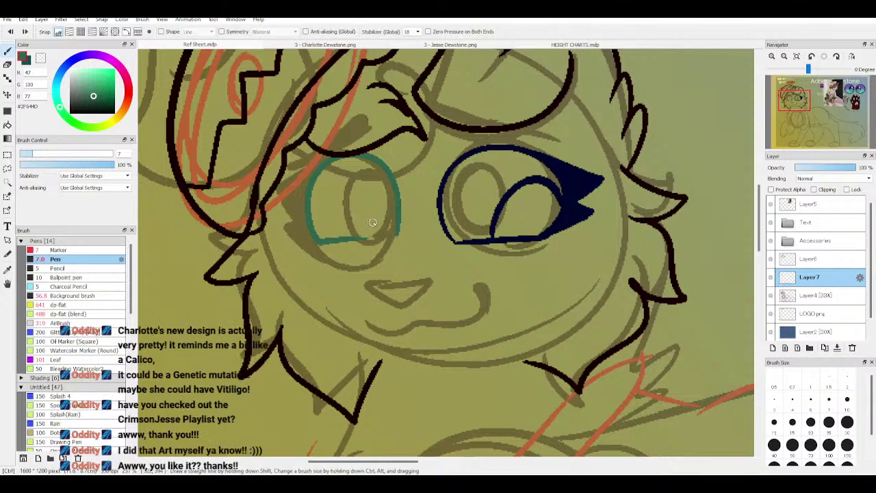
key(ctrl+z)
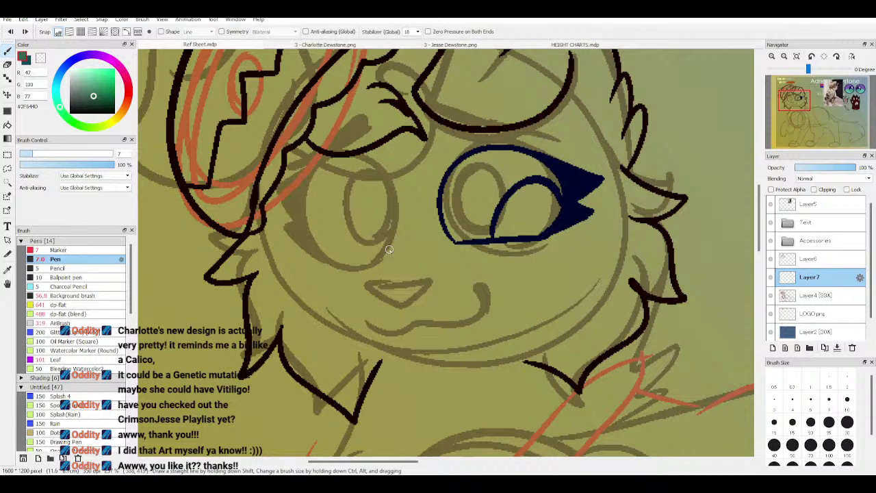
Step: Ink the eye beside the beret in green with an iris arc, erasing its overshooting lower corner, and hide the Layer4 sketch
mouse_move(391, 248)
mouse_down()
mouse_move(350, 156)
mouse_move(321, 168)
mouse_move(306, 226)
mouse_move(317, 249)
mouse_move(396, 235)
mouse_up()
scroll(778, 90, down, 1)
scroll(777, 87, down, 1)
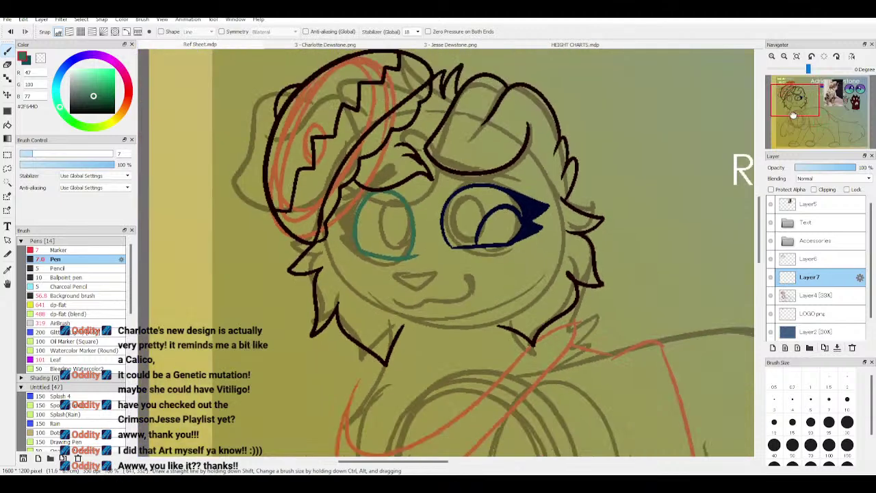
scroll(417, 177, up, 3)
click(40, 59)
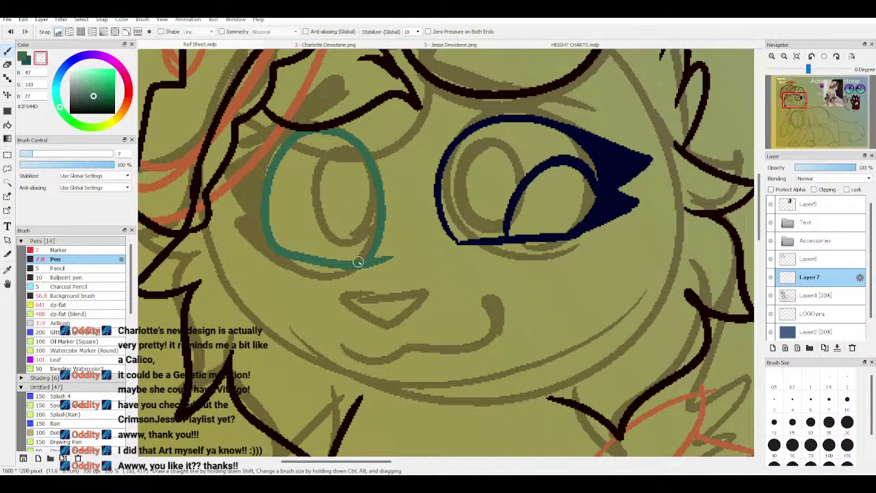
mouse_move(359, 262)
mouse_down()
mouse_move(379, 252)
mouse_move(367, 278)
mouse_move(393, 247)
mouse_move(336, 262)
mouse_move(329, 214)
mouse_move(375, 182)
mouse_up()
key(c)
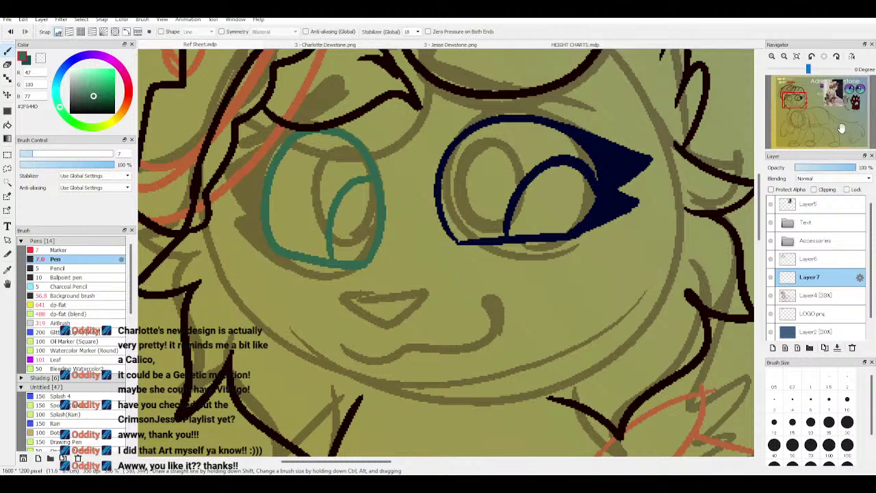
scroll(819, 102, down, 4)
scroll(818, 102, up, 2)
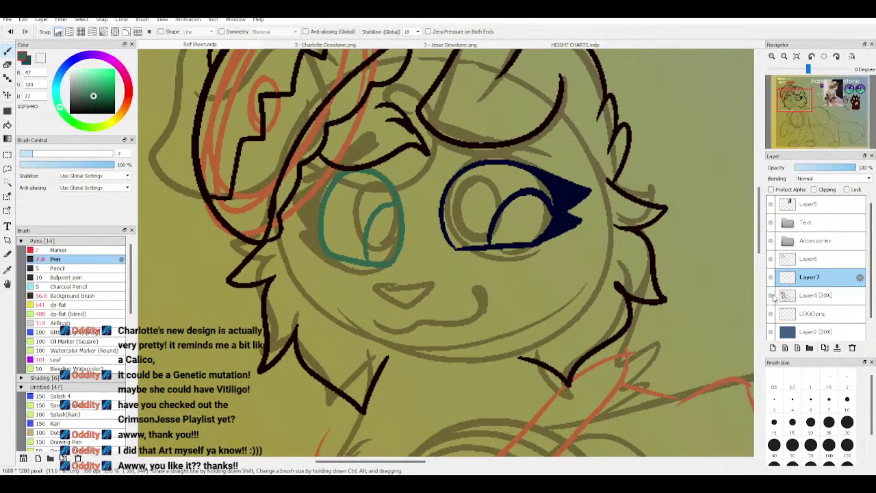
click(772, 295)
click(7, 169)
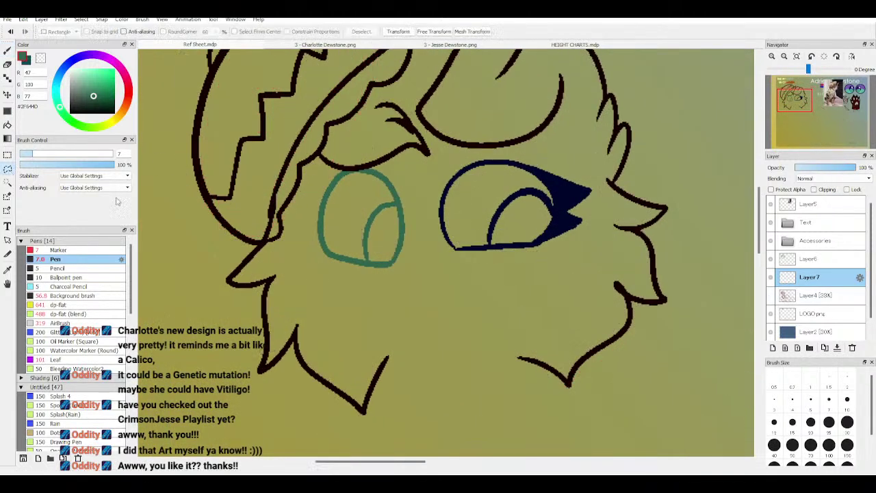
mouse_move(483, 272)
mouse_down()
mouse_move(597, 150)
mouse_move(568, 278)
mouse_move(483, 273)
mouse_up()
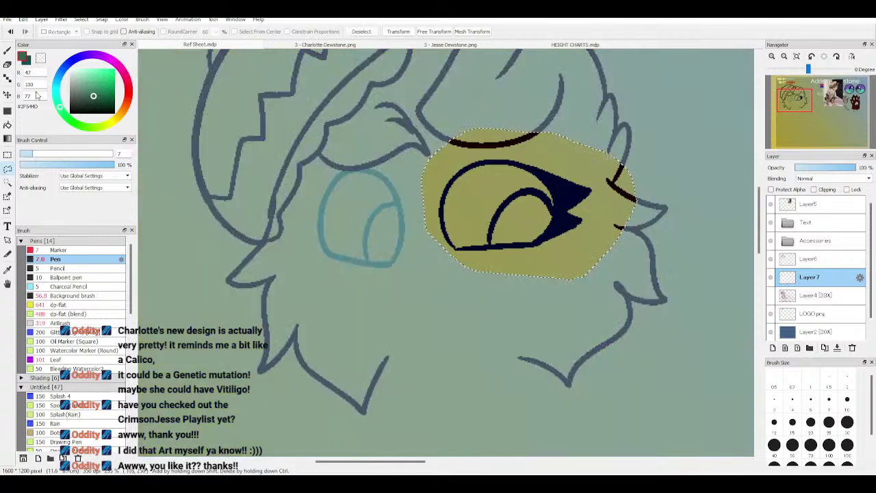
click(8, 95)
key(ctrl+z)
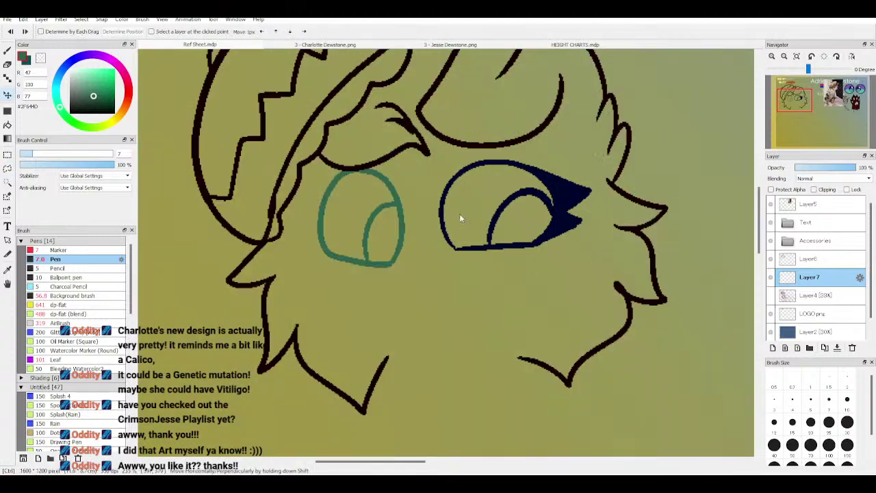
Step: Lasso the navy eye on Layer6, move it down level with the green eye's lower lid, and deselect
click(825, 260)
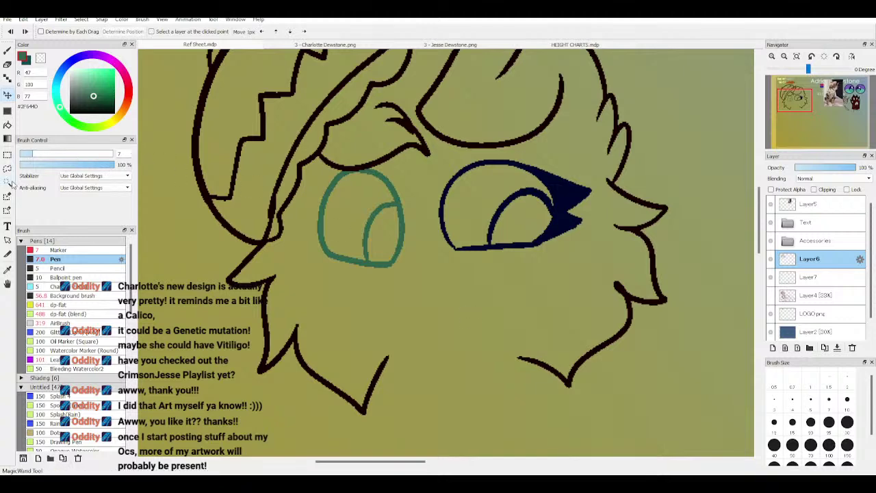
key(m)
mouse_move(483, 271)
mouse_down()
mouse_move(521, 150)
mouse_move(582, 156)
mouse_move(600, 241)
mouse_move(479, 268)
mouse_up()
click(7, 95)
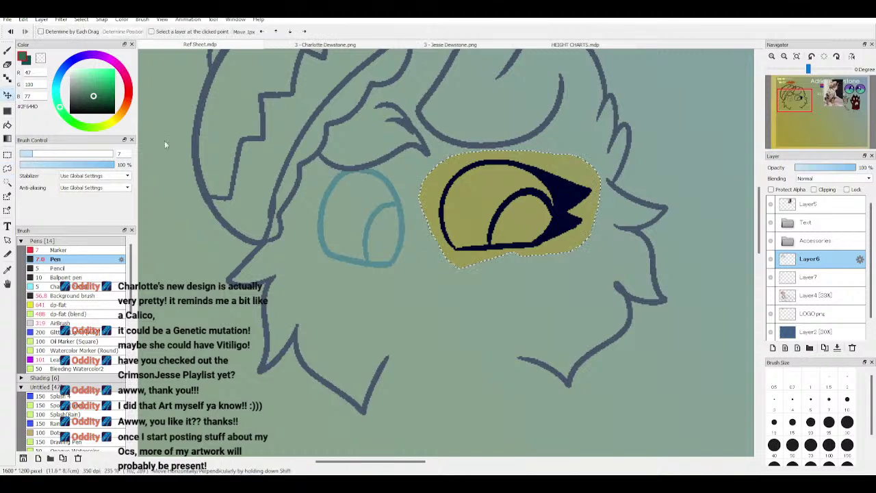
drag(537, 198, 534, 224)
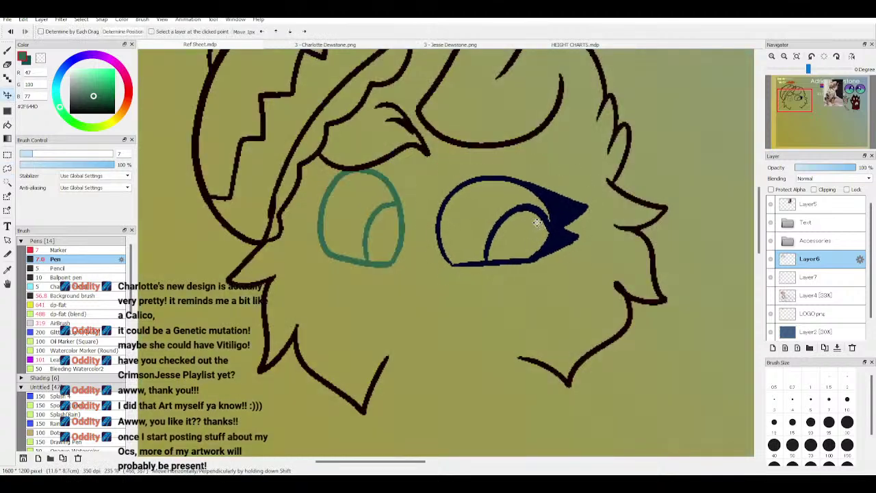
click(122, 33)
key(ctrl+d)
Step: Ink a tapered eyebrow above each eye in the dark line art color (#180000)
key(p)
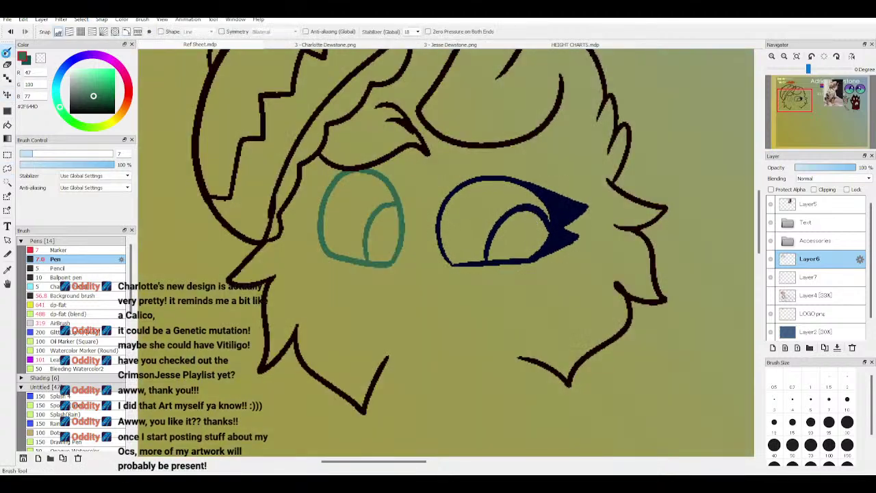
mouse_move(445, 166)
mouse_down()
mouse_move(549, 165)
mouse_move(439, 163)
mouse_up()
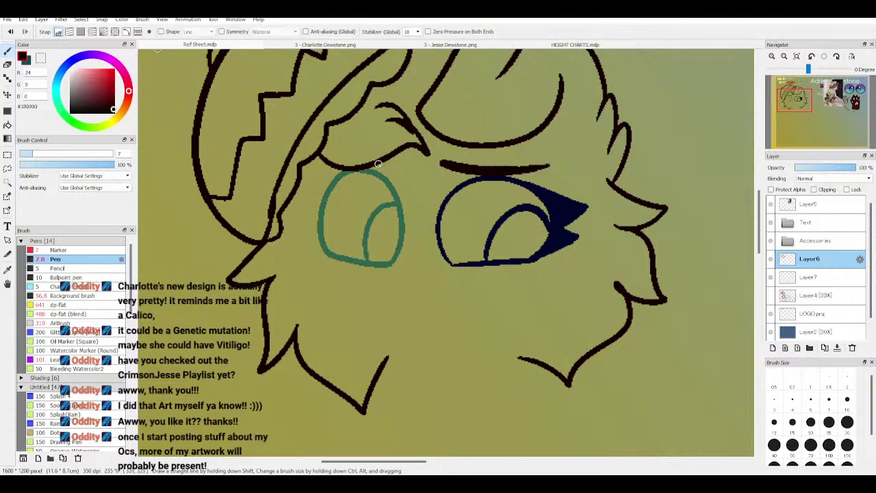
mouse_move(389, 138)
mouse_down()
mouse_move(319, 183)
mouse_move(379, 139)
mouse_move(369, 151)
mouse_up()
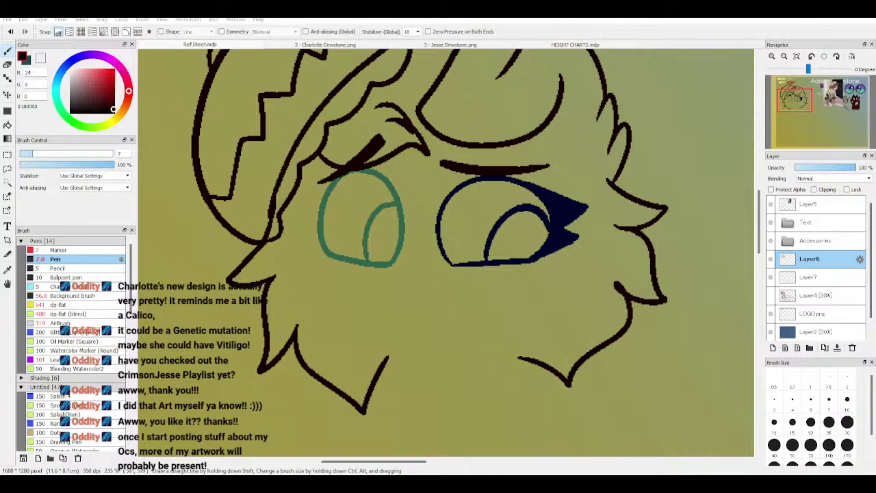
Step: Show the Layer4 sketch and merge the Layer6 line art down into Layer7
scroll(825, 103, down, 5)
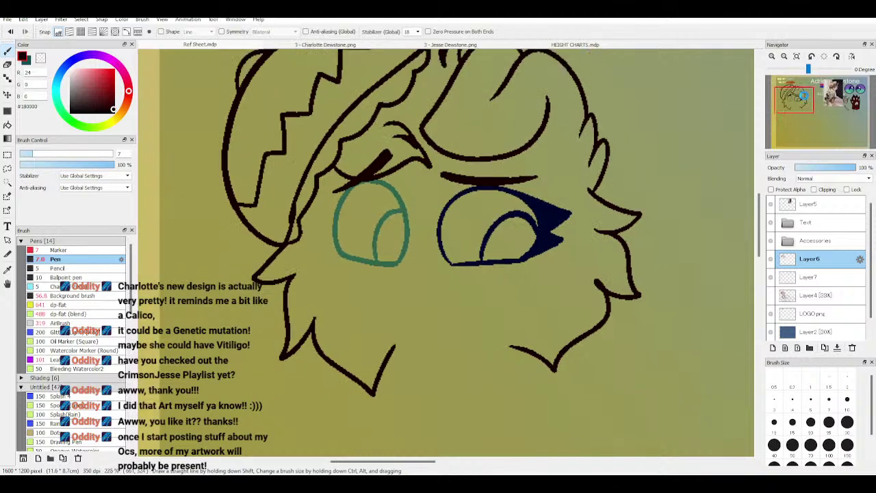
click(795, 111)
drag(795, 111, 797, 103)
scroll(806, 131, up, 6)
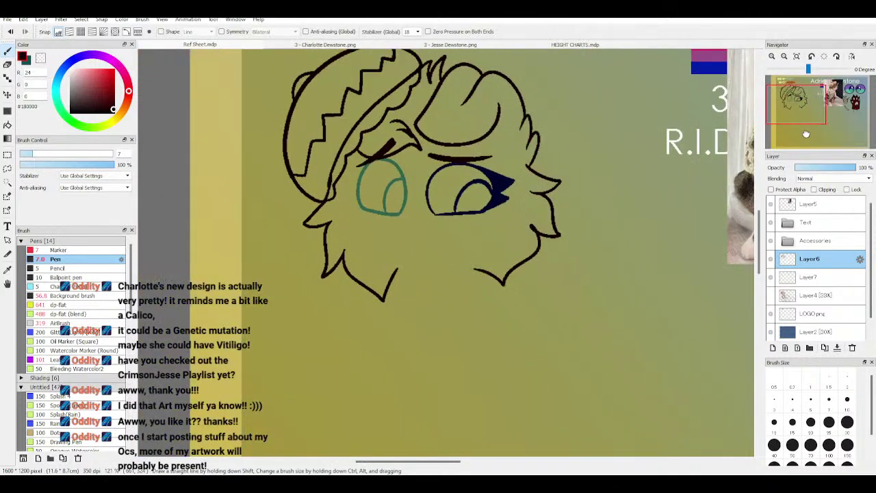
click(771, 295)
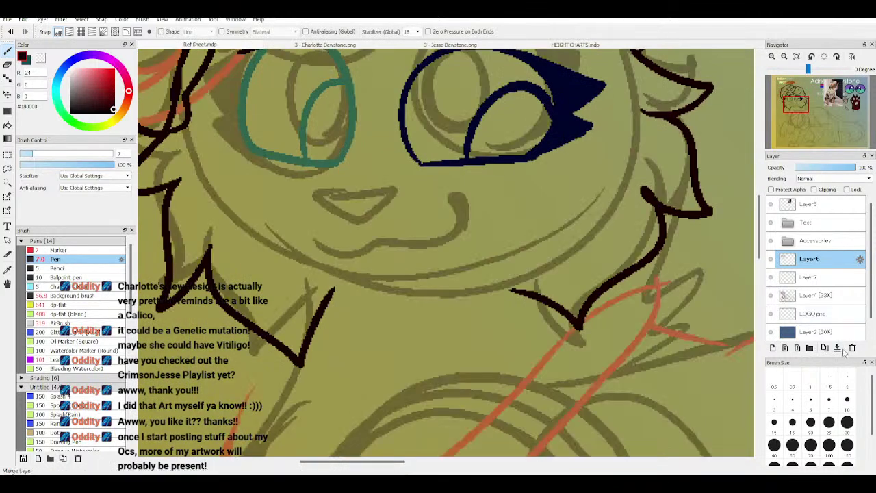
click(837, 348)
Step: Ink a small inverted-triangle nose and an open, lopsided smiling mouth curling up toward the navy eye
mouse_move(304, 194)
mouse_down()
mouse_move(360, 200)
mouse_move(331, 219)
mouse_move(289, 199)
mouse_move(347, 197)
mouse_up()
mouse_move(268, 240)
mouse_down()
mouse_move(309, 249)
mouse_move(441, 231)
mouse_move(434, 210)
mouse_move(441, 240)
mouse_up()
scroll(799, 116, down, 2)
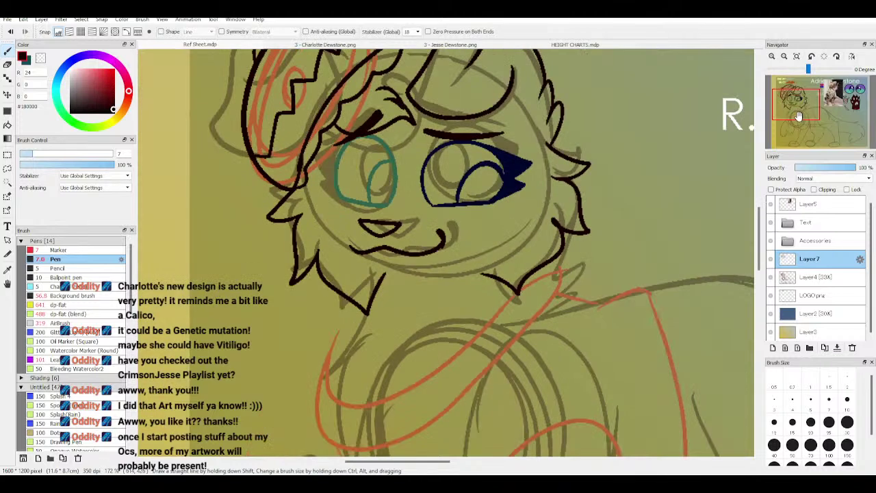
scroll(470, 247, up, 3)
key(ctrl+z)
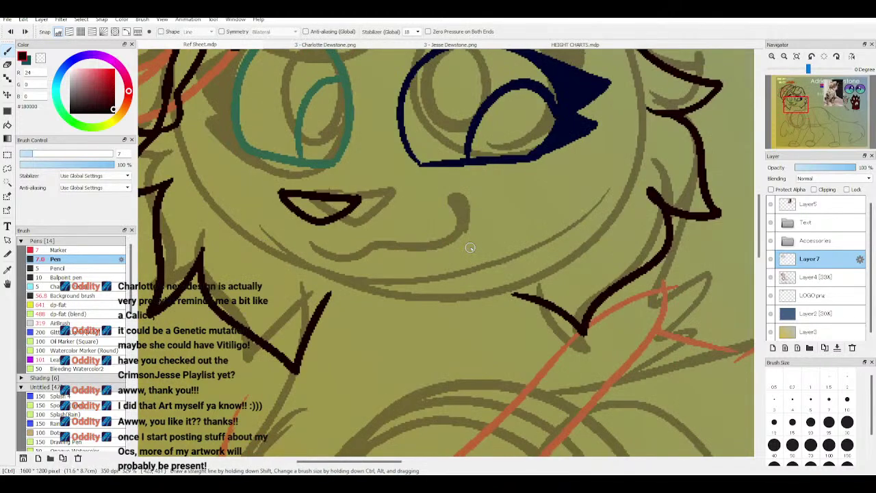
mouse_move(272, 256)
mouse_down()
mouse_move(332, 244)
mouse_move(448, 182)
mouse_move(477, 249)
mouse_up()
mouse_move(477, 249)
mouse_down()
mouse_move(437, 272)
mouse_move(319, 255)
mouse_up()
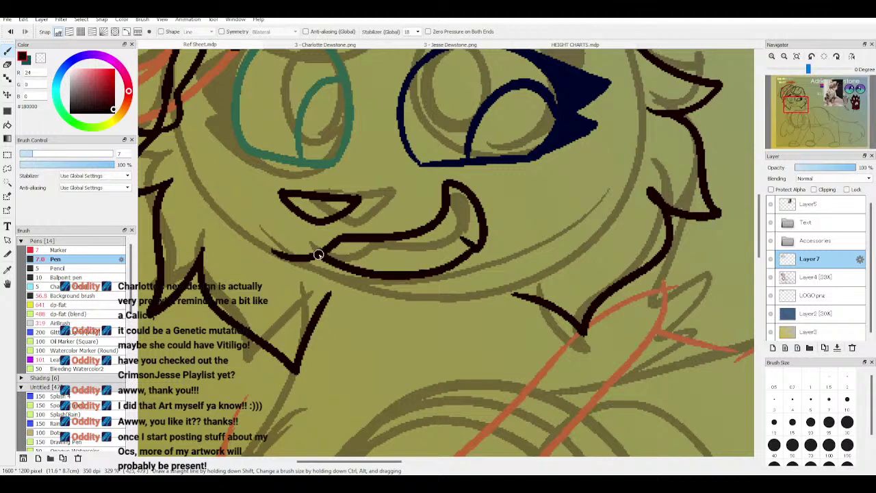
Step: Hide the Layer4 sketch and check the clean face line art
scroll(848, 103, down, 3)
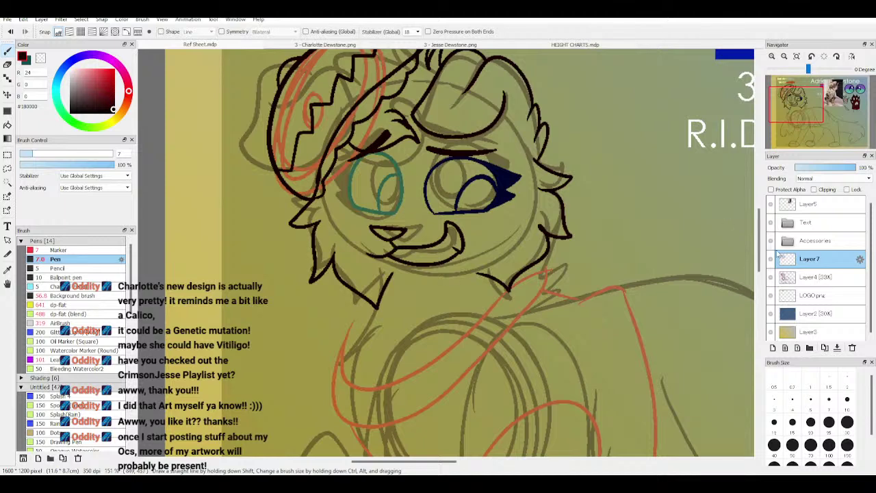
click(771, 277)
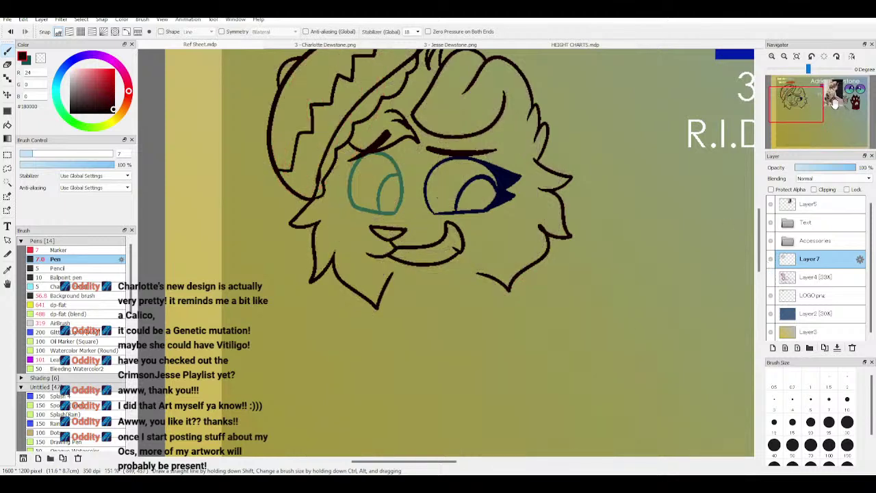
drag(805, 103, 798, 103)
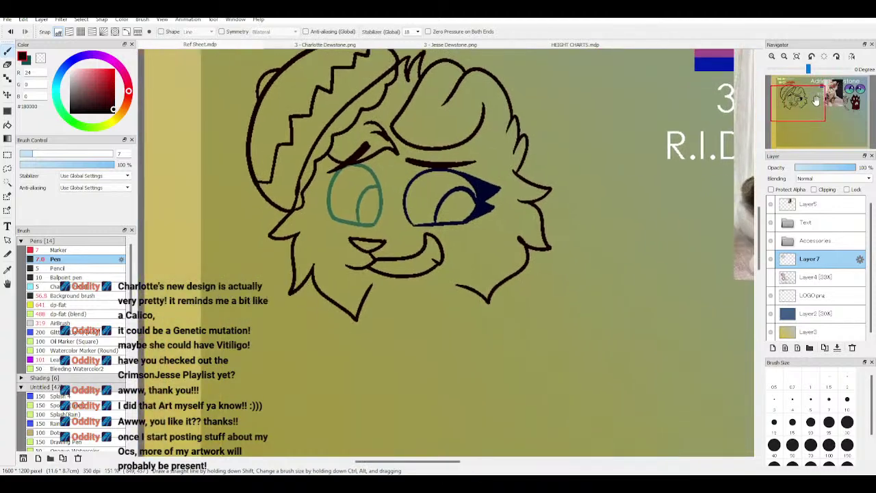
scroll(825, 127, up, 2)
mouse_move(358, 313)
mouse_down()
mouse_move(412, 322)
mouse_move(404, 310)
mouse_move(439, 332)
mouse_up()
key(ctrl+z)
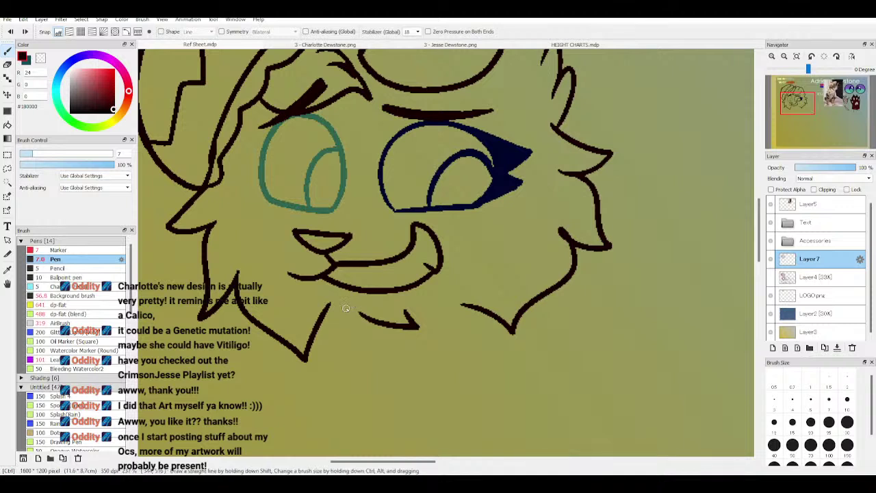
key(ctrl+z)
Step: Ink a short, solid pointed chin mark centered below the mouth
mouse_move(383, 321)
mouse_down()
mouse_move(419, 319)
mouse_move(383, 321)
mouse_move(406, 326)
mouse_up()
drag(529, 301, 573, 269)
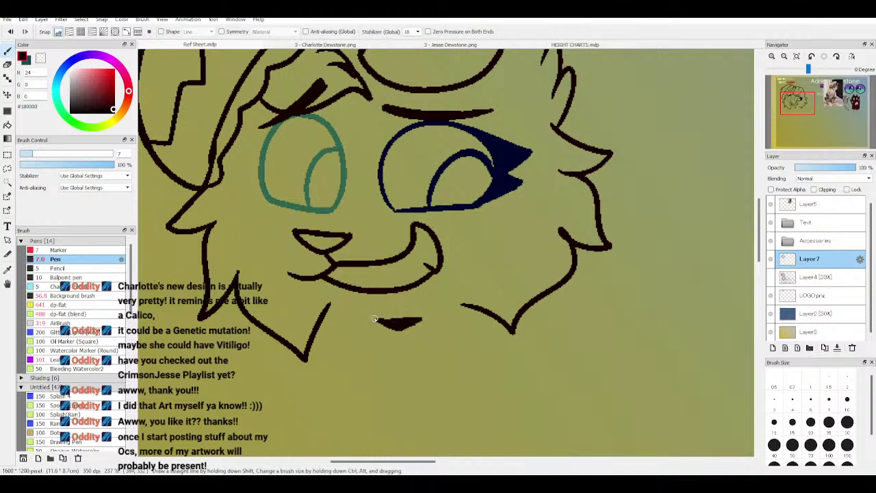
scroll(796, 129, down, 3)
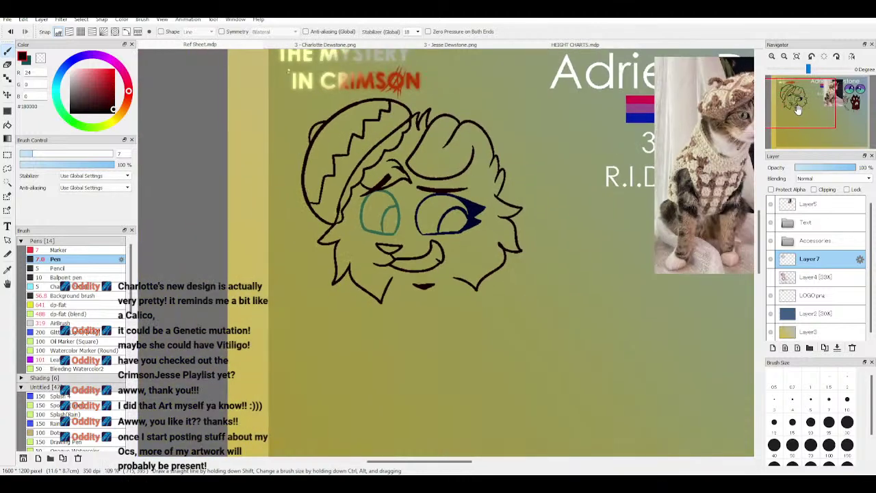
Step: Look over the inked head in the full sheet and show the Layer4 sketch under the line art
click(801, 112)
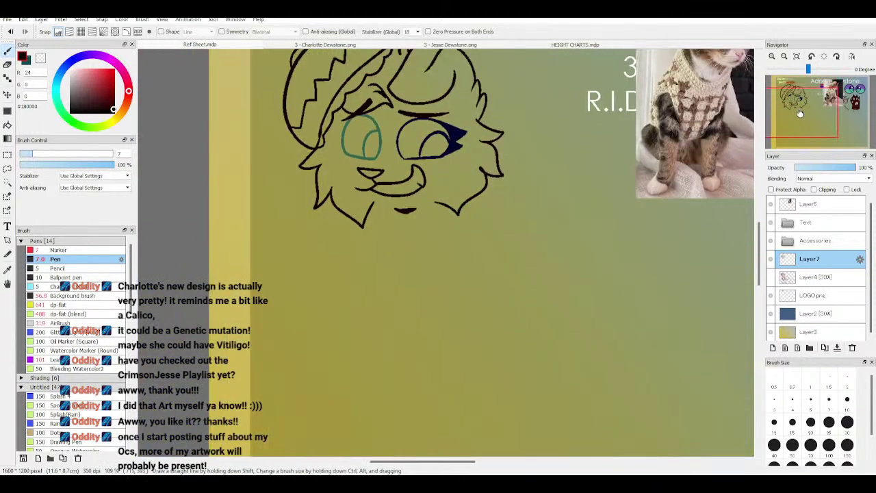
click(797, 56)
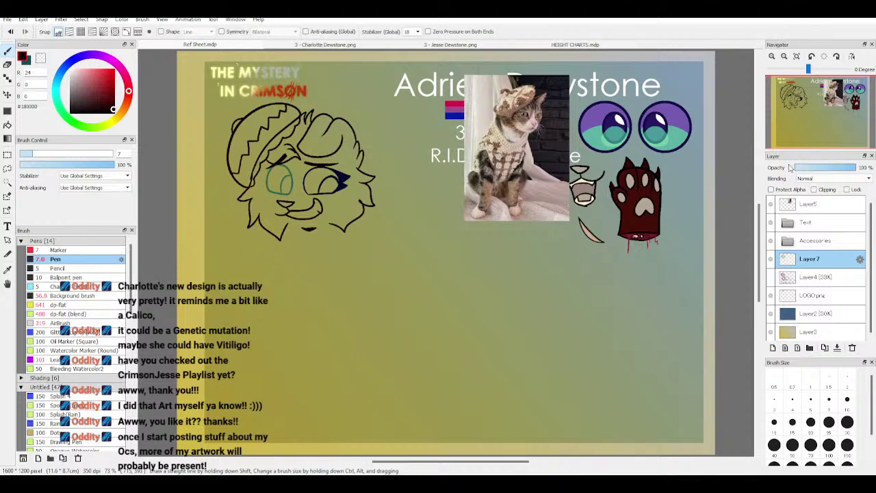
click(771, 277)
Step: Ink two stacked, pointed fur tufts down the front of the neck, starting from the cheek-fur point below the teal eye
drag(818, 114, 805, 116)
scroll(794, 127, up, 3)
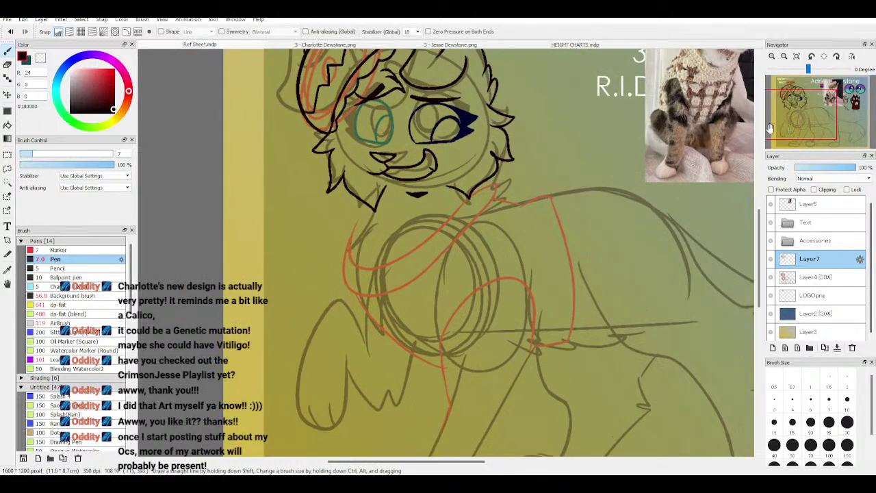
scroll(783, 81, up, 2)
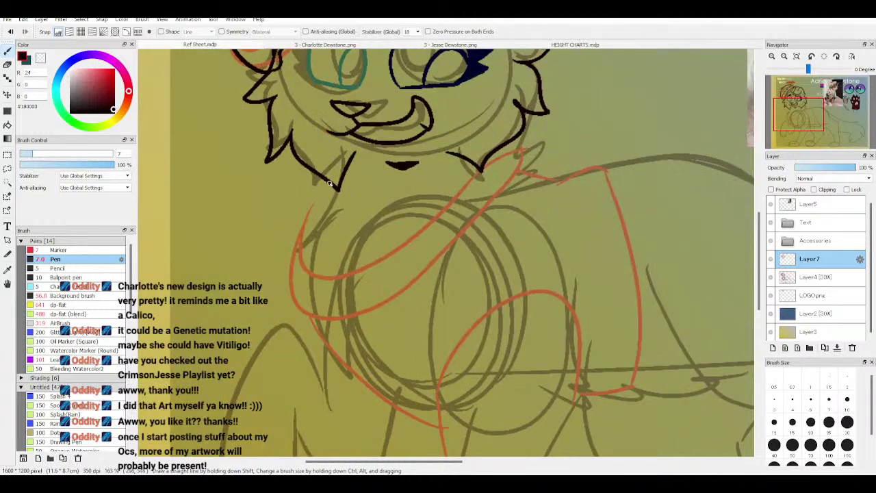
mouse_move(329, 183)
mouse_down()
mouse_move(283, 236)
mouse_move(333, 229)
mouse_up()
drag(298, 257, 365, 247)
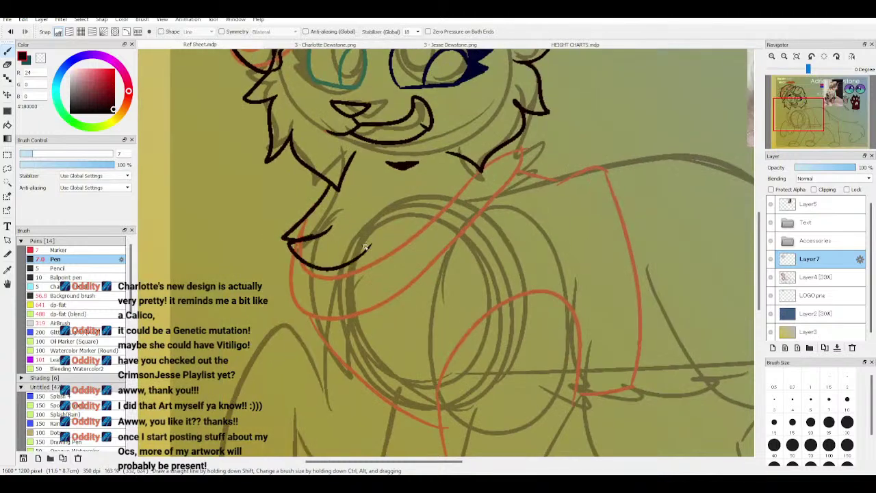
key(ctrl+z)
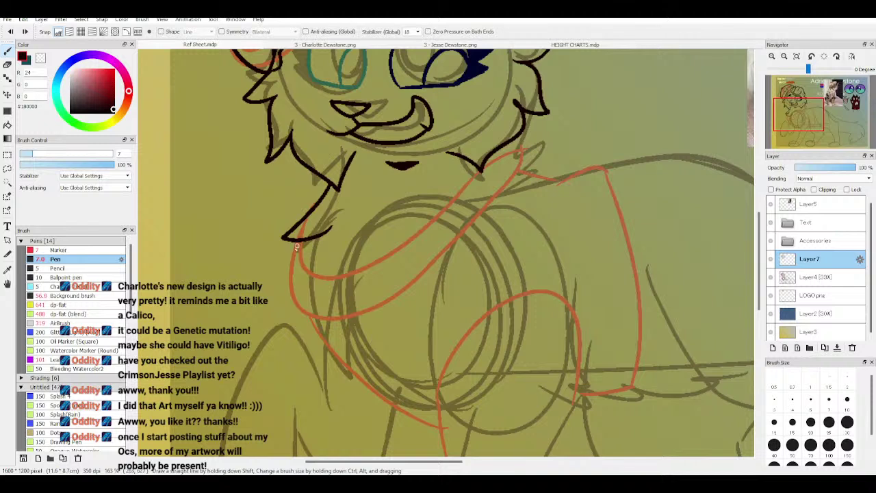
mouse_move(297, 246)
mouse_down()
mouse_move(306, 268)
mouse_move(368, 247)
mouse_up()
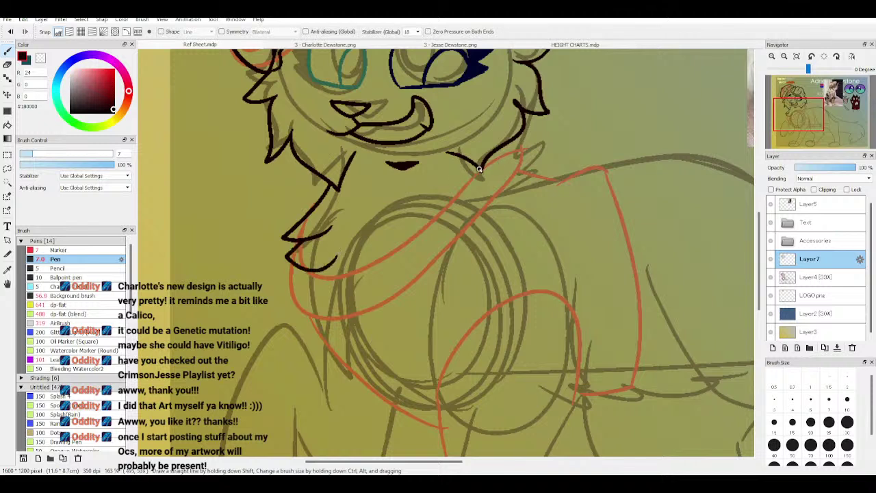
Step: Ink the sweater collar with a smooth curved upper edge from cheek fur to neck tufts and a scalloped lower edge over the red sketch
mouse_move(480, 169)
mouse_down()
mouse_move(409, 229)
mouse_move(334, 259)
mouse_move(315, 240)
mouse_up()
key(ctrl+z)
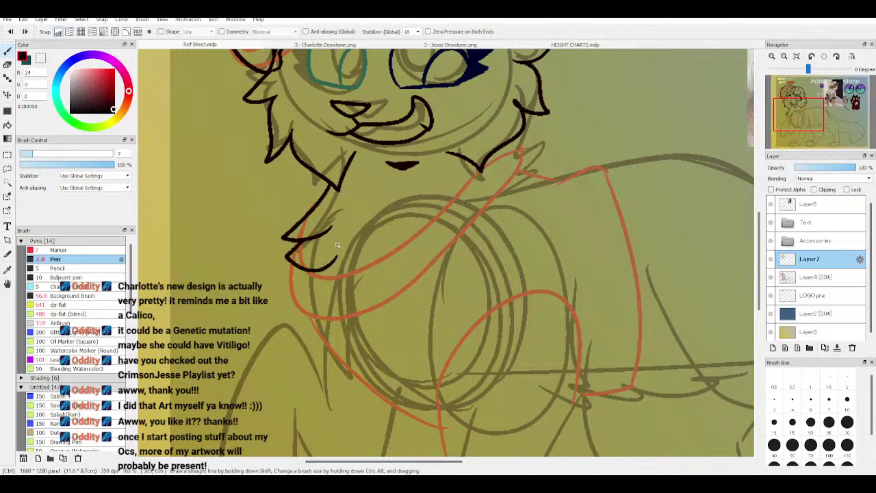
drag(472, 171, 337, 269)
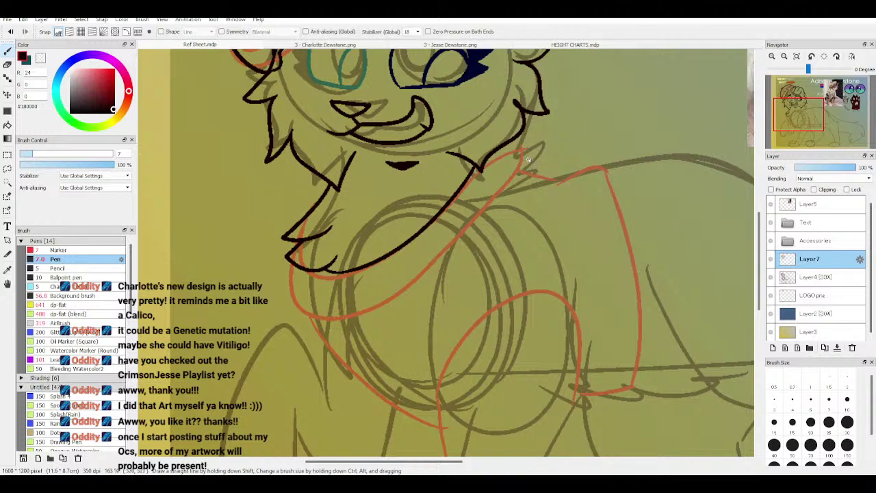
mouse_move(522, 136)
mouse_down()
mouse_move(507, 199)
mouse_move(490, 200)
mouse_move(437, 273)
mouse_move(424, 272)
mouse_move(418, 298)
mouse_move(351, 319)
mouse_move(297, 308)
mouse_move(283, 283)
mouse_move(286, 238)
mouse_up()
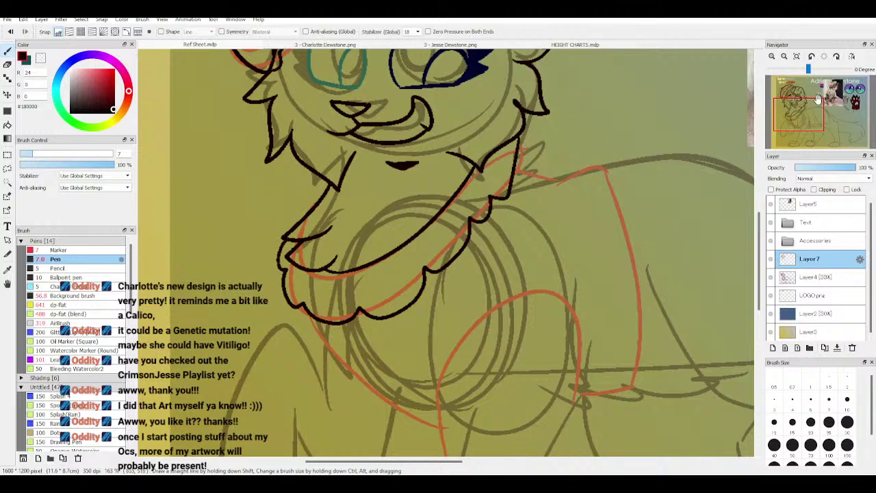
Step: Examine the 3 - Charlotte Dewstone.png and 3 - Jesse Dewstone.png reference sheets, then return to Ref Sheet.mdp
scroll(802, 116, down, 2)
drag(801, 118, 805, 115)
click(346, 44)
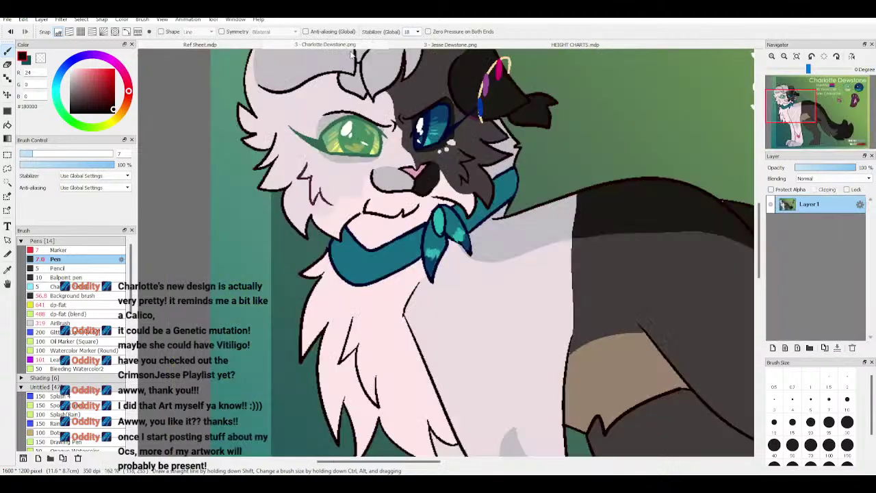
click(410, 45)
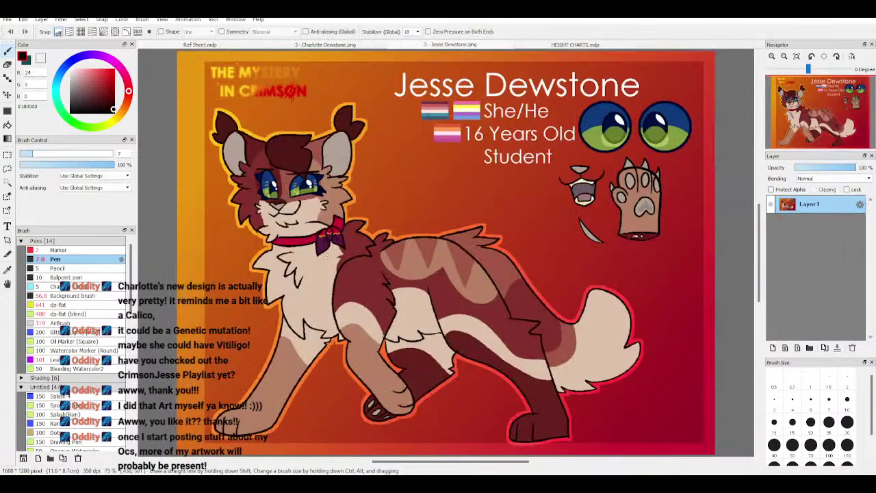
click(239, 45)
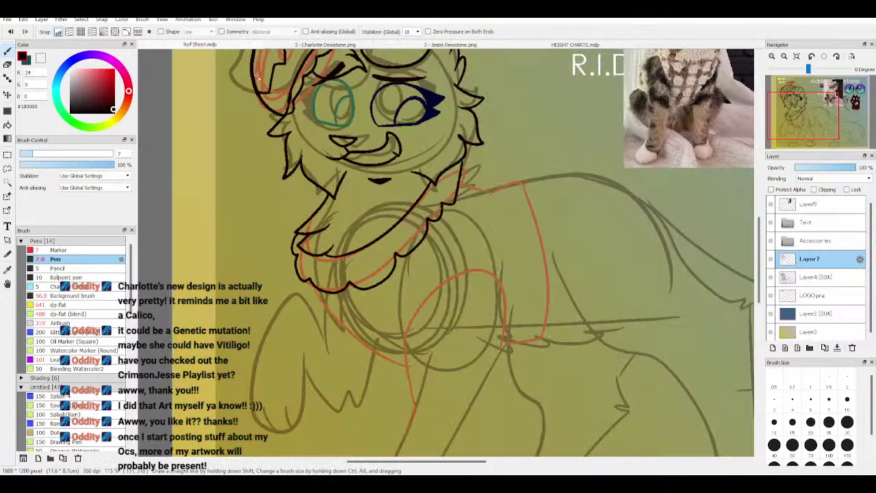
Step: Ink the chest line running down from the scalloped collar and the arched upper edge of the standing front leg
click(799, 127)
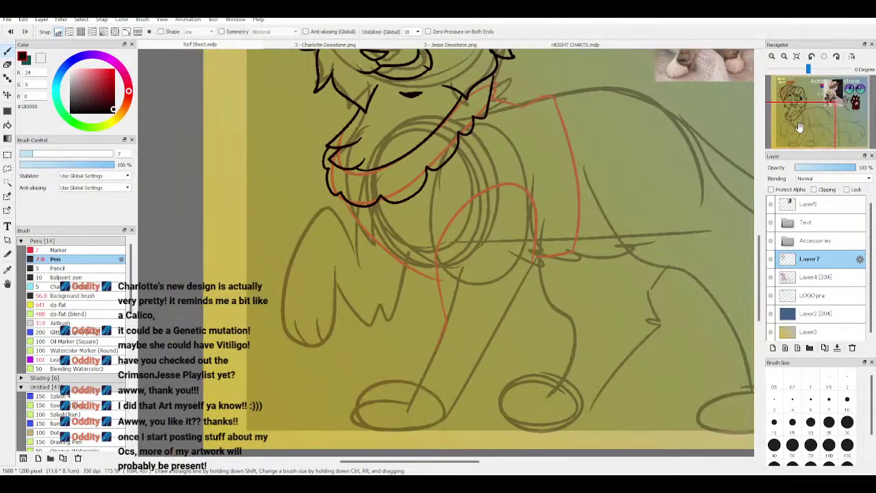
scroll(352, 183, up, 1)
mouse_move(325, 194)
mouse_down()
mouse_move(397, 269)
mouse_move(442, 297)
mouse_up()
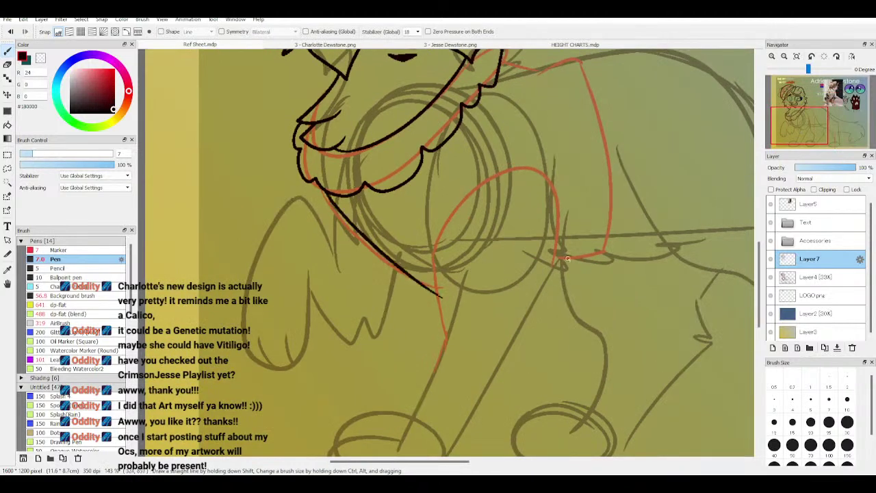
scroll(822, 111, down, 2)
drag(816, 118, 808, 128)
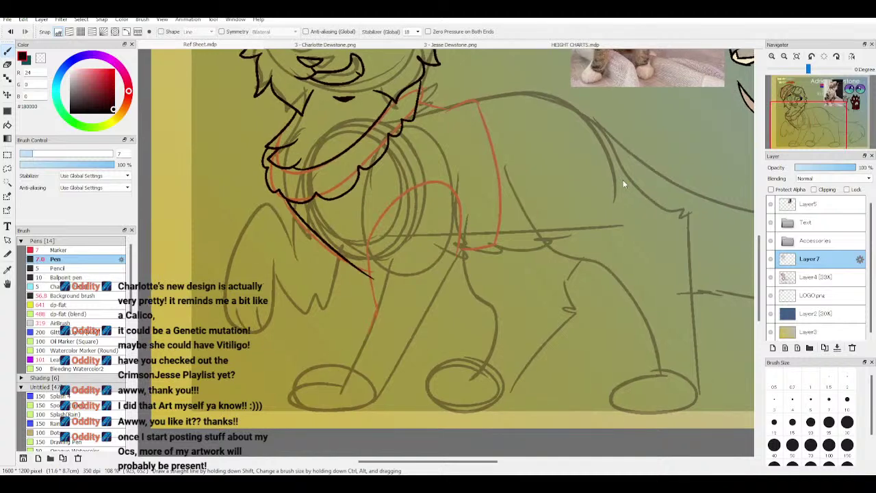
scroll(449, 253, up, 3)
mouse_move(338, 293)
mouse_down()
mouse_move(456, 187)
mouse_move(471, 201)
mouse_move(464, 261)
mouse_up()
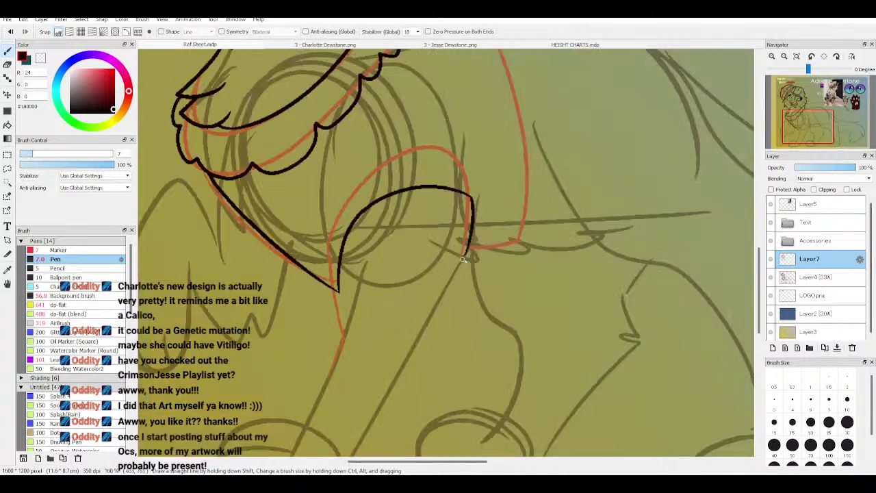
Step: Ink the rest of the standing front leg, including its front edge, rounded paw, and back edge with an elbow fur notch
scroll(815, 128, down, 1)
scroll(815, 128, down, 1)
drag(816, 128, 812, 138)
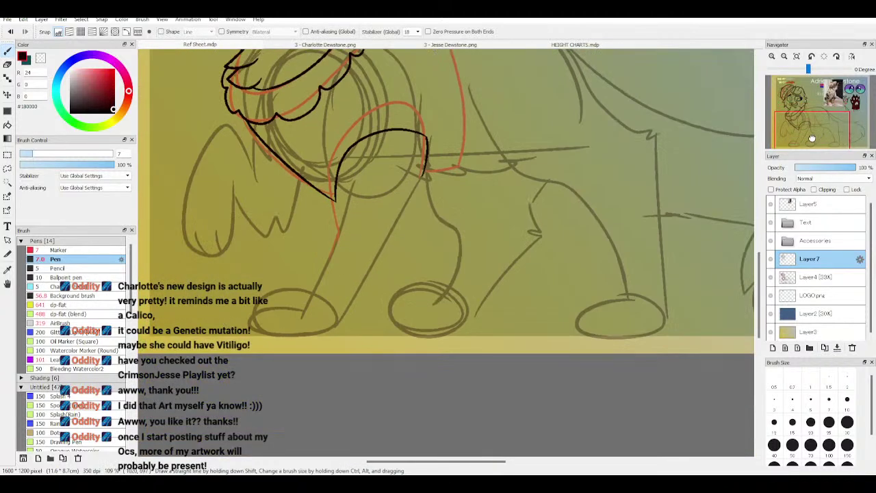
scroll(340, 160, up, 2)
mouse_move(343, 178)
mouse_down()
mouse_move(333, 229)
mouse_move(273, 302)
mouse_up()
key(ctrl+z)
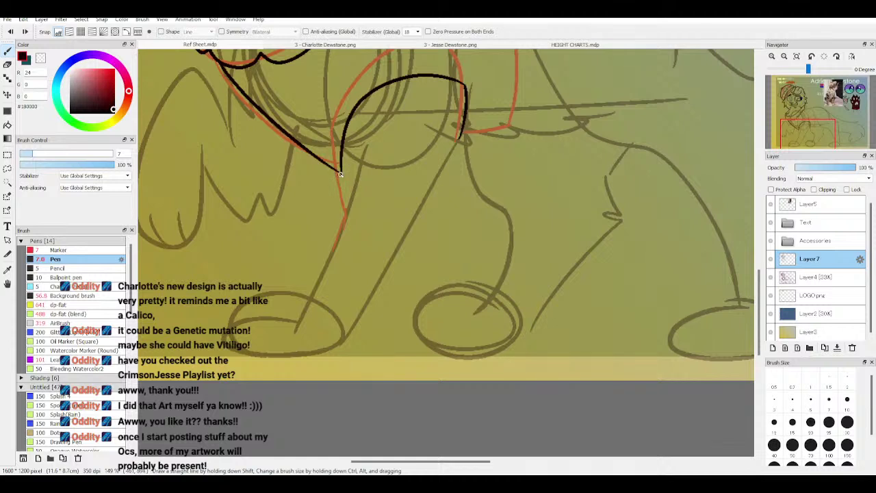
mouse_move(340, 175)
mouse_down()
mouse_move(306, 290)
mouse_move(238, 314)
mouse_move(262, 353)
mouse_move(363, 353)
mouse_up()
mouse_move(459, 174)
mouse_down()
mouse_move(385, 295)
mouse_move(362, 350)
mouse_up()
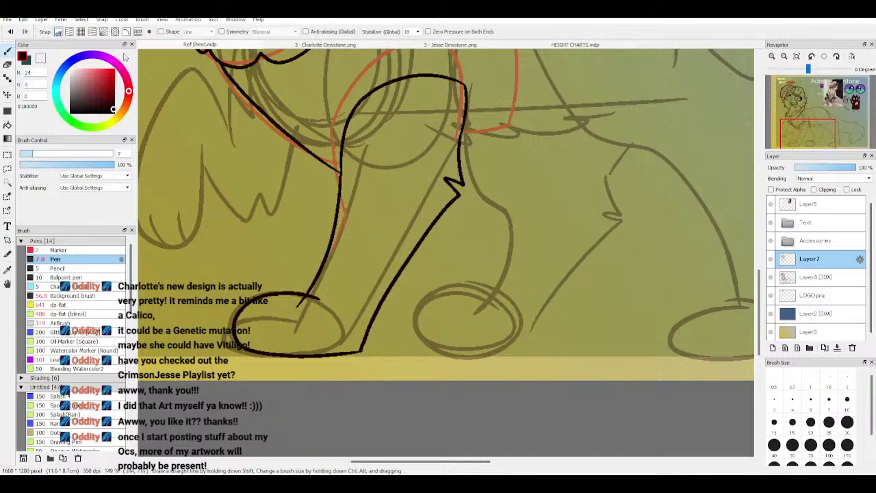
Step: Draw two short toe lines on the standing front paw
click(41, 59)
click(24, 59)
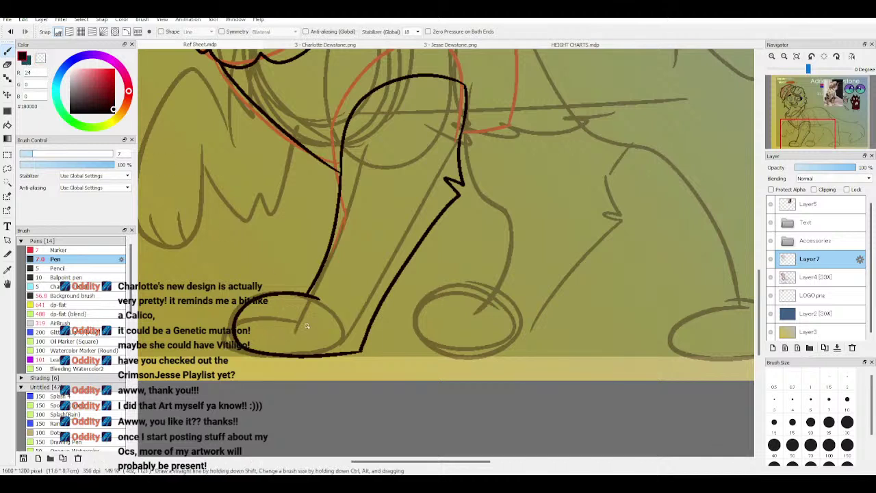
drag(270, 321, 268, 353)
key(ctrl+z)
drag(254, 315, 251, 352)
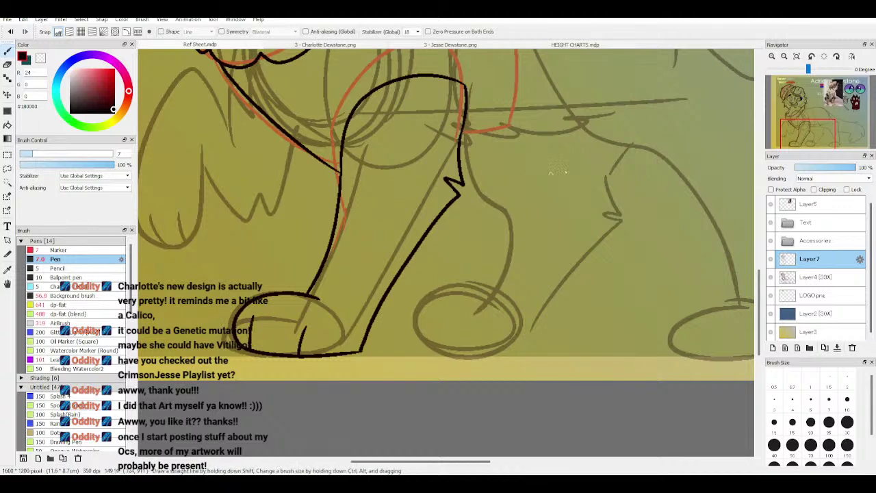
Step: Ink the raised front leg with its hanging paw, jagged fur tufts and toe lines
scroll(799, 115, down, 1)
drag(798, 116, 791, 128)
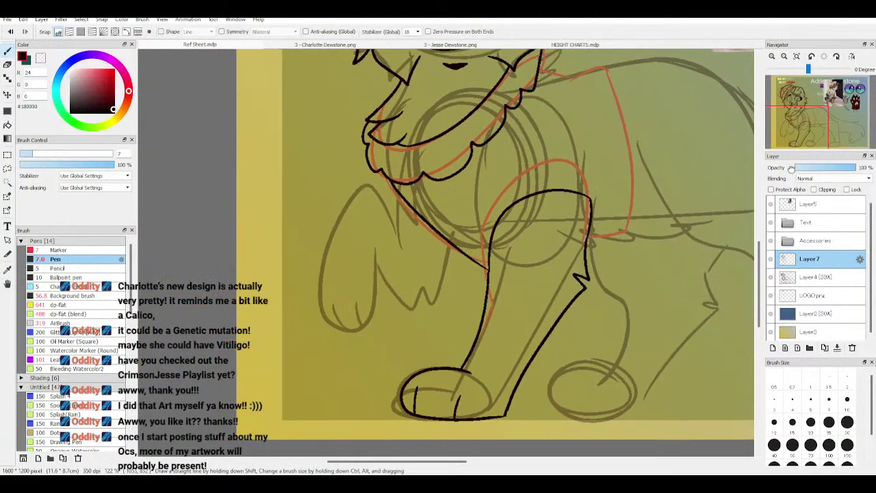
scroll(449, 256, up, 2)
drag(371, 157, 370, 183)
mouse_move(374, 219)
mouse_down()
mouse_move(271, 209)
mouse_move(255, 270)
mouse_move(254, 353)
mouse_move(343, 309)
mouse_move(341, 257)
mouse_up()
mouse_move(345, 304)
mouse_down()
mouse_move(408, 338)
mouse_move(428, 362)
mouse_move(468, 243)
mouse_up()
drag(302, 342, 332, 360)
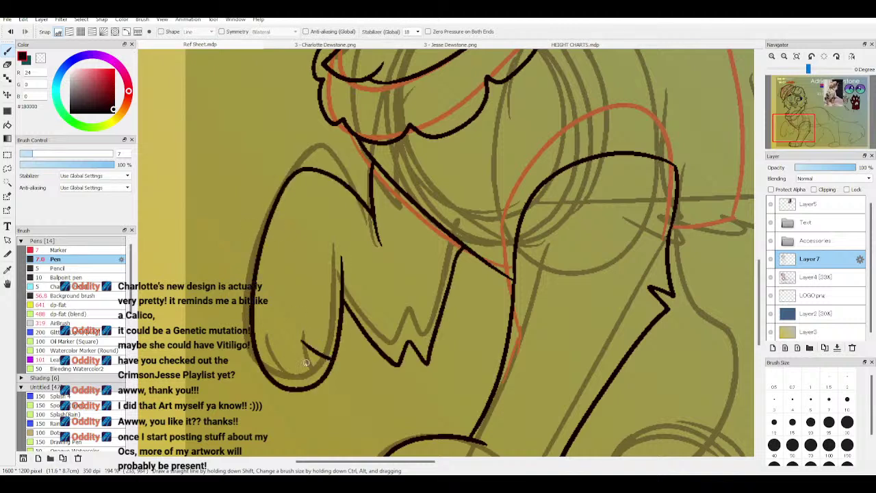
drag(278, 368, 296, 379)
Step: Ink the garment's lower edge behind the front leg, its rear hem across the torso, and its top edge up to the neck
scroll(819, 120, down, 2)
drag(805, 126, 831, 127)
scroll(831, 127, up, 2)
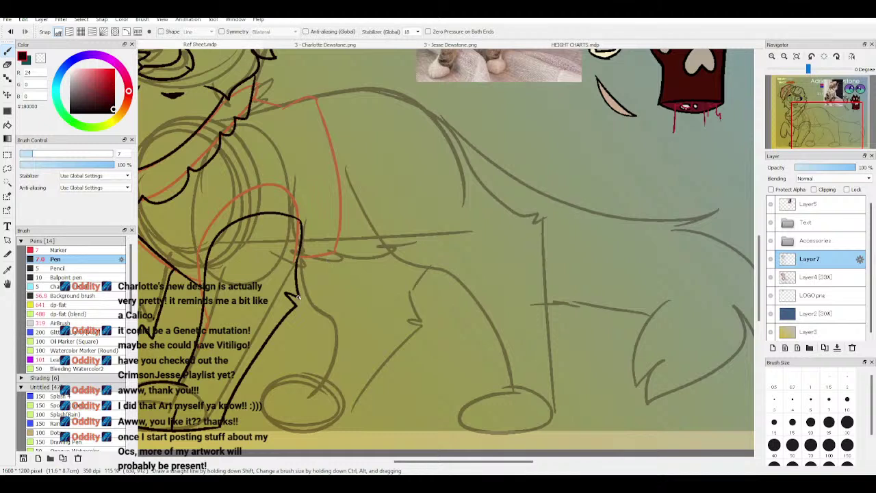
drag(298, 295, 364, 252)
mouse_move(352, 215)
mouse_down()
mouse_move(329, 137)
mouse_move(303, 99)
mouse_move(318, 108)
mouse_move(314, 102)
mouse_move(261, 103)
mouse_up()
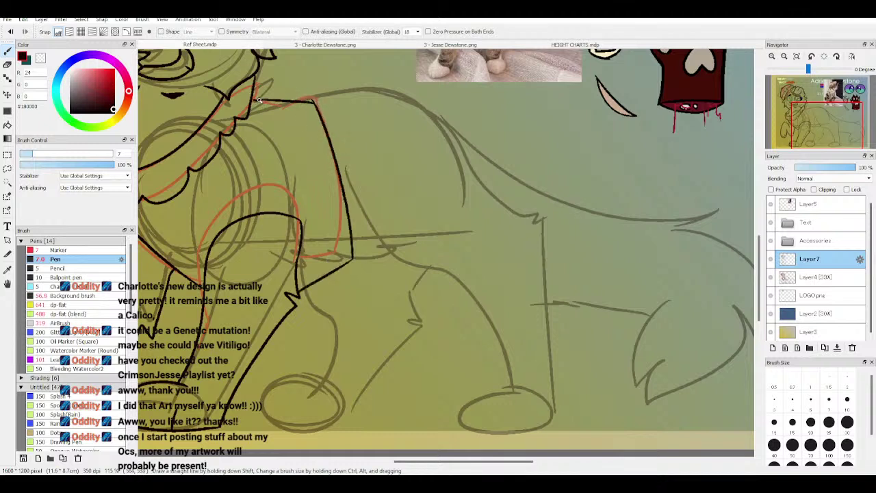
Step: Ink the jagged belly fur tuft directly behind the garment's rear hem
mouse_move(832, 128)
mouse_down()
mouse_move(820, 129)
mouse_move(832, 131)
mouse_up()
scroll(366, 200, up, 2)
mouse_move(266, 205)
mouse_down()
mouse_move(291, 219)
mouse_move(282, 199)
mouse_move(316, 202)
mouse_up()
drag(833, 121, 834, 118)
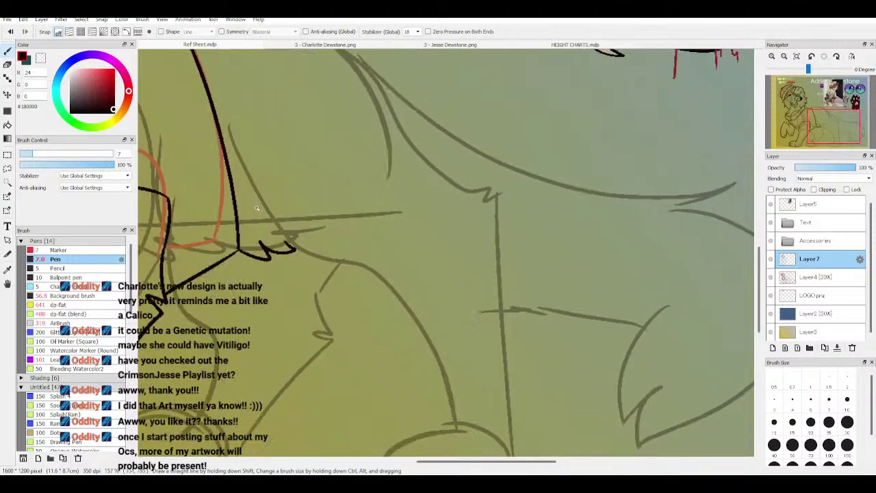
Step: Ink the near thigh's curved lower contour and its rear edge, ending in jagged fur at the rump
mouse_move(266, 201)
mouse_down()
mouse_move(312, 258)
mouse_move(499, 291)
mouse_up()
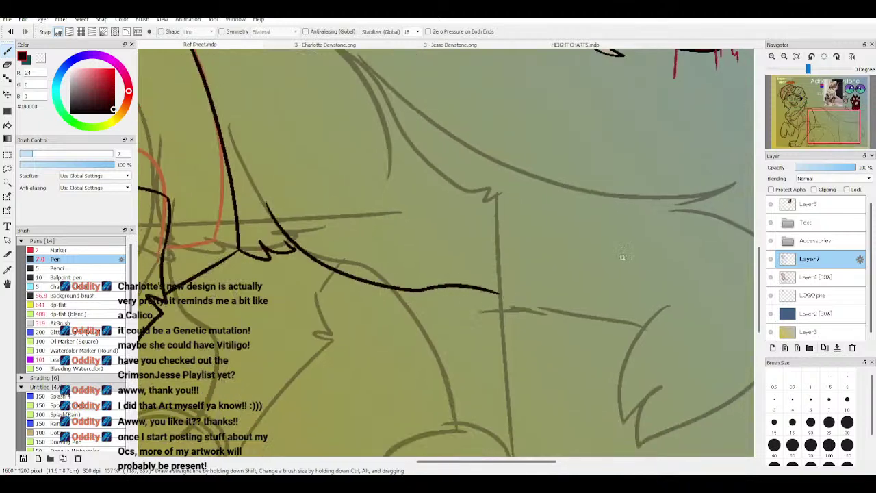
scroll(814, 133, down, 3)
click(828, 133)
scroll(528, 199, up, 3)
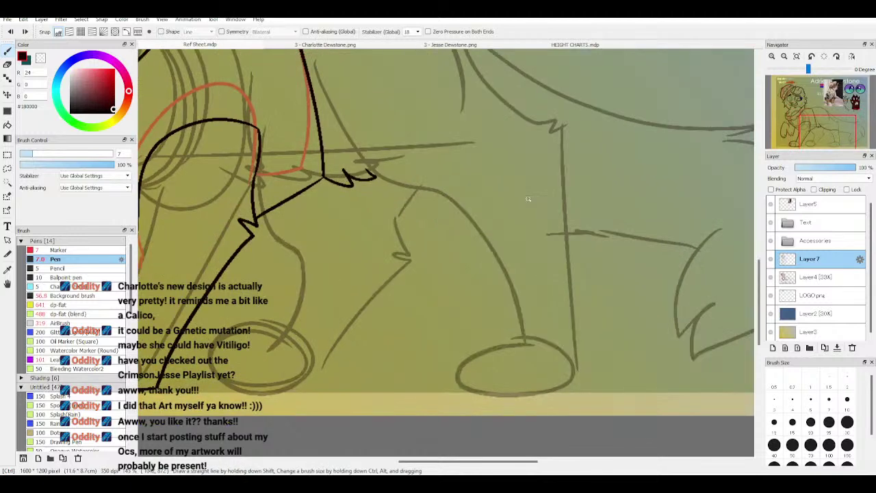
mouse_move(335, 125)
mouse_down()
mouse_move(399, 190)
mouse_move(506, 202)
mouse_move(551, 187)
mouse_move(508, 91)
mouse_move(503, 99)
mouse_move(492, 78)
mouse_up()
Step: Ink the arched back line from the garment's rear hem to the fur on the rump
scroll(830, 110, down, 2)
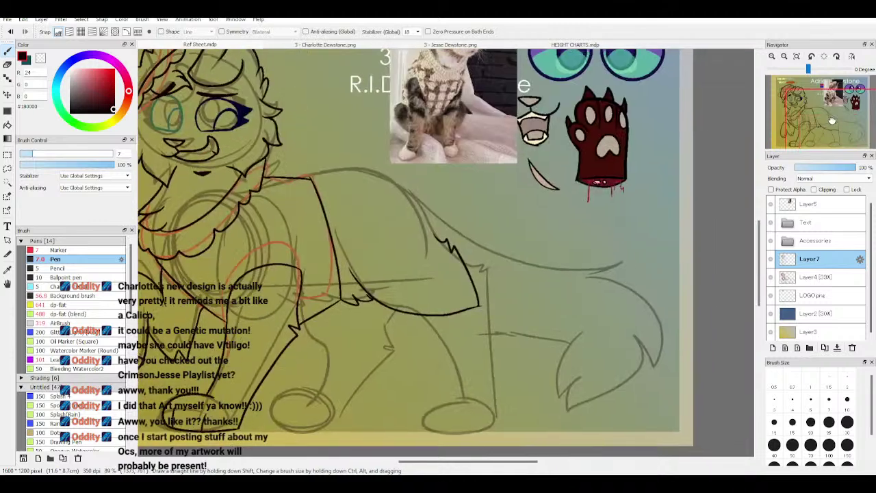
scroll(830, 121, up, 2)
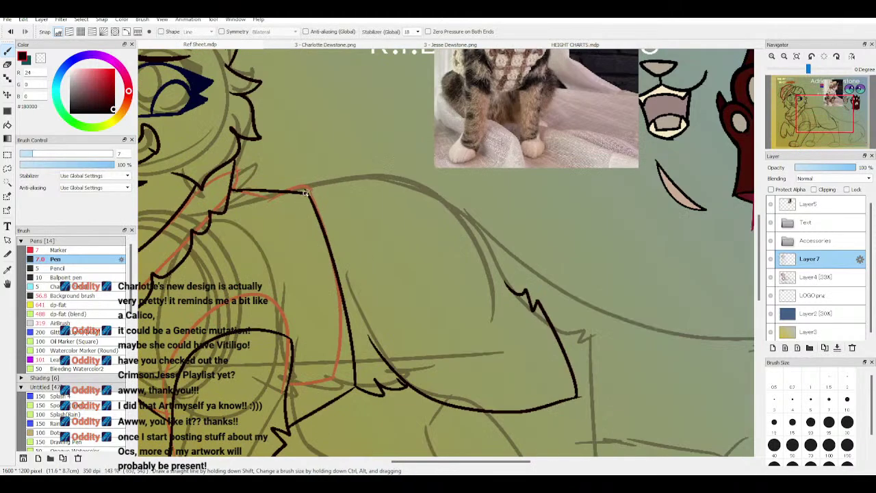
mouse_move(305, 194)
mouse_down()
mouse_move(417, 179)
mouse_move(497, 218)
mouse_up()
key(ctrl+z)
mouse_move(310, 190)
mouse_down()
mouse_move(404, 180)
mouse_move(477, 208)
mouse_move(470, 203)
mouse_move(506, 283)
mouse_up()
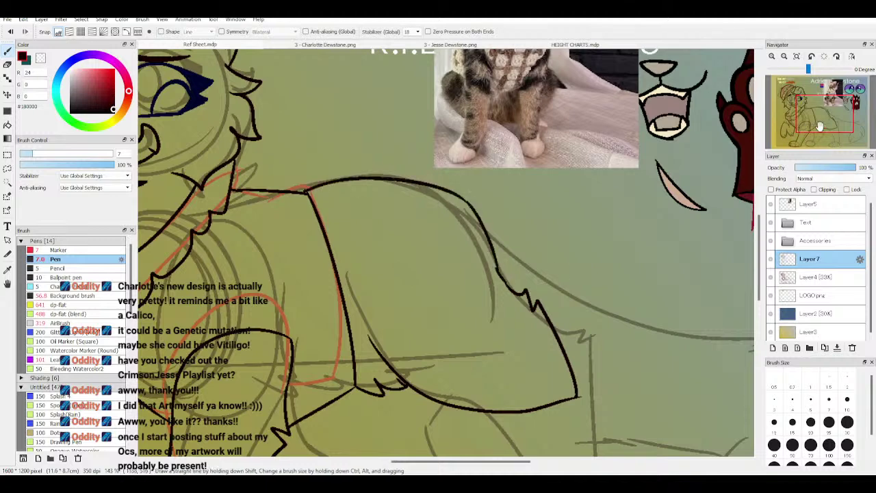
drag(821, 125, 827, 137)
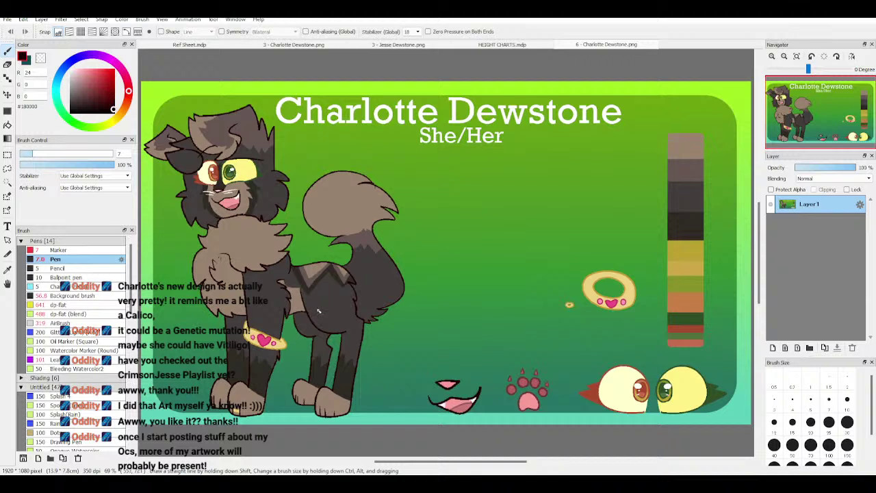
Step: Close the 6 - Charlotte Dewstone.png reference sheet
key(ctrl)
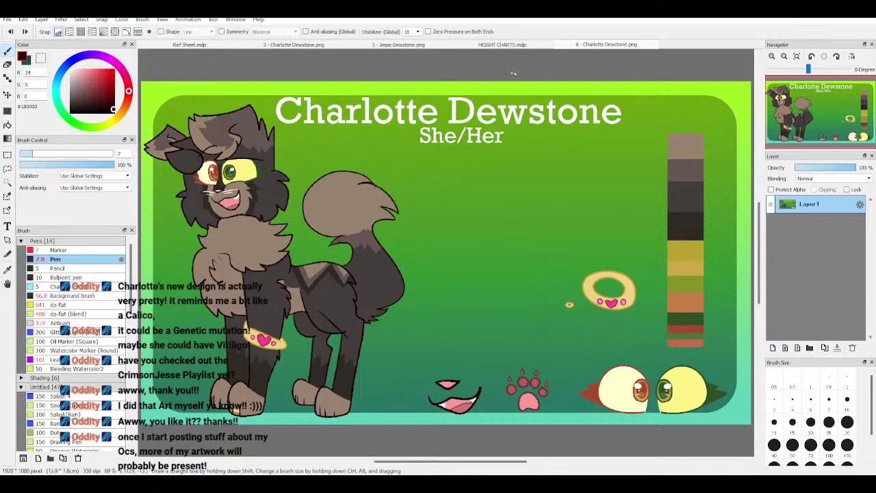
key(ctrl)
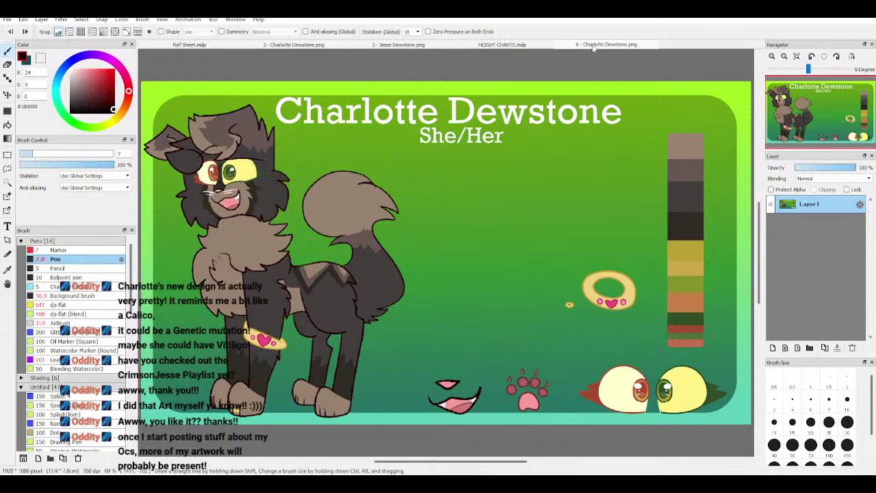
key(ctrl+w)
mouse_move(820, 114)
mouse_down()
mouse_move(812, 137)
mouse_move(819, 130)
mouse_up()
scroll(814, 137, up, 2)
scroll(819, 130, up, 2)
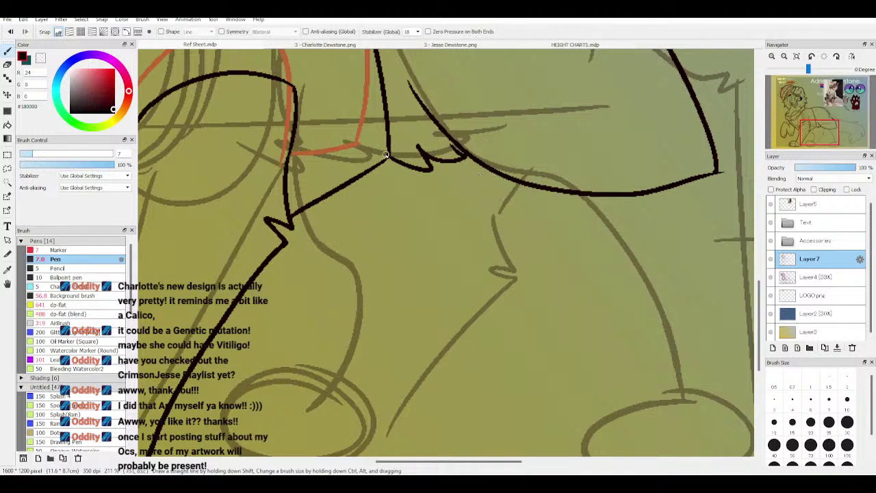
drag(386, 153, 350, 301)
key(ctrl+z)
mouse_move(386, 158)
mouse_down()
mouse_move(379, 168)
mouse_move(401, 314)
mouse_move(308, 411)
mouse_up()
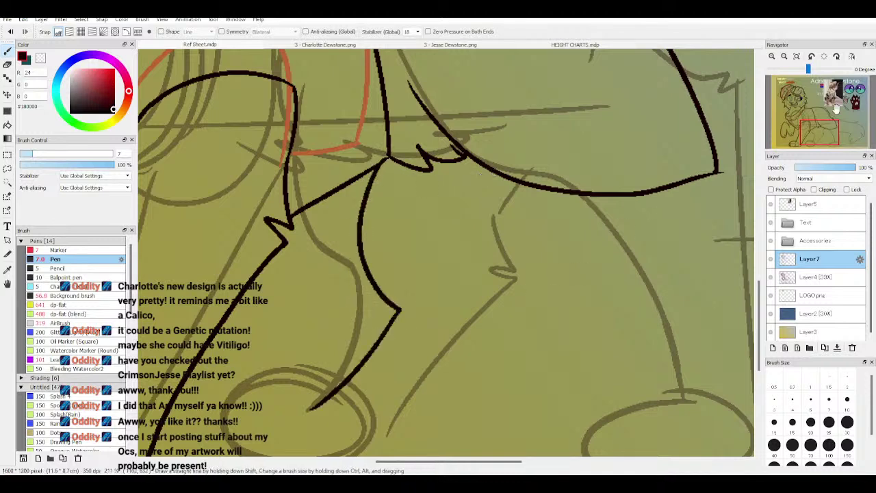
scroll(817, 131, down, 2)
drag(818, 131, 812, 140)
scroll(813, 140, up, 1)
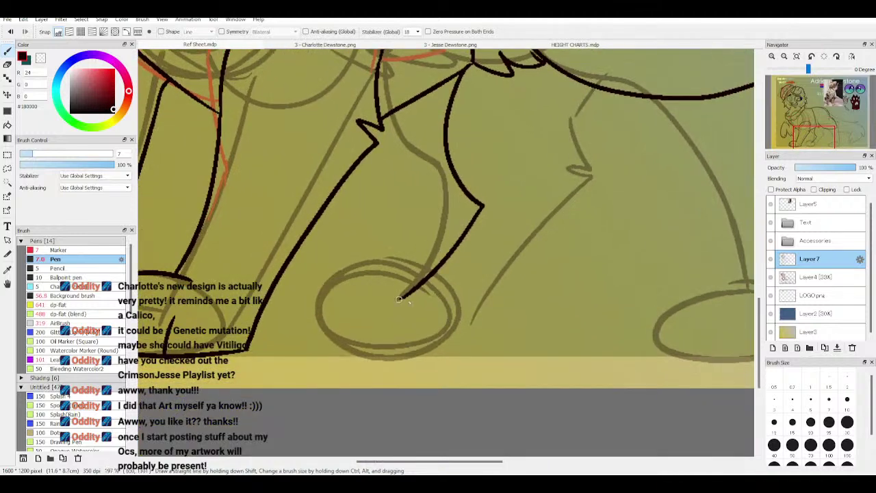
mouse_move(455, 296)
mouse_down()
mouse_move(353, 292)
mouse_move(320, 344)
mouse_move(330, 357)
mouse_move(447, 365)
mouse_move(492, 347)
mouse_move(615, 200)
mouse_up()
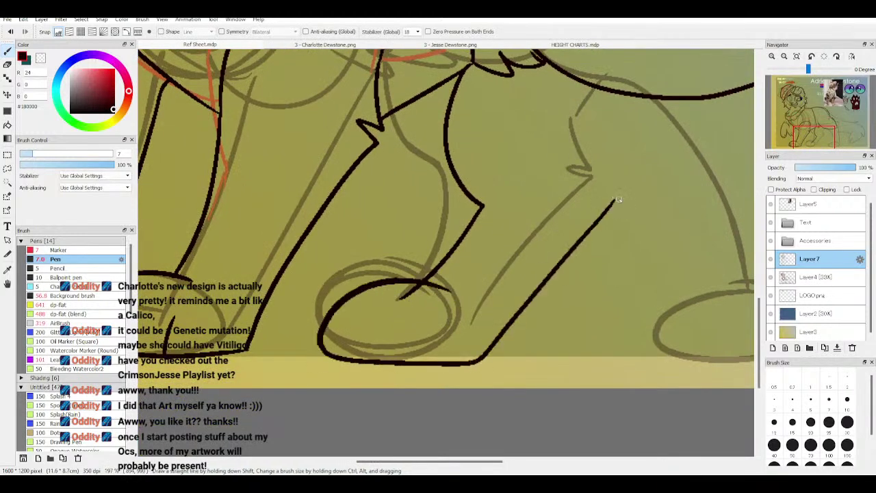
key(ctrl+z)
key(ctrl+z)
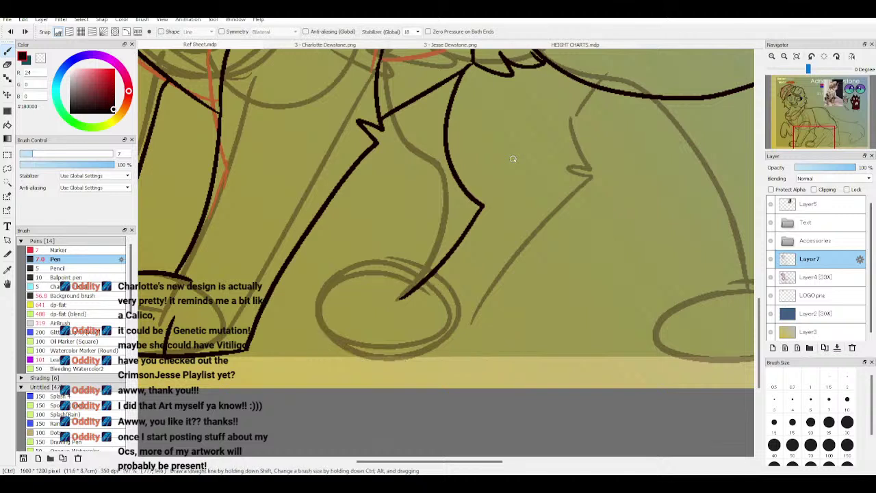
key(ctrl+z)
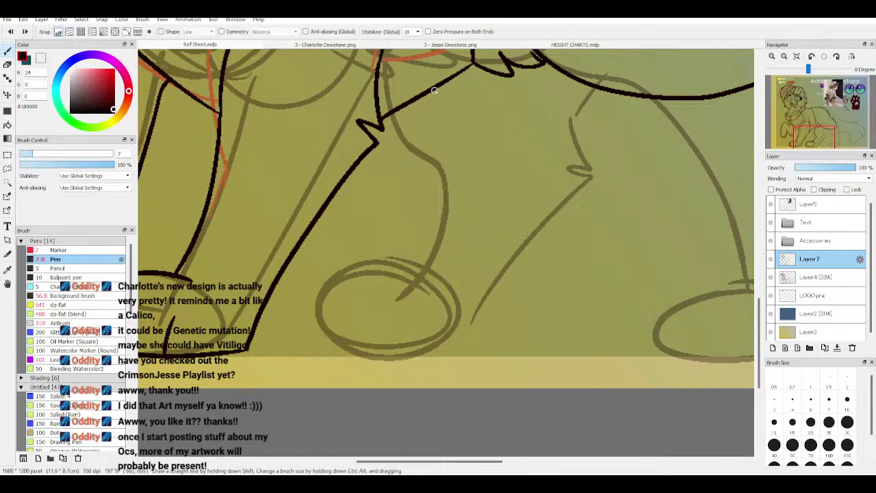
Step: Ink the far hind leg from the belly line, with its rounded paw, toe lines and a fur notch at the hock
mouse_move(423, 91)
mouse_down()
mouse_move(429, 196)
mouse_move(390, 280)
mouse_move(355, 282)
mouse_move(295, 349)
mouse_move(401, 356)
mouse_move(508, 242)
mouse_up()
drag(539, 210, 563, 191)
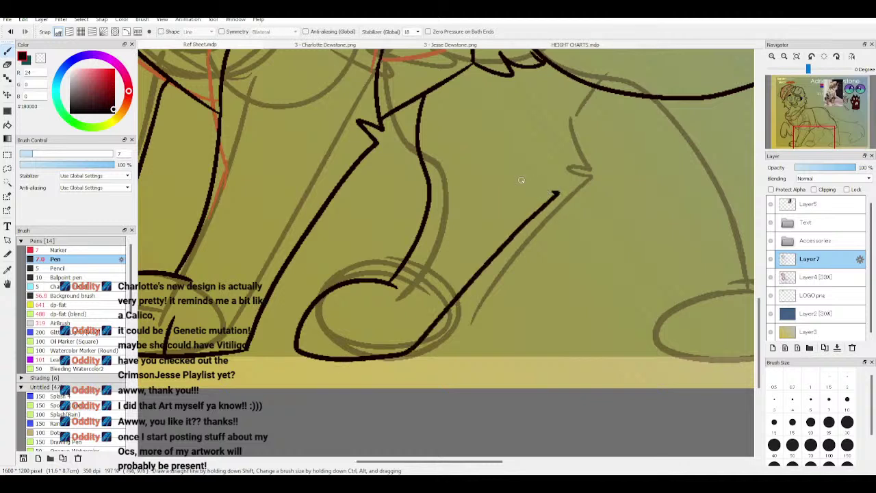
key(ctrl+z)
mouse_move(401, 296)
mouse_down()
mouse_move(377, 282)
mouse_move(345, 290)
mouse_move(314, 342)
mouse_move(329, 360)
mouse_move(417, 364)
mouse_move(458, 353)
mouse_move(569, 216)
mouse_move(582, 121)
mouse_move(612, 89)
mouse_up()
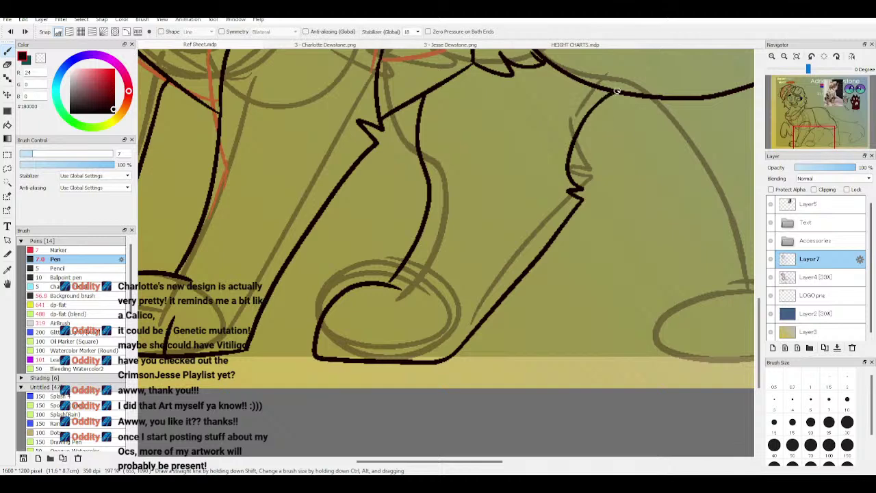
drag(378, 324, 368, 360)
scroll(827, 124, down, 5)
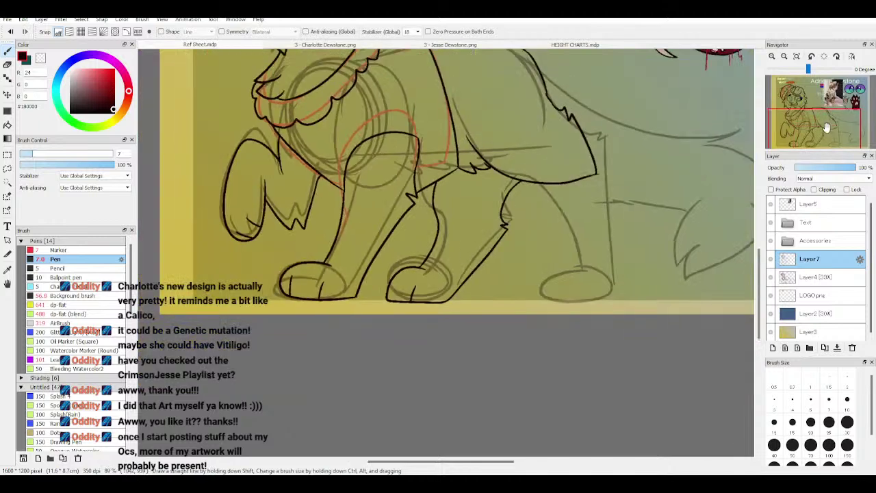
drag(826, 129, 839, 121)
scroll(839, 121, up, 2)
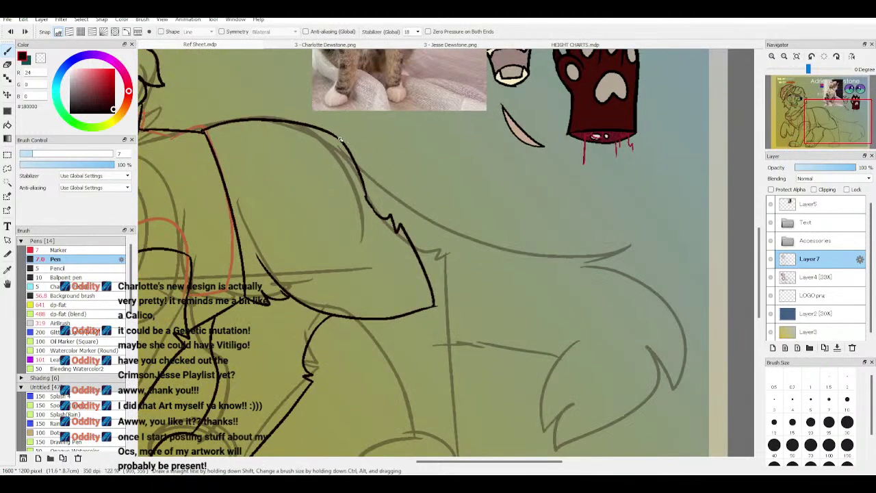
Step: Ink the tail from the rump with a pointed fur notch, a curled split-tip tuft and the lower edge back to the thigh
mouse_move(345, 145)
mouse_down()
mouse_move(512, 195)
mouse_move(471, 199)
mouse_move(526, 204)
mouse_up()
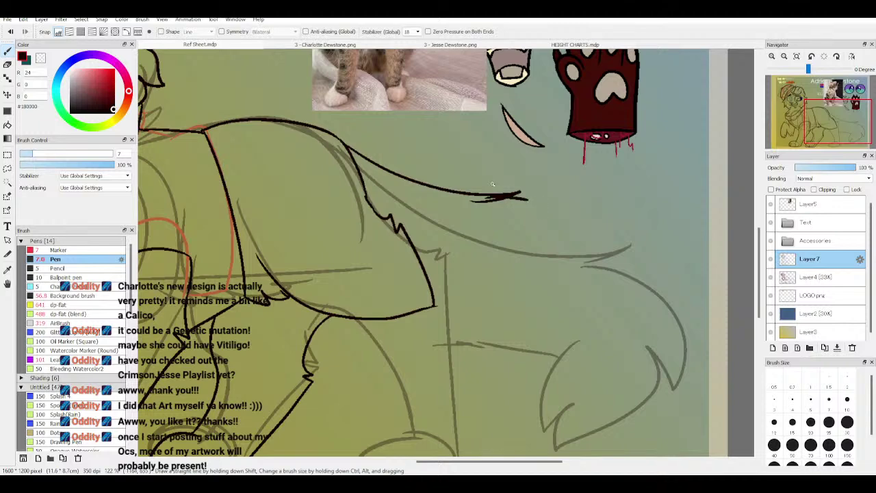
key(ctrl+z)
drag(832, 122, 837, 125)
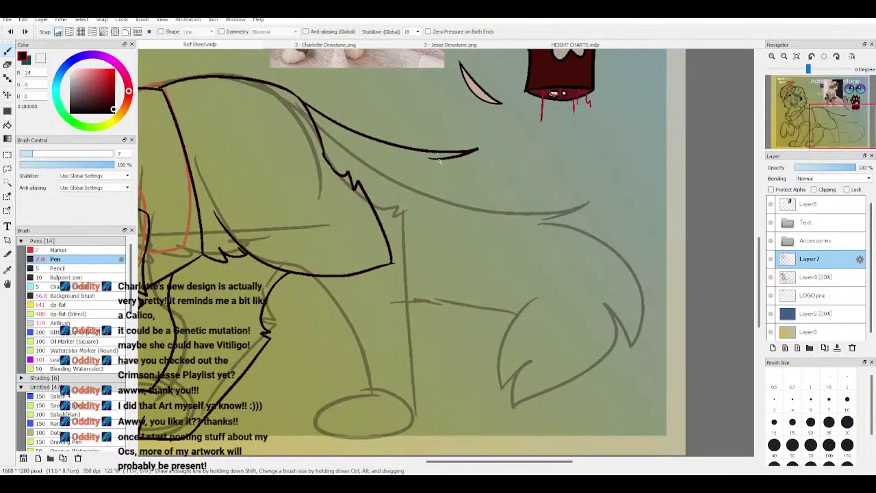
drag(542, 227, 591, 282)
mouse_move(544, 257)
mouse_down()
mouse_move(464, 364)
mouse_move(468, 319)
mouse_move(439, 346)
mouse_move(421, 328)
mouse_move(482, 246)
mouse_move(467, 274)
mouse_move(447, 245)
mouse_move(476, 230)
mouse_move(383, 208)
mouse_up()
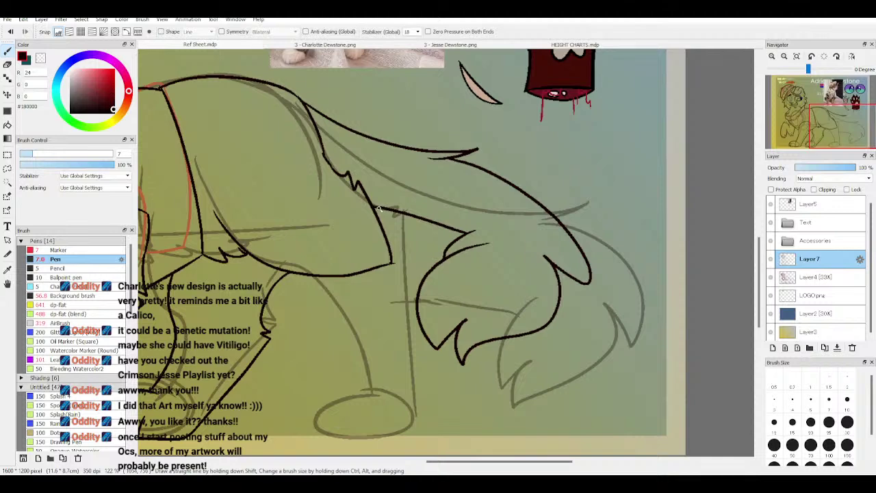
Step: Hide the rough sketch layer, Layer4, so only the inked line art of the cat shows
scroll(837, 123, down, 1)
click(797, 56)
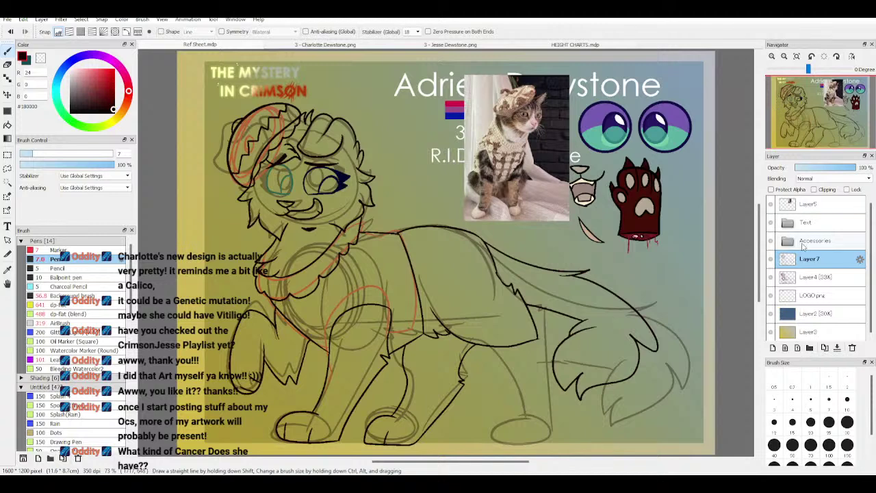
click(771, 277)
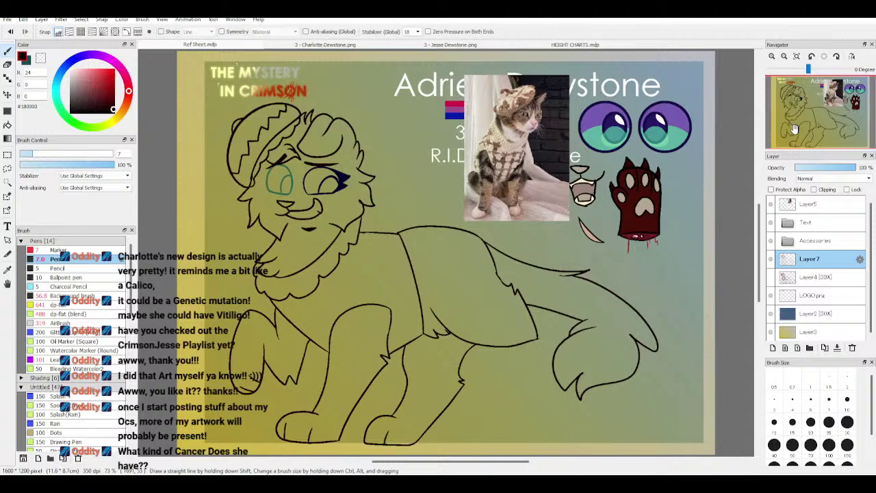
Step: Ink a raised back line for the garment from the neck to the rear hem and erase the old line beneath it
drag(812, 121, 820, 122)
key(ctrl+Up)
key(ctrl+Up)
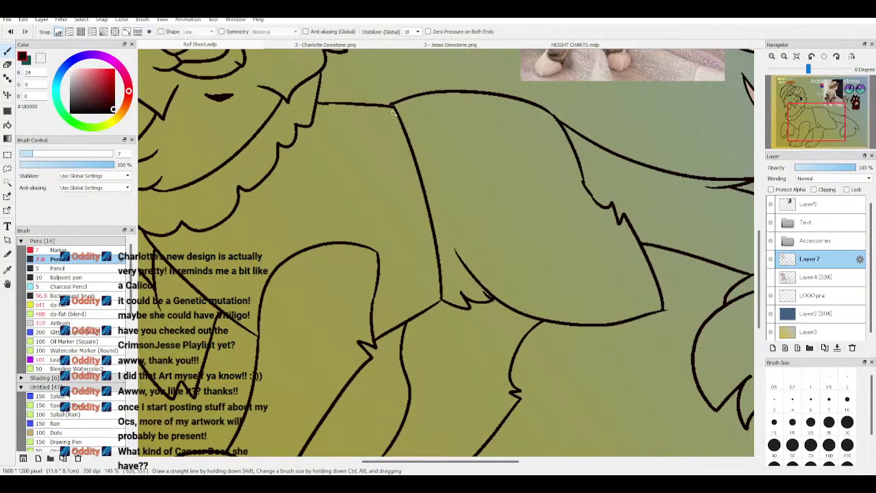
drag(397, 115, 381, 90)
mouse_move(319, 103)
mouse_down()
mouse_move(389, 103)
mouse_move(409, 114)
mouse_move(384, 89)
mouse_move(317, 90)
mouse_up()
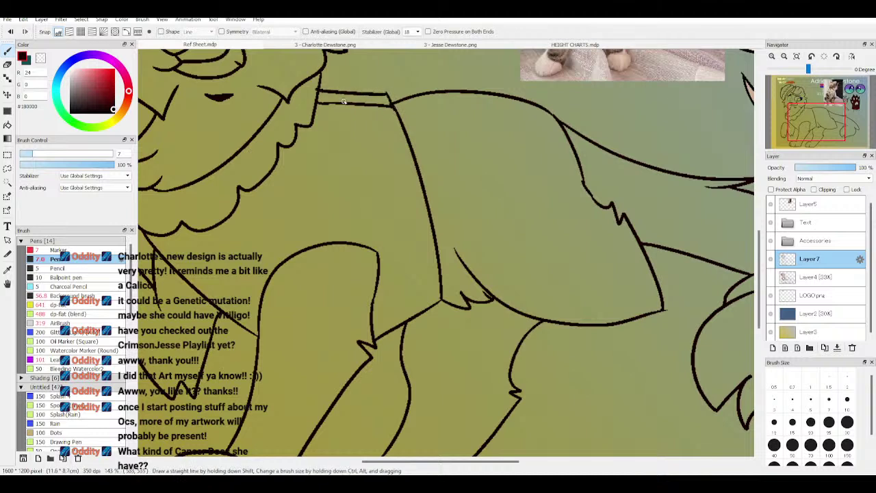
key(ctrl+z)
mouse_move(386, 93)
mouse_down()
mouse_move(319, 95)
mouse_move(320, 73)
mouse_move(322, 102)
mouse_move(384, 108)
mouse_move(396, 118)
mouse_up()
key(ctrl+z)
click(40, 58)
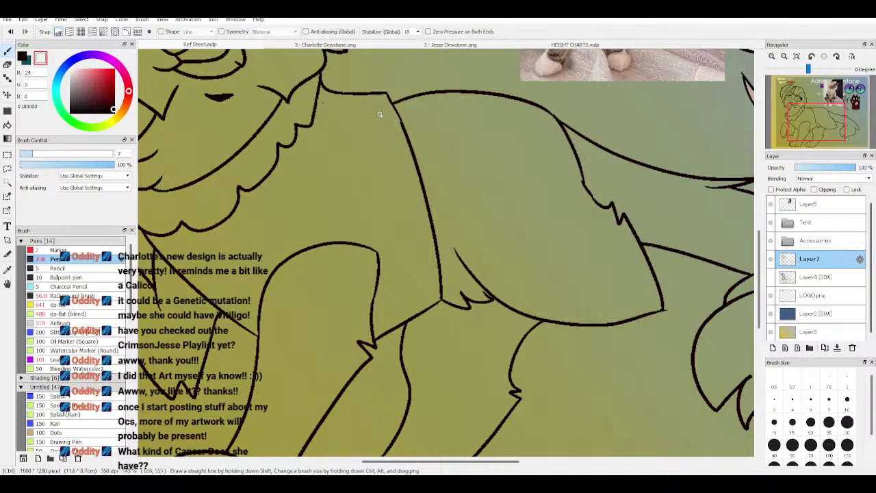
key(ctrl+z)
key(ctrl+z)
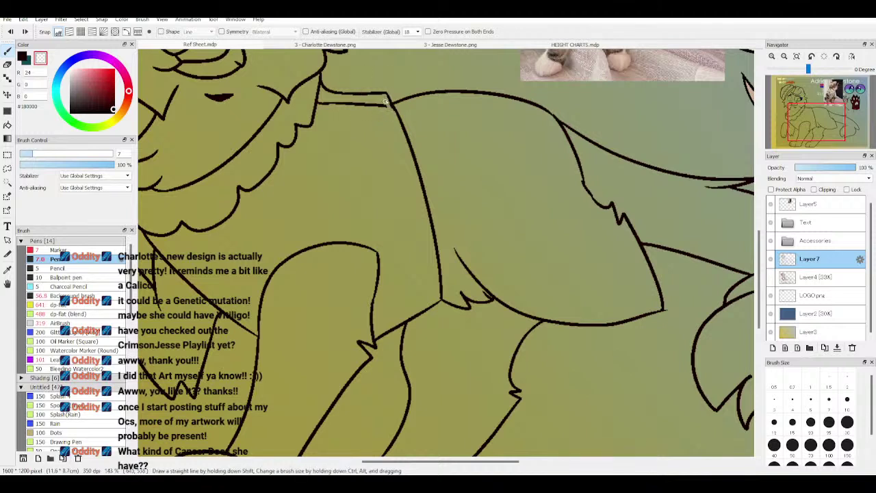
mouse_move(387, 109)
mouse_down()
mouse_move(322, 103)
mouse_move(382, 109)
mouse_up()
Step: Ink a raised start of the back line behind the garment's hem, blending into the arch, and erase the overlapping old line
scroll(819, 117, down, 3)
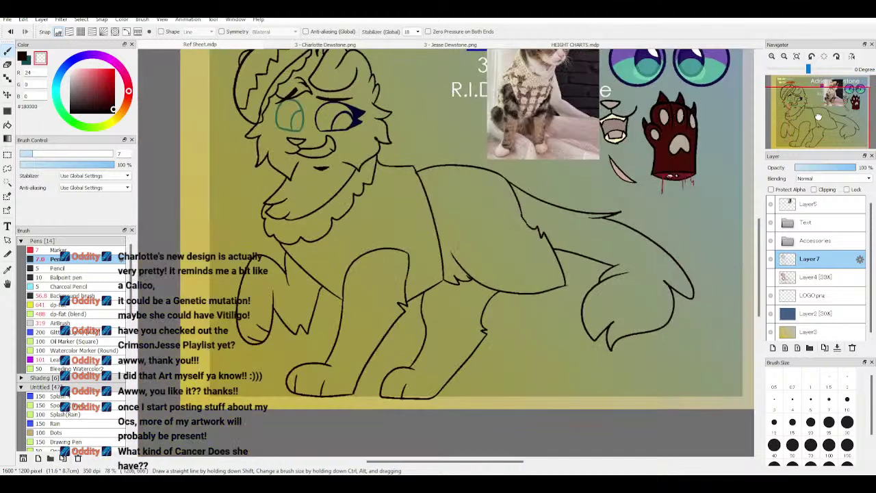
scroll(818, 117, down, 2)
scroll(827, 142, up, 1)
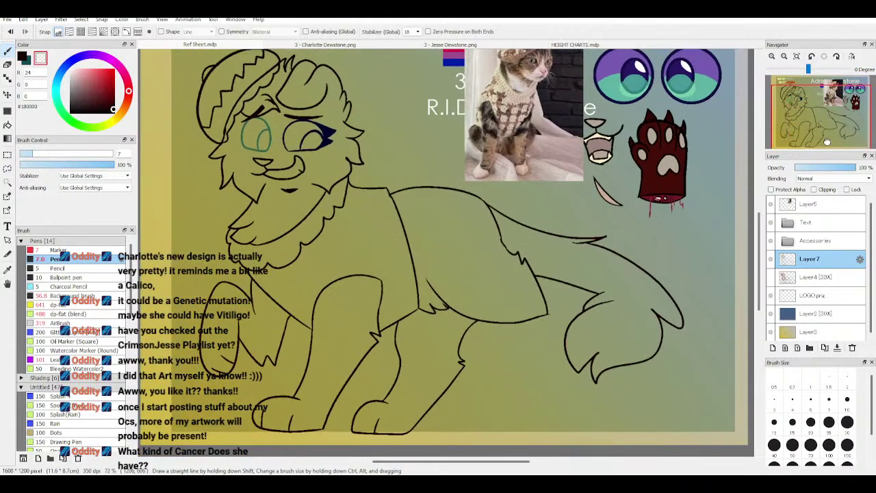
scroll(827, 141, up, 2)
key(x)
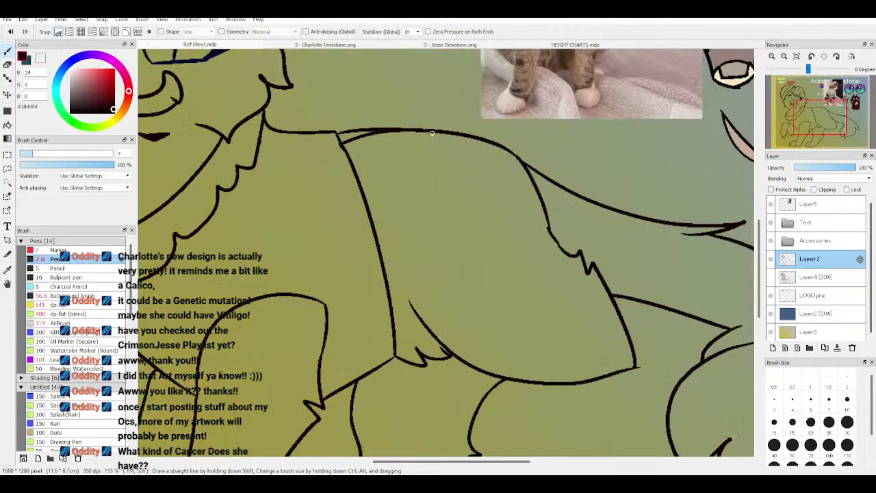
key(x)
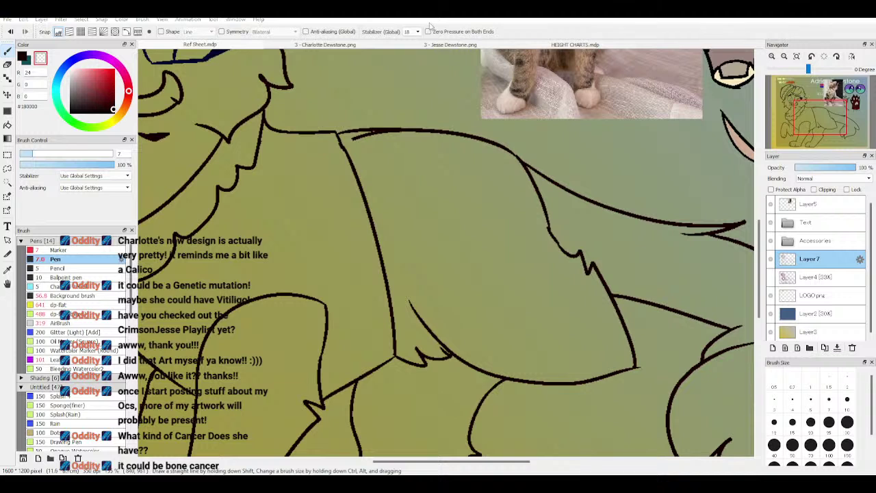
drag(365, 143, 408, 138)
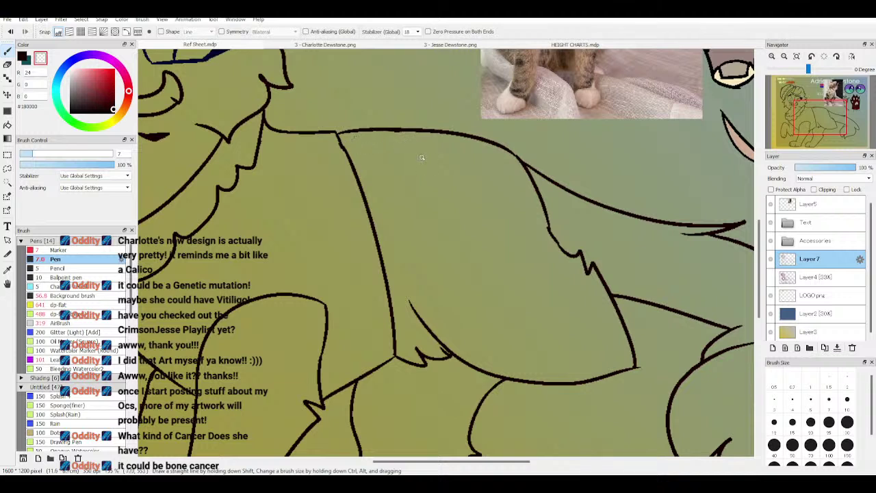
Step: Ink a wavy, scalloped trim along the front side of the garment's rear hem, from the back down to the belly
key(z)
mouse_move(824, 122)
mouse_down()
mouse_move(814, 114)
mouse_move(821, 120)
mouse_up()
scroll(813, 116, down, 2)
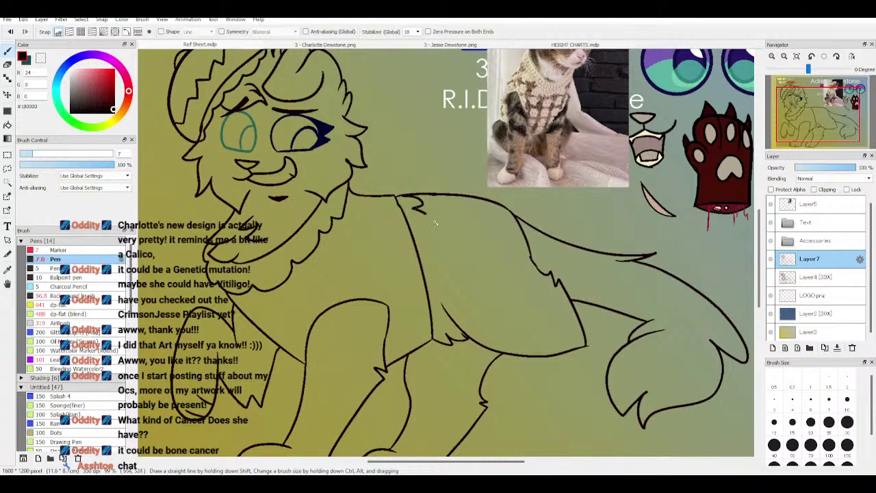
key(ctrl+z)
drag(387, 197, 392, 242)
drag(406, 279, 410, 305)
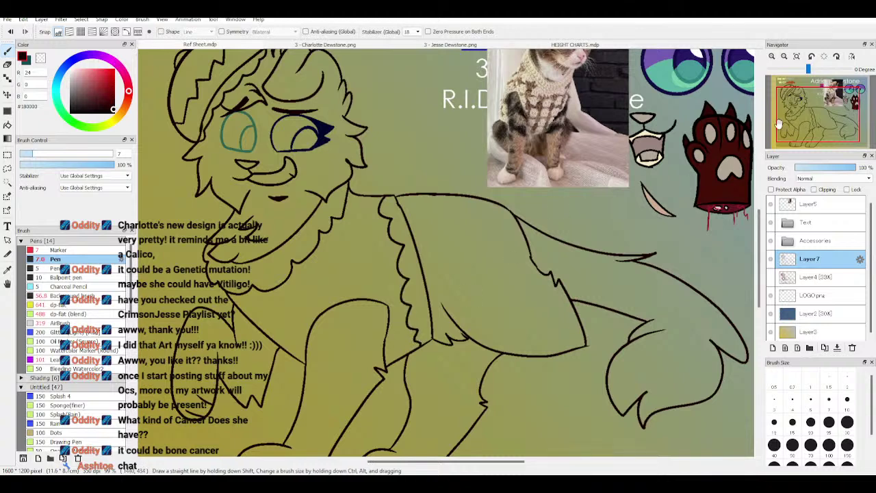
Step: Sample the green of the eye outline and ink two pointed lashes on that eye's outer edge
scroll(812, 118, down, 3)
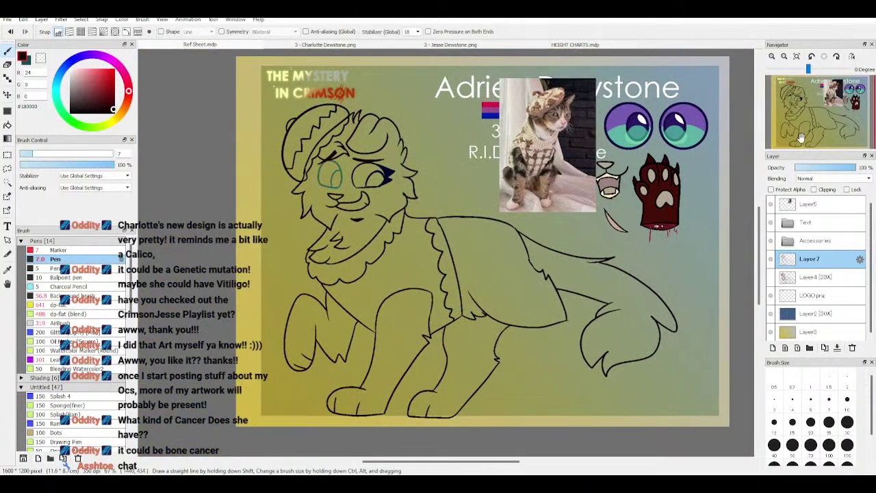
drag(803, 131, 796, 100)
scroll(797, 104, up, 3)
scroll(796, 101, up, 2)
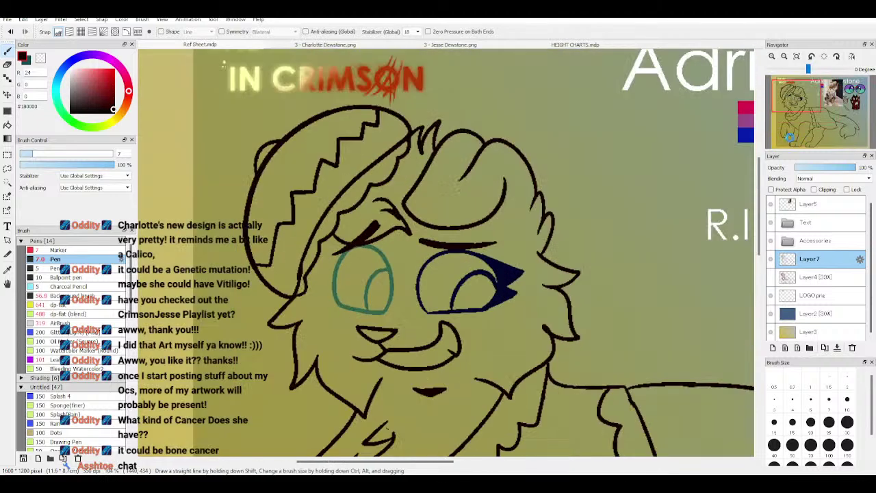
scroll(792, 102, up, 4)
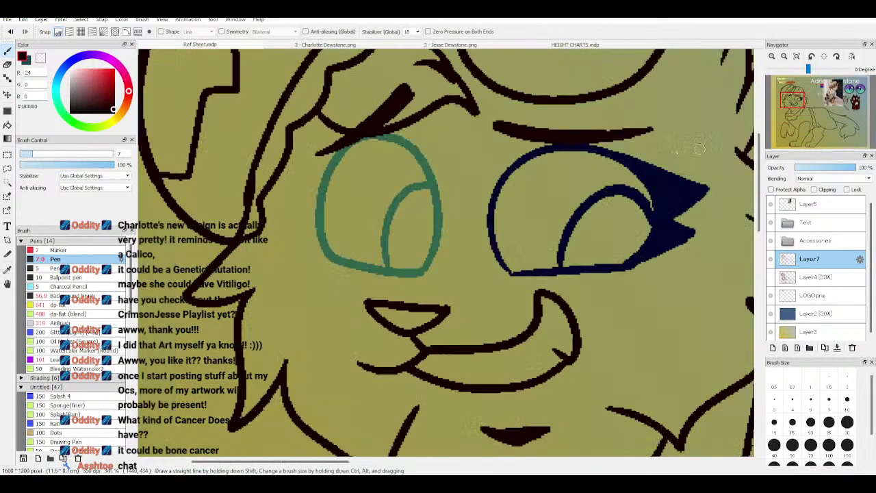
alt+click(387, 131)
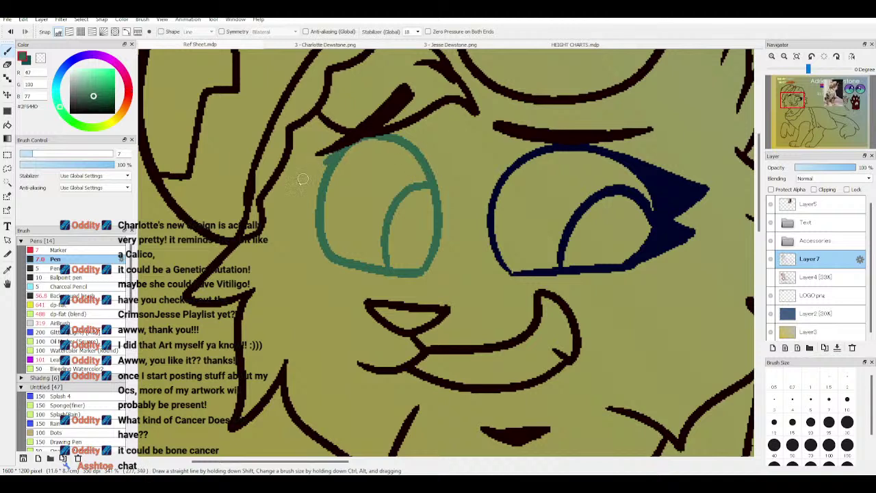
mouse_move(327, 159)
mouse_down()
mouse_move(316, 203)
mouse_move(285, 221)
mouse_up()
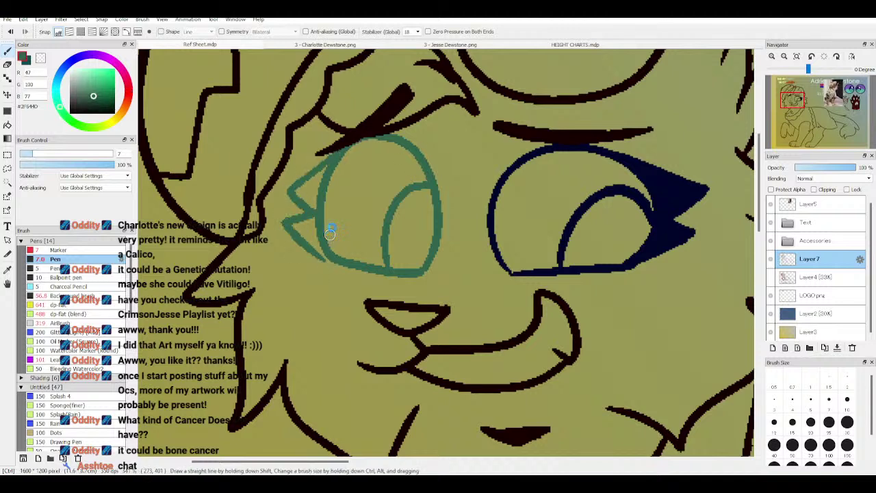
key(ctrl+z)
key(ctrl+z)
mouse_move(328, 156)
mouse_down()
mouse_move(291, 226)
mouse_move(335, 267)
mouse_move(357, 267)
mouse_up()
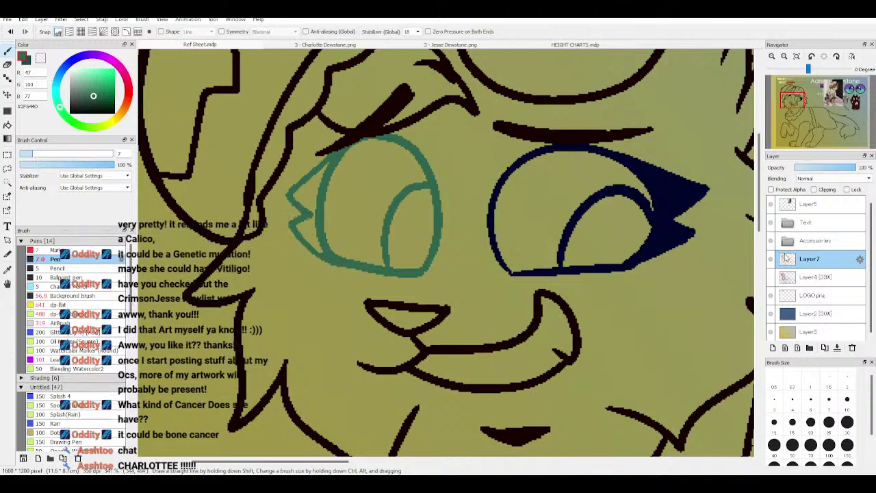
Step: Hide the logo and background layers and fill the outlined lashes with the same green
click(771, 313)
click(771, 331)
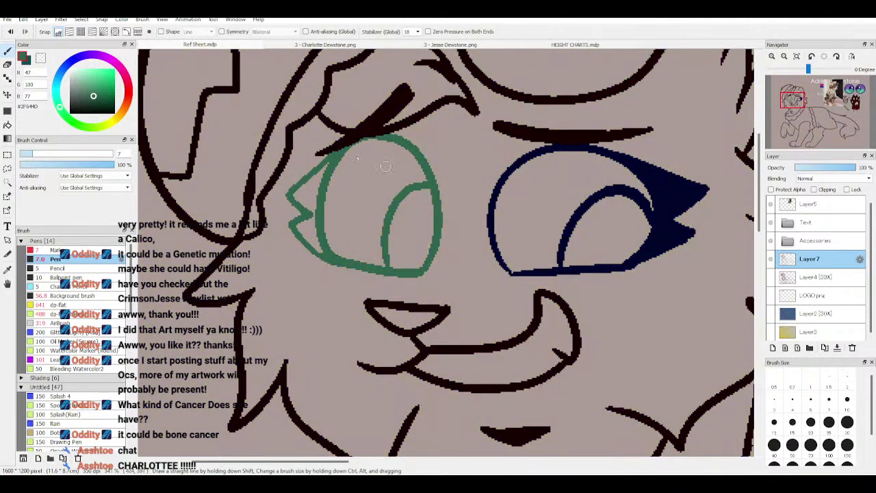
key(g)
click(324, 177)
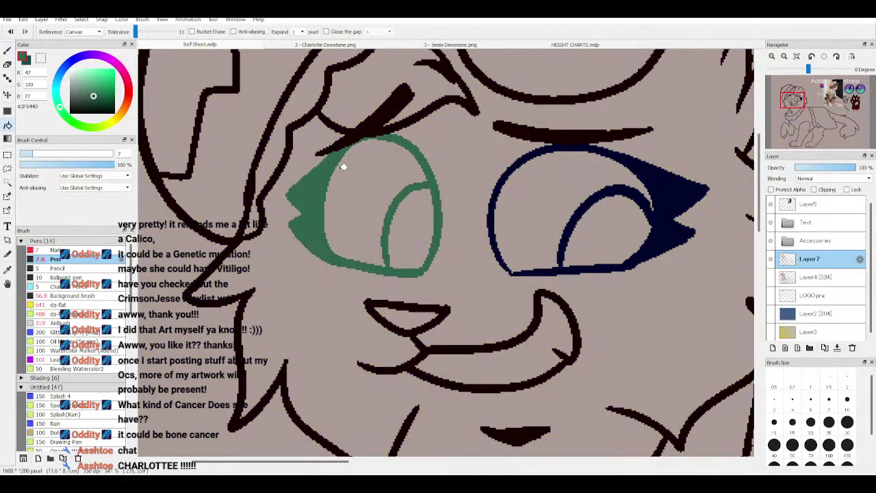
Step: Delete Layer5 with the cat photo and hide the Text and Accessories folders
click(798, 57)
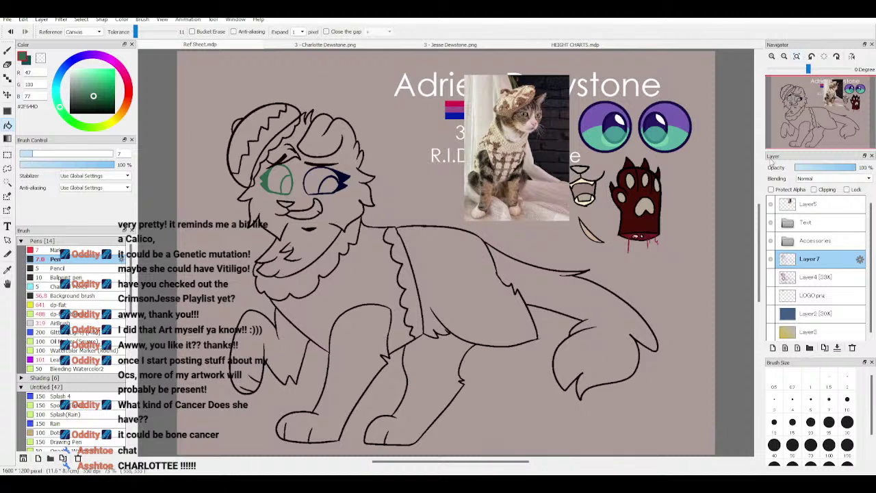
click(817, 278)
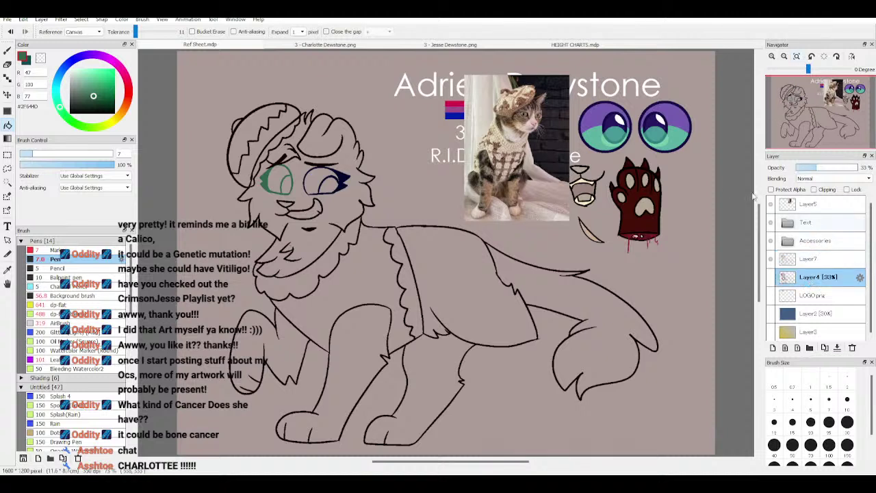
click(822, 205)
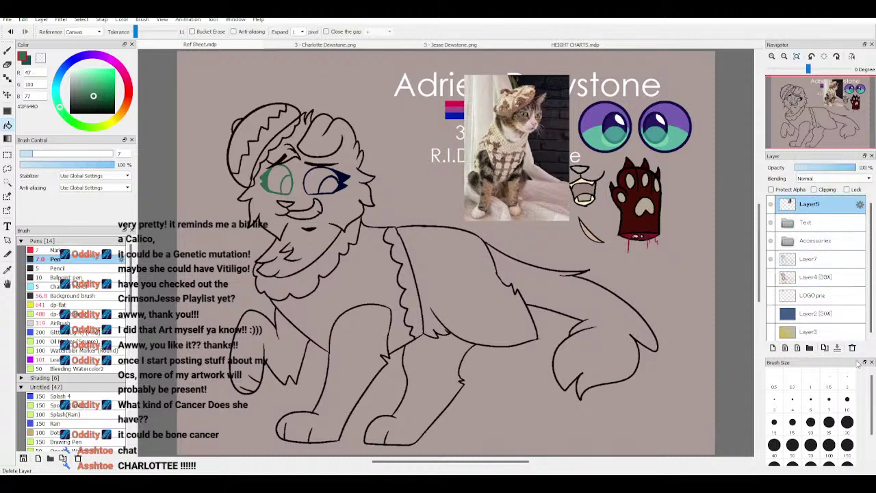
click(853, 349)
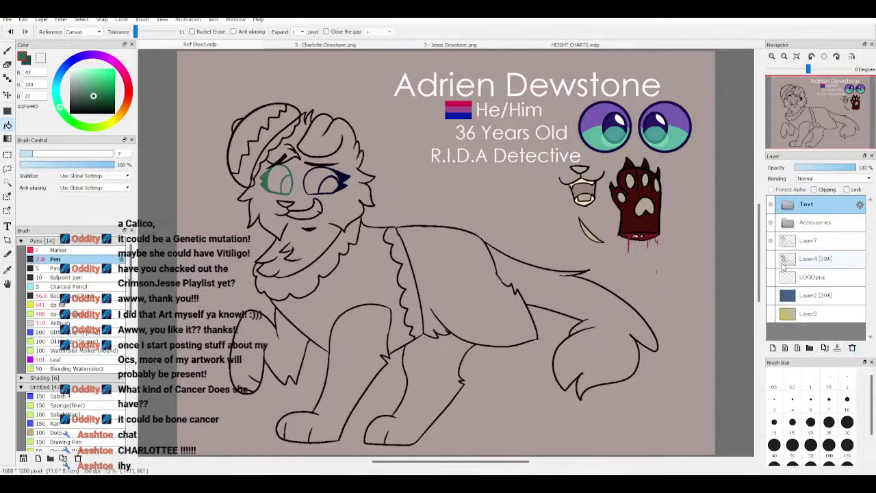
click(771, 222)
click(771, 204)
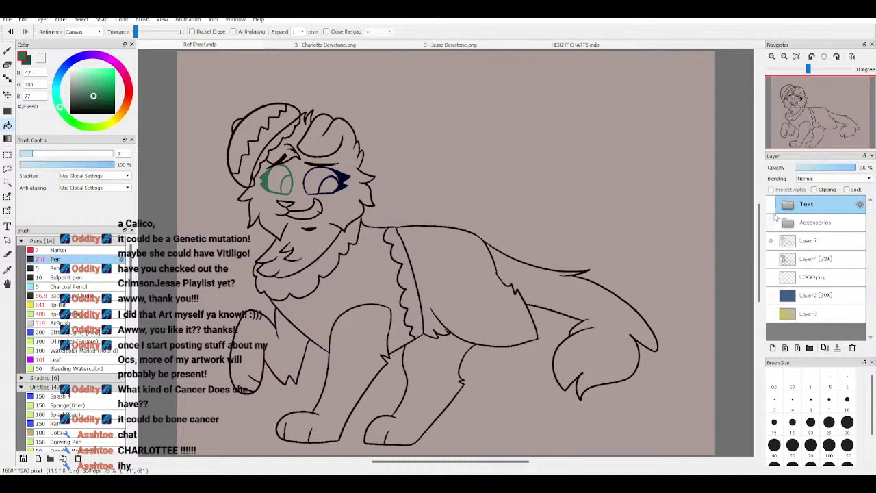
Step: Add a new layer beneath the line art and delete the rough sketch layer, Layer4
key(ctrl+z)
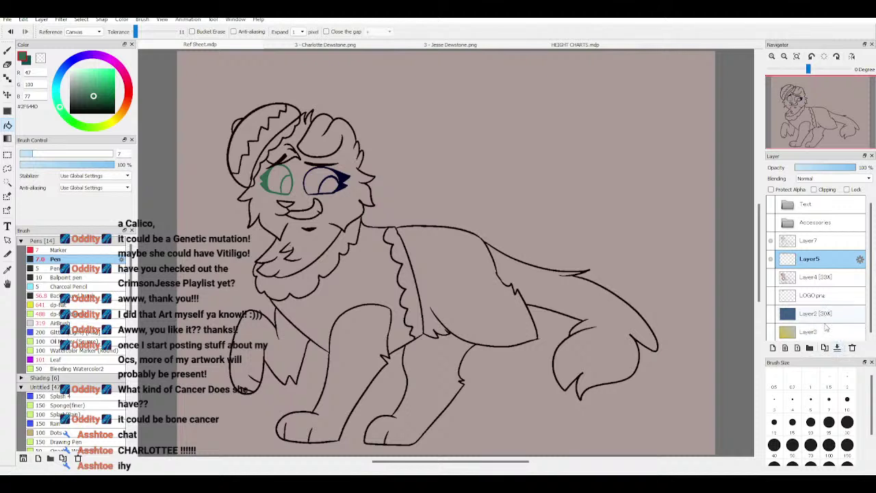
click(810, 281)
click(852, 348)
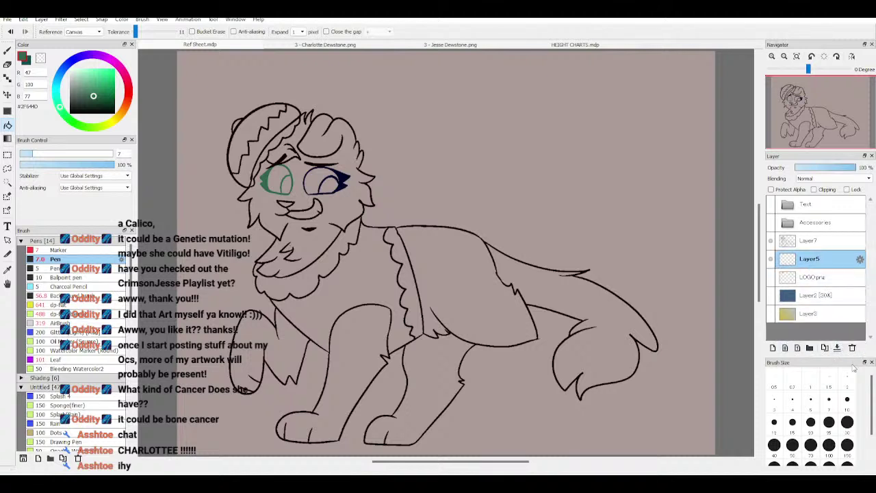
Step: Magic-wand select the empty area around the cat and invert the selection to cover the whole character
click(7, 181)
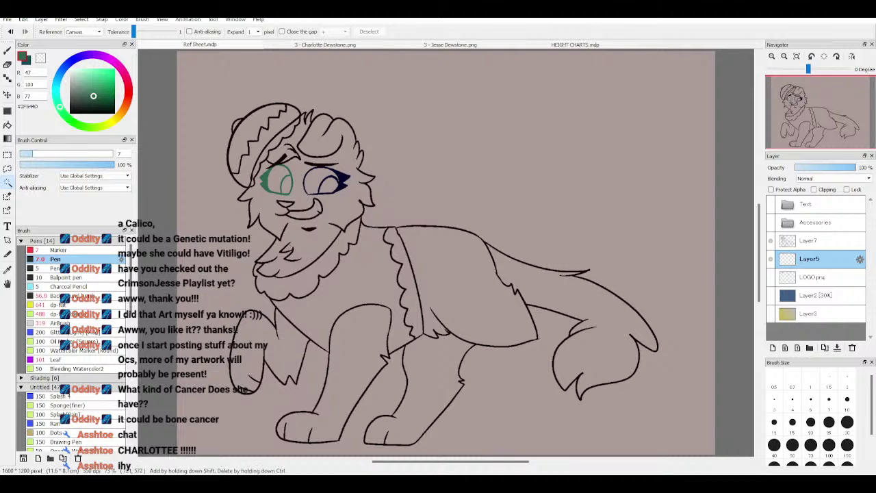
click(222, 242)
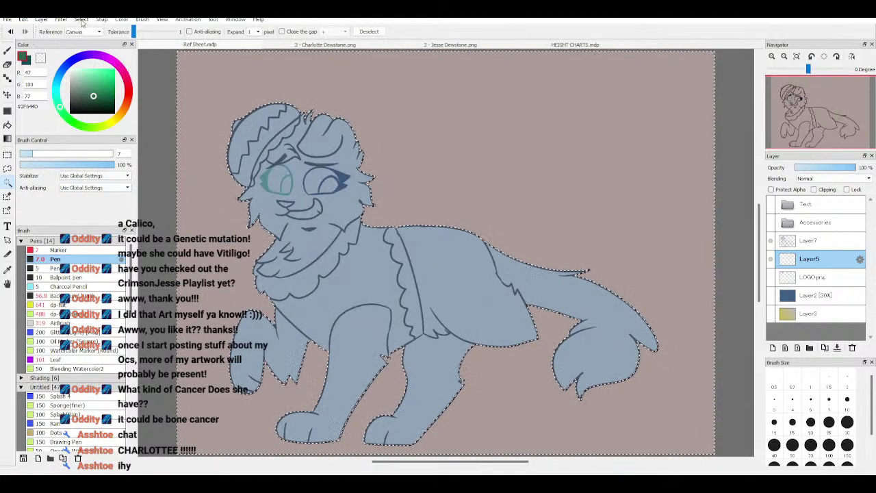
key(ctrl+shift+i)
Step: Open the 3 - Charlotte Dewstone.png reference sheet and examine the full character design and its coloring
click(304, 45)
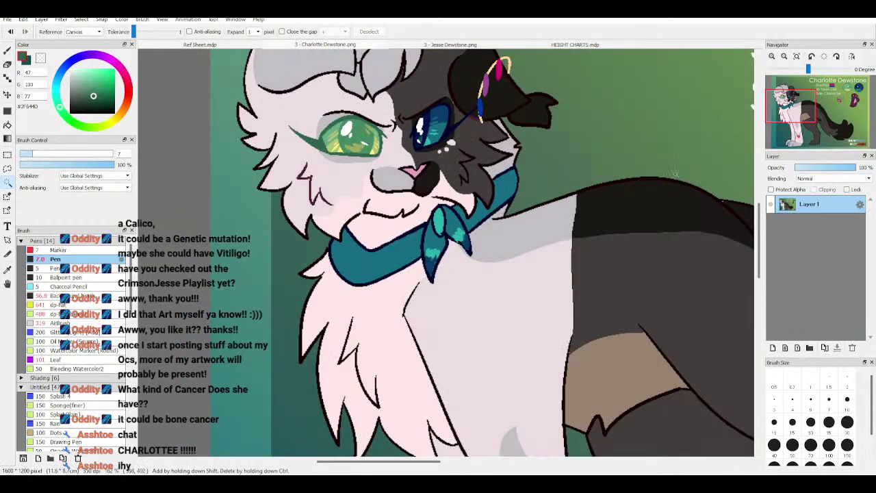
scroll(796, 108, down, 3)
drag(796, 108, 804, 113)
scroll(804, 113, down, 1)
click(797, 56)
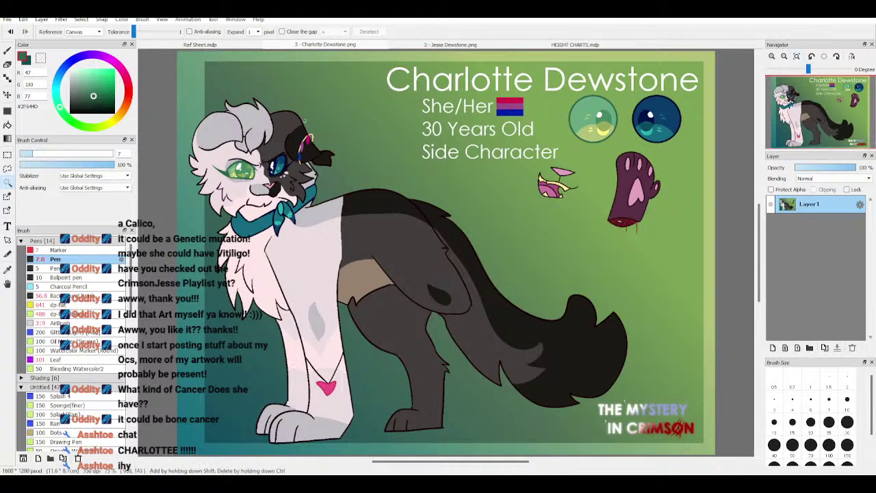
Step: Sample the pale pink chest fur color #FFE8E8 from the Charlotte sheet, fill the selected character on Layer5, and clear the selection
click(318, 254)
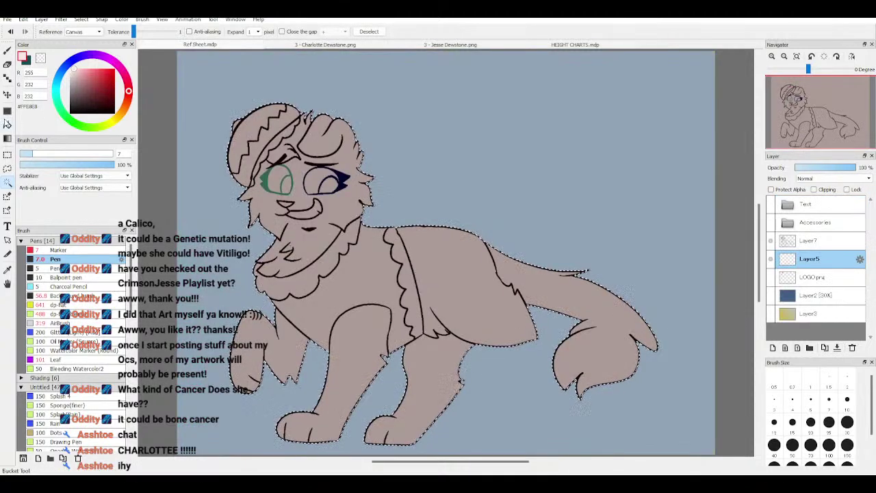
click(8, 111)
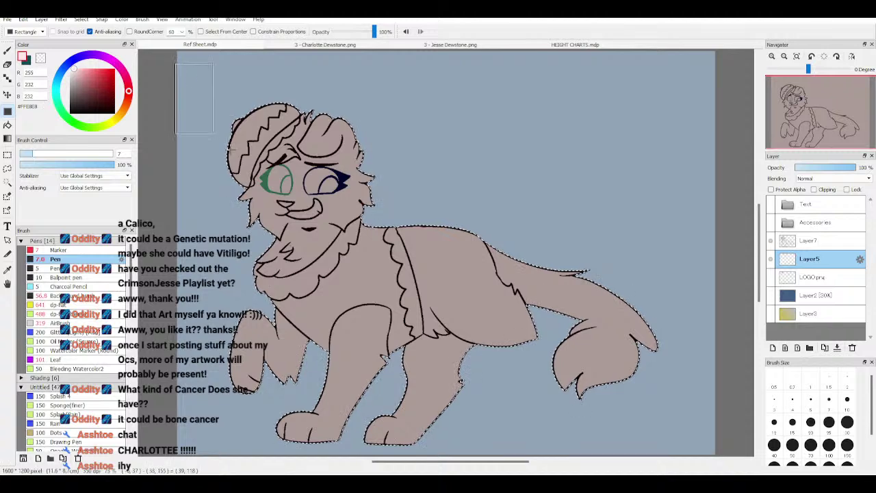
drag(175, 64, 716, 468)
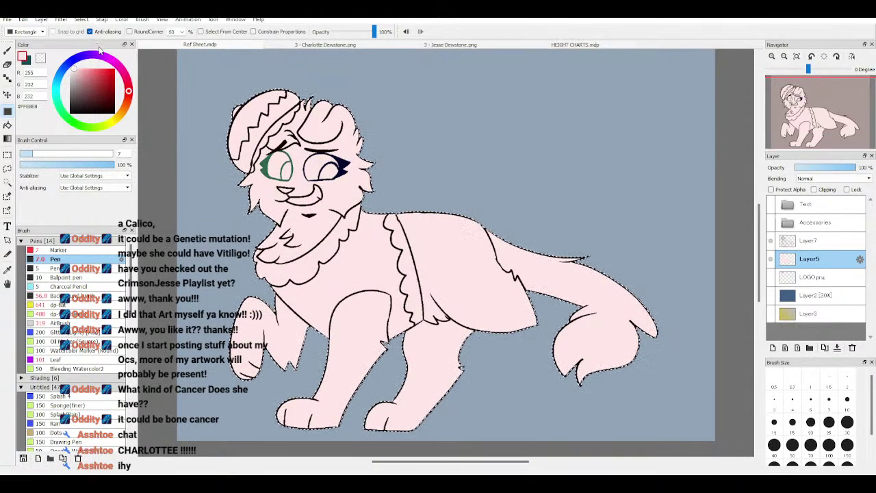
key(ctrl+shift+i)
key(ctrl+d)
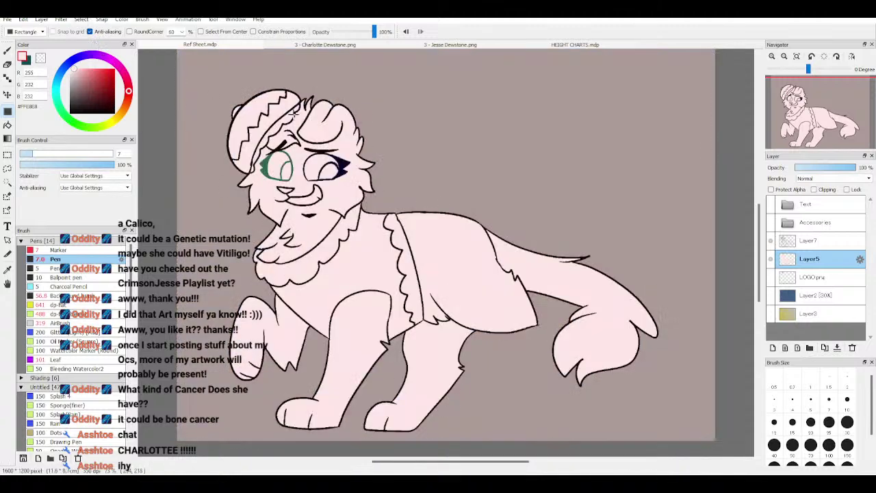
Step: Turn on alpha protection for Layer5 and show the background, logo, Accessories and Text content again
click(771, 189)
click(771, 276)
click(771, 222)
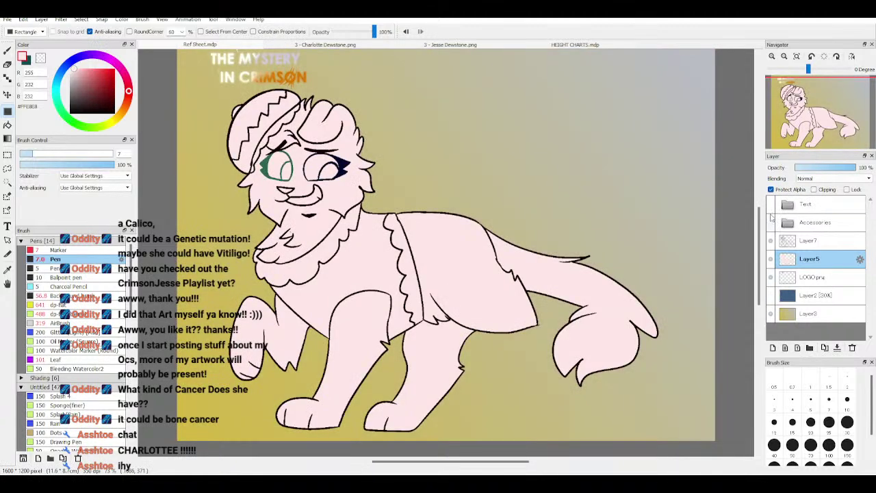
click(771, 204)
Step: Expand the Text folder and change the sheet's title text to "Charlotte Dewstone"
click(781, 204)
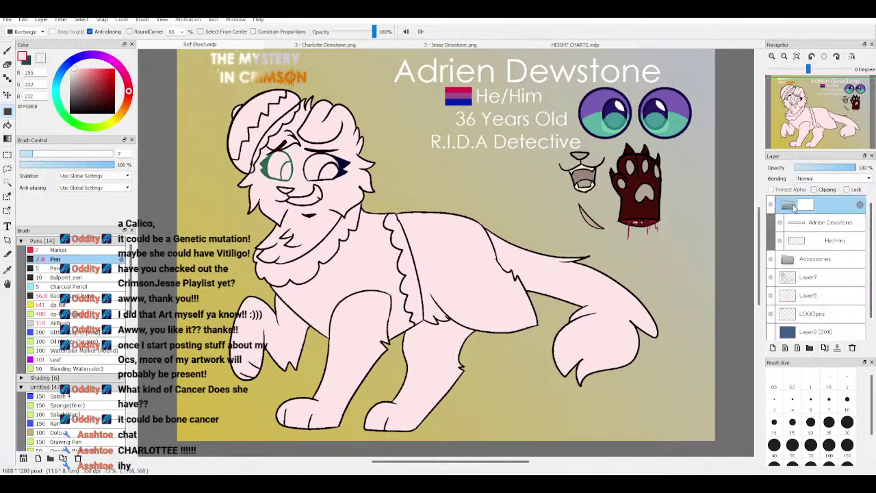
click(804, 228)
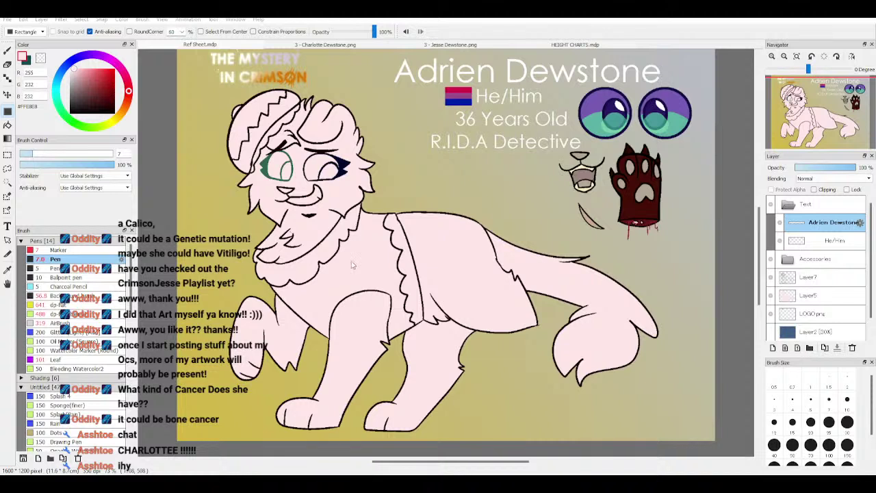
click(448, 316)
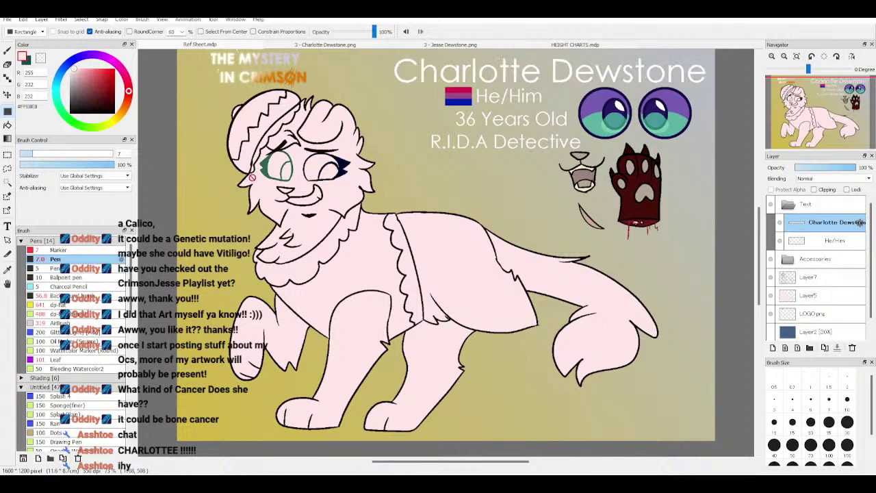
Step: Show the Layer2 backdrop and move the title slightly up and left to fit inside the frame
key(k)
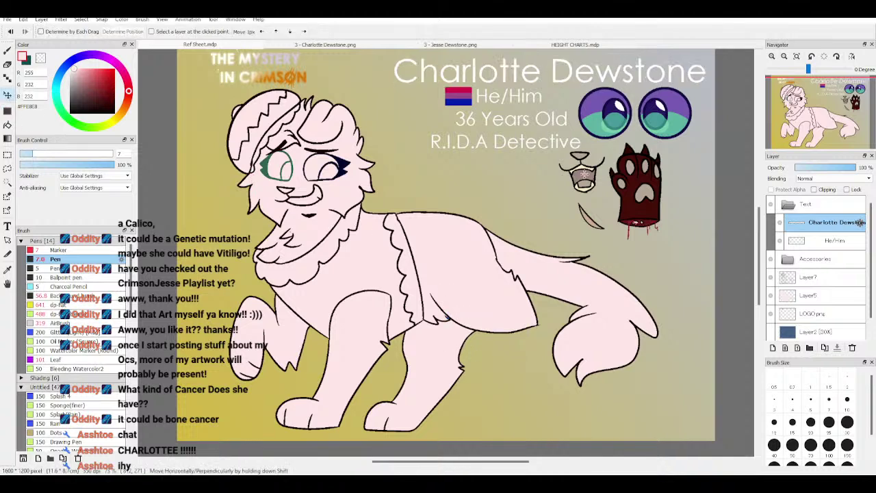
click(770, 332)
drag(568, 66, 551, 62)
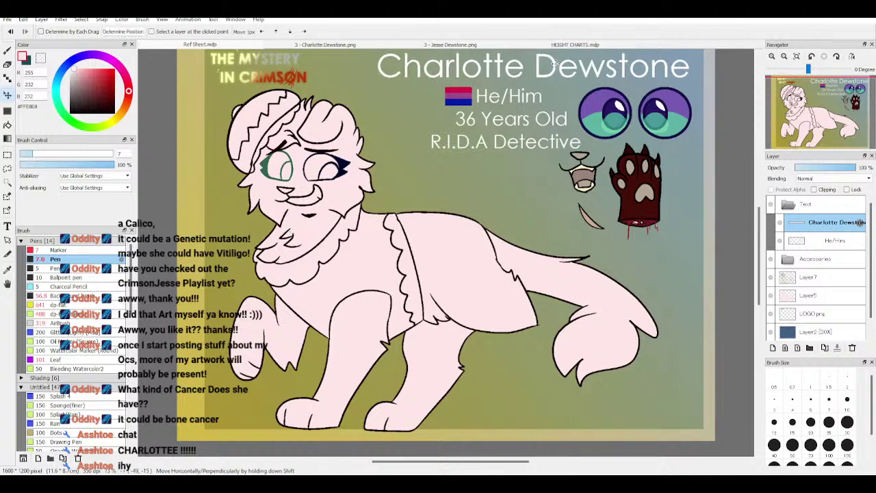
Step: Edit the details text to read "She/Her", "30 Years Old" and "Actress", with the last line centered by spacing
scroll(825, 101, down, 1)
scroll(860, 242, down, 1)
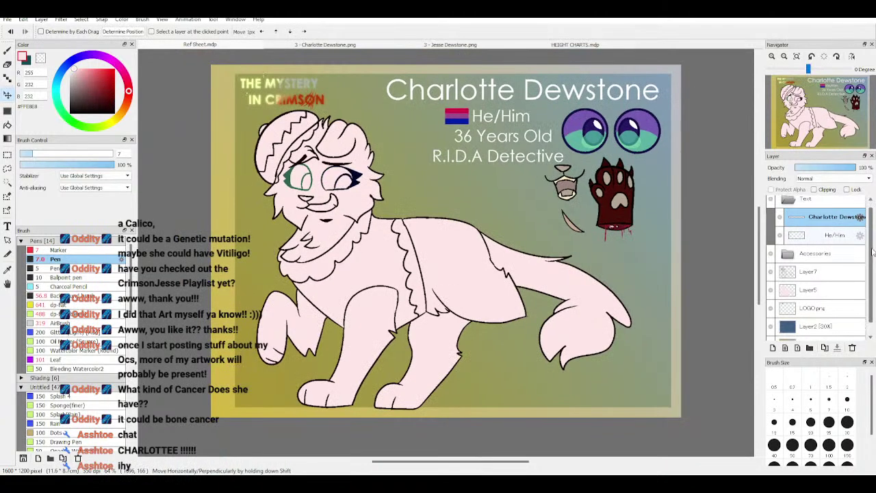
click(824, 224)
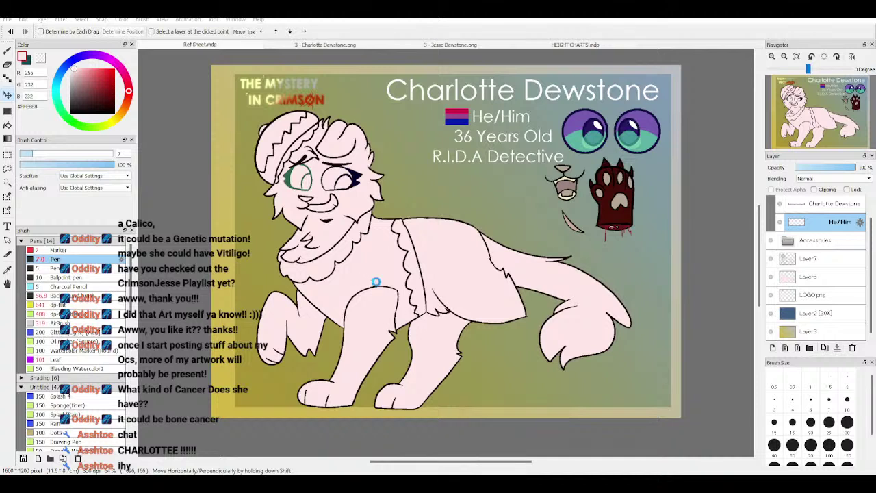
key(ctrl+y)
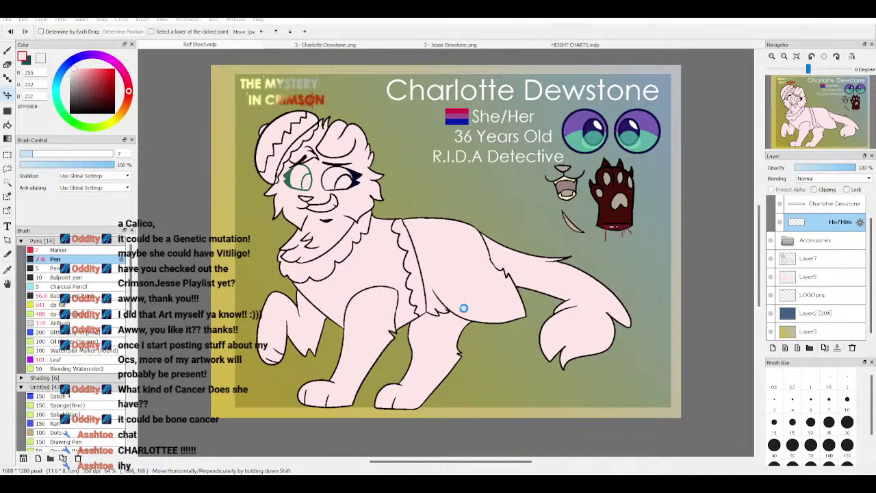
key(ctrl+y)
key(ctrl+z)
key(ctrl+z)
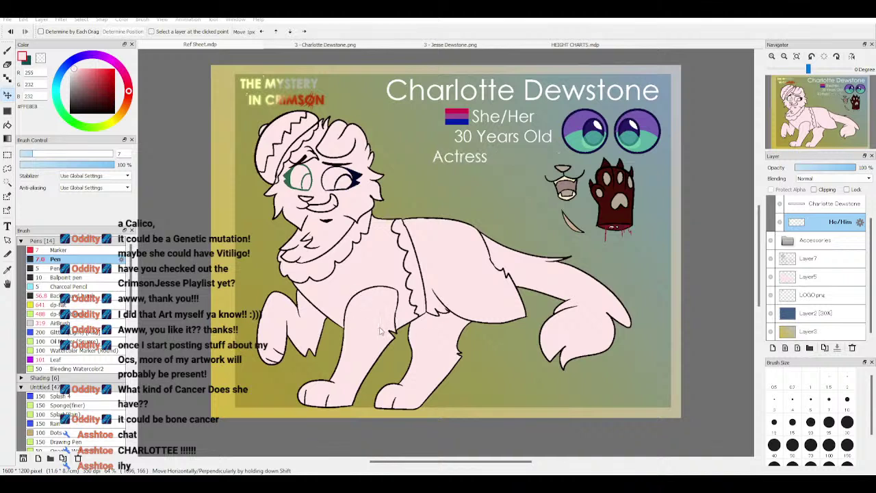
drag(411, 350, 456, 366)
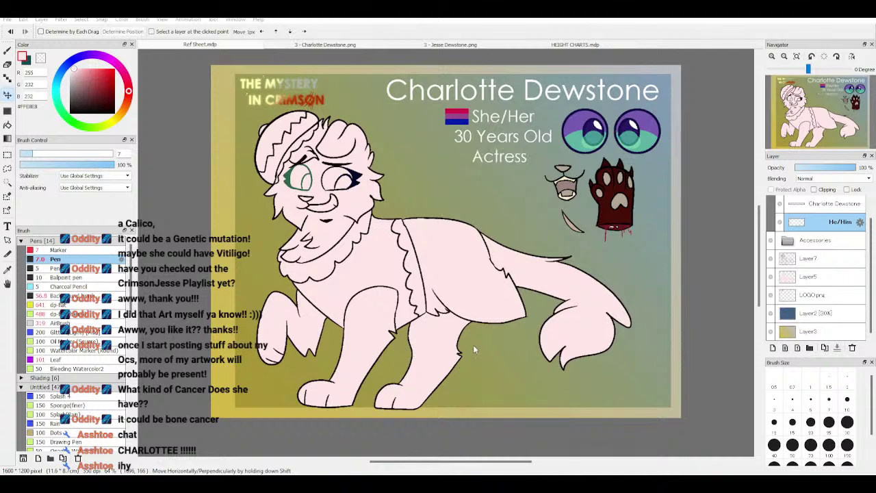
drag(484, 317, 488, 317)
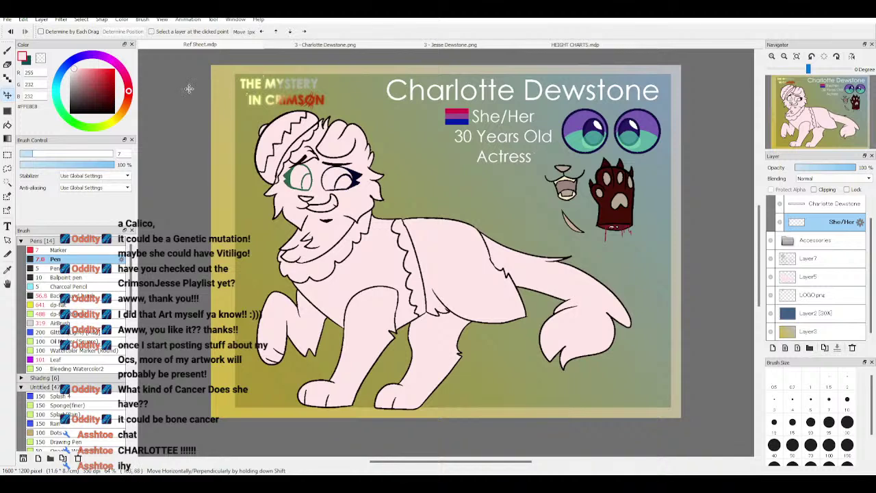
Step: Nudge the details text slightly right and up, and move the Flag layer in the Accessories folder to match beside "She/Her"
click(840, 101)
scroll(435, 198, up, 4)
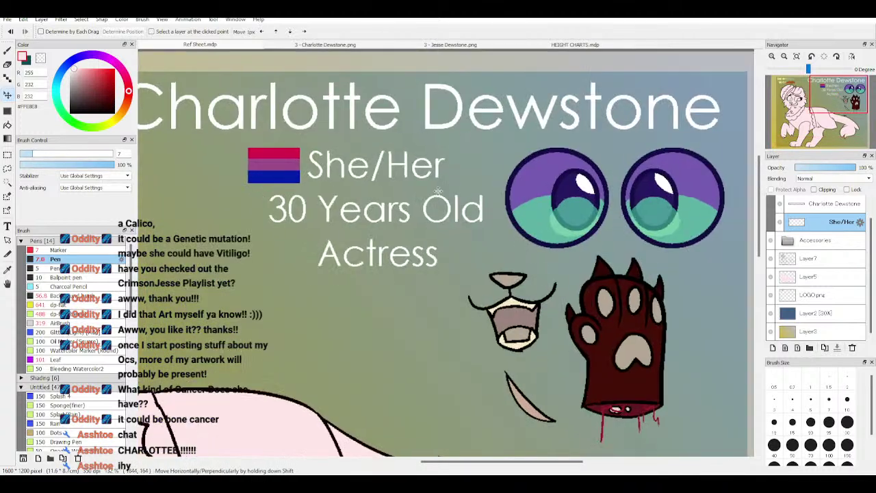
drag(434, 199, 437, 202)
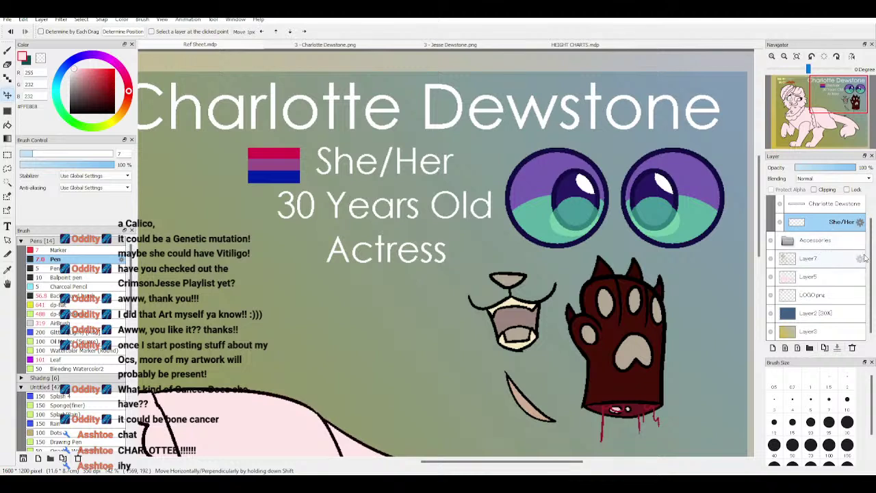
click(790, 240)
click(814, 294)
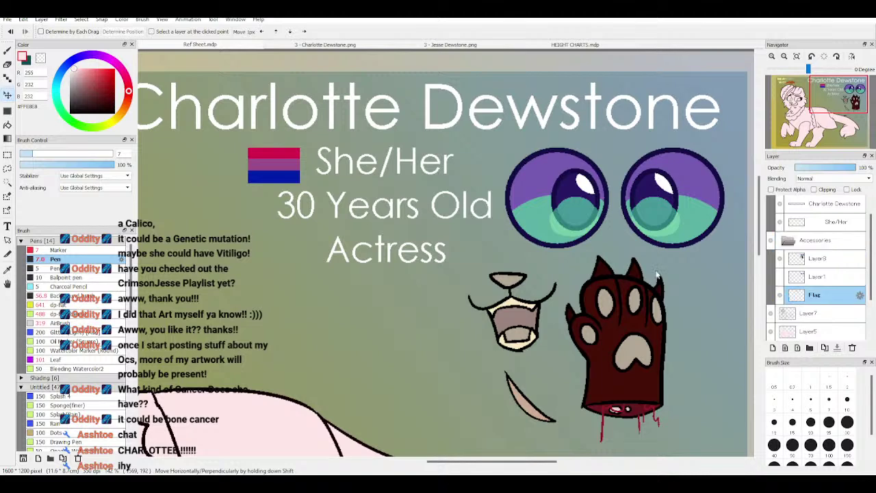
drag(564, 246, 575, 243)
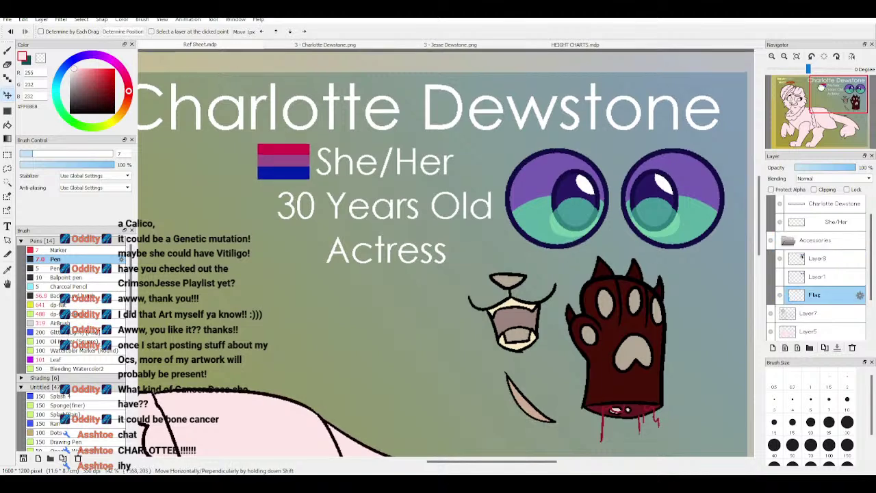
click(784, 56)
click(797, 56)
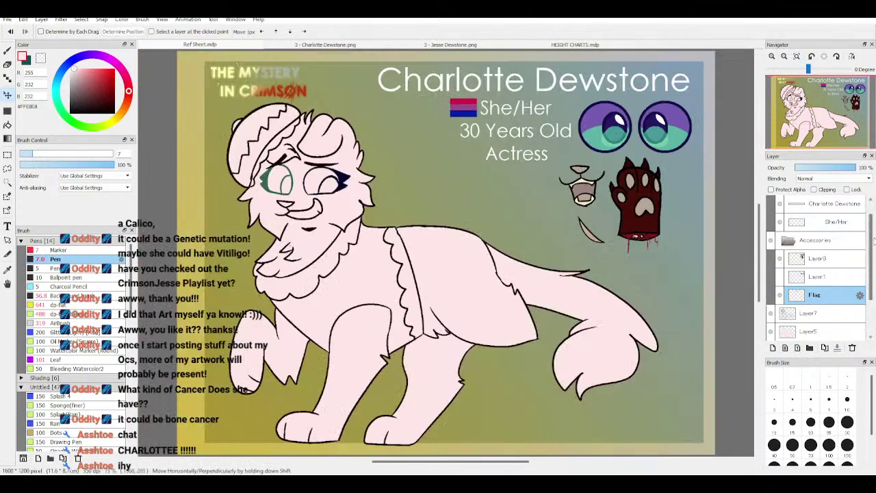
Step: Collapse the Accessories and Text folders in the layer list
scroll(860, 224, up, 1)
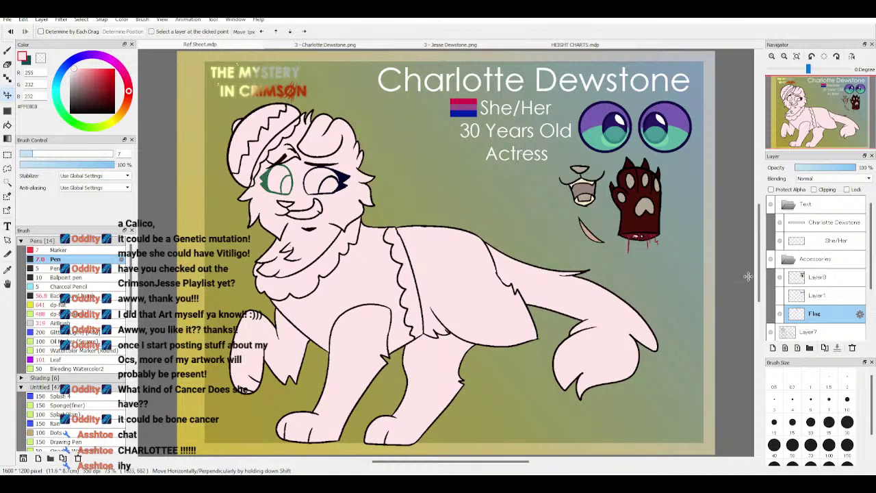
click(787, 259)
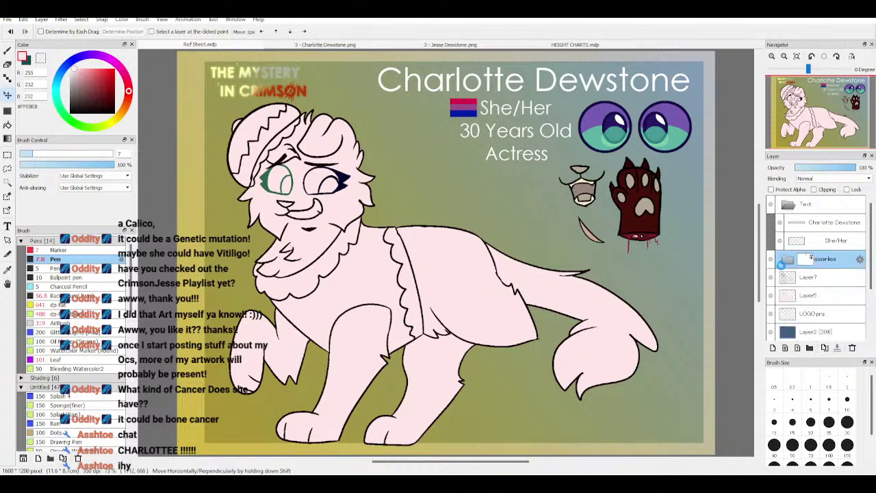
click(787, 205)
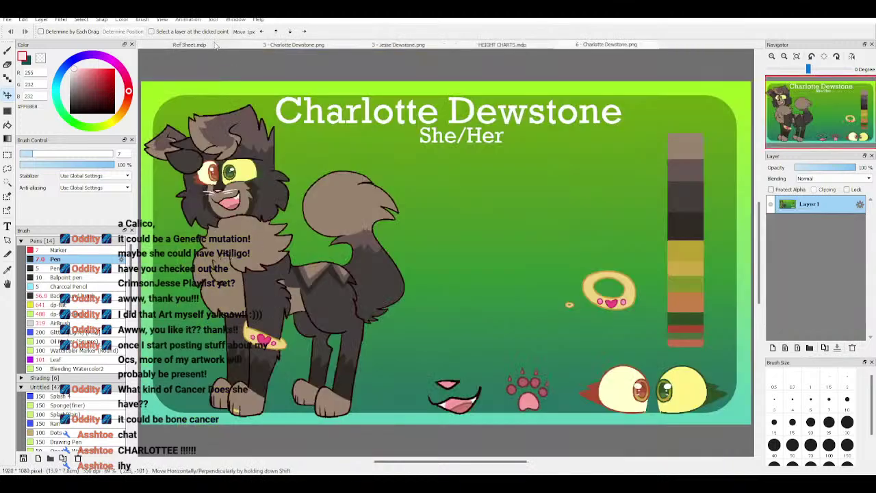
Step: Compare the 6 - Charlotte Dewstone.png sheet with the current reference sheet and close it
click(214, 45)
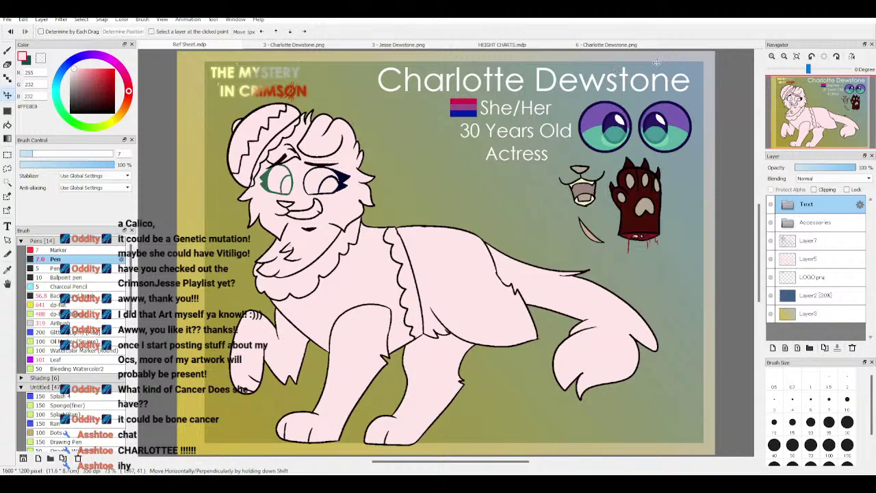
click(630, 45)
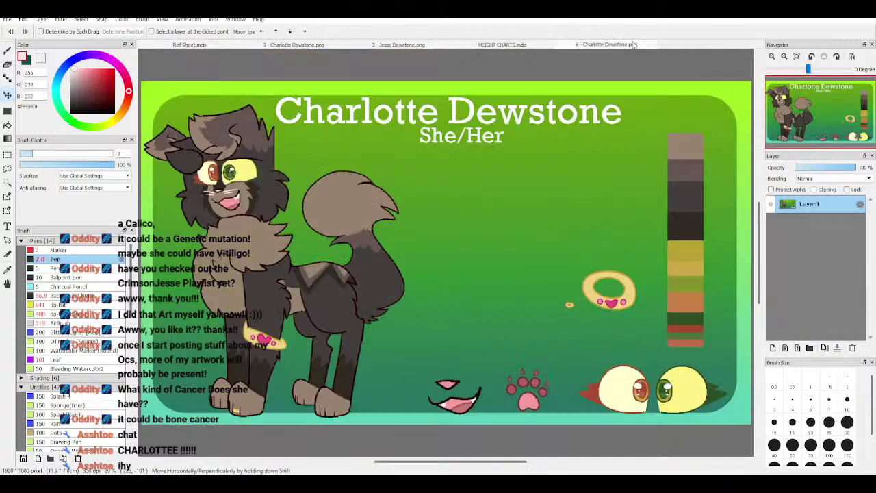
click(643, 45)
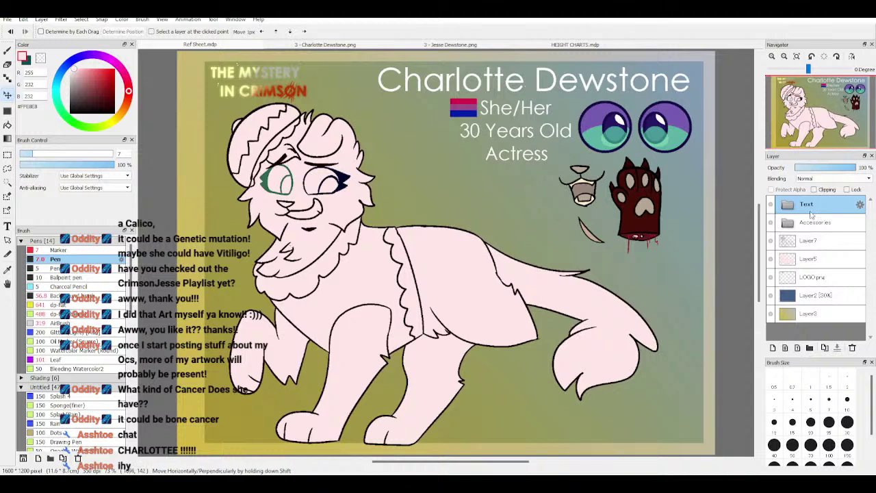
Step: Sample the dark fur color #433E3C from the 3 - Charlotte Dewstone.png sheet and try drawing a face-dividing line between the eyes on Layer5
click(806, 109)
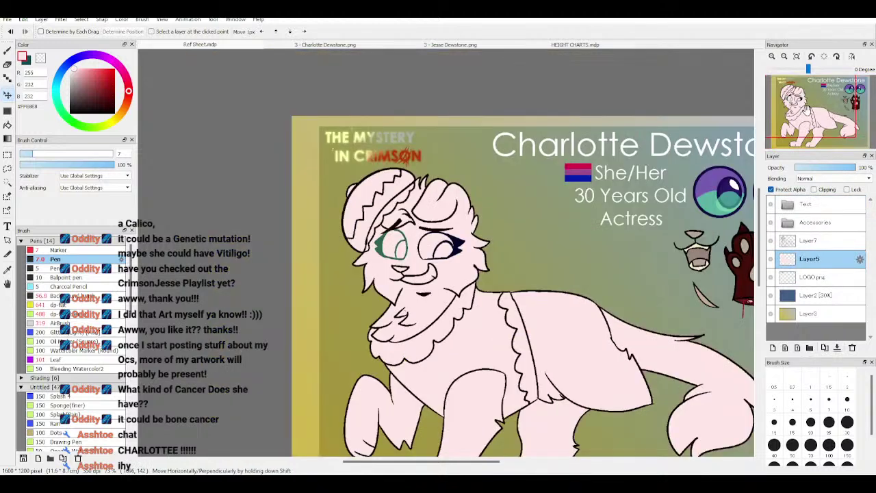
scroll(808, 108, up, 3)
click(335, 45)
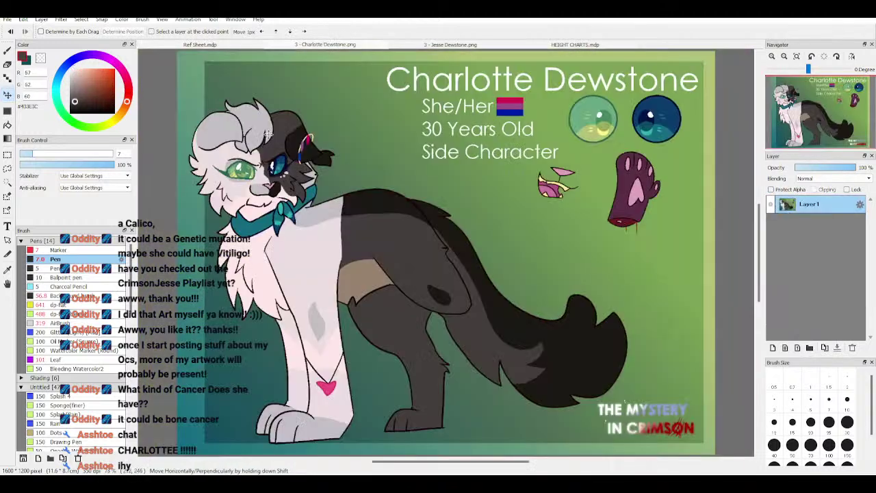
click(201, 45)
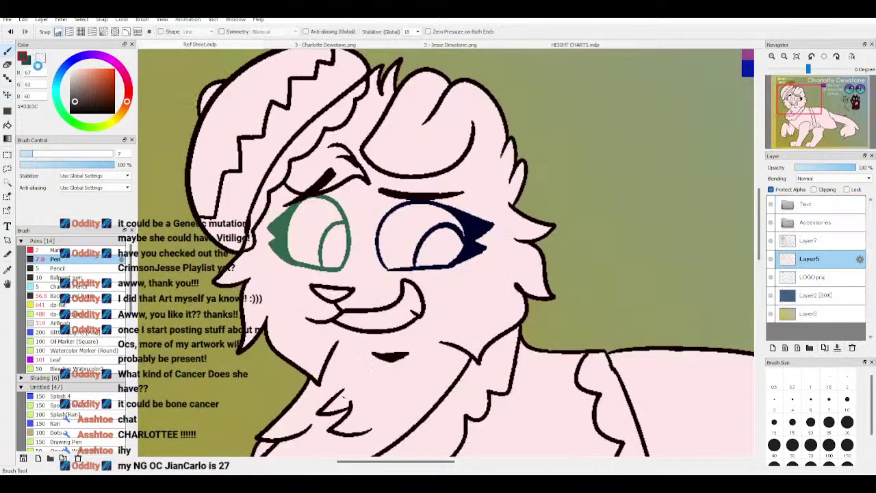
drag(361, 262, 353, 180)
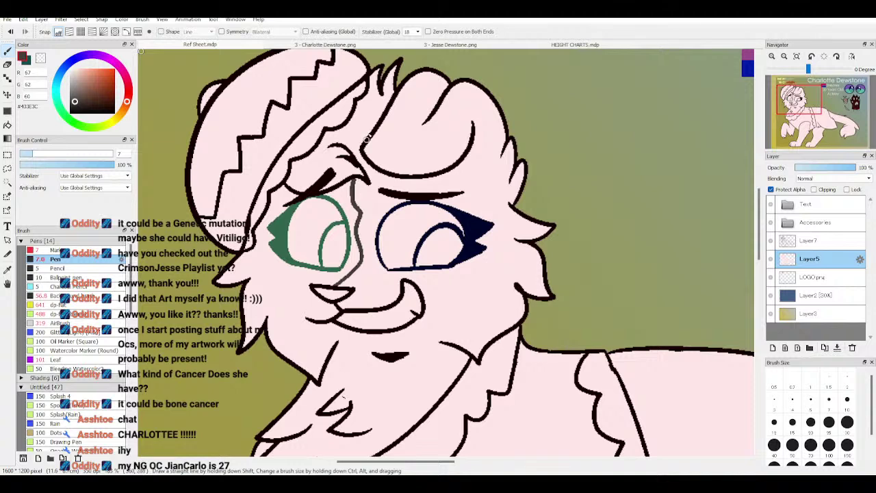
key(ctrl+z)
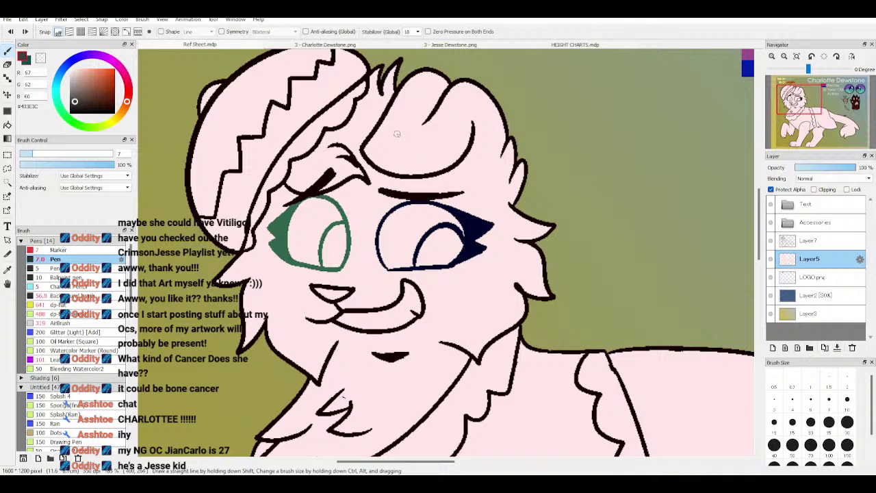
Step: Check the Jesse Dewstone sheet, shift the dark color to #3F3C44, and bucket-fill the dark gray body fur on the 3 - Charlotte Dewstone.png sheet
click(440, 44)
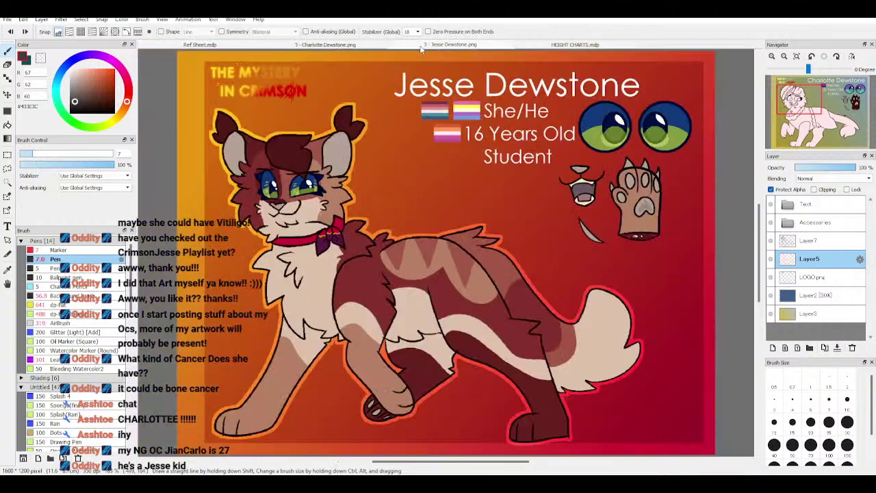
click(370, 46)
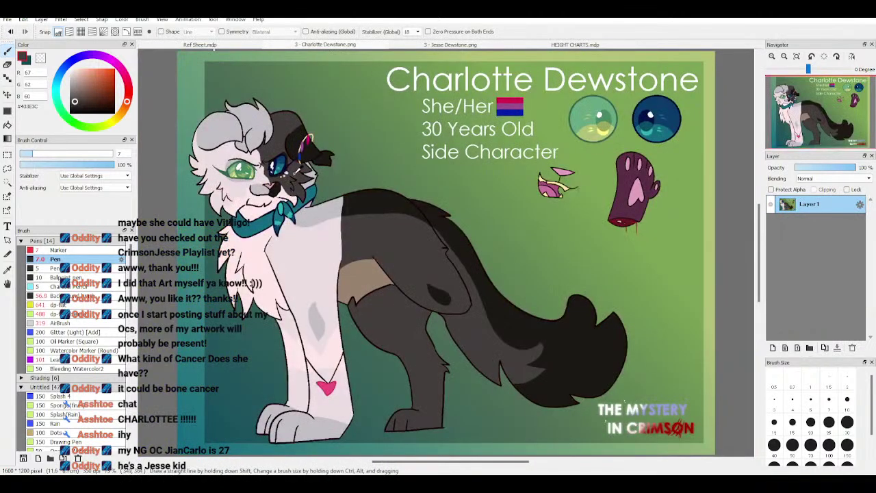
drag(58, 87, 86, 55)
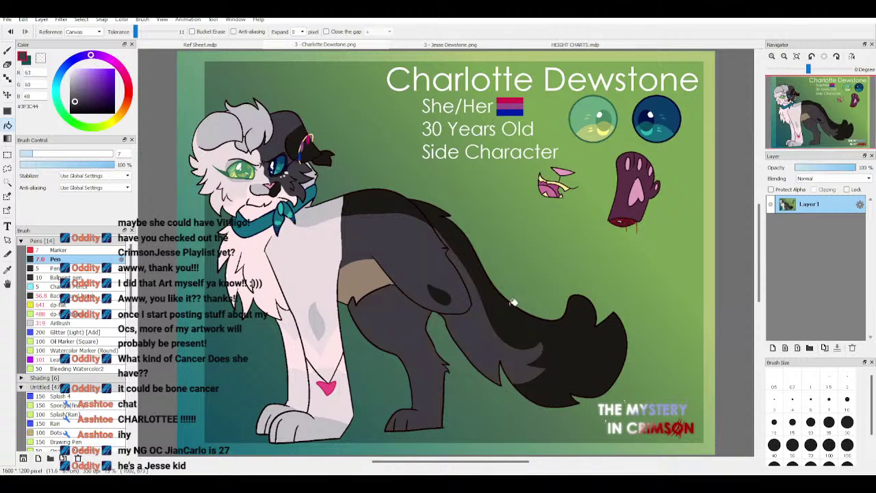
Step: Try filling the dark back and tail markings with #2A272F on the 3 - Charlotte Dewstone.png sheet
click(77, 105)
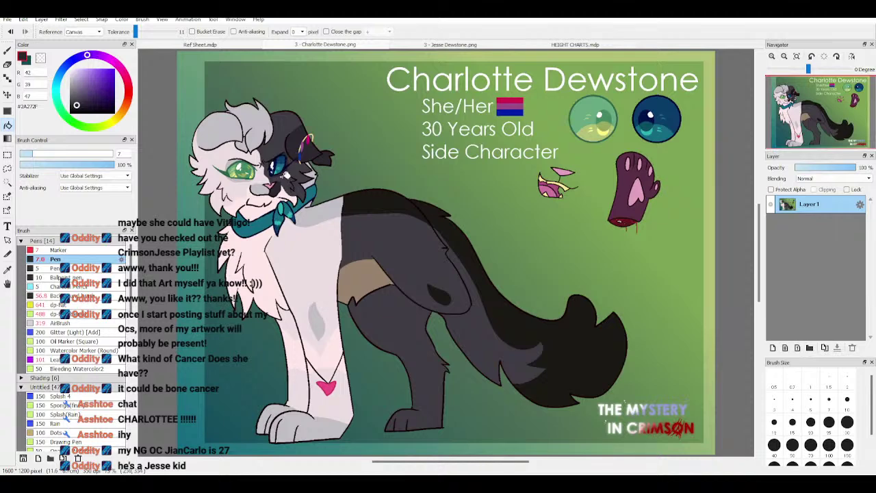
click(417, 219)
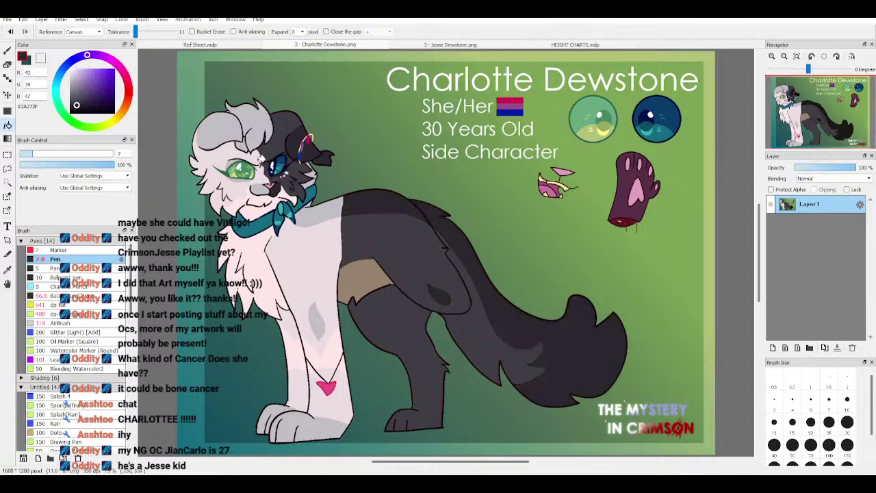
drag(776, 120, 798, 101)
scroll(798, 102, up, 2)
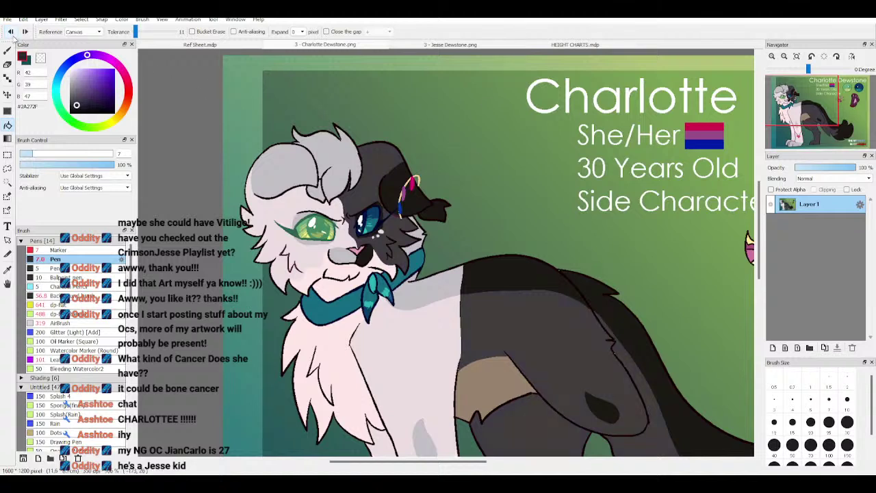
Step: Sample #433E3C from the older Charlotte sheet and draw the face-dividing line between the eyes on Layer5 of Ref Sheet.mdp
right_click(377, 185)
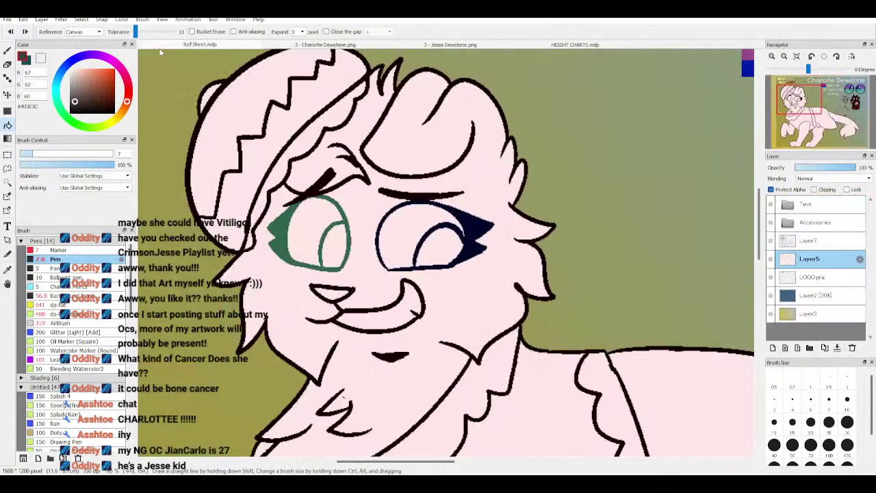
click(151, 45)
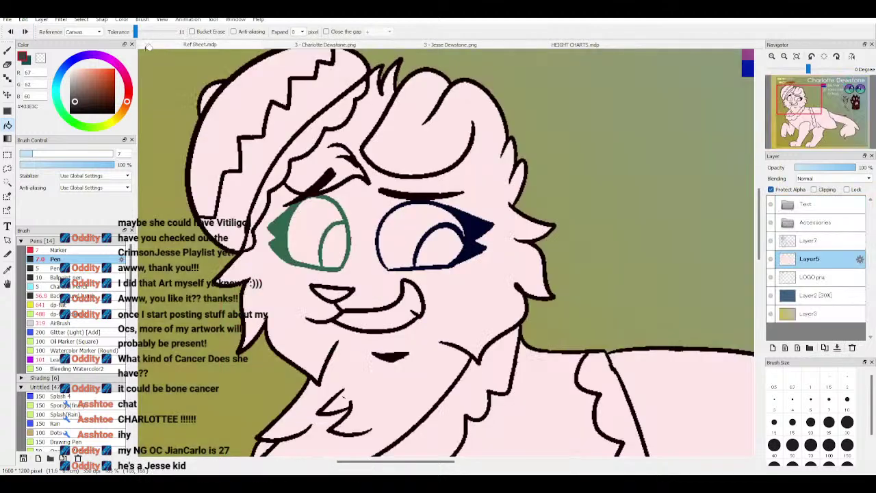
click(6, 52)
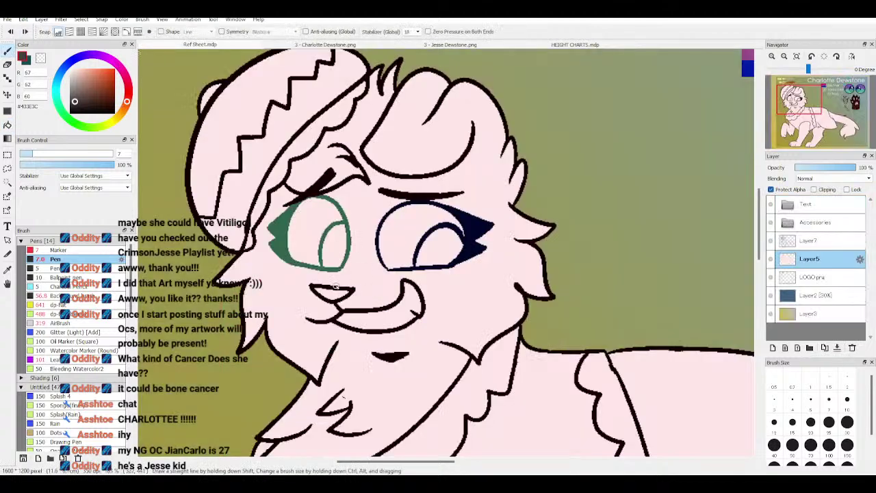
mouse_move(335, 287)
mouse_down()
mouse_move(354, 269)
mouse_move(360, 229)
mouse_move(350, 176)
mouse_up()
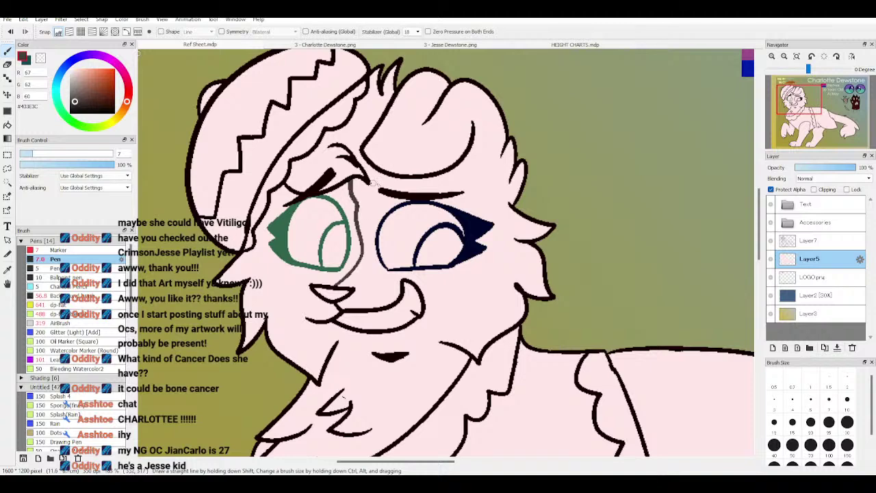
Step: Sample the near-black muzzle color #1B1815 from the older Charlotte sheet and fill the muzzle patch beside the nose on Layer5
drag(816, 110, 805, 113)
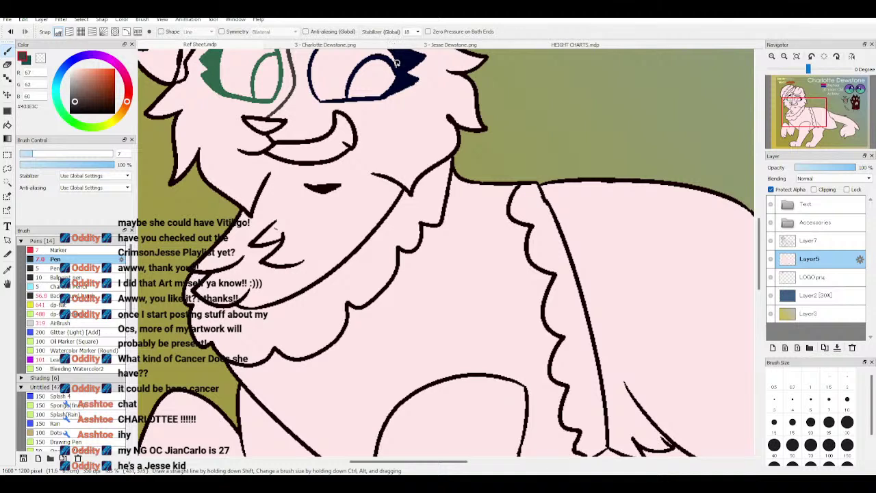
click(340, 44)
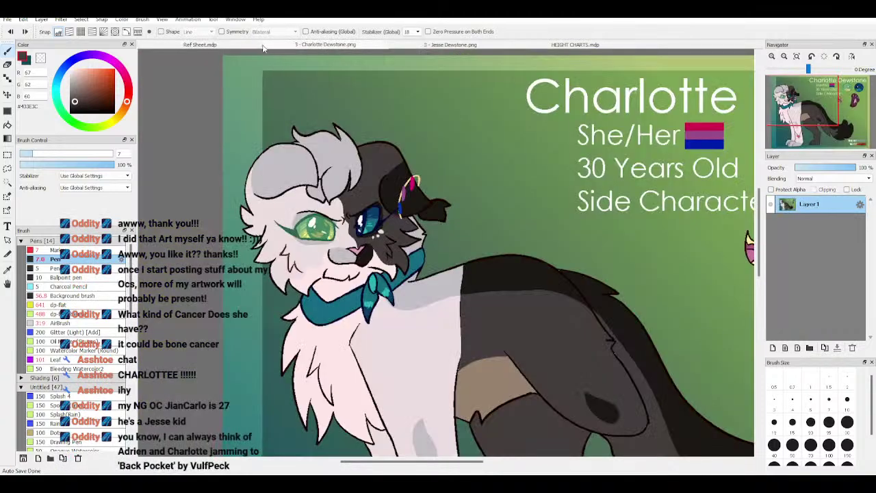
alt+click(368, 252)
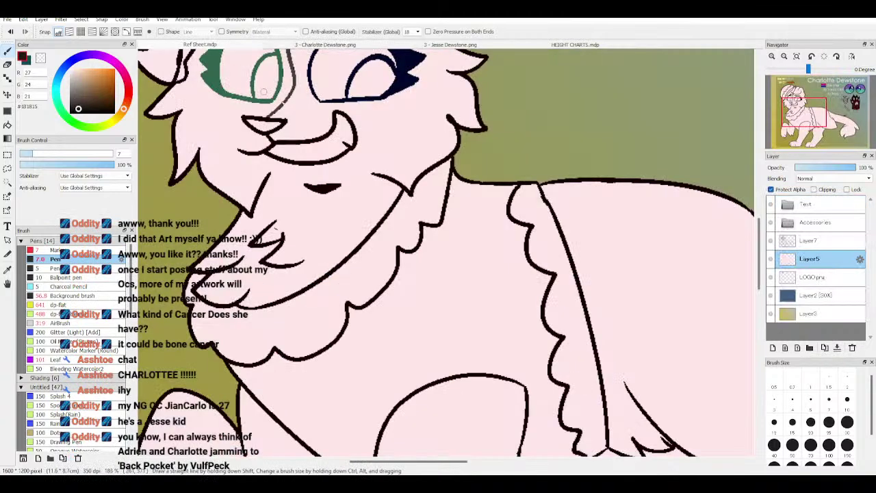
click(205, 44)
drag(318, 110, 335, 119)
key(g)
click(324, 124)
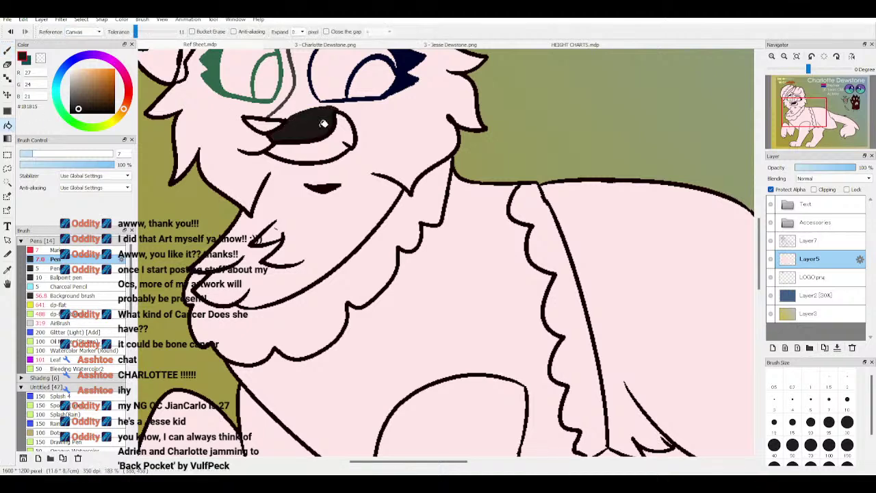
Step: Resample #433E3C and, following the older Charlotte sheet, draw the dark fur's lower boundary from the muzzle across the cheek
alt+click(297, 87)
click(325, 44)
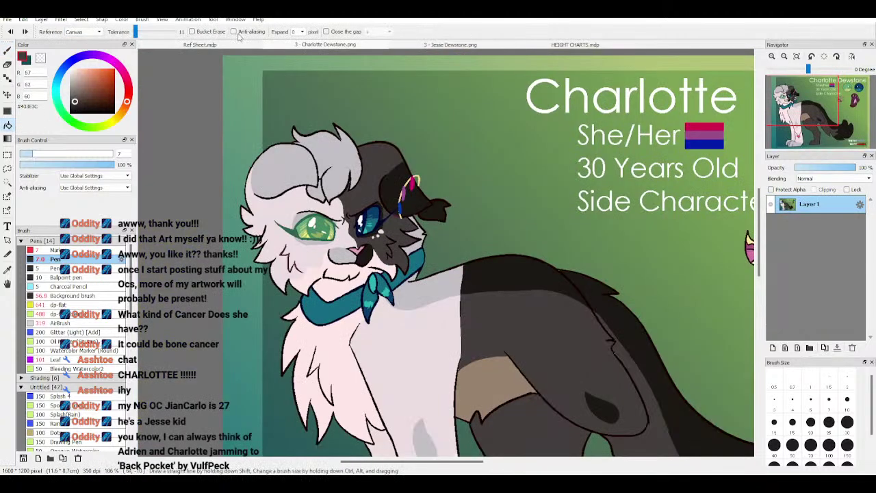
click(200, 44)
key(p)
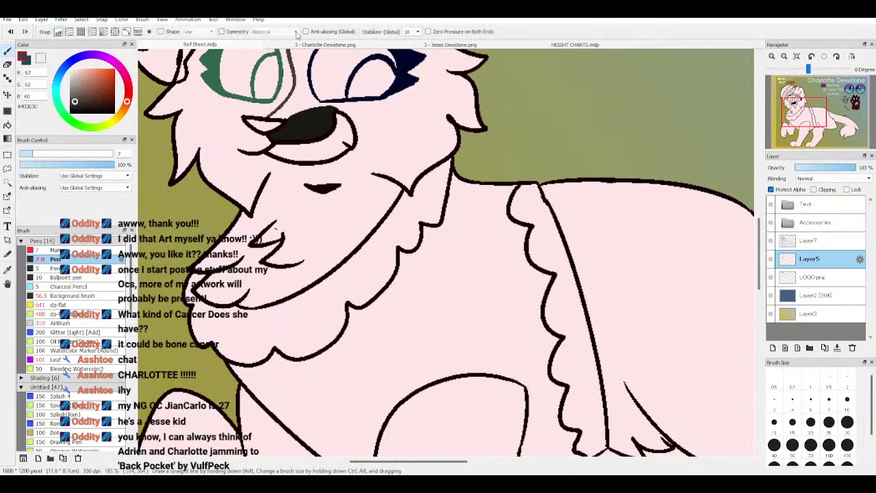
click(330, 43)
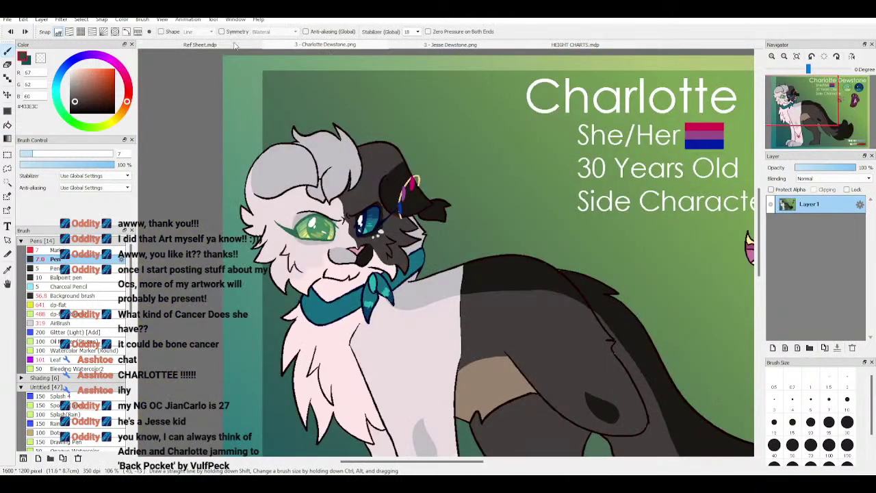
click(200, 45)
mouse_move(355, 132)
mouse_down()
mouse_move(380, 157)
mouse_move(430, 174)
mouse_up()
scroll(828, 126, down, 2)
drag(794, 114, 783, 103)
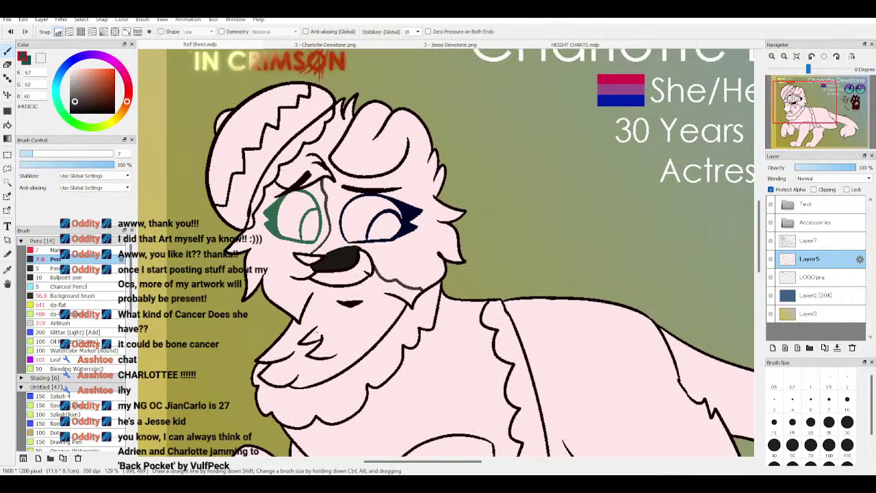
Step: Check the older Charlotte and Jesse sheets, and bucket-fill the blue-eyed half of the face and hair with #433E3C
click(381, 44)
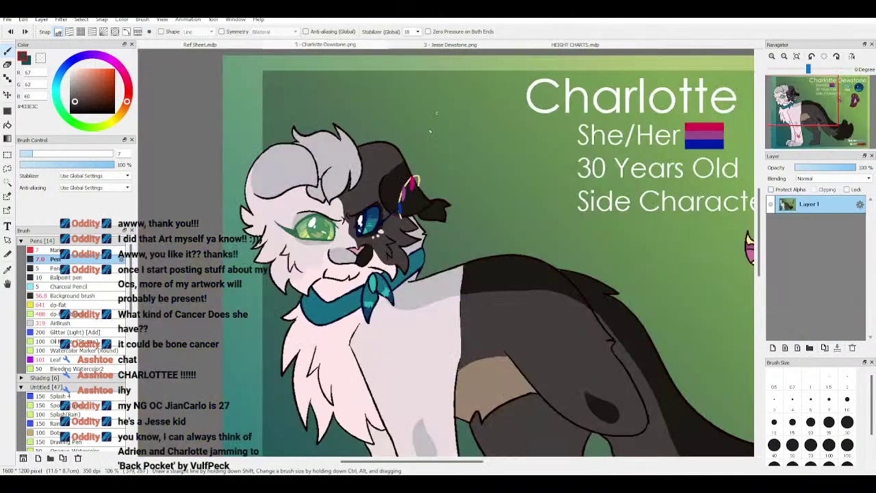
click(450, 45)
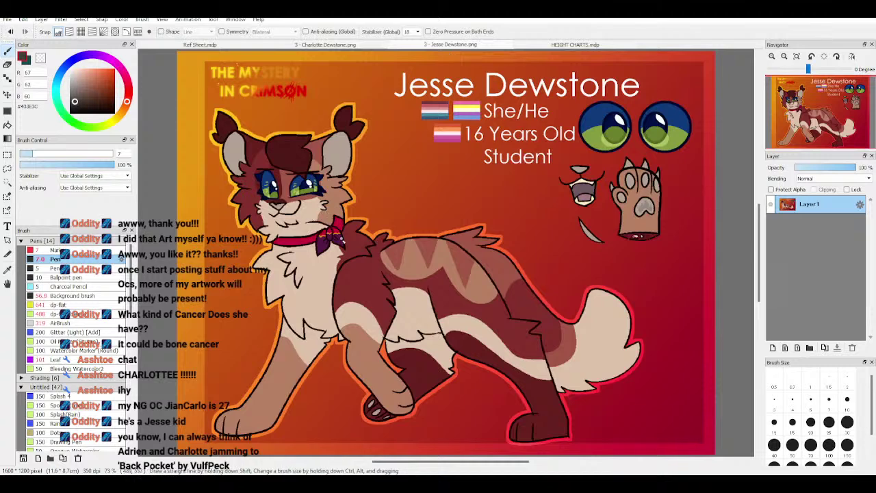
click(225, 46)
key(g)
click(423, 248)
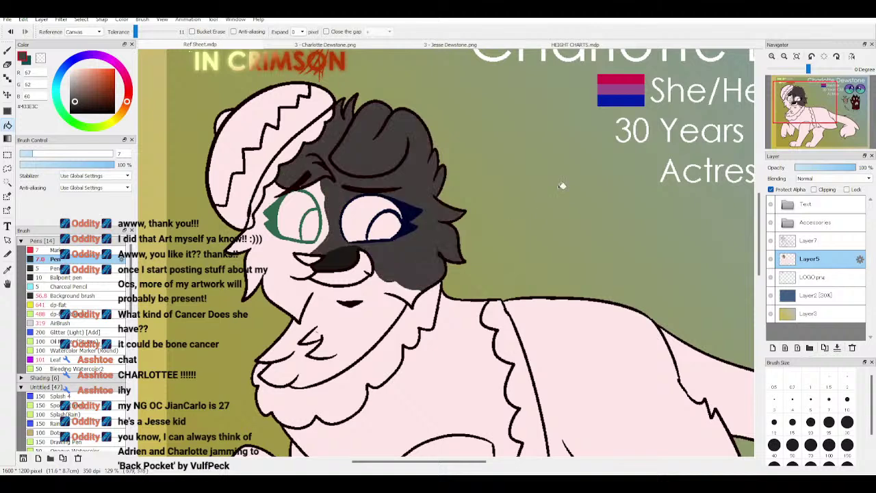
Step: Sample the line art color, shift it to #150600, and select Layer7 for bucket filling
drag(800, 104, 796, 103)
key(ctrl+Up)
key(ctrl+Up)
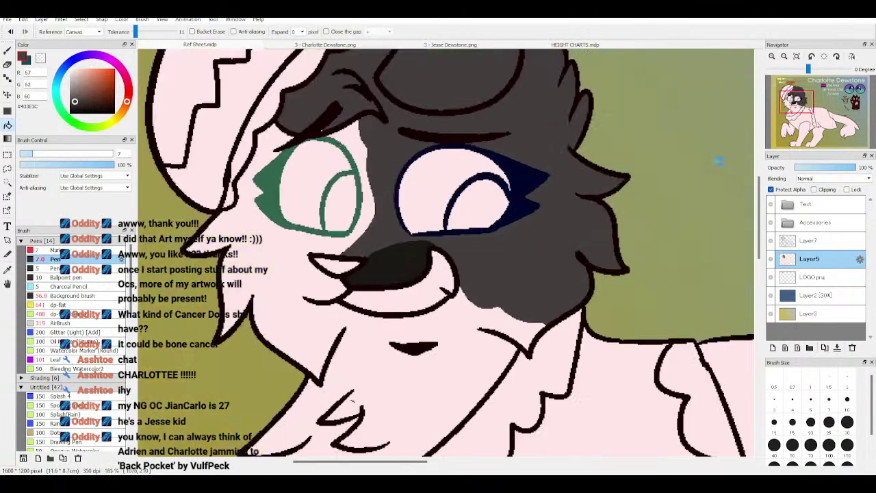
click(7, 51)
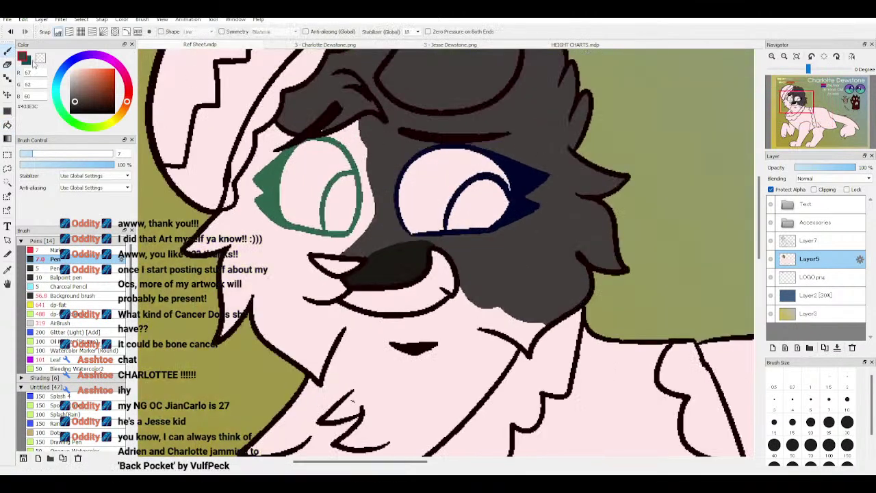
alt+click(301, 131)
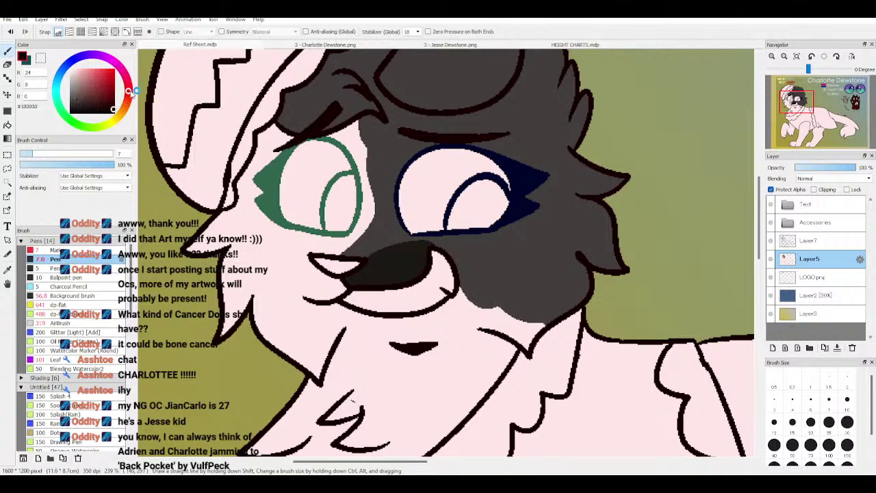
drag(132, 92, 117, 113)
click(8, 136)
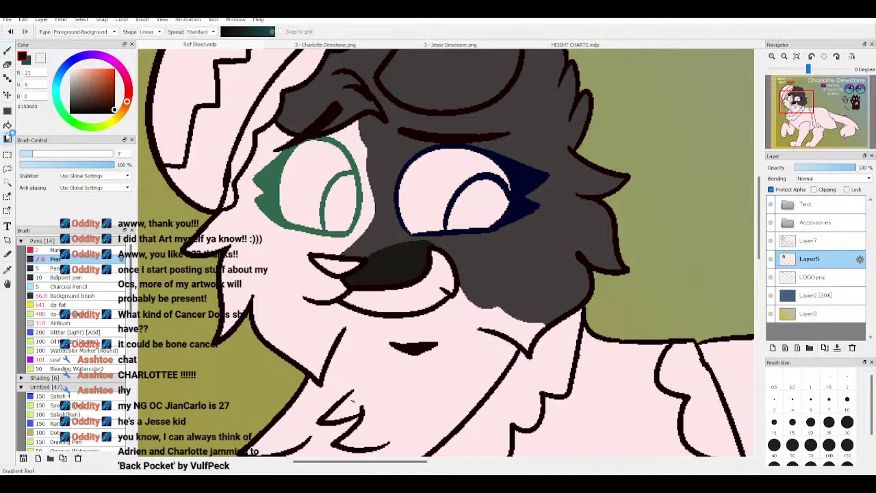
click(8, 125)
click(811, 241)
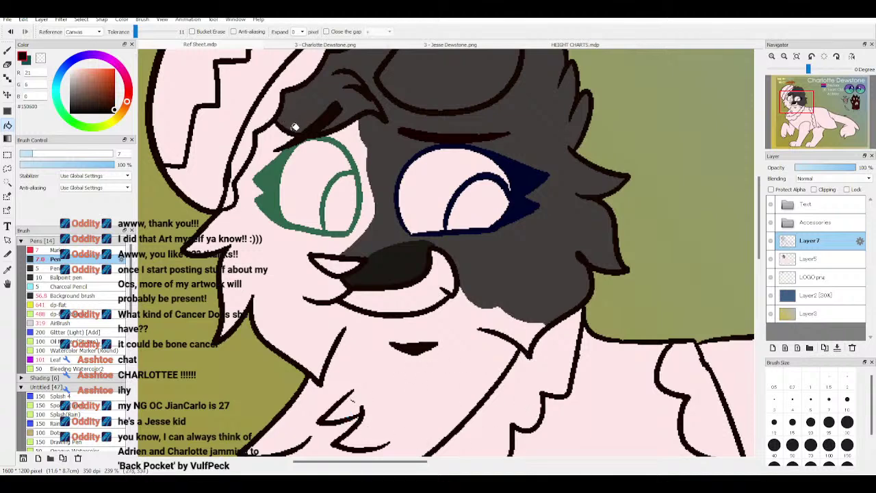
scroll(850, 146, down, 3)
mouse_move(797, 103)
mouse_down()
mouse_move(814, 117)
mouse_move(804, 132)
mouse_move(827, 117)
mouse_move(828, 130)
mouse_move(801, 107)
mouse_up()
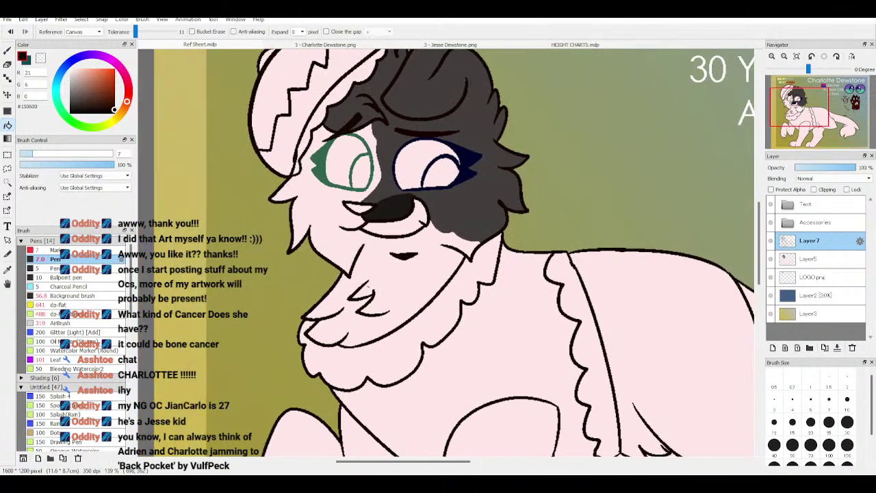
scroll(798, 102, up, 2)
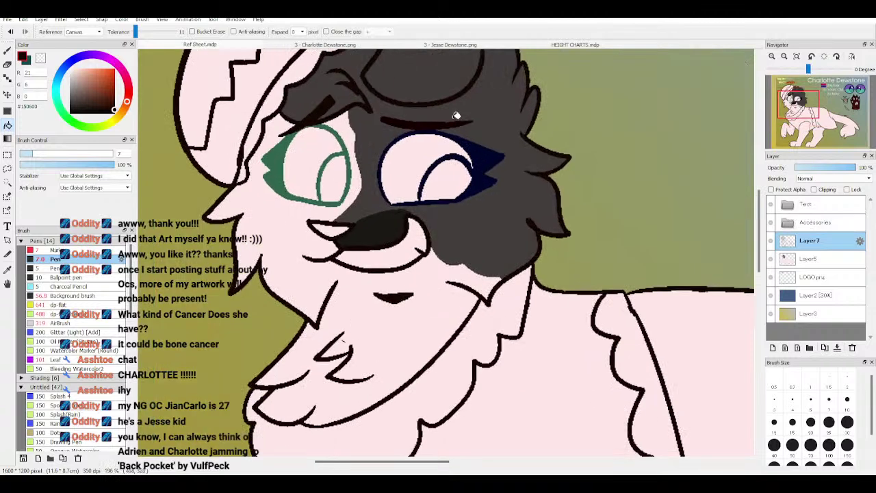
Step: Sample #ECDDE1 from the older Charlotte sheet, draw the lower cheek boundary on Layer5, and fill the green-eyed side of the face
click(811, 259)
drag(824, 128, 811, 95)
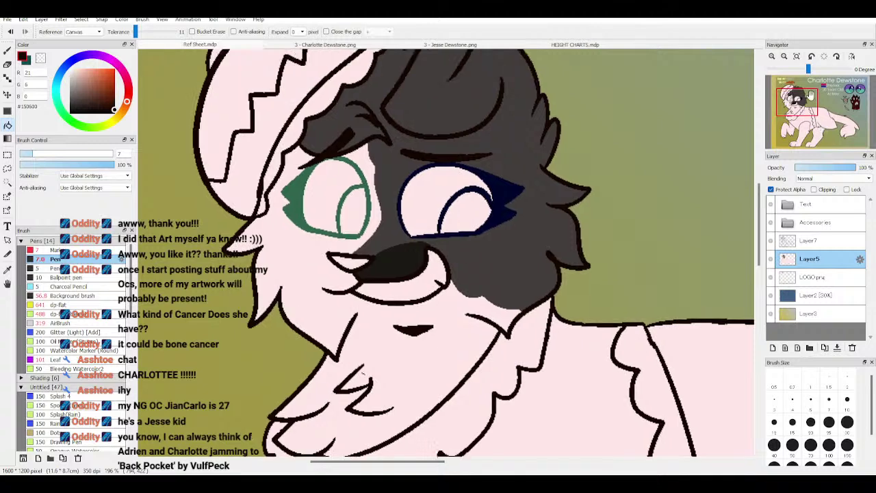
click(356, 44)
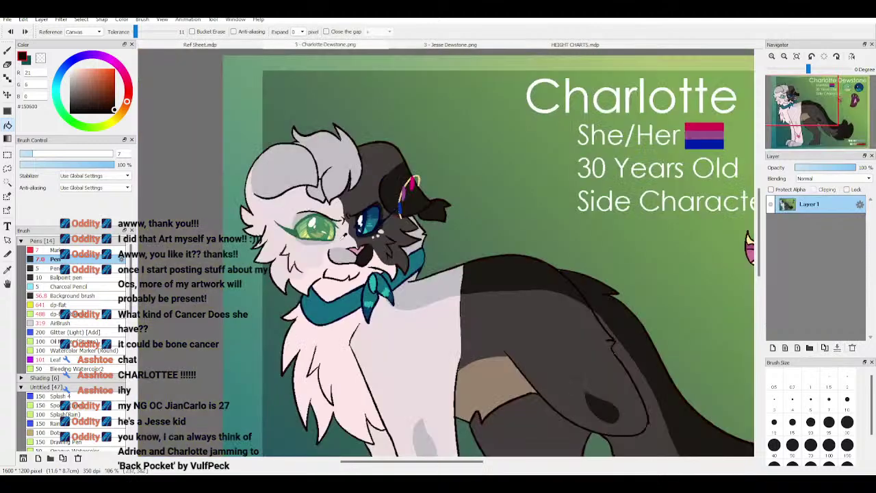
key(ctrl+shift+Tab)
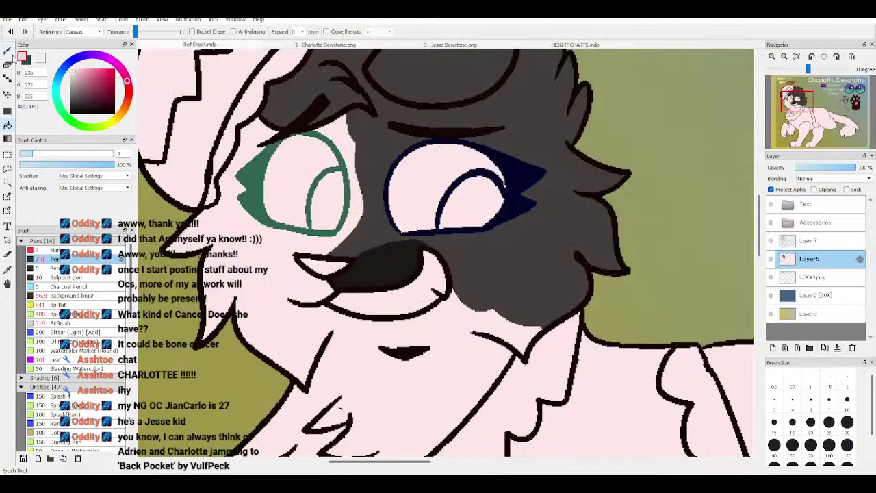
key(p)
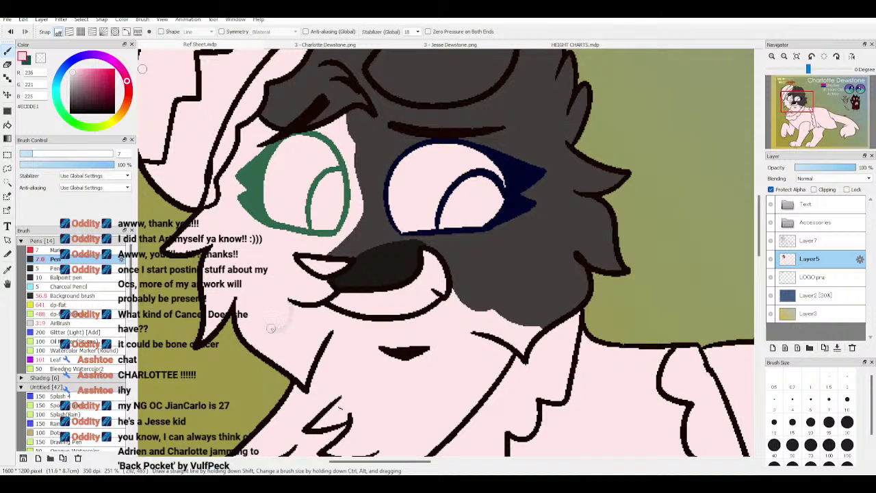
key(g)
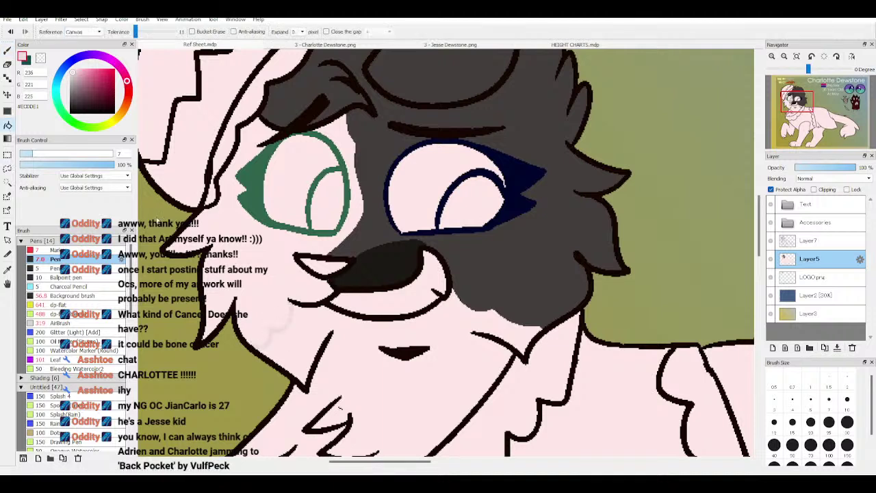
click(367, 195)
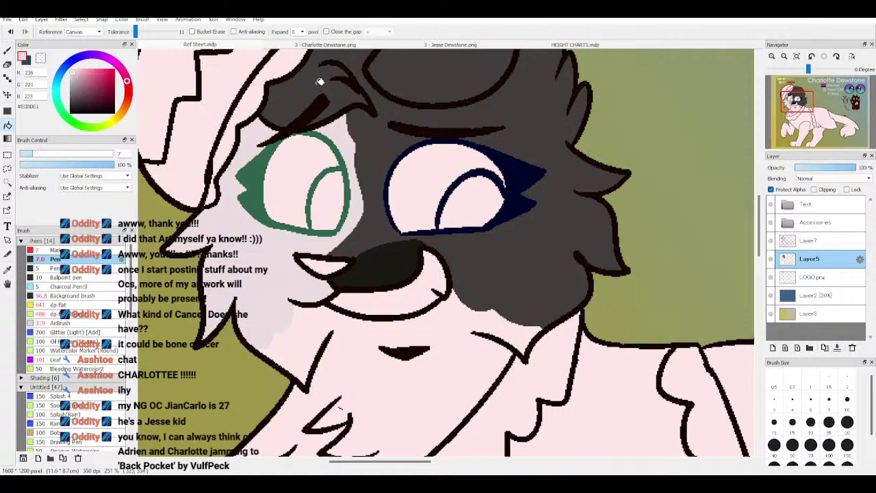
Step: Sample #C2BFC5 from the older Charlotte sheet, outline a rounded muzzle patch beside the nose on Layer5, and bucket-fill it
click(325, 44)
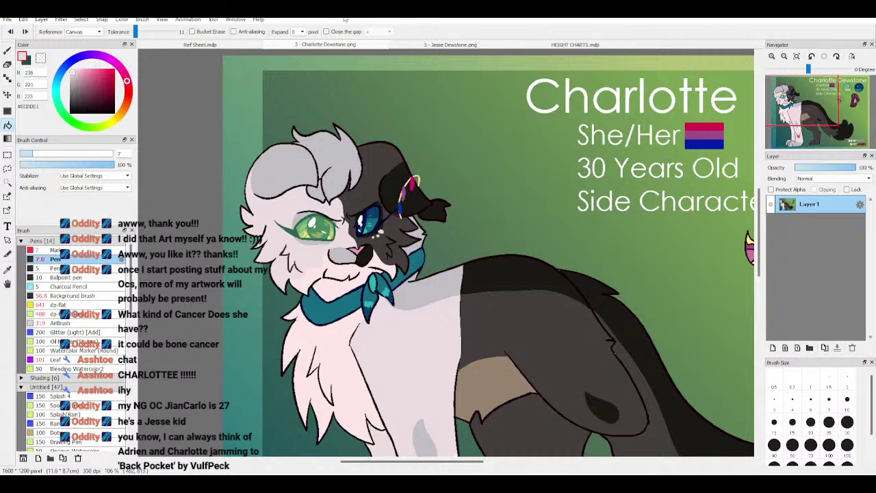
right_click(342, 255)
click(230, 44)
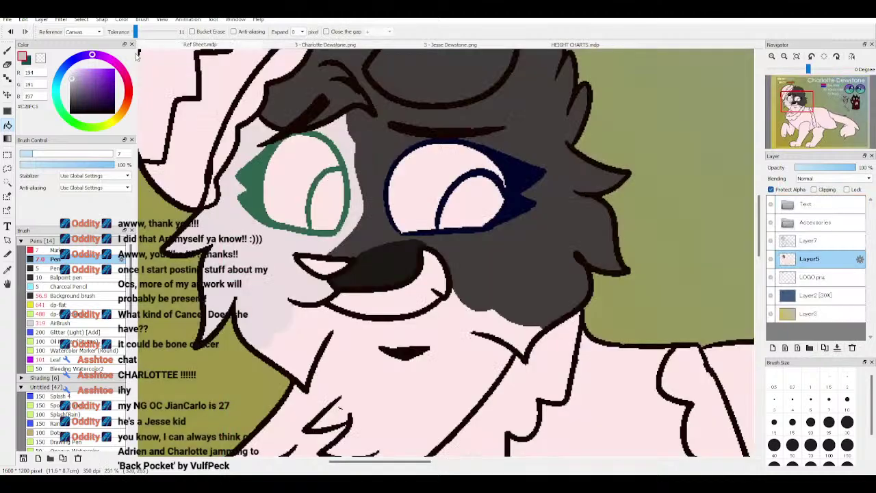
click(8, 49)
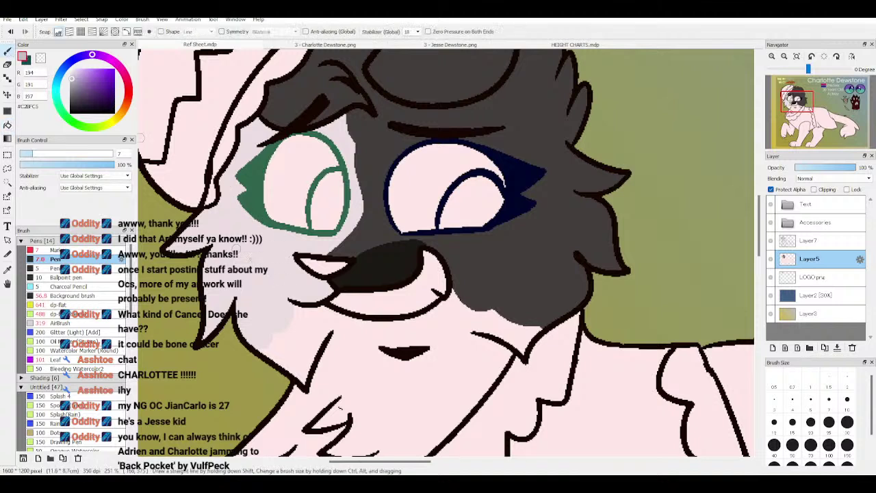
drag(292, 298, 293, 260)
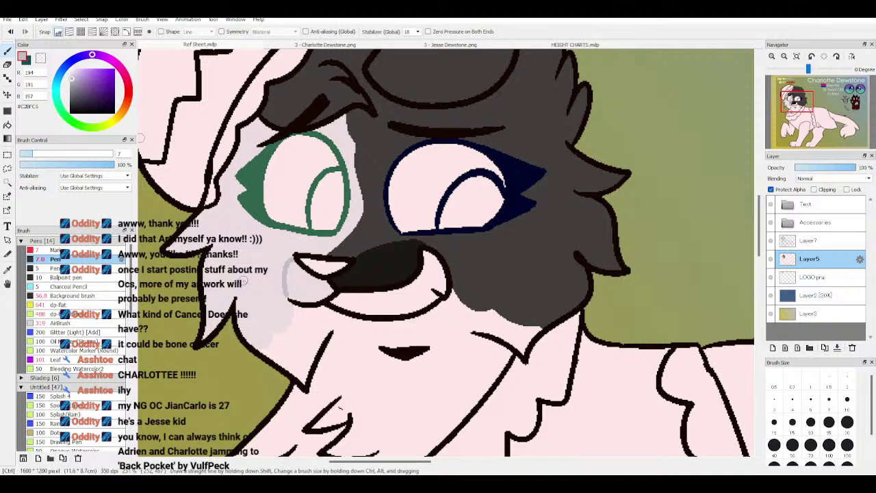
key(ctrl+z)
mouse_move(303, 267)
mouse_down()
mouse_move(291, 256)
mouse_move(281, 275)
mouse_move(295, 300)
mouse_up()
click(8, 125)
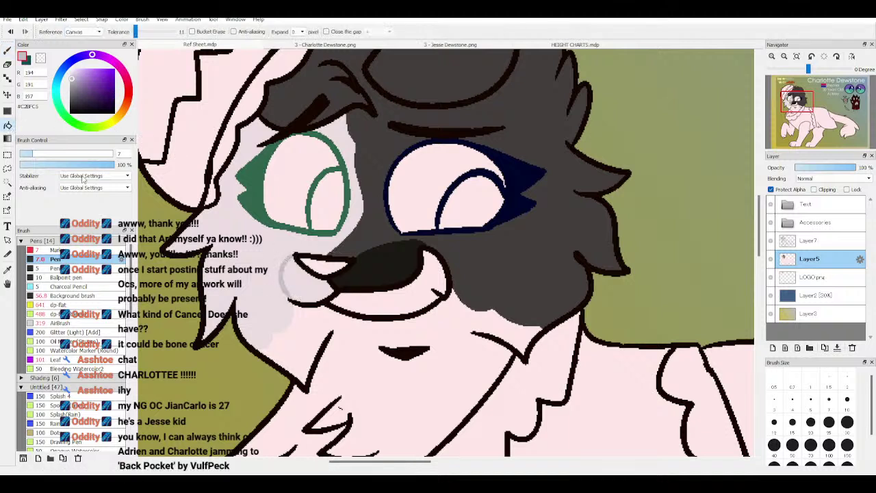
click(301, 280)
Step: Sample the pale yellow #FFEA9C from the older Charlotte sheet and bucket-fill the grinning teeth area below the nose
click(295, 45)
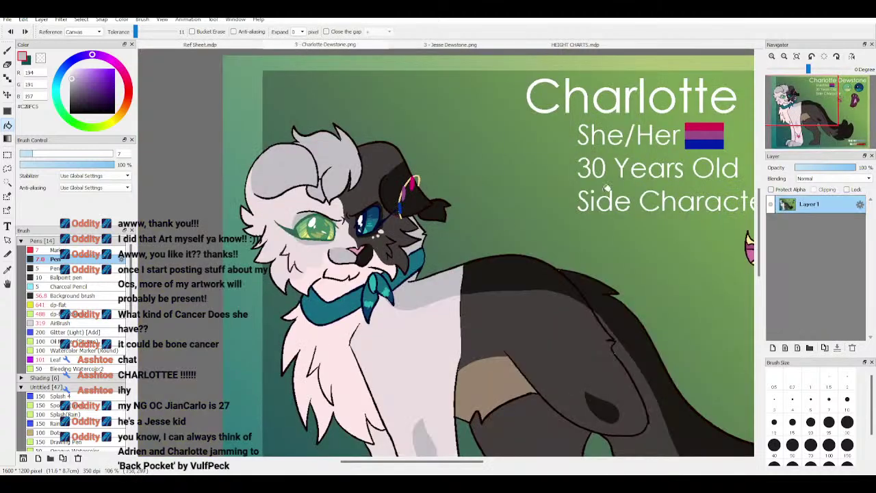
click(820, 122)
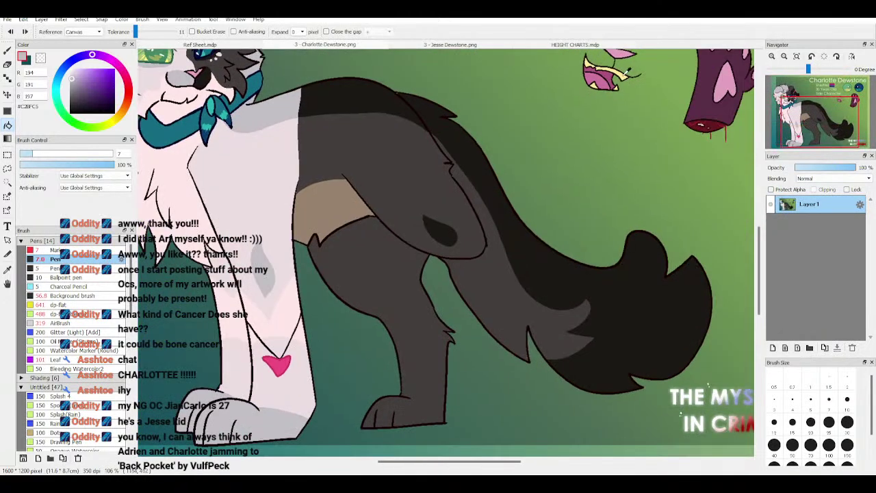
click(796, 109)
click(226, 44)
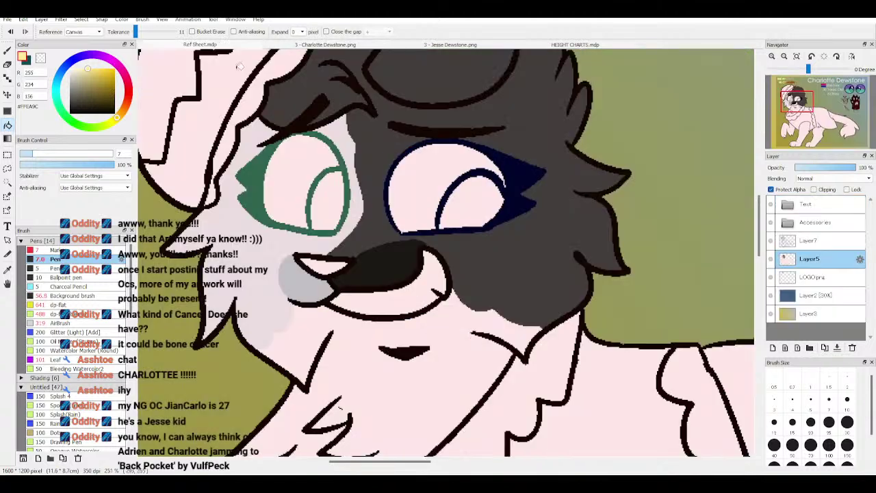
click(422, 294)
Step: Resample #ECDDE1 from the light cheek and paint one large and two small spots on the dark cheek below the blue eye
alt+click(279, 234)
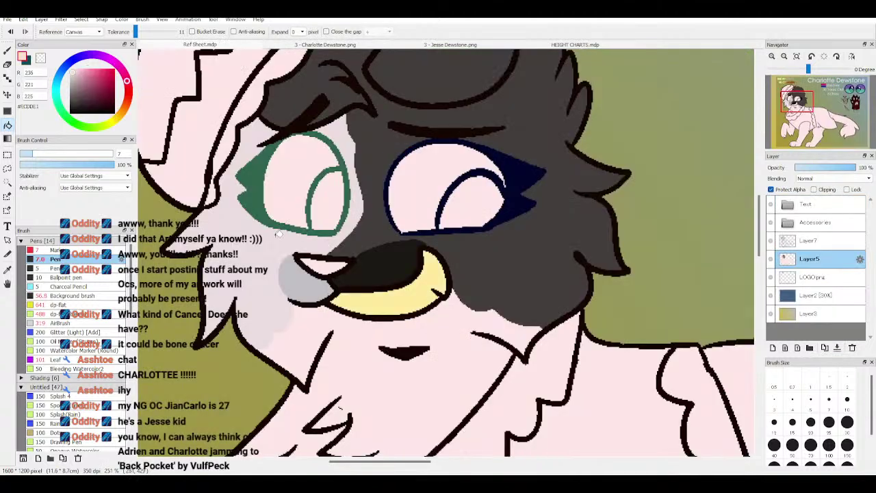
key(b)
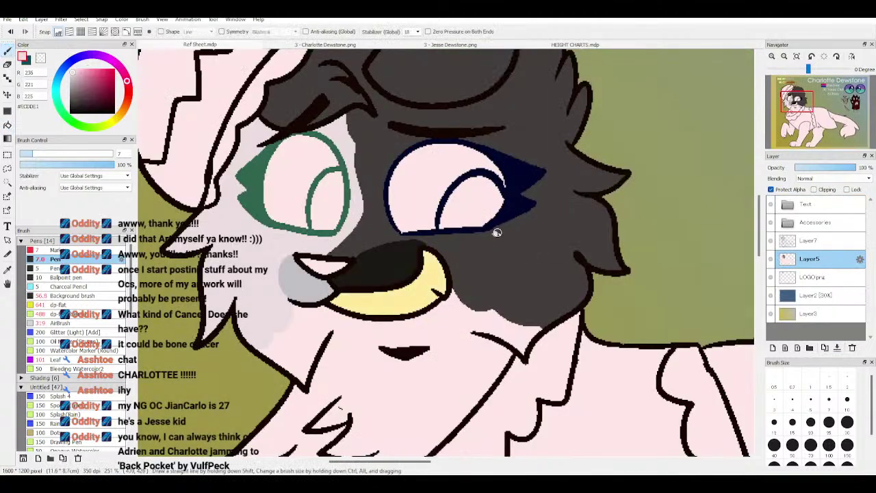
mouse_move(497, 233)
mouse_down()
mouse_move(488, 248)
mouse_move(504, 236)
mouse_move(490, 248)
mouse_up()
key(ctrl+z)
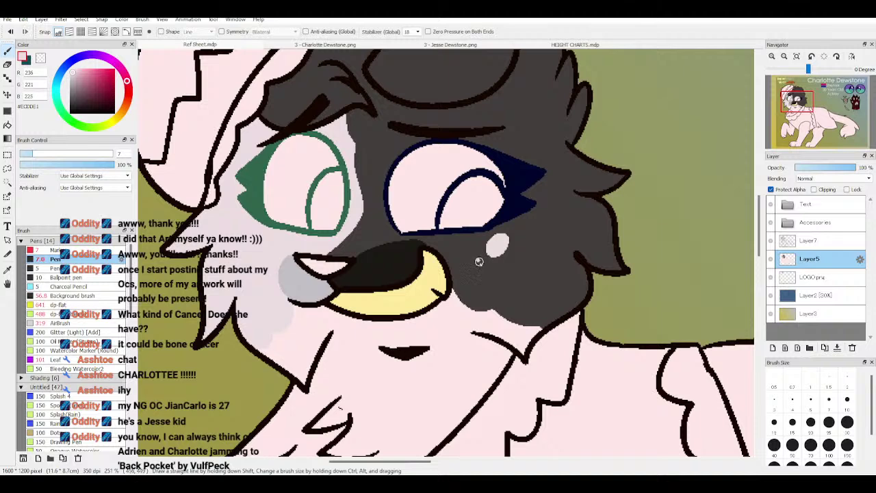
scroll(808, 102, down, 3)
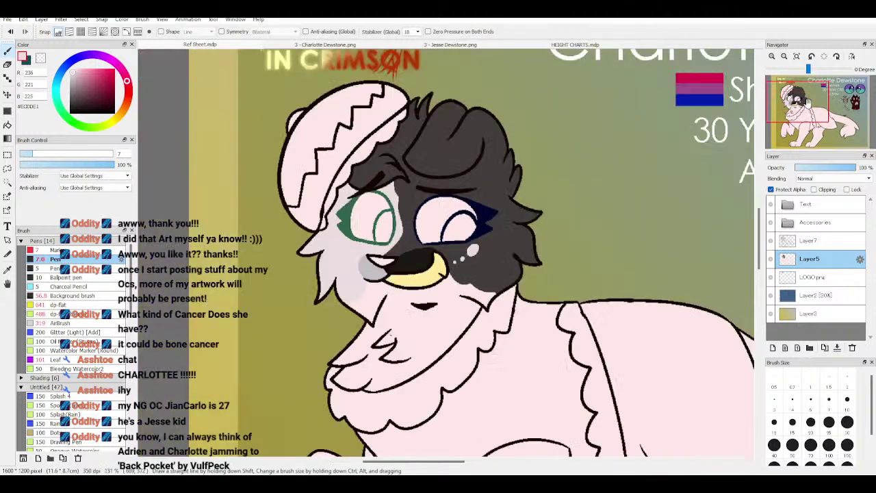
scroll(807, 102, up, 1)
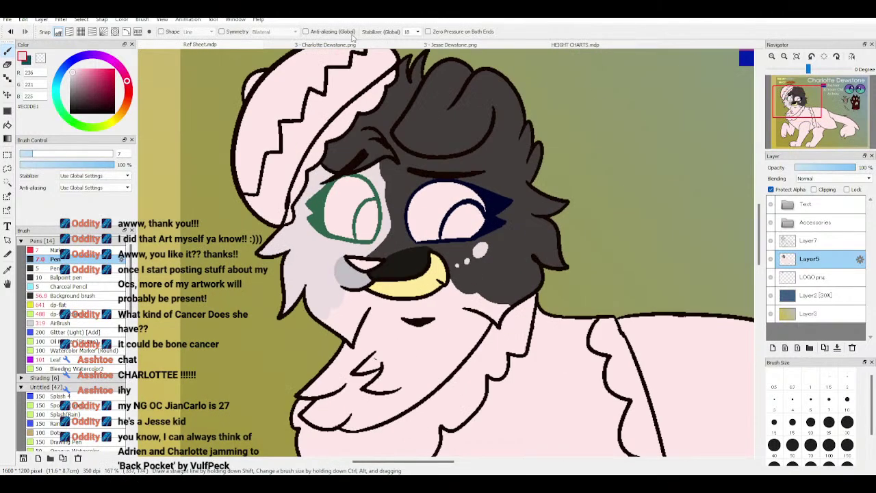
Step: Sample the nose pink #E3A1BF from the older Charlotte sheet and bucket-fill the uncolored part of the nose
click(333, 46)
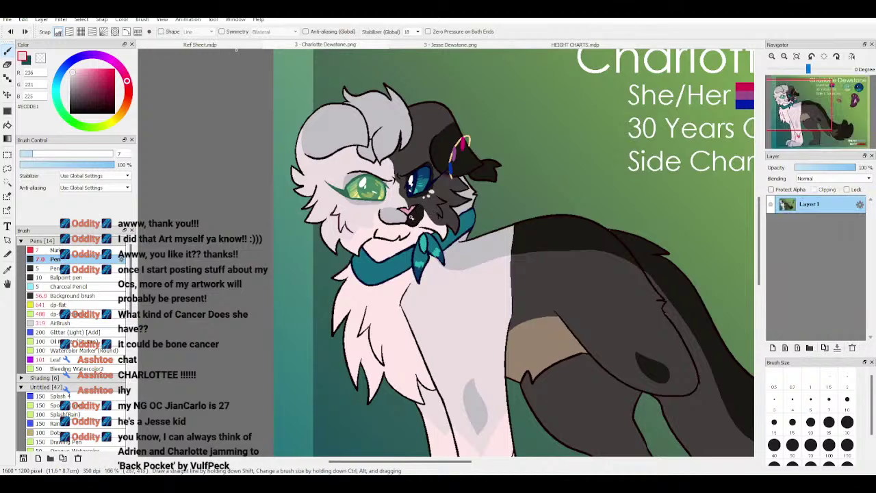
alt+click(411, 209)
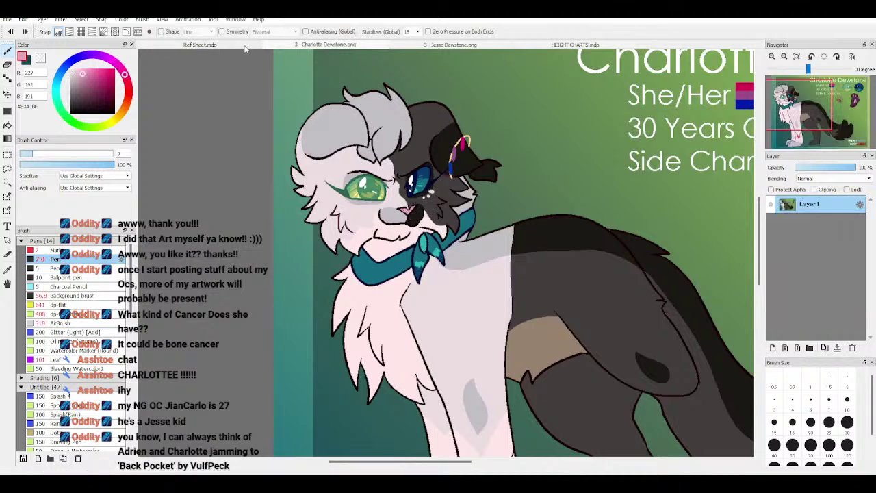
click(245, 48)
click(7, 125)
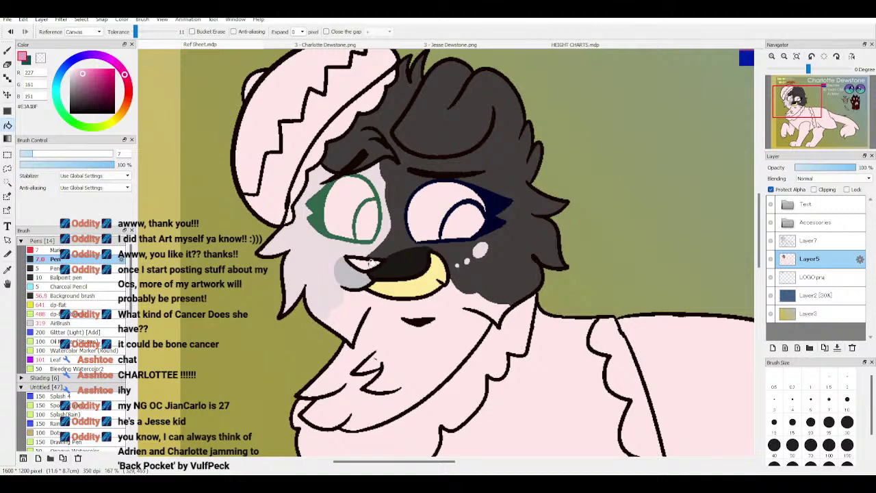
click(370, 262)
Step: Sample the teal #146C80 from the older design's blue eye and bucket-fill the blue-lined eye around the pupil
click(351, 46)
alt+click(424, 176)
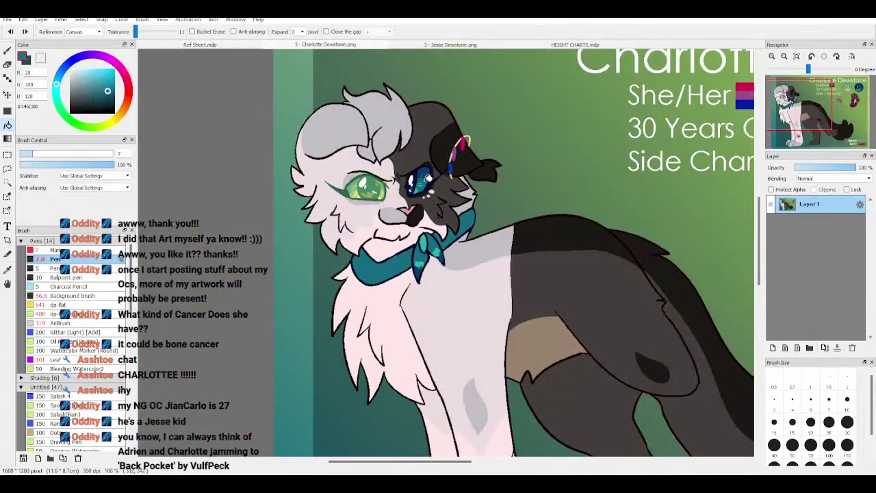
click(229, 47)
click(435, 210)
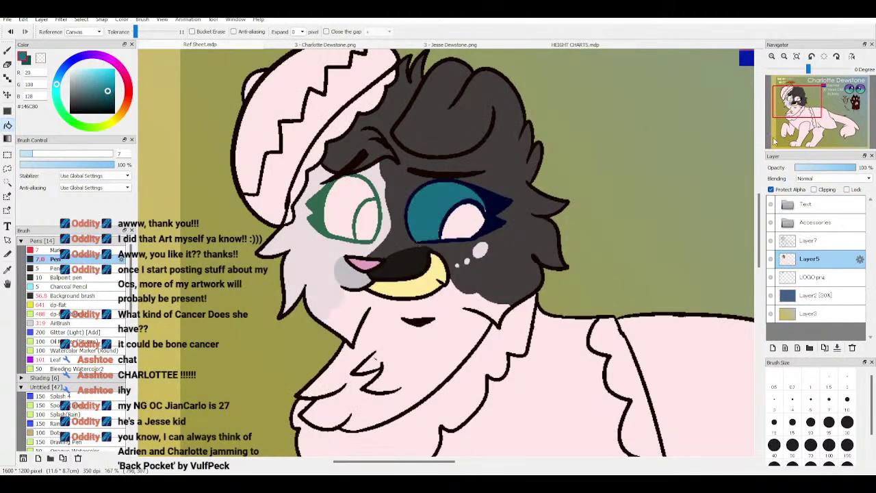
Step: Sample #0A3C6A from the older design's eye, draw a dividing curve across the blue-lined iris, and fill its upper part
key(ctrl+plus)
key(ctrl+plus)
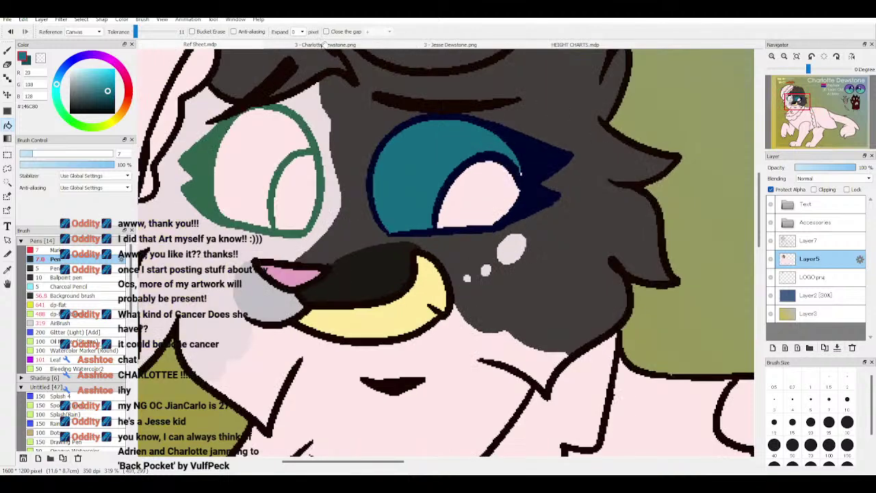
click(325, 45)
alt+click(432, 170)
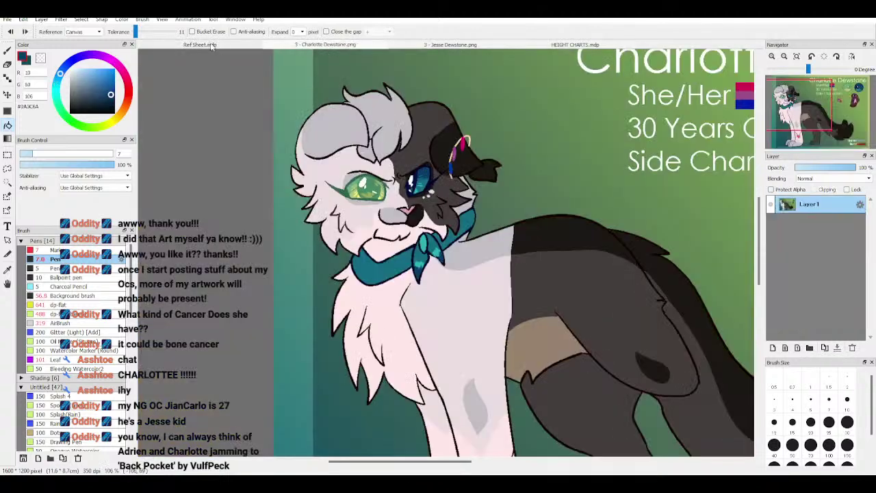
click(200, 44)
key(b)
drag(371, 196, 452, 186)
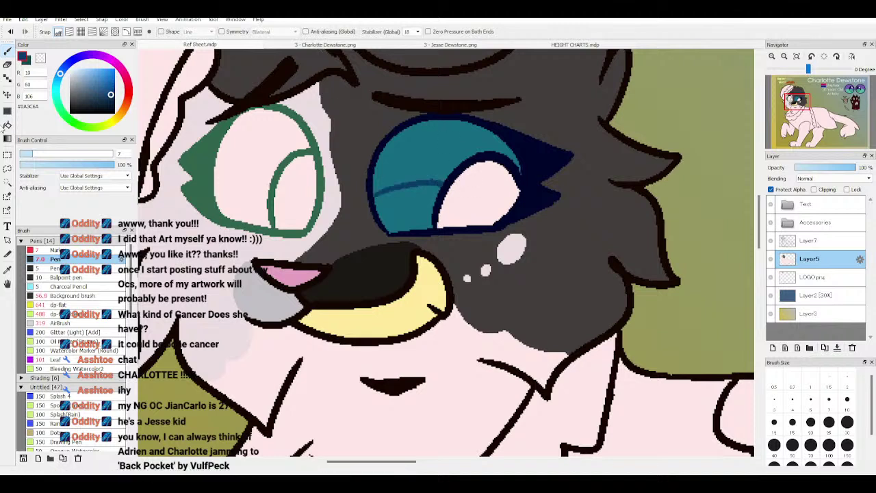
click(8, 126)
click(452, 157)
Step: Paint small #146C80 highlights in the iris's dark upper part and #29B2AC highlights, sampled from the older sheet, in its lower part
alt+click(423, 199)
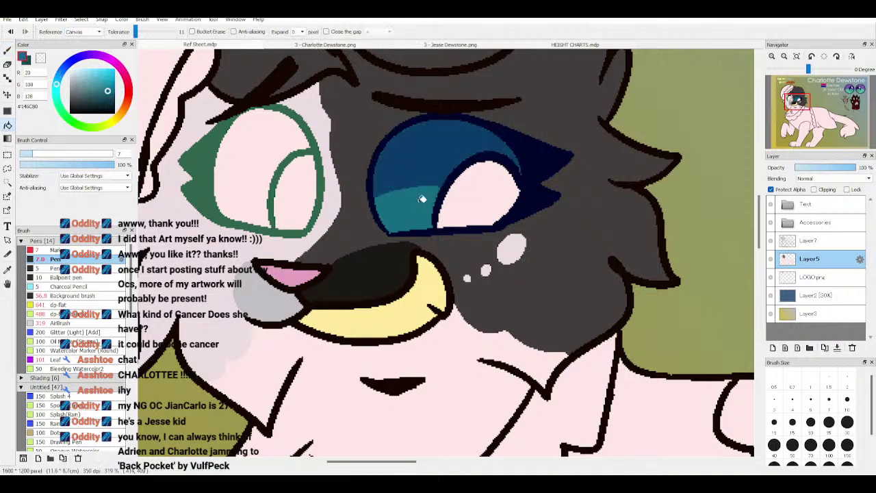
click(8, 51)
mouse_move(392, 177)
mouse_down()
mouse_move(419, 172)
mouse_move(421, 163)
mouse_up()
click(307, 45)
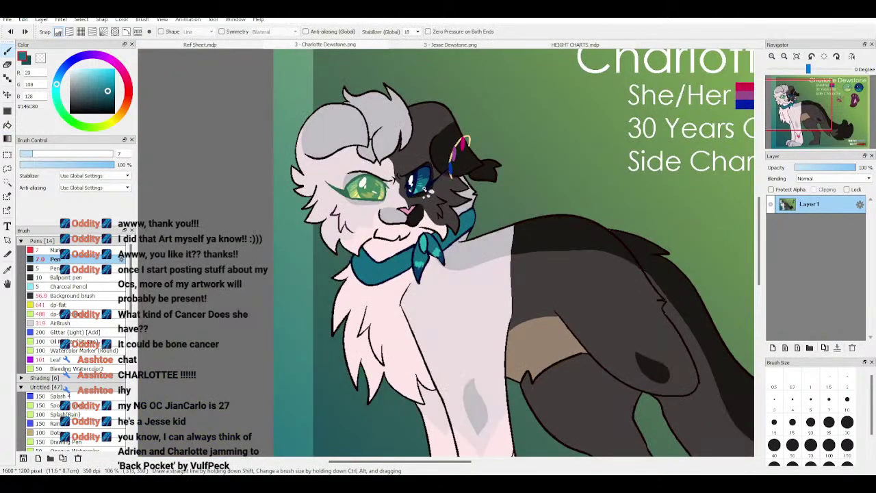
right_click(415, 191)
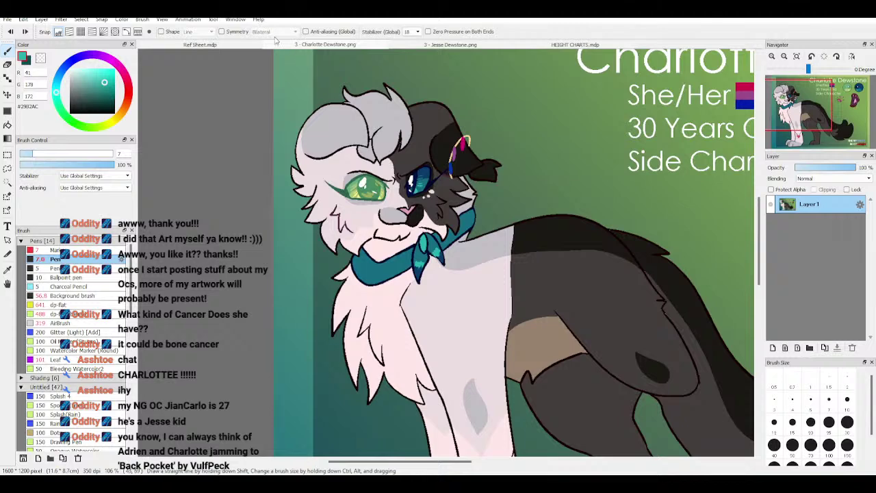
click(228, 45)
mouse_move(416, 231)
mouse_down()
mouse_move(426, 223)
mouse_move(415, 201)
mouse_up()
scroll(802, 103, down, 2)
scroll(802, 103, up, 1)
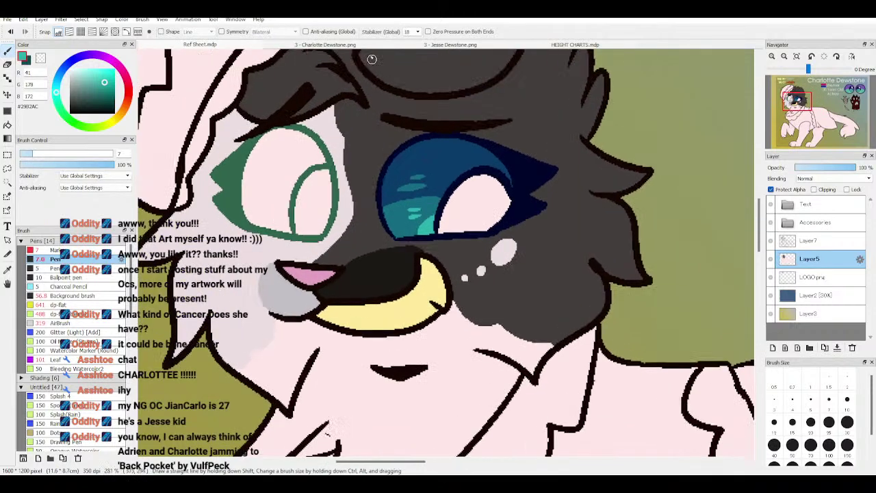
Step: Sample the dark navy #001145 from the older Charlotte sheet's eye and bucket-fill the blue eye's pupil
click(333, 45)
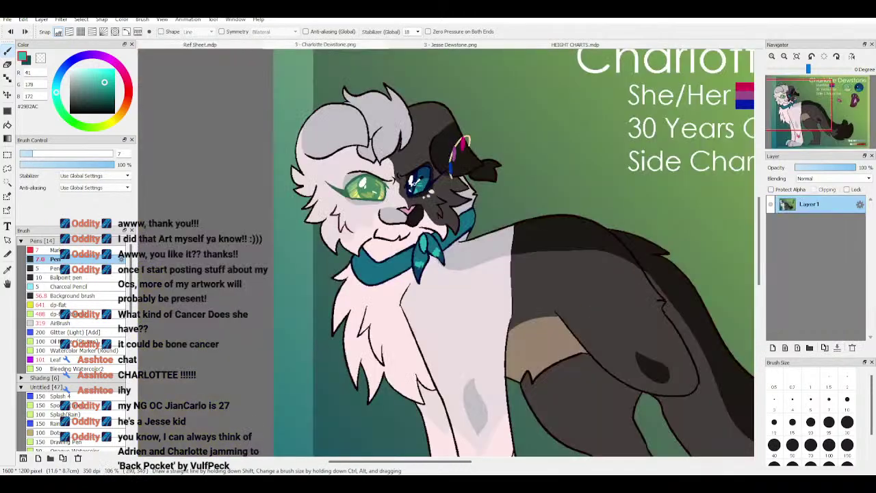
right_click(421, 180)
click(248, 45)
click(7, 125)
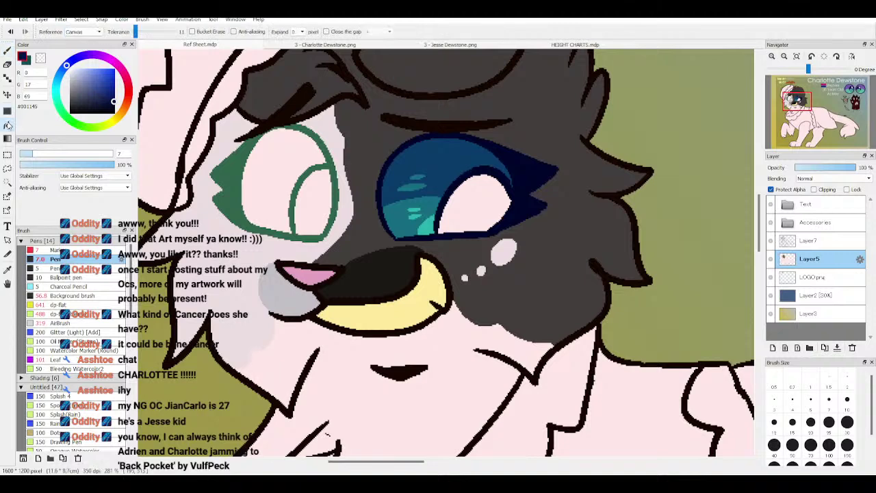
click(454, 208)
Step: Resample the iris teal, darken it to #095A6E, draw a curve across the blue eye's pupil, and fill the area below it
scroll(659, 183, up, 2)
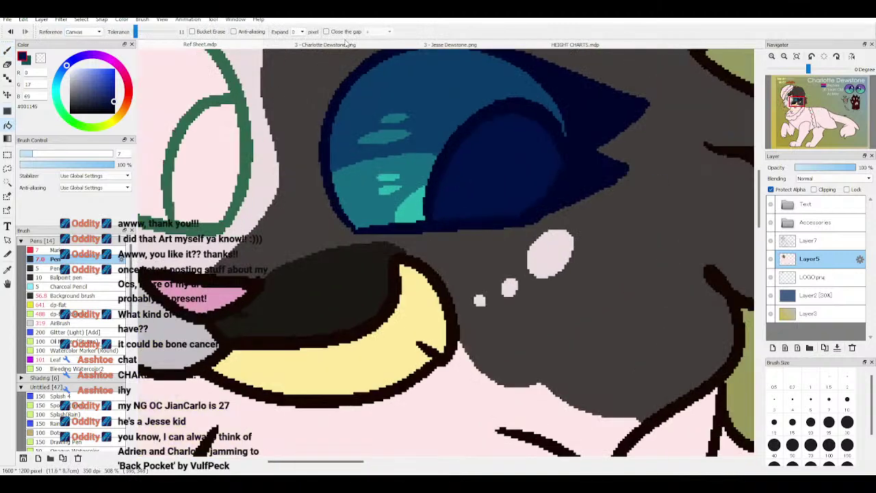
click(348, 43)
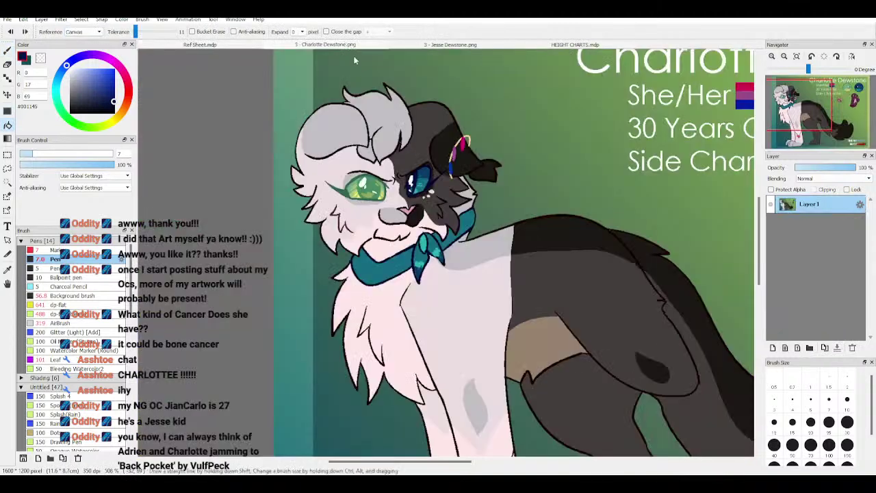
click(257, 47)
alt+click(368, 195)
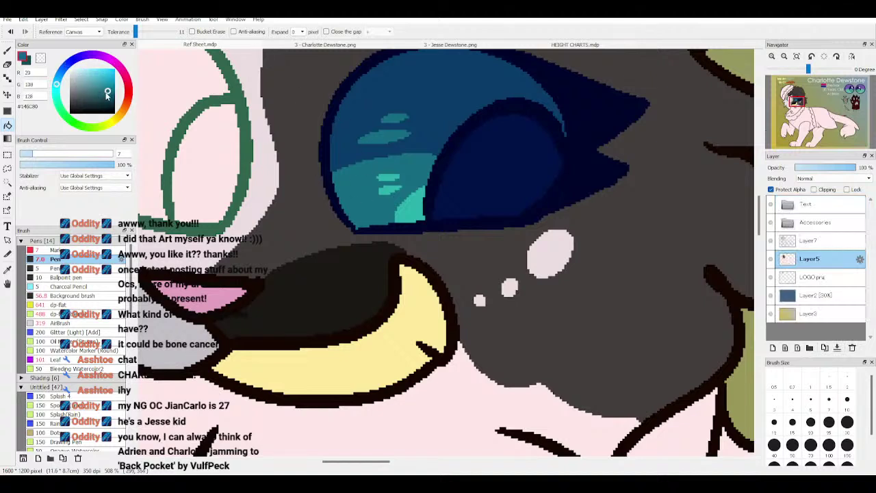
drag(107, 94, 111, 93)
key(b)
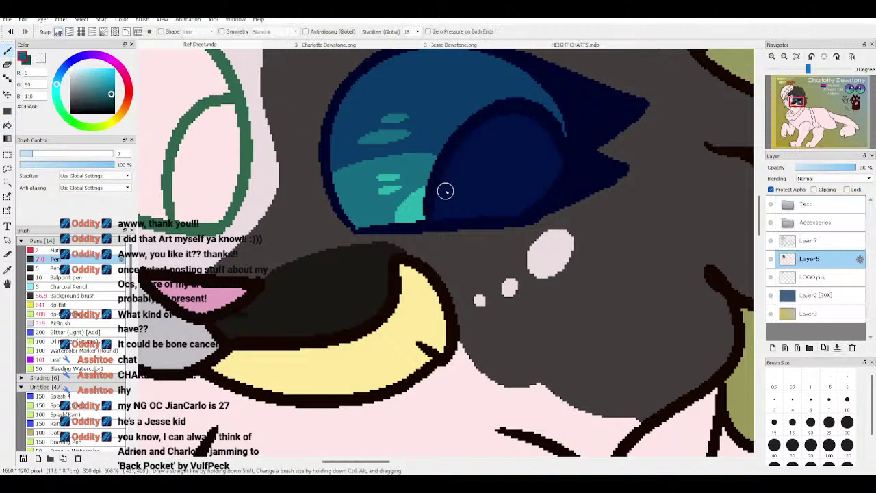
mouse_move(445, 191)
mouse_down()
mouse_move(463, 182)
mouse_move(536, 188)
mouse_up()
key(g)
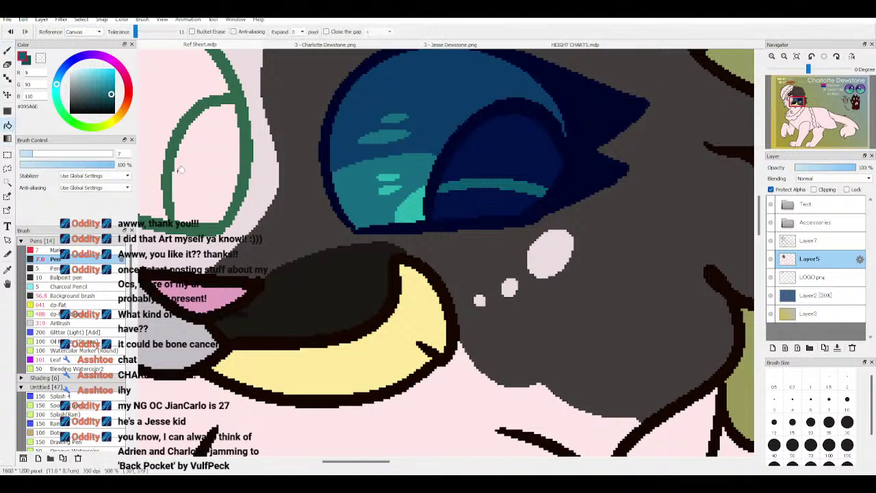
click(497, 191)
Step: Darken the teal to #004859 and recolor the lower part of the blue eye's pupil outline on Layer7
click(114, 98)
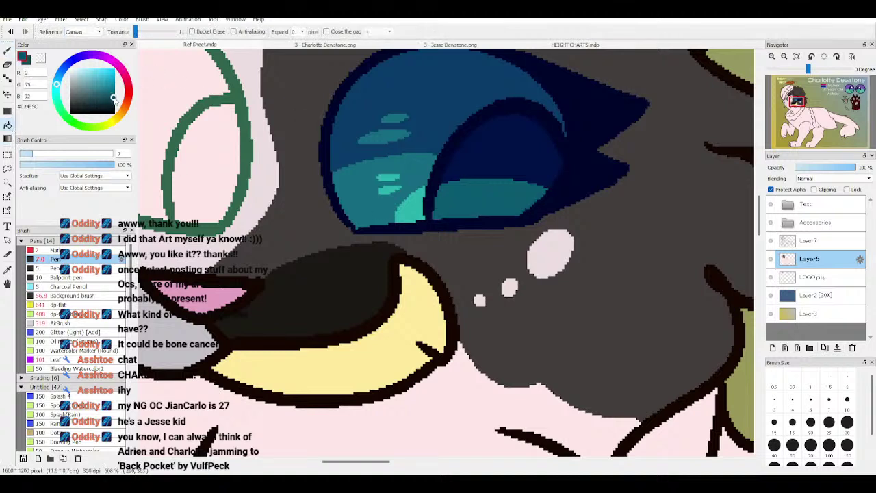
key(p)
click(793, 241)
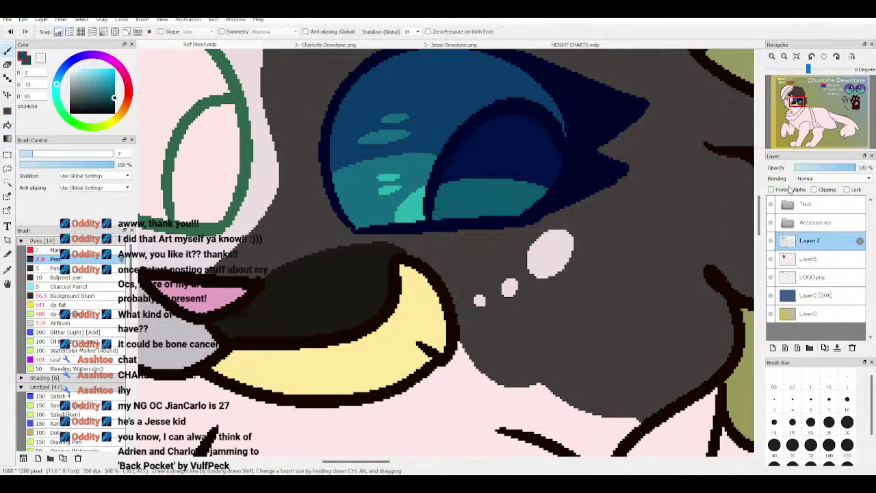
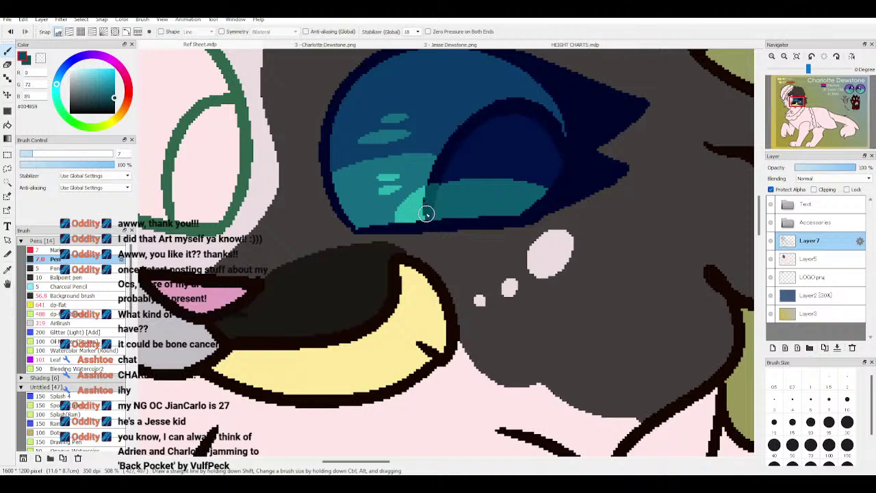
alt+click(460, 191)
Step: Sample green #67A980 from the older Charlotte sheet's eye and bucket-fill the green-lined iris on Layer5
click(806, 260)
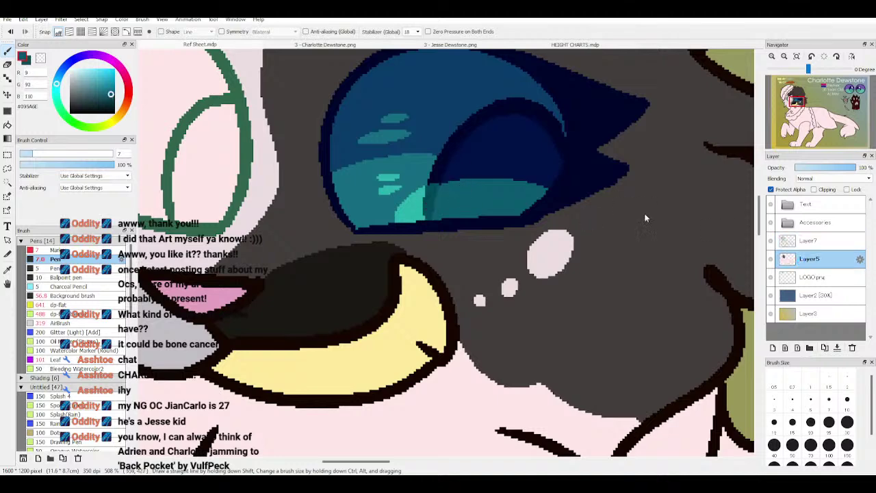
scroll(818, 129, down, 3)
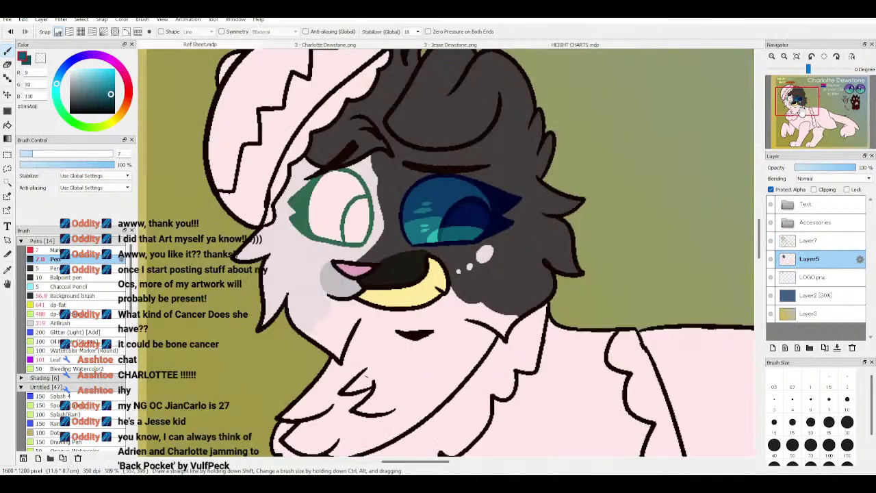
drag(803, 113, 796, 99)
scroll(795, 100, up, 2)
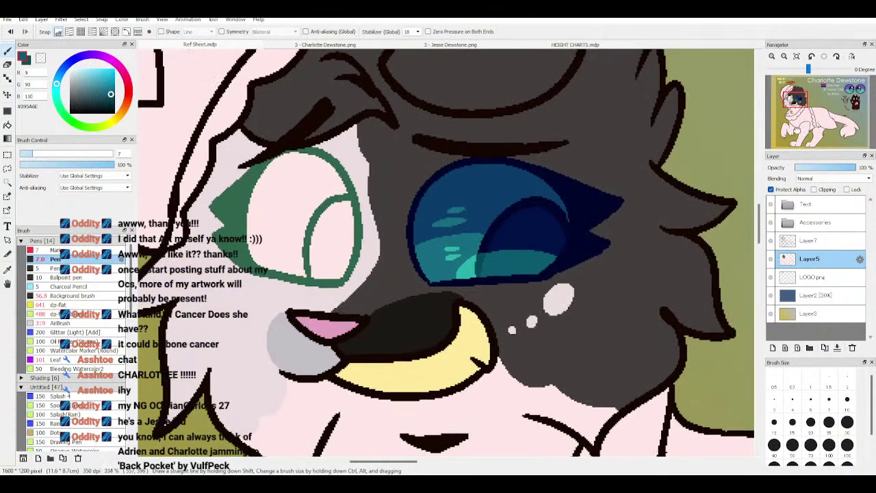
click(353, 45)
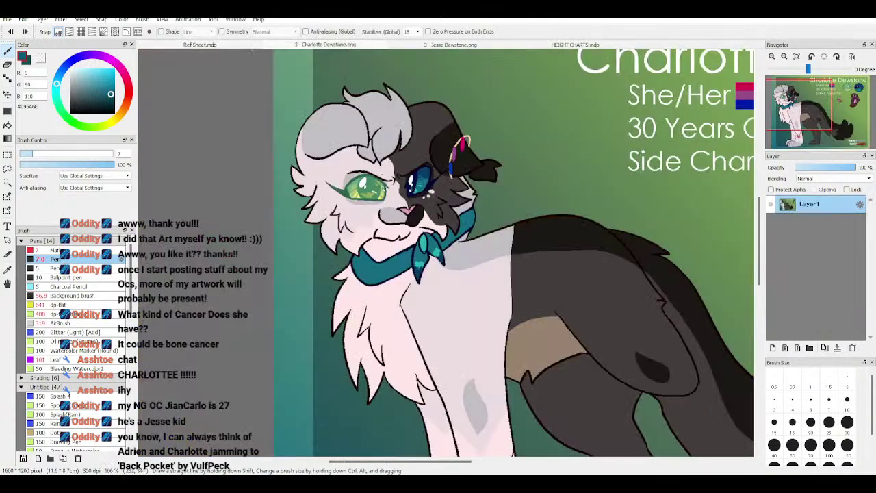
right_click(353, 193)
click(221, 45)
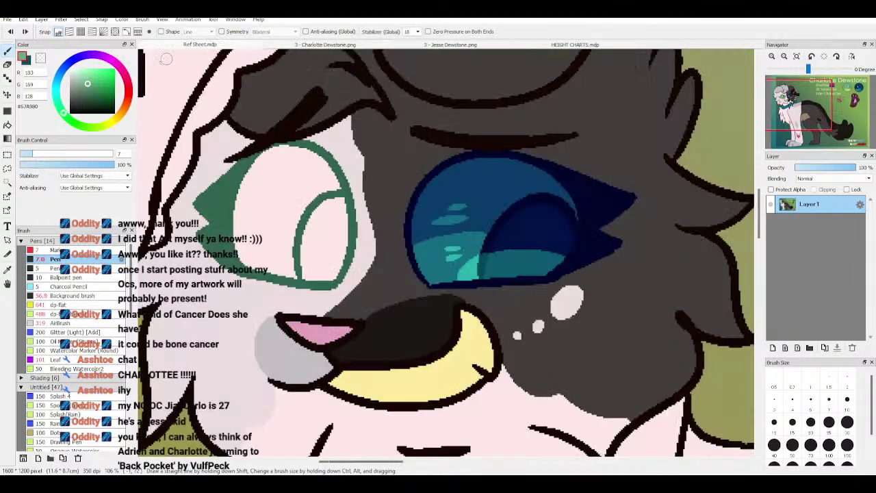
click(8, 126)
click(310, 183)
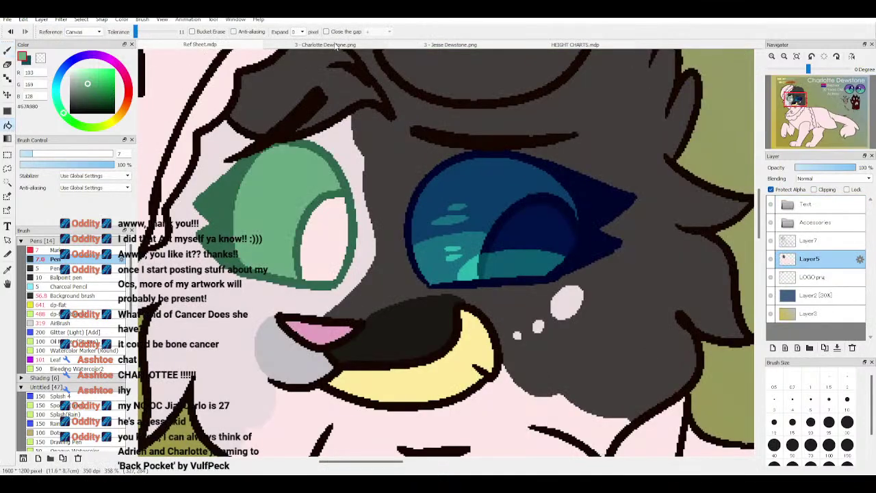
Step: Sample yellow-green #B1C278 from the older Charlotte sheet's eye, draw a curve across the green iris, and fill the area below it
click(336, 45)
alt+click(354, 185)
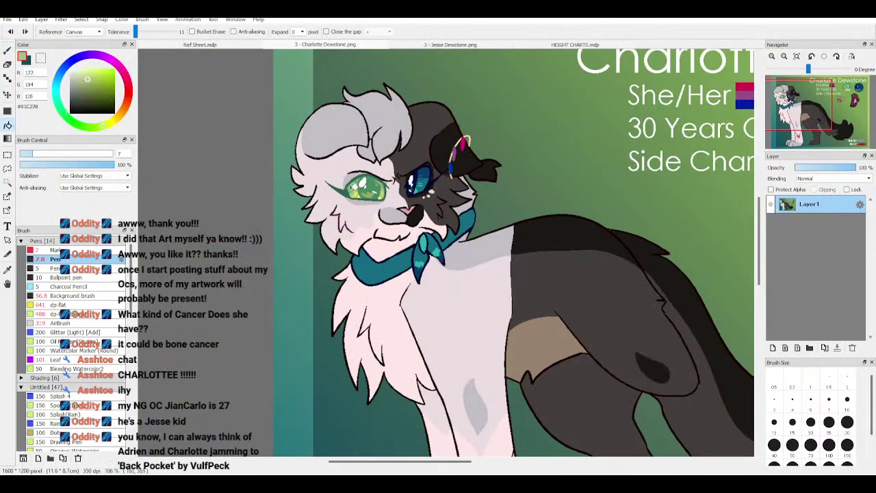
click(200, 44)
click(7, 51)
drag(233, 216, 303, 213)
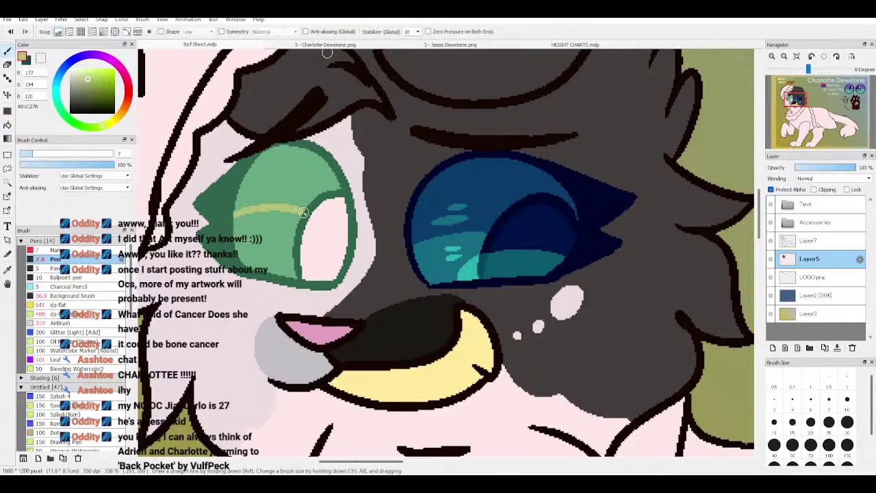
click(8, 126)
click(281, 245)
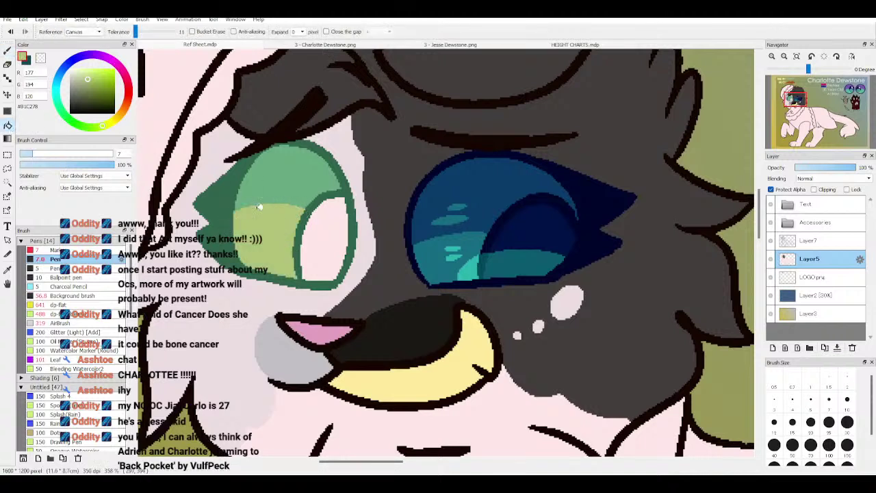
Step: Resample the iris green #67A980, draw a lower dividing curve across the iris, and fill the area above it
alt+click(260, 195)
key(b)
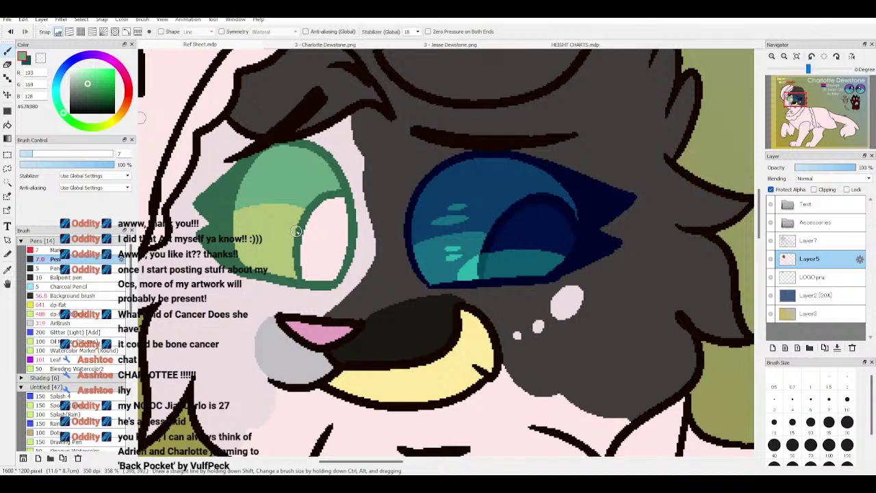
drag(296, 232, 223, 223)
key(g)
click(300, 211)
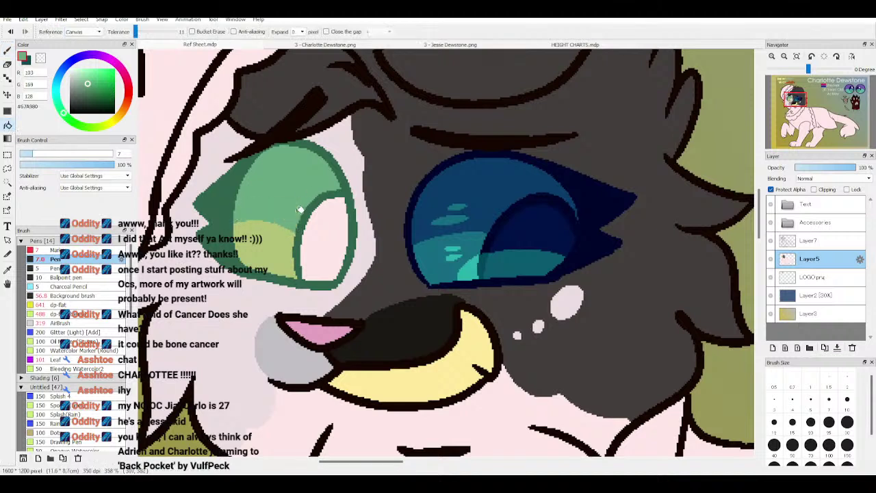
Step: Paint small #B1C278 highlights in the green iris's upper part and #FFF67E highlights, sampled from the older sheet, in its lower part
alt+click(268, 248)
key(b)
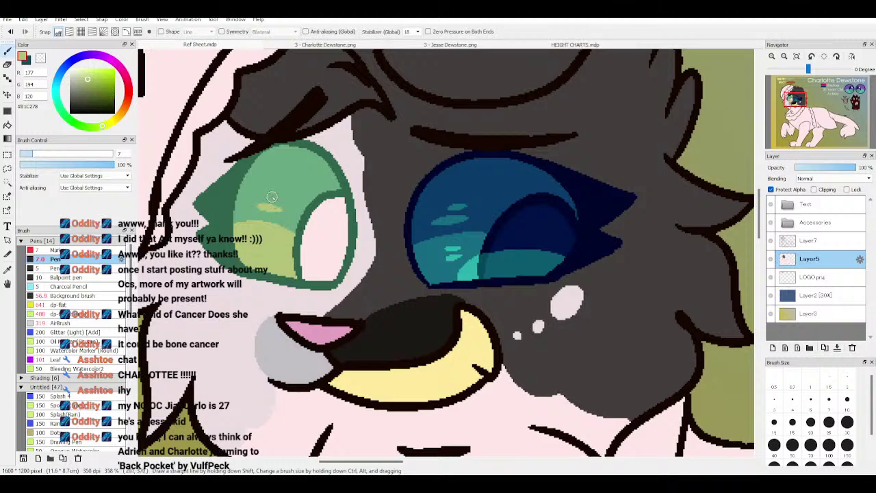
click(356, 45)
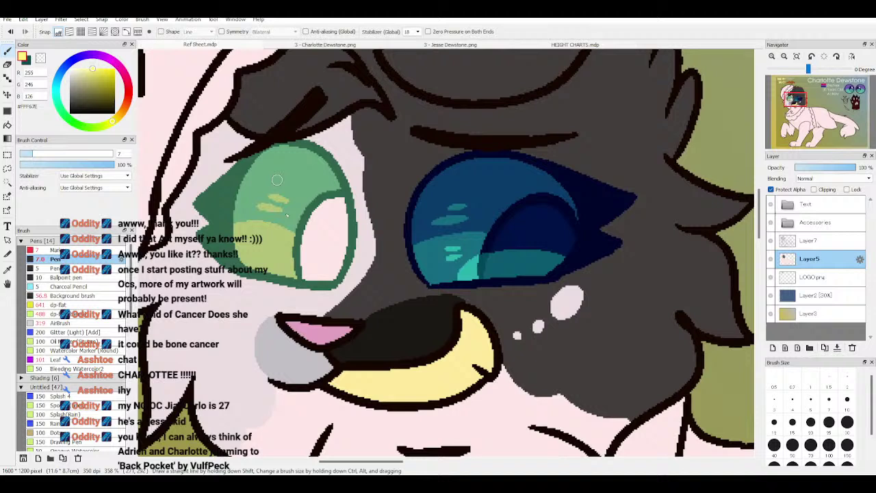
click(228, 47)
mouse_move(281, 277)
mouse_down()
mouse_move(288, 263)
mouse_move(289, 274)
mouse_up()
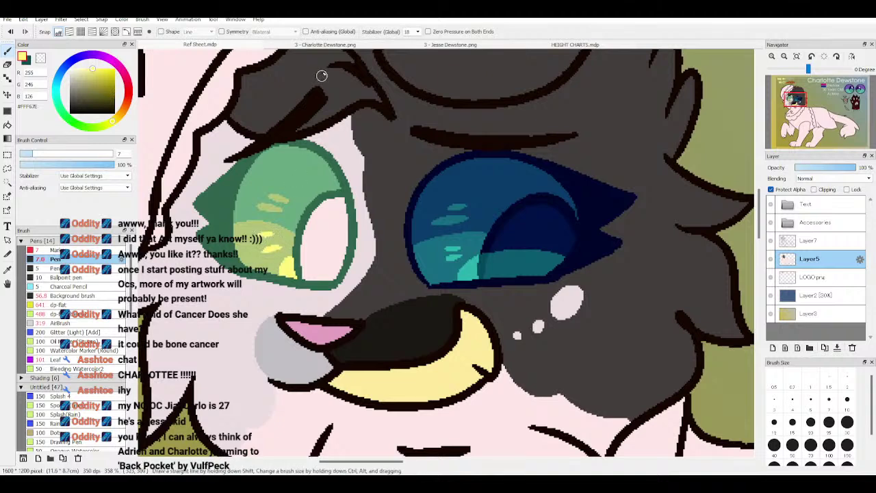
Step: Sample the darker green #458963 from the older Charlotte sheet's eye and bucket-fill the green eye's pupil
click(240, 45)
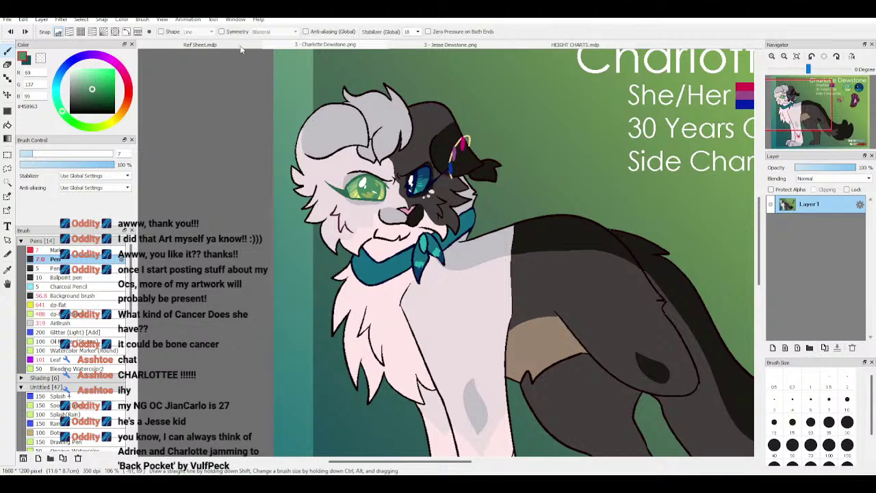
click(236, 46)
click(9, 124)
click(327, 257)
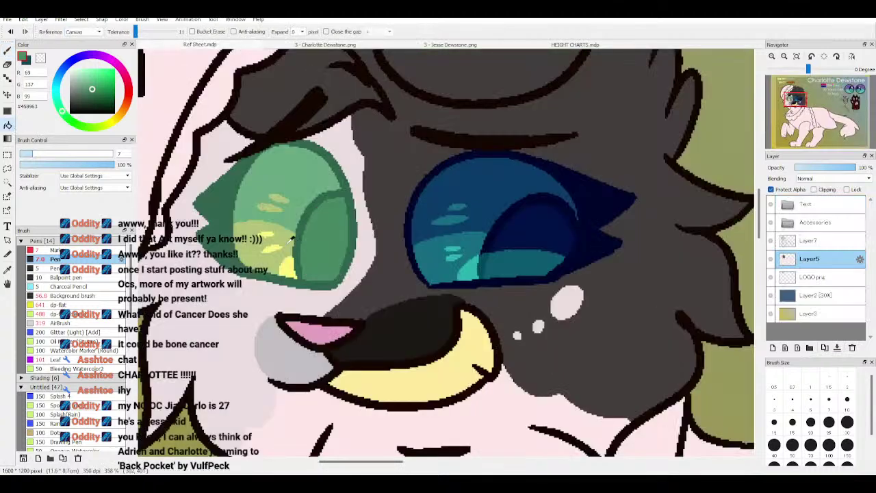
Step: Resample the iris yellow-green, darken it to #91A25C, draw a curve across the green eye's pupil, and fill the area below it
right_click(271, 229)
click(91, 85)
click(90, 86)
click(7, 51)
drag(301, 256, 334, 262)
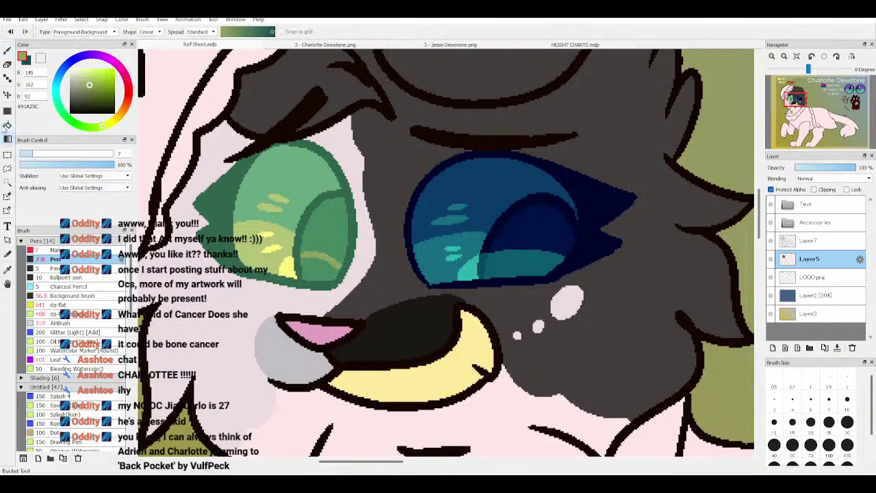
key(g)
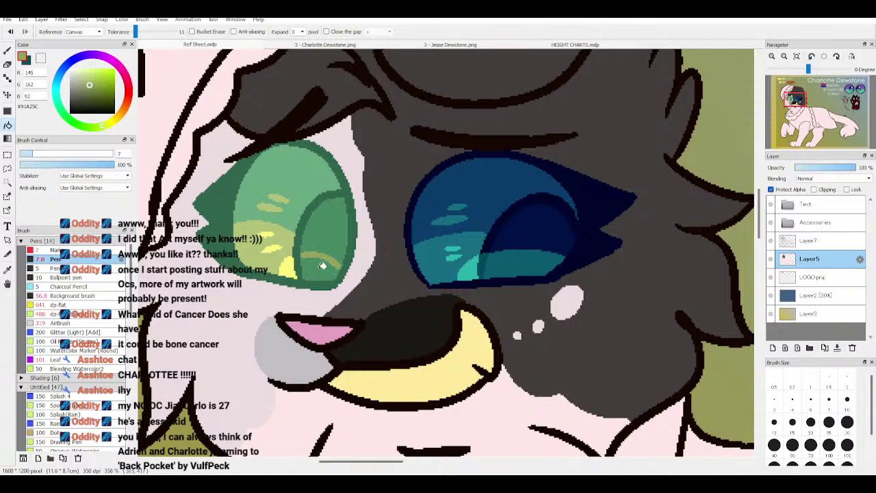
click(322, 266)
Step: Darken the yellow-green to #788846 and recolor the lower part of the green eye's pupil outline on Layer7
click(91, 90)
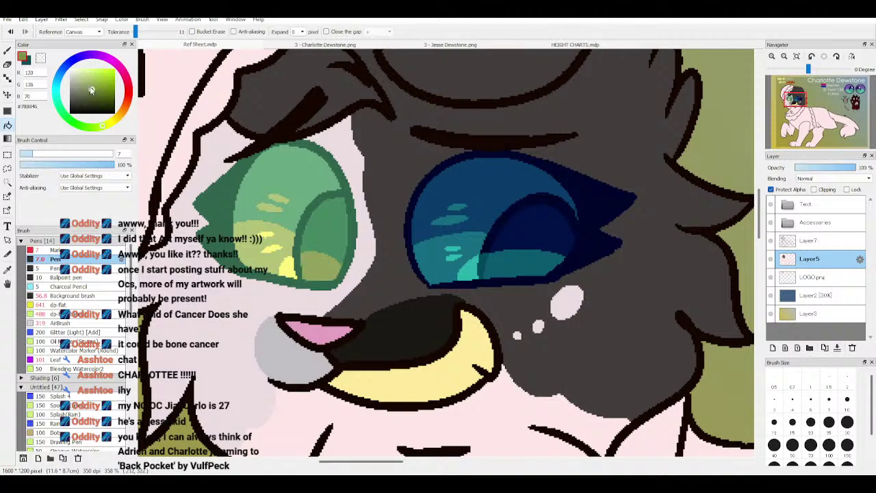
key(b)
click(805, 241)
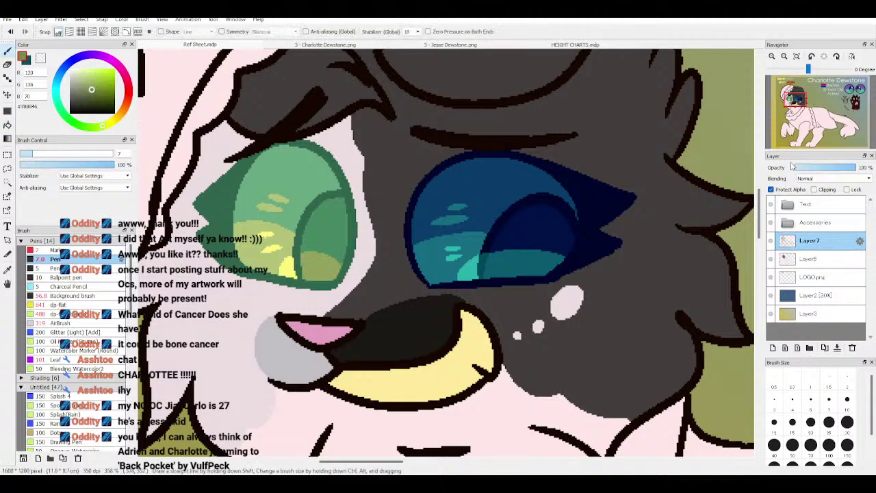
scroll(447, 247, up, 3)
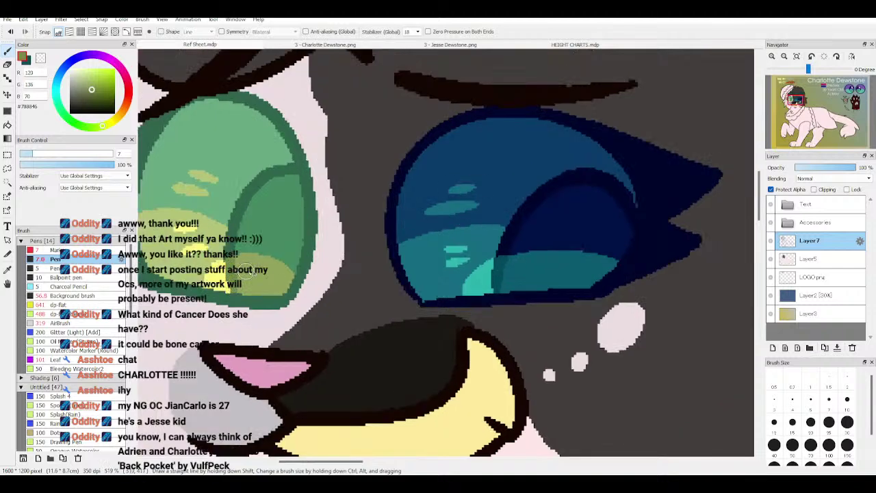
Step: Turn off alpha protection on Layer7 and paint a large white oval highlight with a small dot beside it on each eye
scroll(250, 274, down, 6)
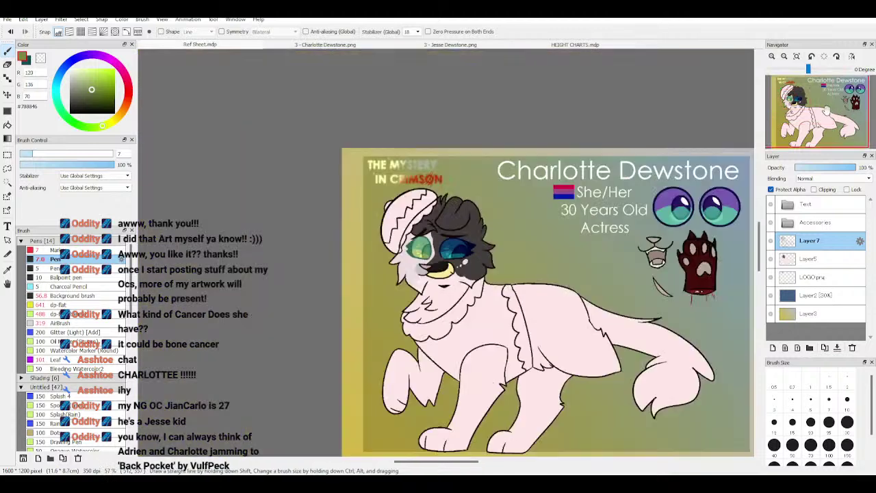
scroll(819, 102, up, 4)
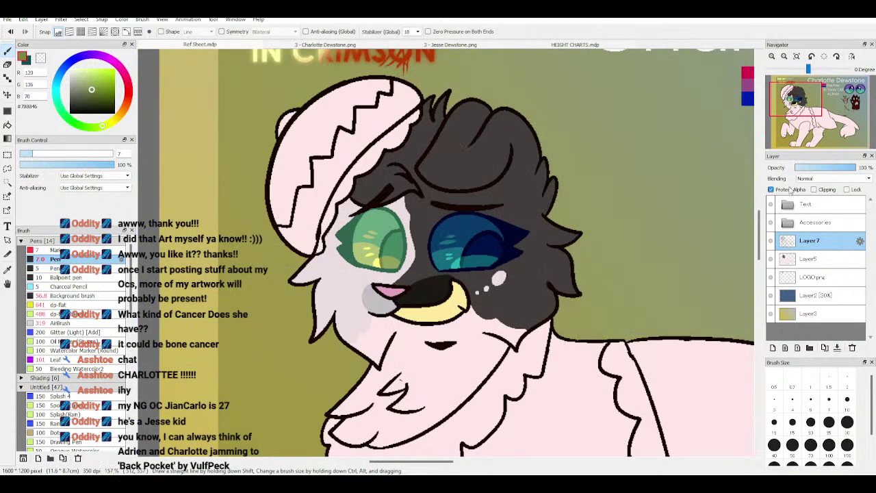
click(793, 190)
scroll(817, 117, up, 5)
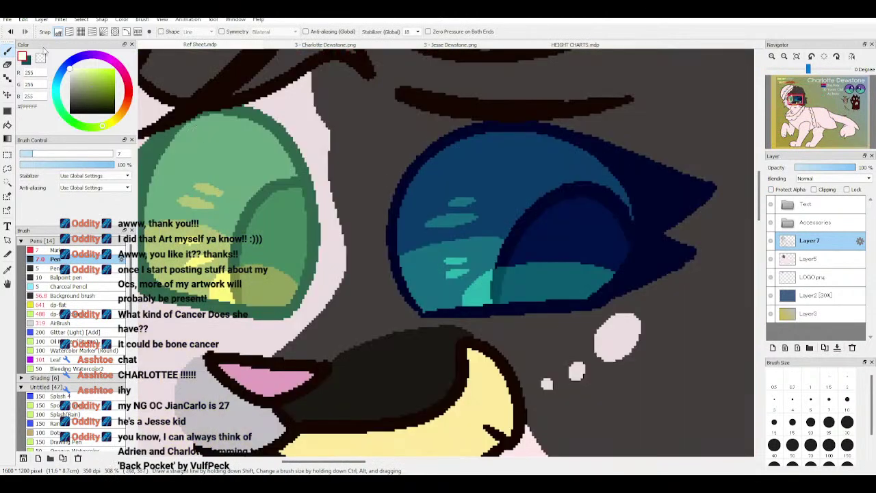
mouse_move(282, 207)
mouse_down()
mouse_move(301, 198)
mouse_move(293, 214)
mouse_move(292, 204)
mouse_up()
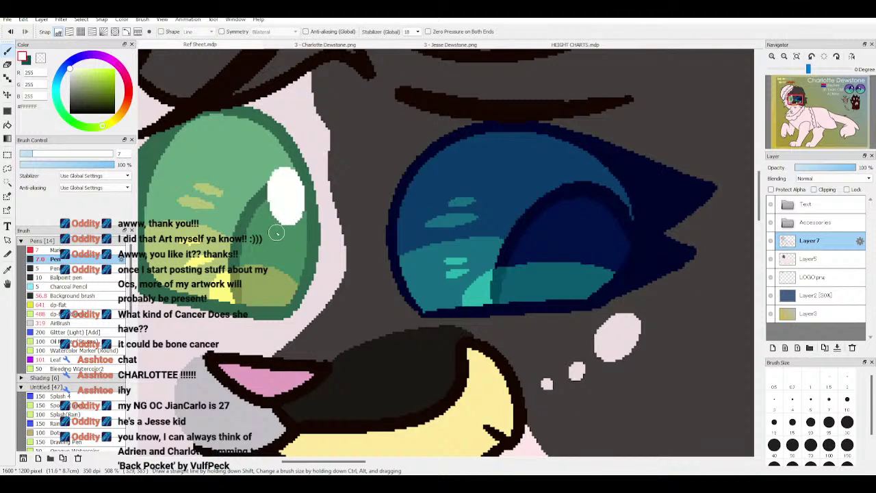
click(273, 232)
mouse_move(582, 193)
mouse_down()
mouse_move(616, 196)
mouse_move(599, 195)
mouse_move(612, 209)
mouse_move(584, 183)
mouse_up()
click(586, 239)
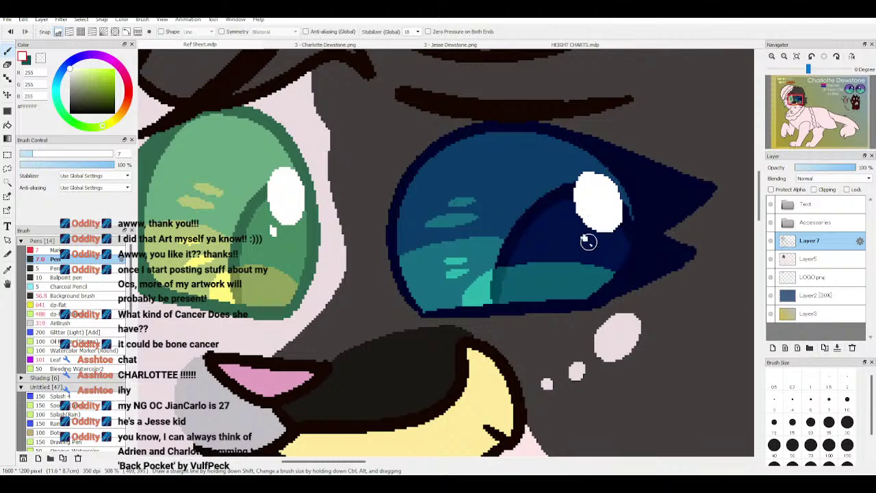
Step: On Layer5, check the older Charlotte and Jesse sheets, sample the muzzle gray #C2BFC5 and outline a shaded patch around the green eye
scroll(810, 101, down, 6)
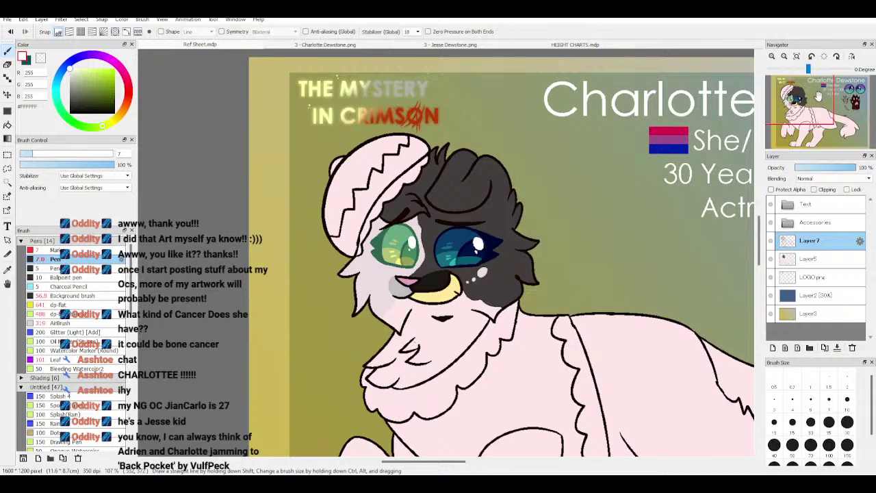
scroll(808, 120, up, 2)
click(802, 258)
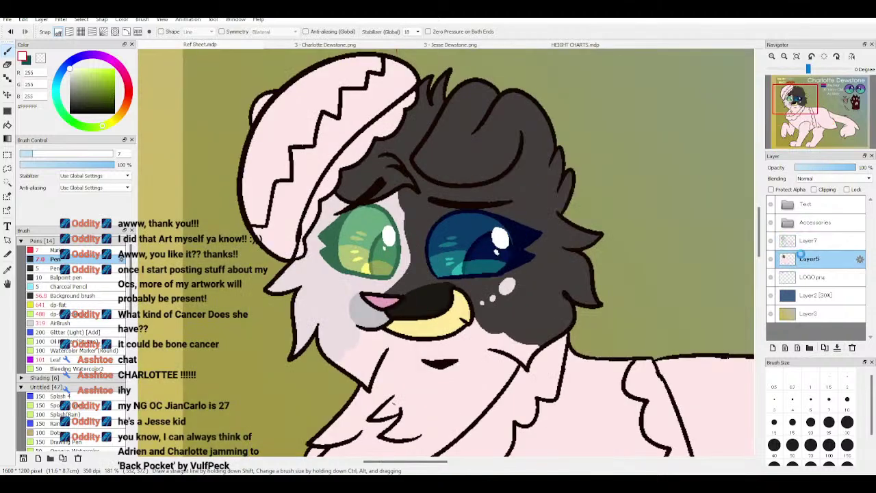
click(303, 44)
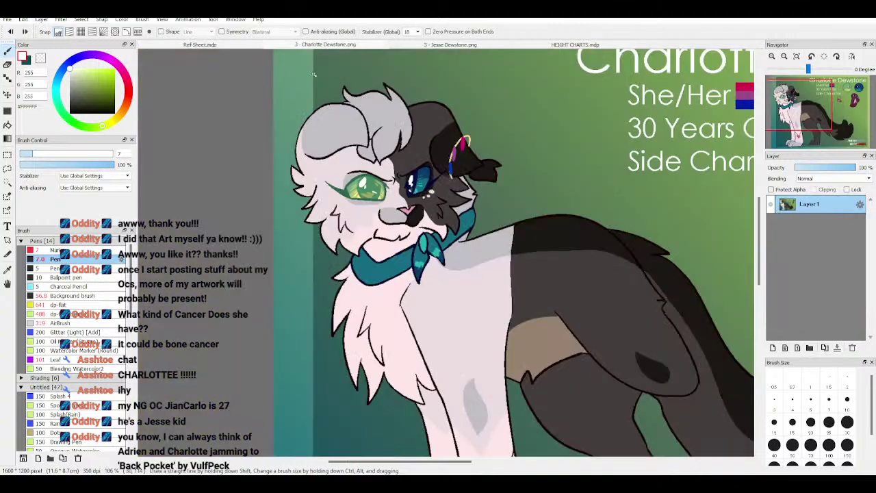
click(200, 45)
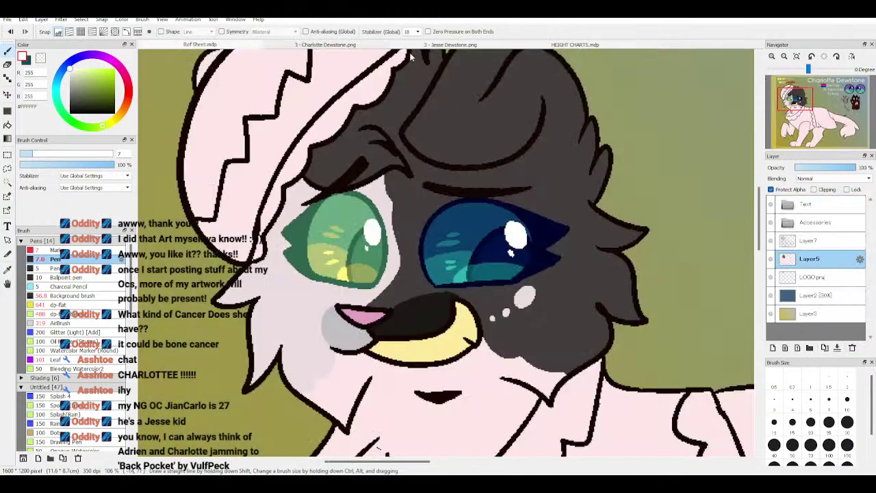
click(449, 44)
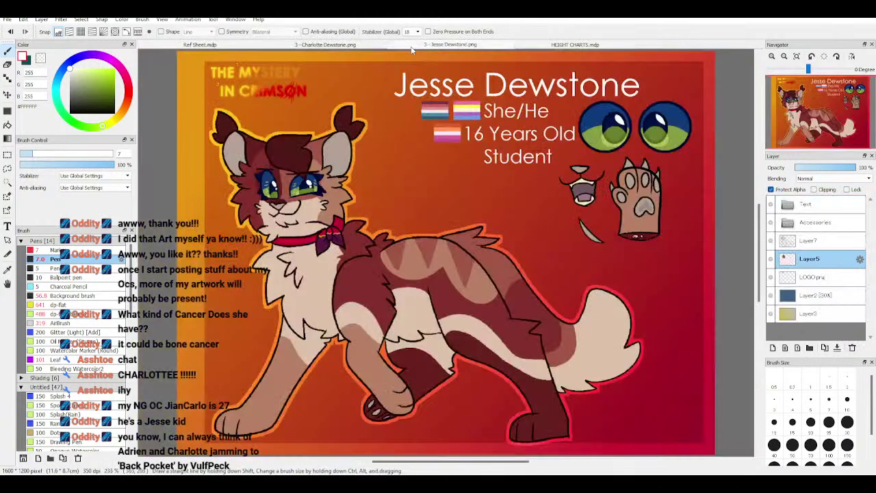
click(254, 47)
alt+click(335, 332)
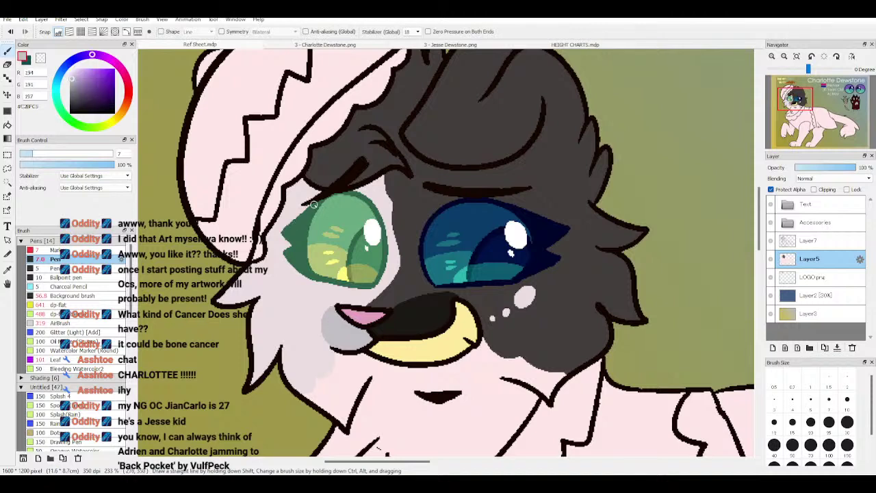
mouse_move(313, 205)
mouse_down()
mouse_move(273, 235)
mouse_move(291, 250)
mouse_up()
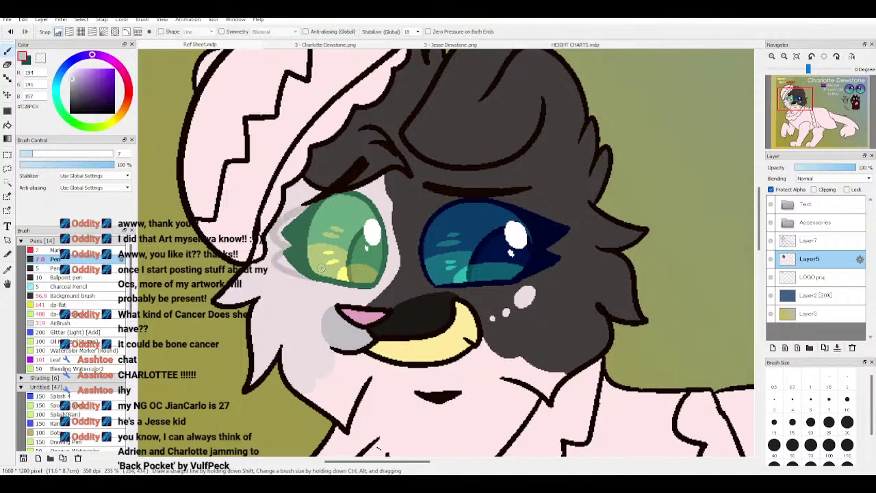
key(ctrl+z)
mouse_move(311, 204)
mouse_down()
mouse_move(283, 264)
mouse_move(291, 292)
mouse_move(316, 281)
mouse_move(314, 295)
mouse_move(338, 285)
mouse_up()
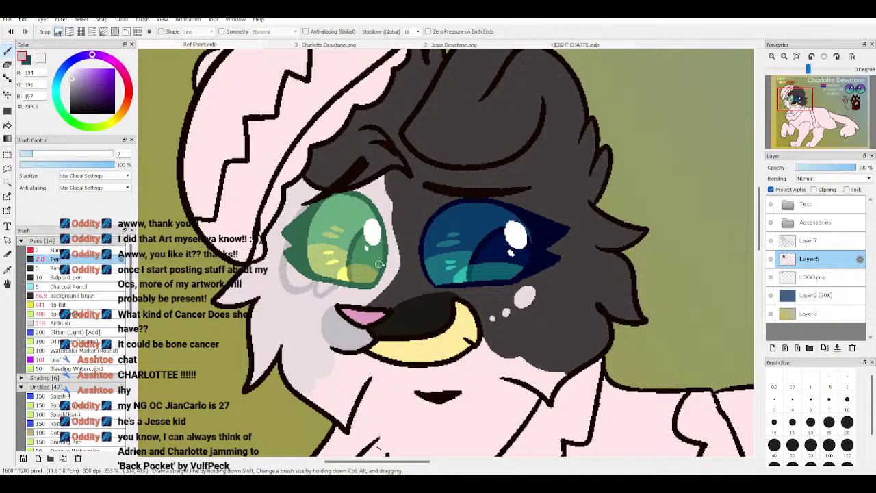
Step: Sample the near-black #1B1815 from the nose patch and draw marking lines beside and beneath the blue eye
alt+click(433, 311)
mouse_move(525, 191)
mouse_down()
mouse_move(537, 211)
mouse_move(542, 283)
mouse_move(514, 283)
mouse_move(509, 293)
mouse_move(490, 282)
mouse_up()
key(ctrl+z)
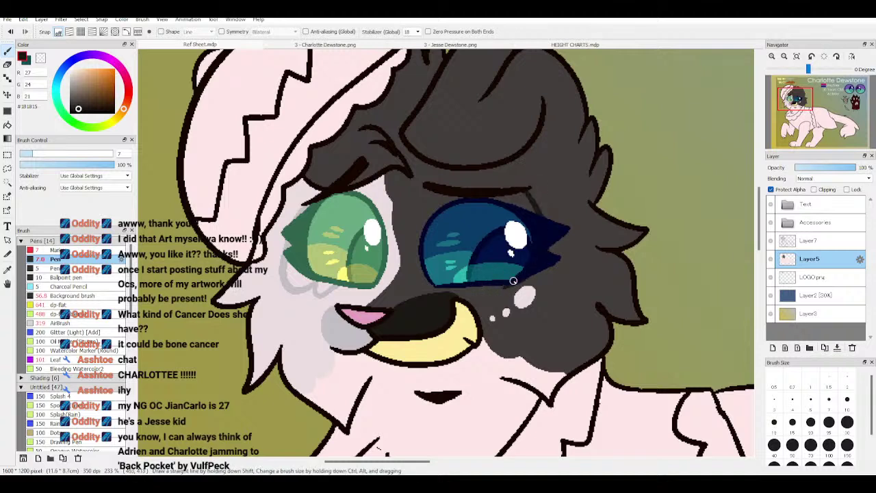
drag(513, 281, 474, 286)
Step: Trim the gray patch under the green eye with the fur color #ECDDE1, then resample #C2BFC5 and repaint a thinner rim
alt+click(326, 301)
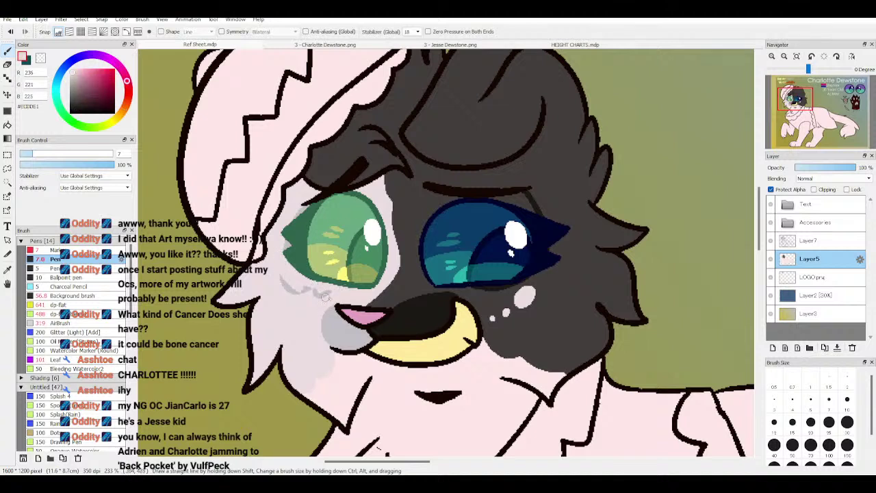
alt+click(342, 322)
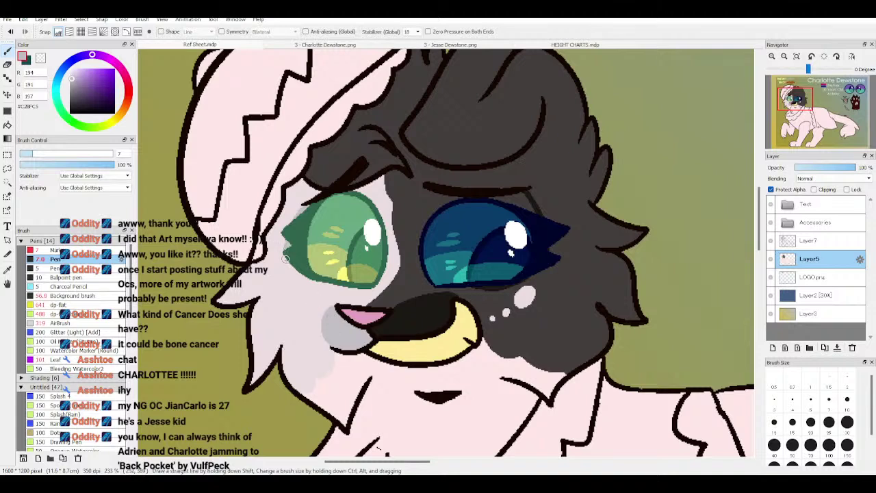
drag(286, 258, 368, 292)
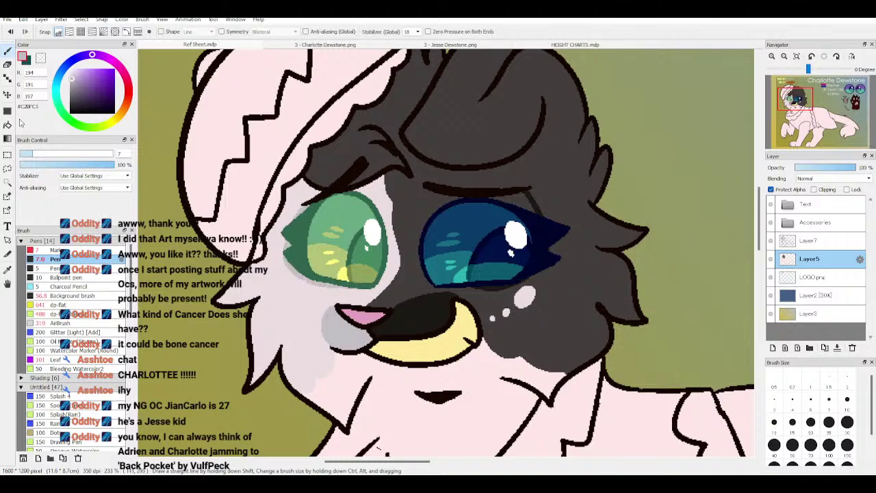
Step: Resample #1B1815, close off the area between the blue eye and its eyebrow with a line, and bucket-fill it
click(7, 125)
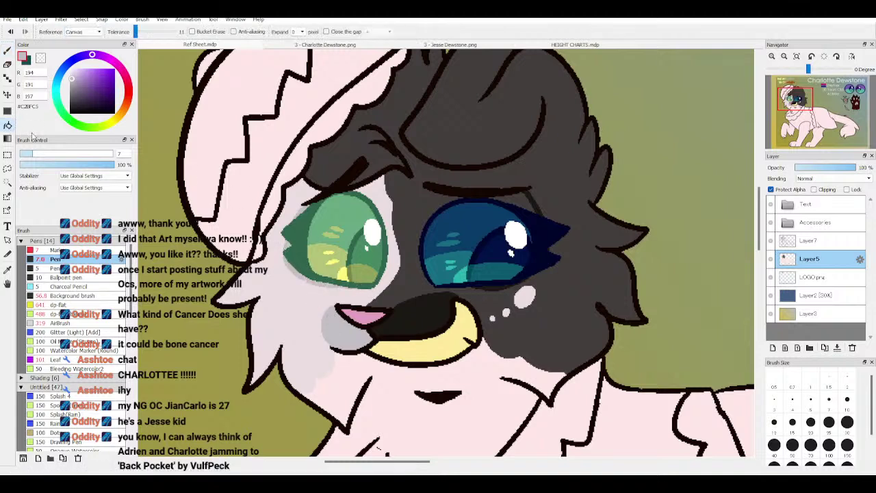
alt+click(546, 196)
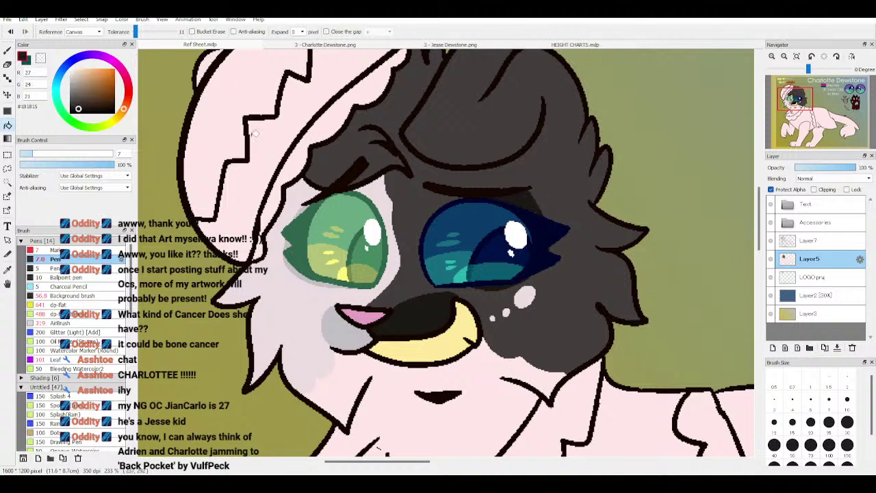
key(p)
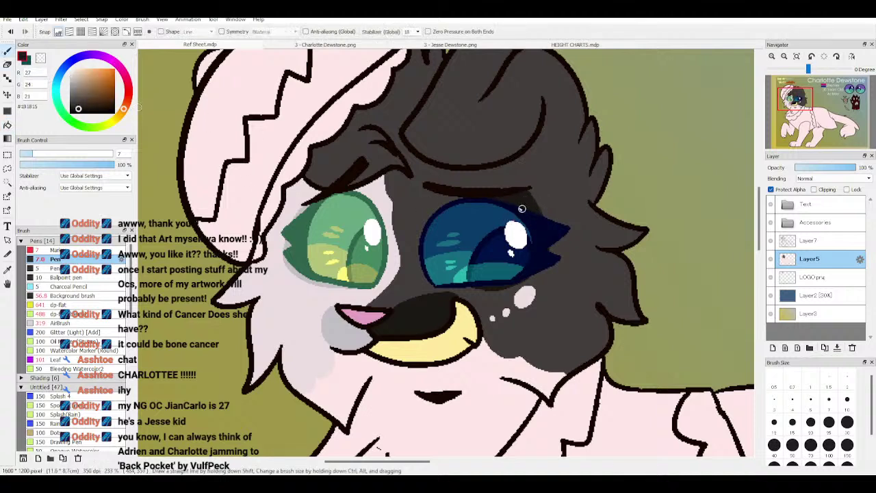
drag(426, 190, 426, 217)
click(7, 125)
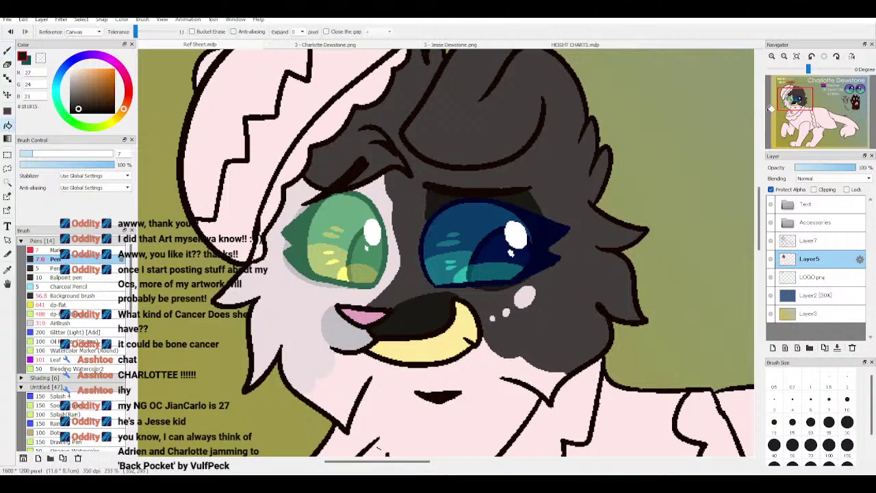
Step: Draw a dividing line across the back of the hair tuft and bucket-fill the tuft with #1B1815
scroll(819, 111, down, 3)
drag(799, 99, 802, 100)
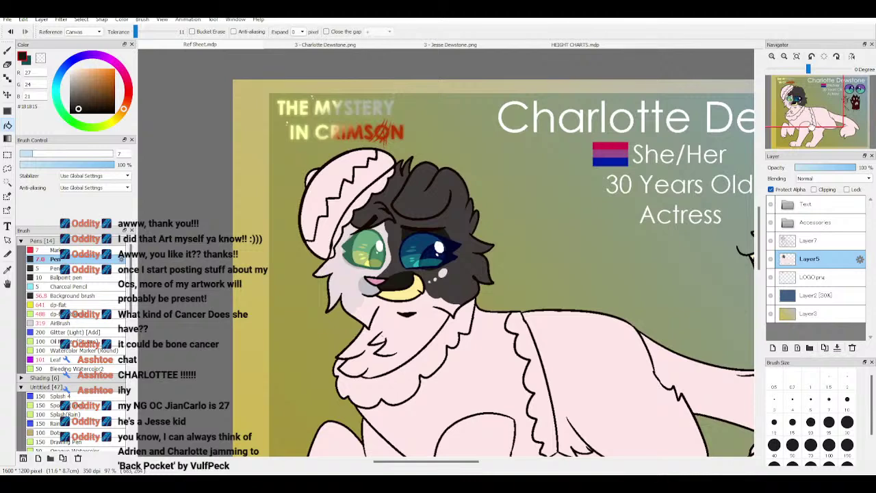
scroll(452, 254, up, 2)
key(b)
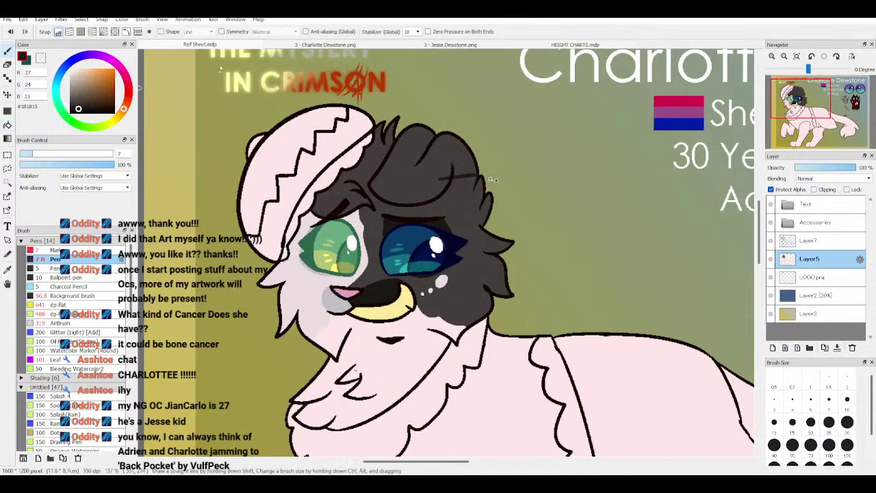
key(g)
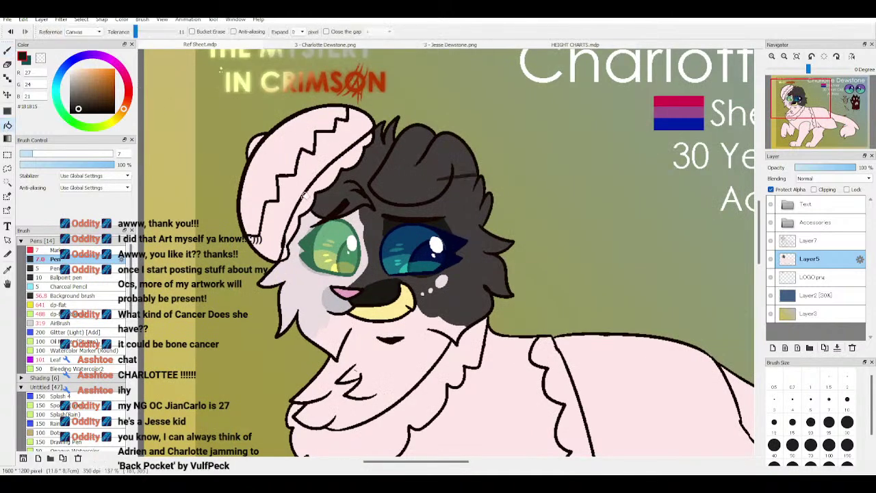
click(449, 177)
Step: Check the older Charlotte sheet's hair, sample the dark fur, darken it to #322B29, and refill the hair tuft with it
click(334, 47)
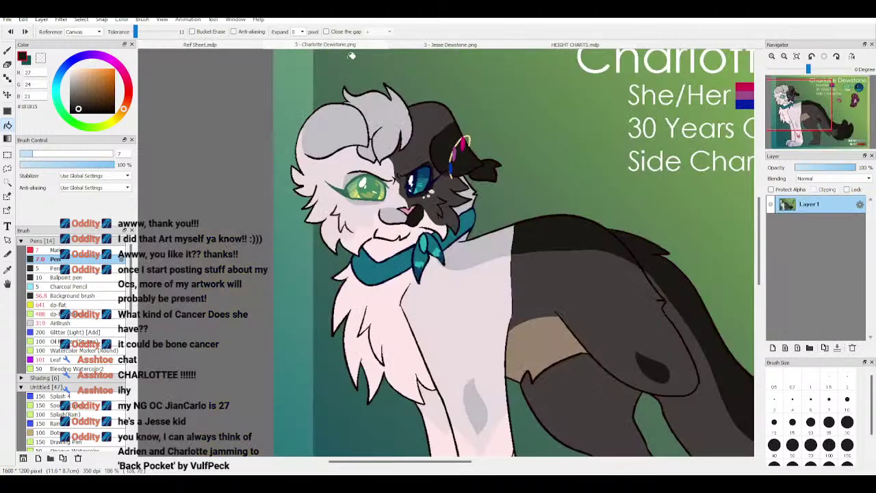
click(228, 45)
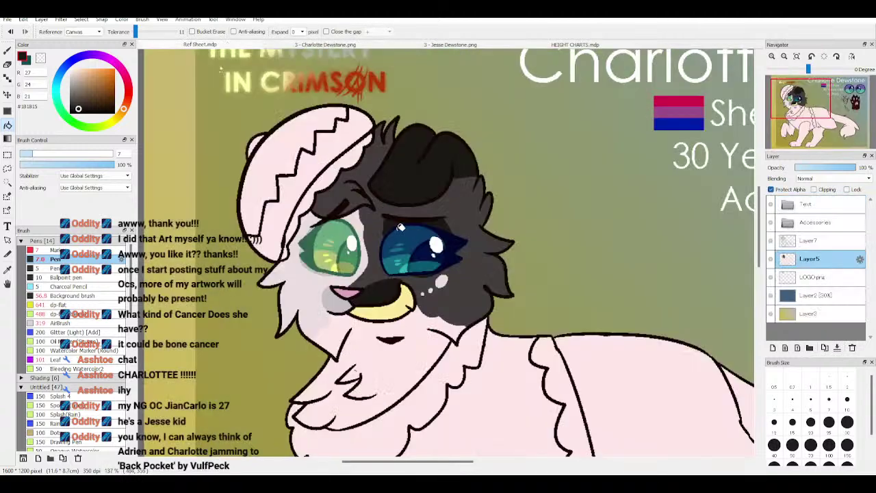
key(ctrl+plus)
key(ctrl+plus)
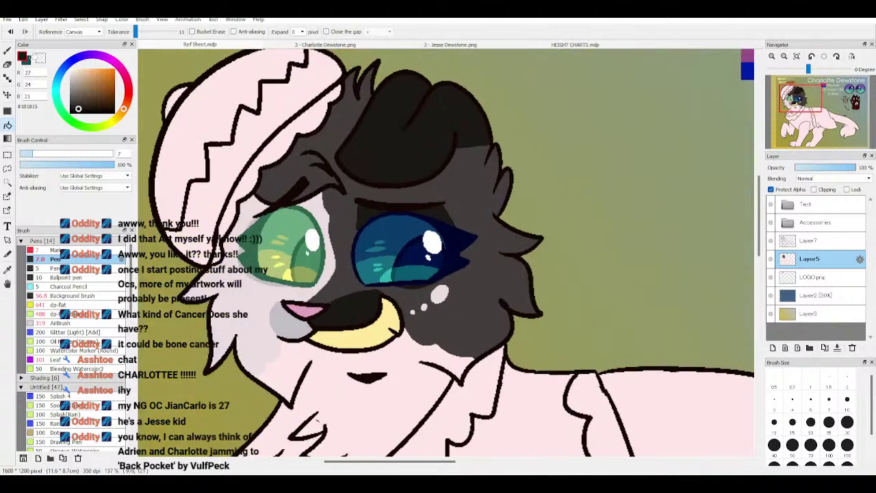
click(8, 51)
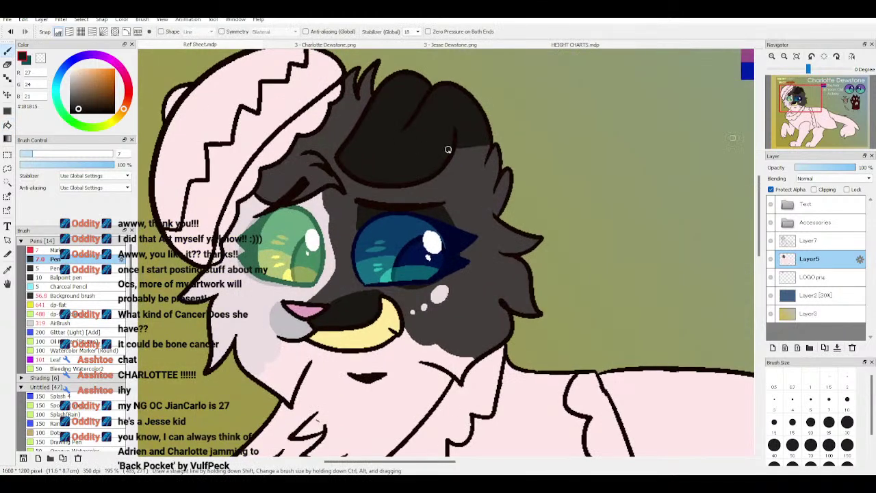
alt+click(464, 194)
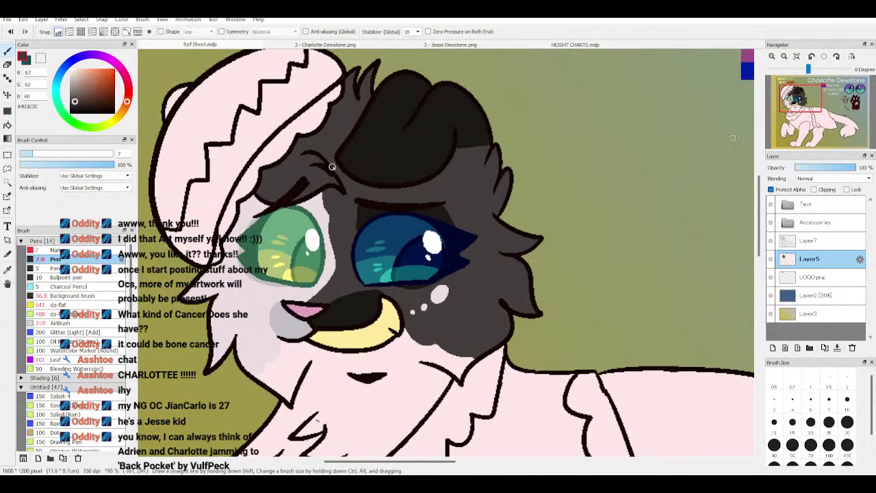
click(128, 101)
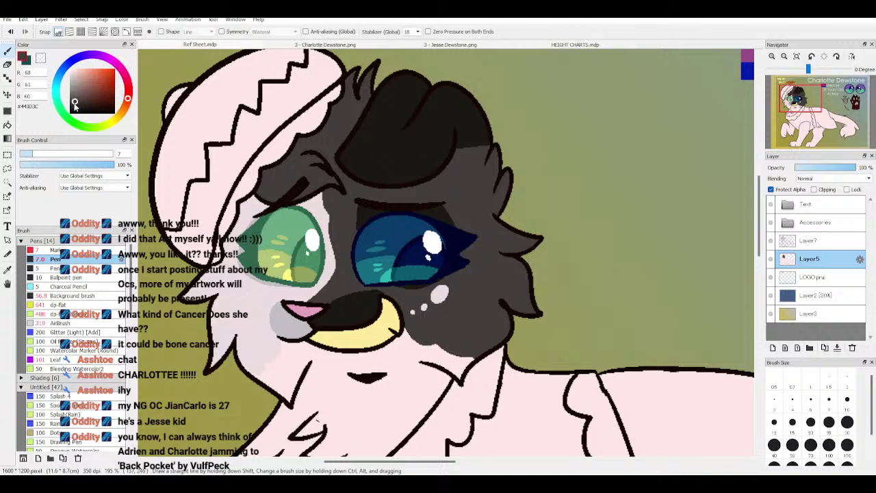
click(76, 105)
key(g)
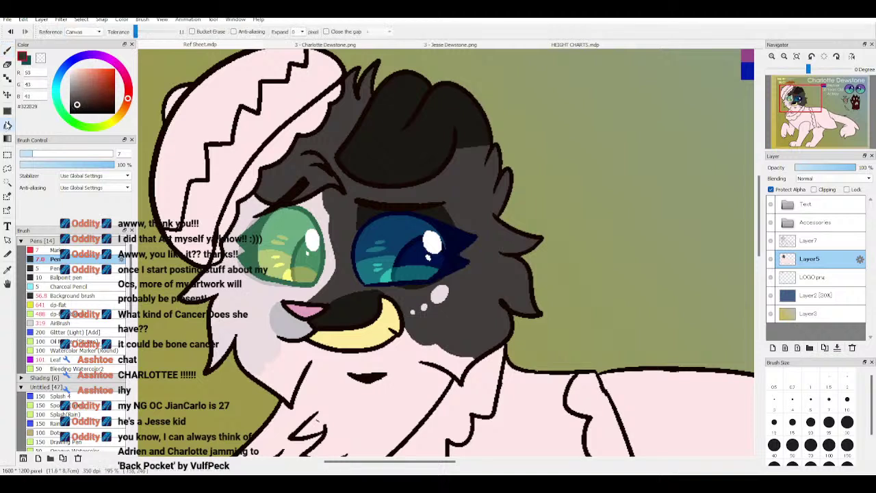
click(416, 147)
Step: Close the gap beside the eyebrow and bucket-fill the hair section between the hat and the tuft with #322B29
scroll(367, 213, down, 2)
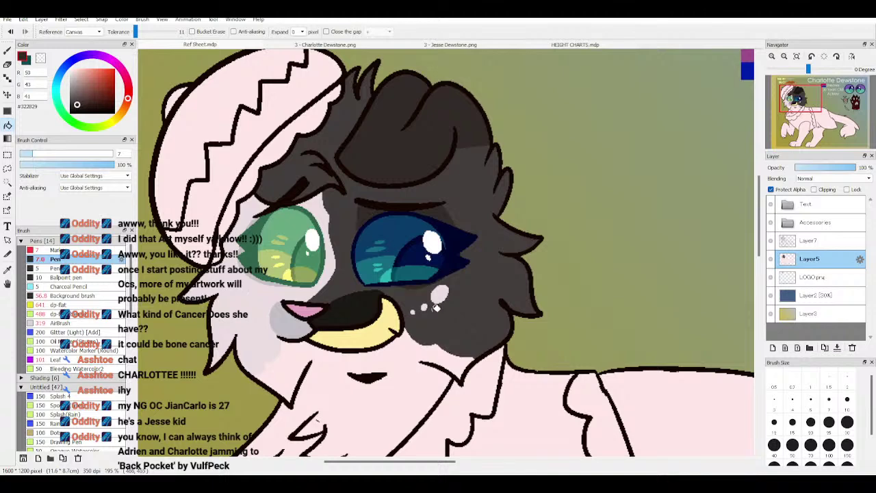
click(857, 99)
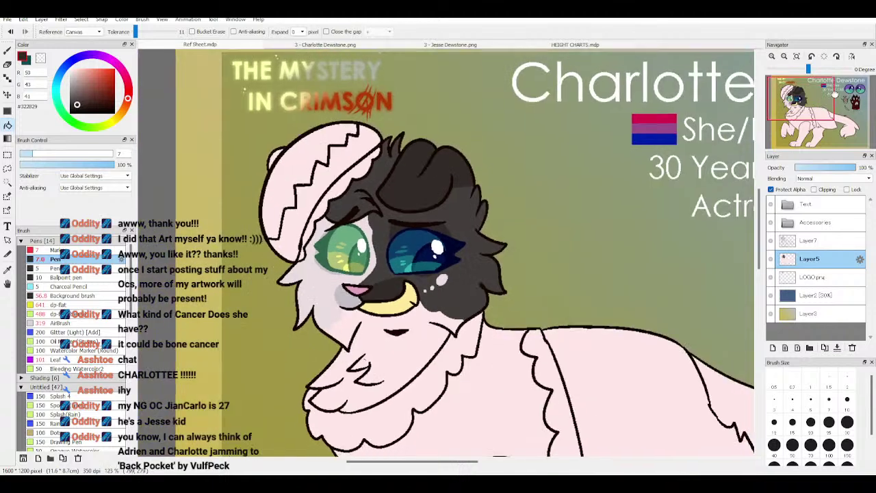
scroll(848, 94, down, 1)
click(800, 114)
click(800, 103)
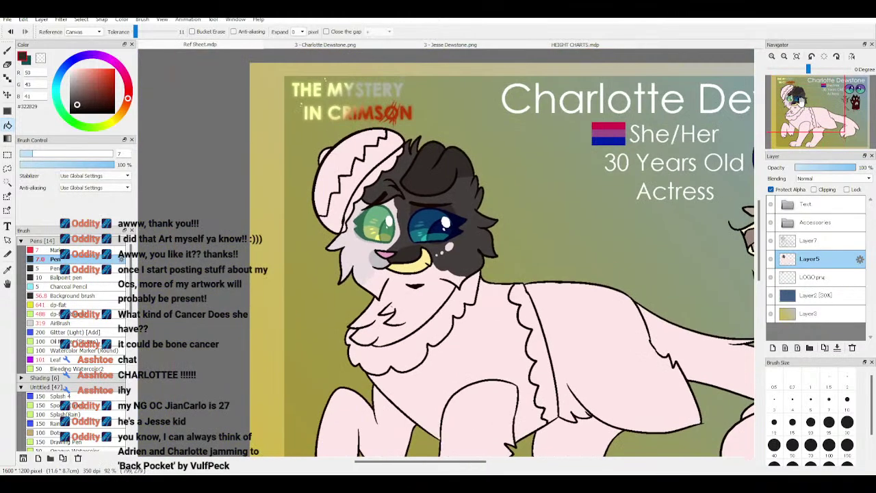
scroll(804, 103, up, 2)
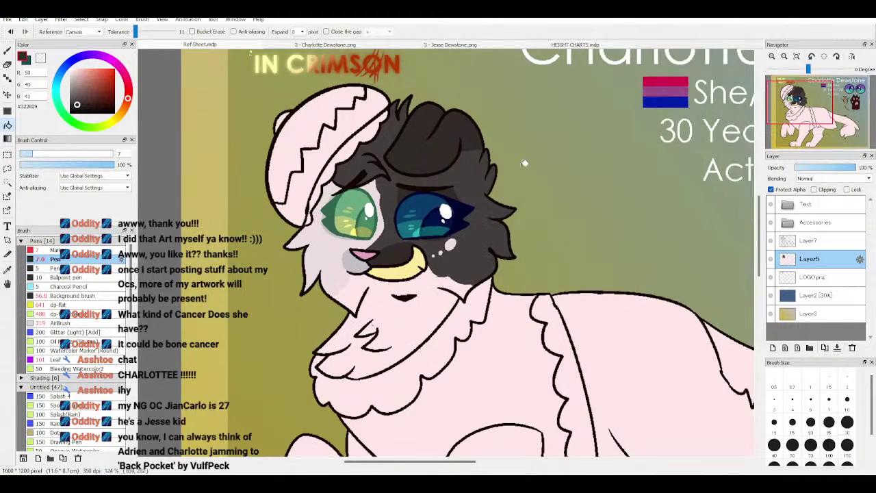
key(p)
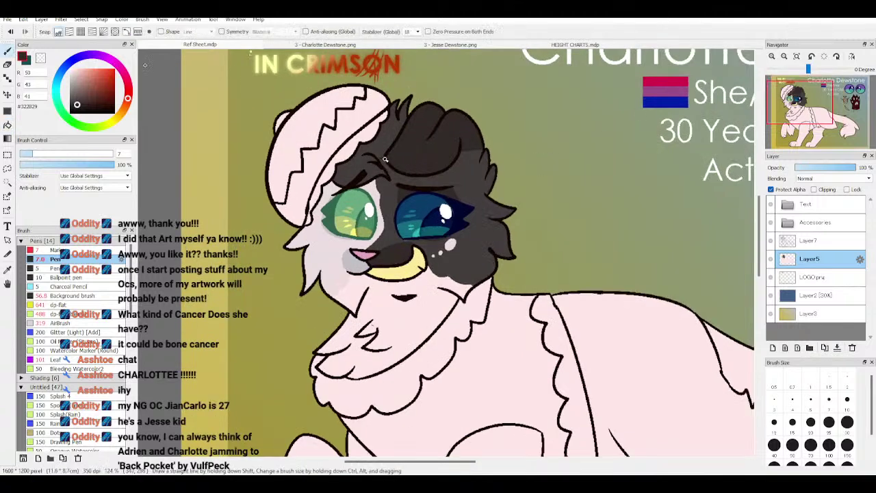
key(g)
click(402, 154)
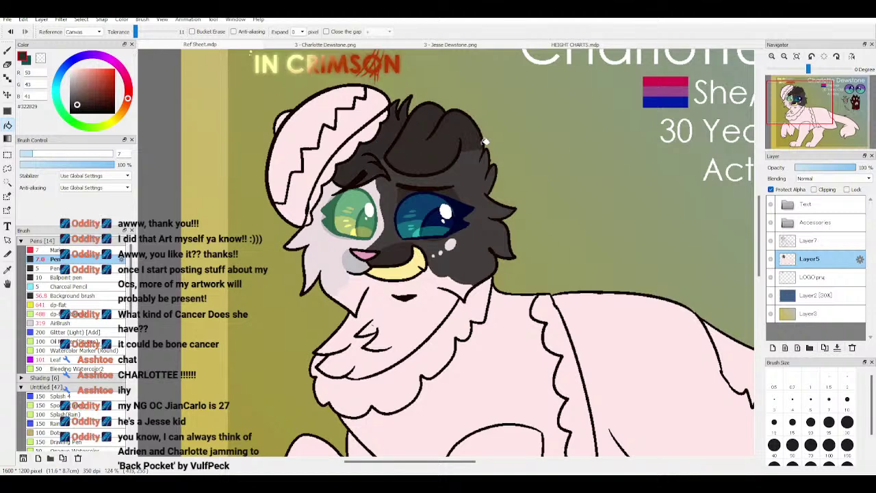
Step: Look over the Jesse sheet and the height charts for reference, and return to the Charlotte reference sheet
click(568, 44)
click(489, 44)
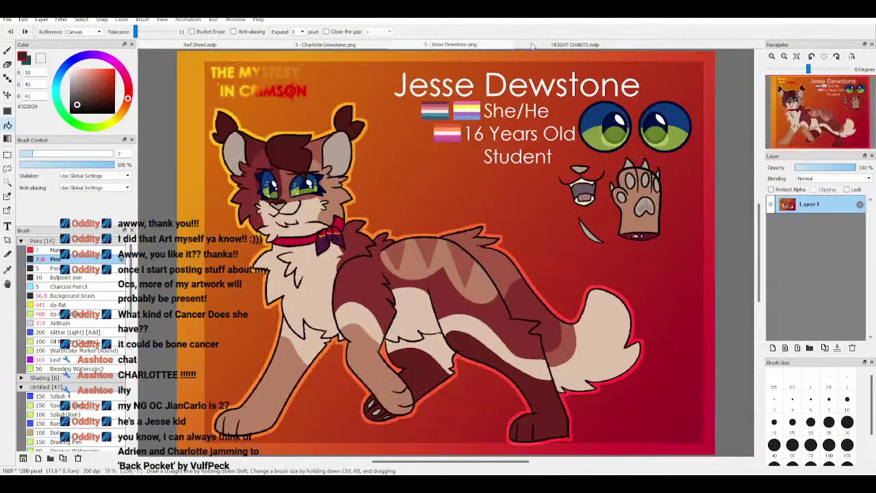
click(529, 45)
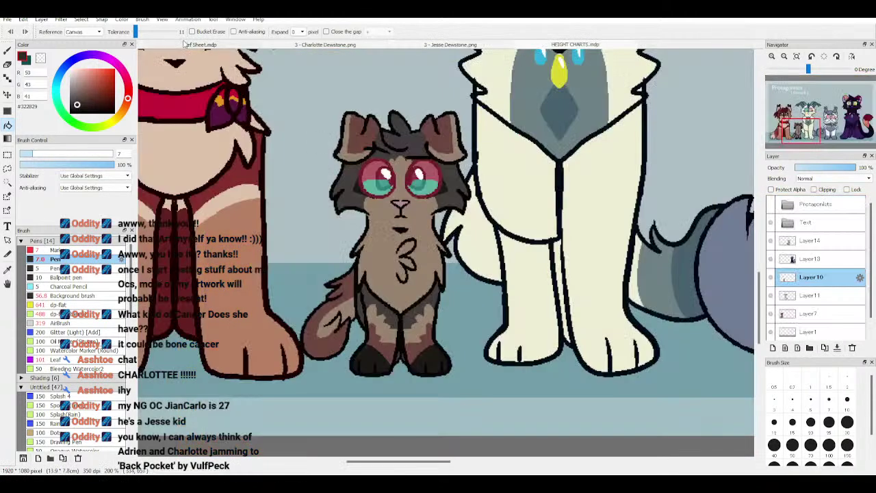
click(199, 45)
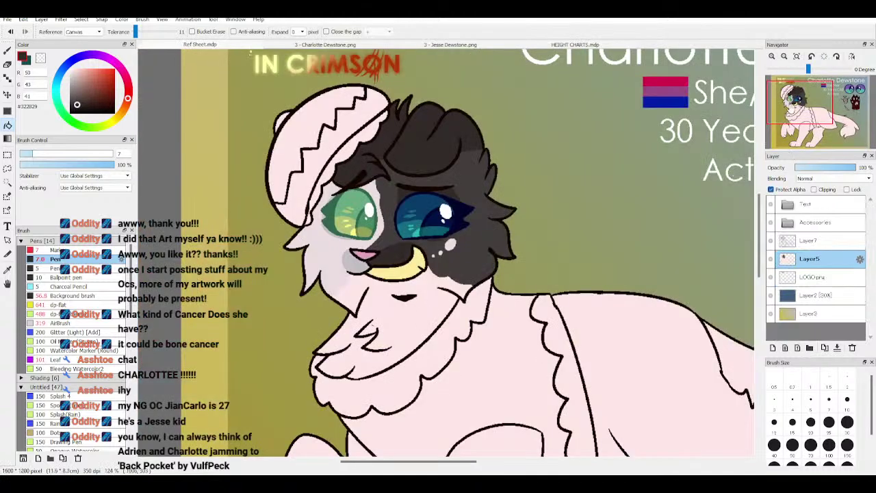
Step: Sample the muted teal from beside the dark eye and bucket-fill the crown of the hat with #61858A
scroll(791, 108, down, 3)
drag(809, 111, 827, 124)
scroll(829, 125, up, 1)
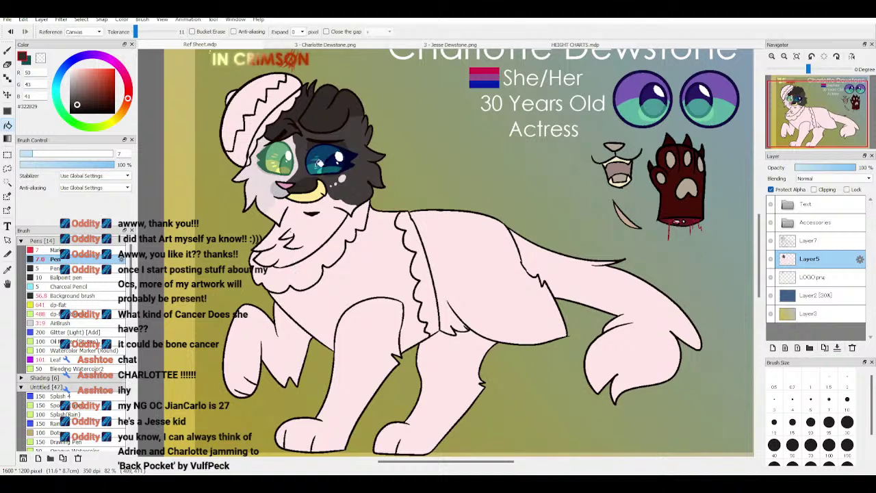
alt+click(313, 162)
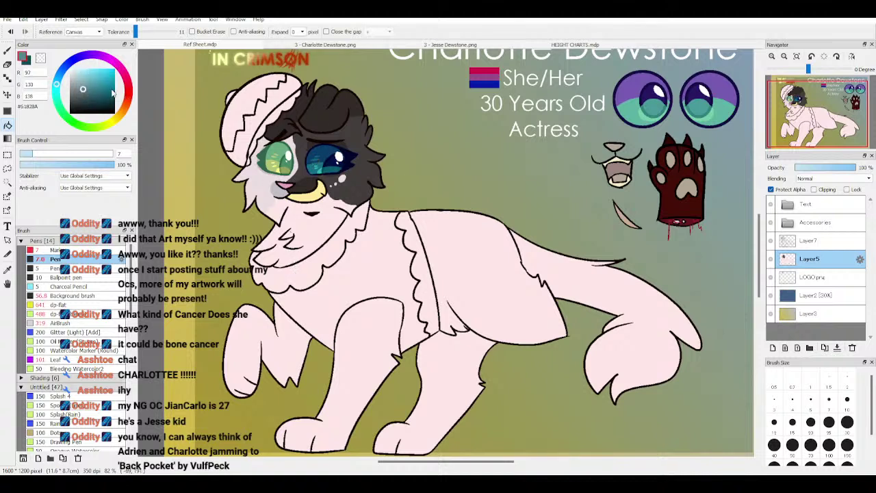
click(240, 113)
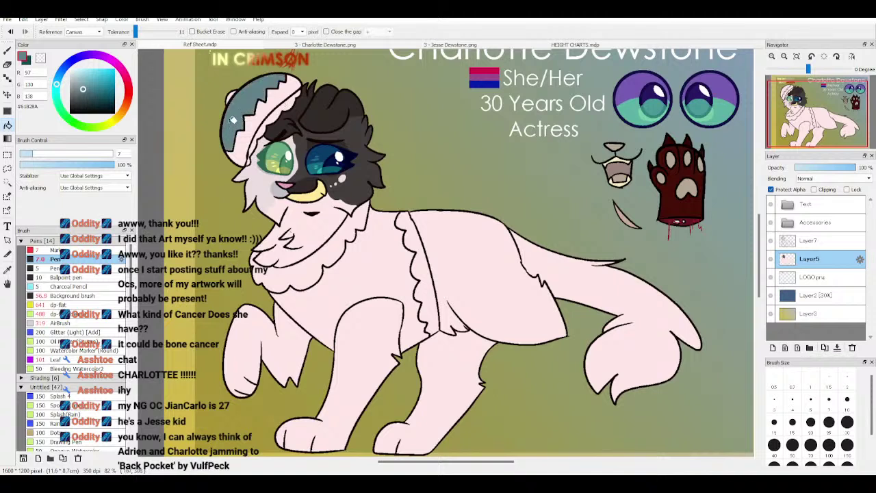
click(233, 120)
Step: Shift the teal toward blue in two darker shades, coloring the hat's zigzag band #4D6878 and its brim #3C5166
click(59, 79)
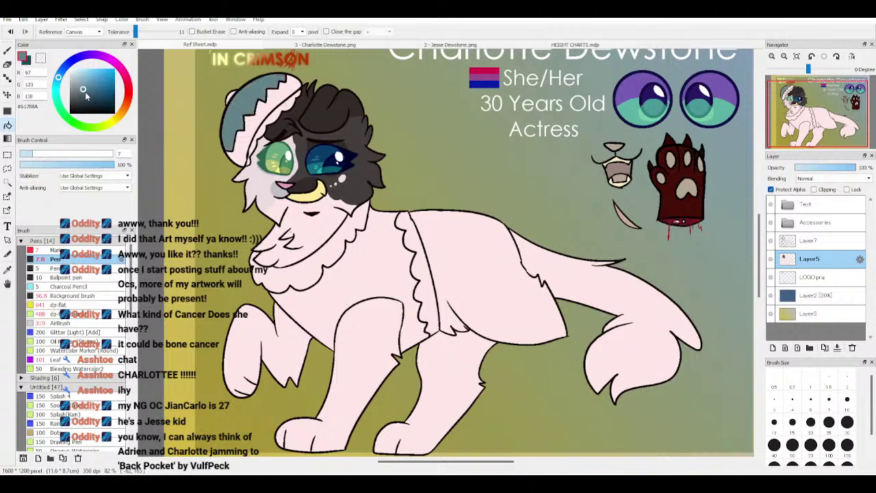
click(85, 91)
click(254, 96)
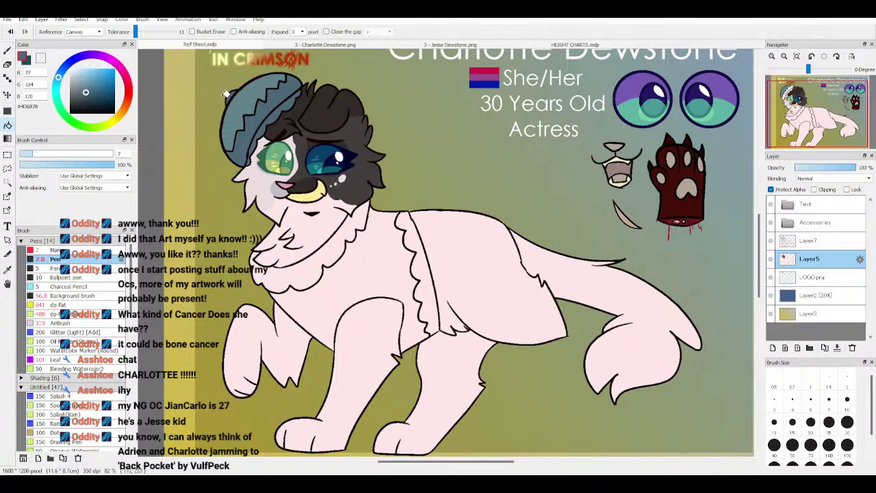
click(60, 73)
click(87, 96)
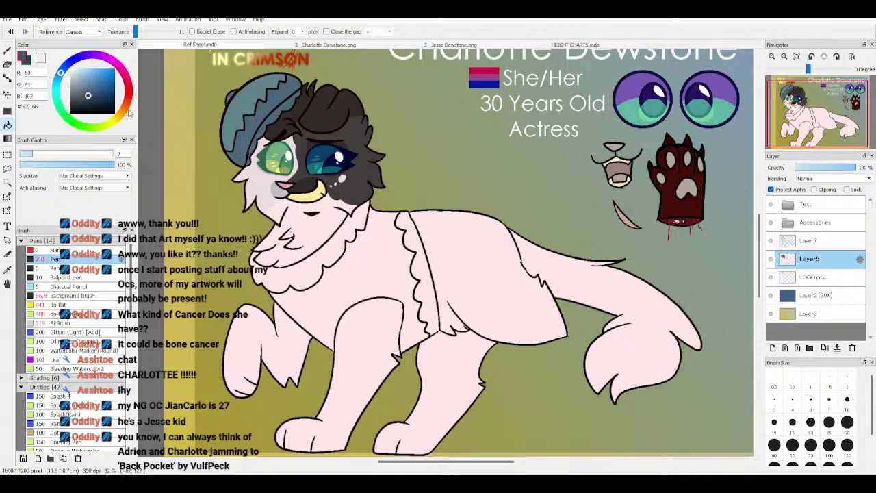
Step: Reuse the hat colors on the shirt, filling its body with #61858A, collar ruffle with #4D6878 and hem ruffle with #3C5166
alt+click(264, 81)
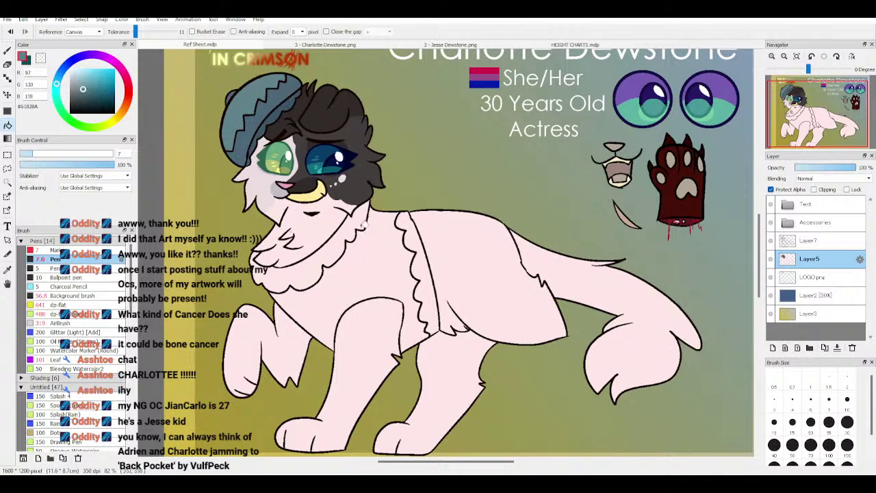
click(367, 270)
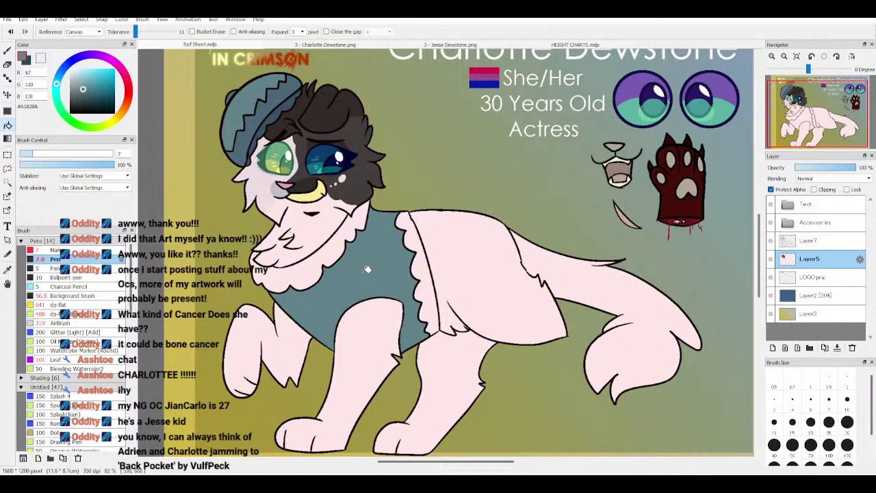
alt+click(258, 113)
click(319, 259)
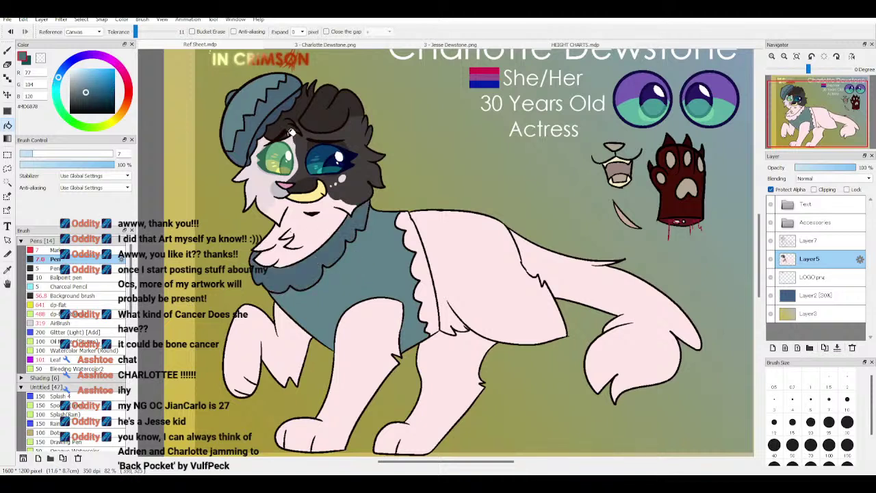
alt+click(273, 115)
click(414, 252)
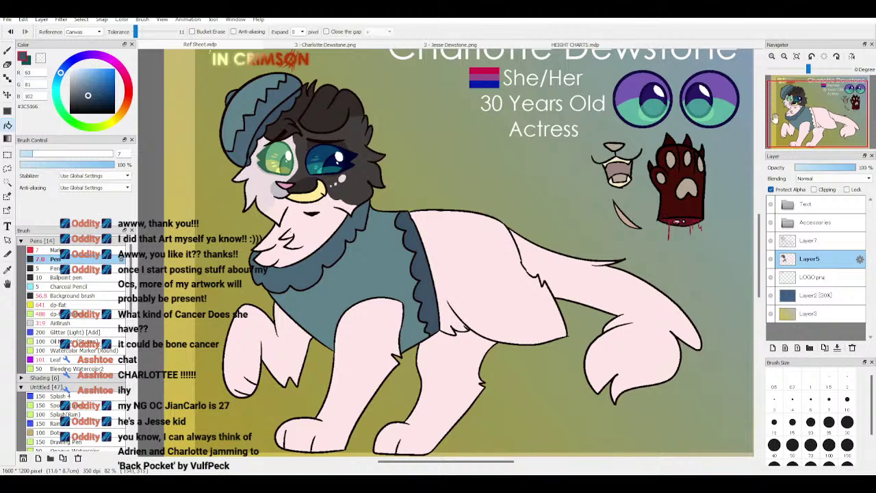
Step: Sample the face's pale fur, draw a lower boundary across both upper forelegs, and bucket-fill those sections with #ECDDE1
drag(814, 119, 812, 124)
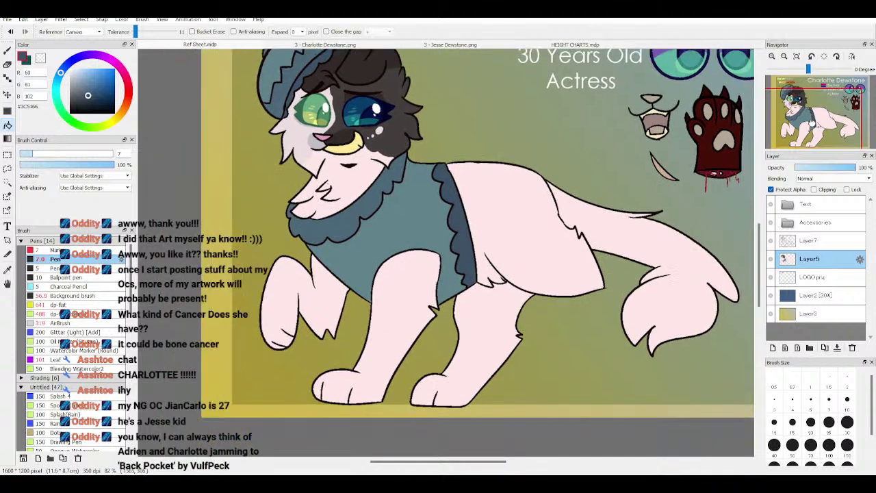
click(363, 49)
click(261, 48)
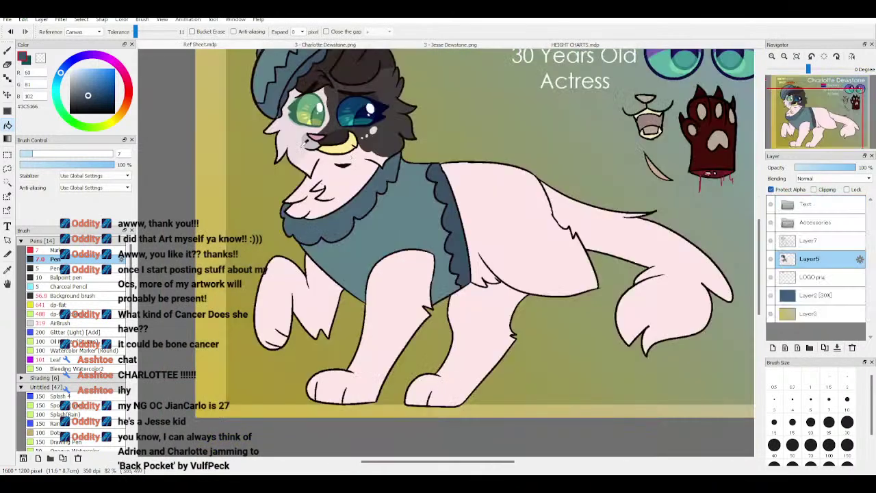
alt+click(299, 138)
key(n)
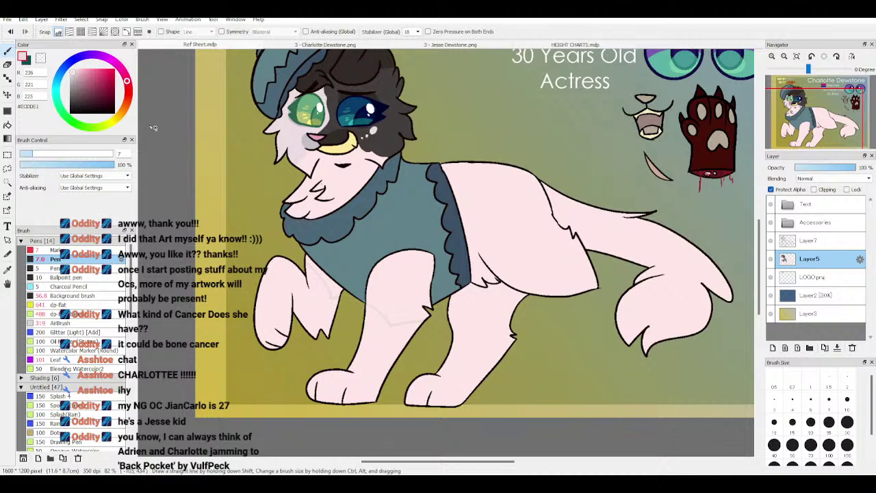
click(7, 125)
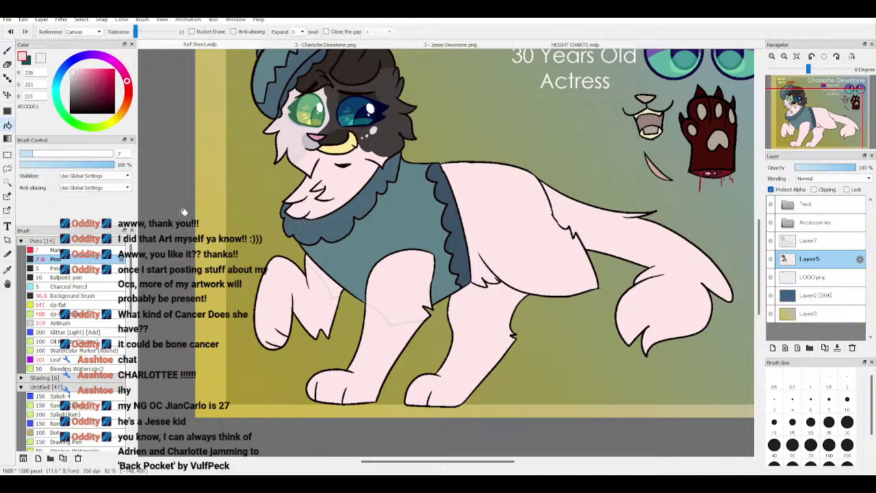
click(393, 275)
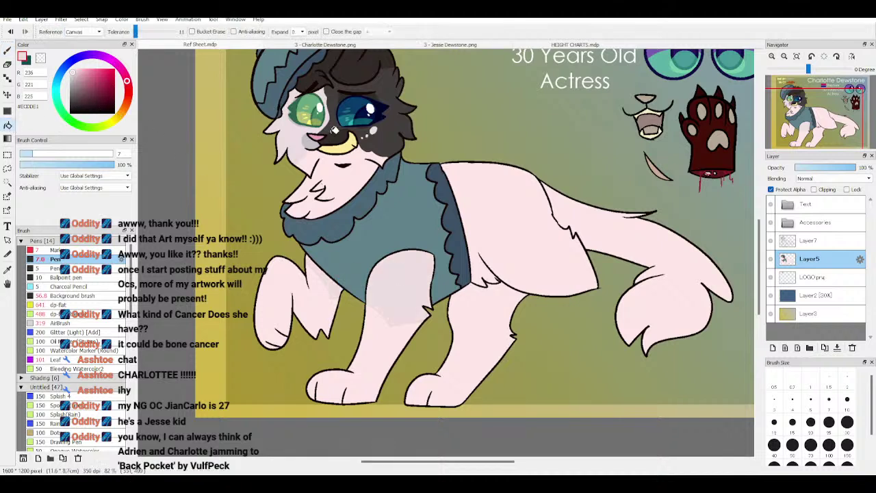
Step: Sample the gray muzzle patch and paint a filled diamond marking in #C2BFC5 on the near upper foreleg
alt+click(305, 138)
click(9, 49)
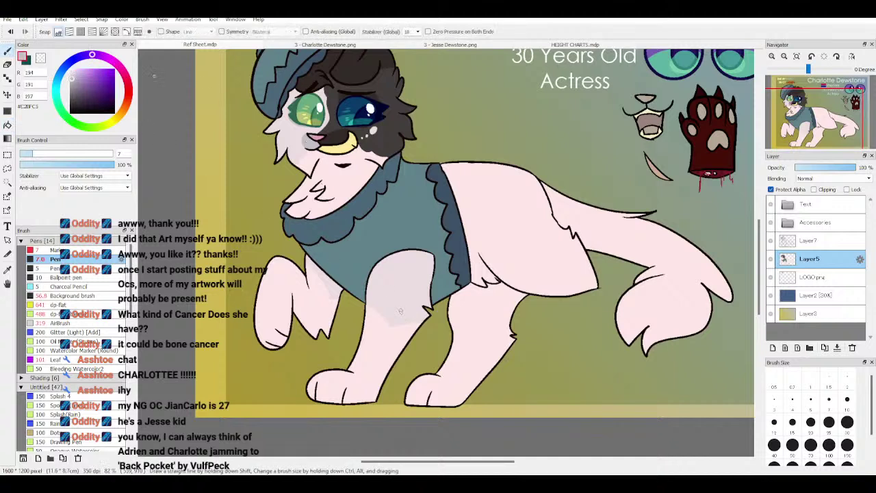
drag(409, 280, 402, 313)
click(8, 125)
click(399, 286)
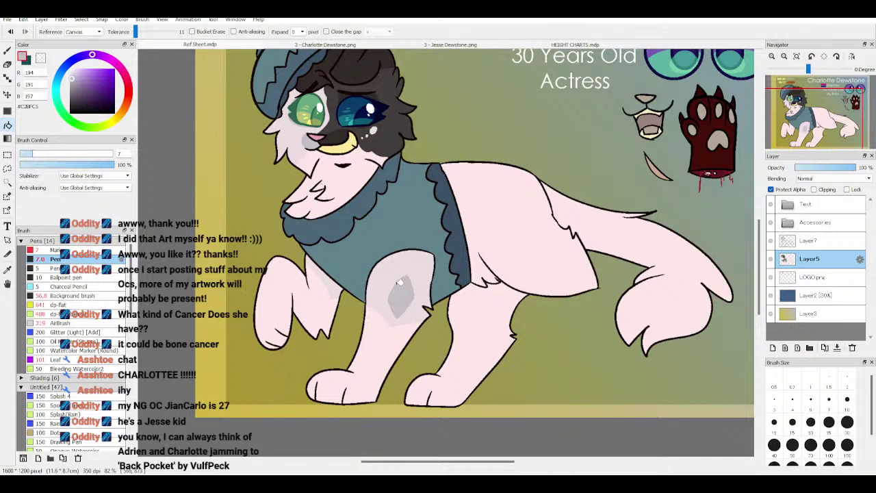
Step: Check the older Charlotte sheet's legs, draw fur boundaries on both front paws, and bucket-fill them with the pale fur #ECDDE1
click(329, 45)
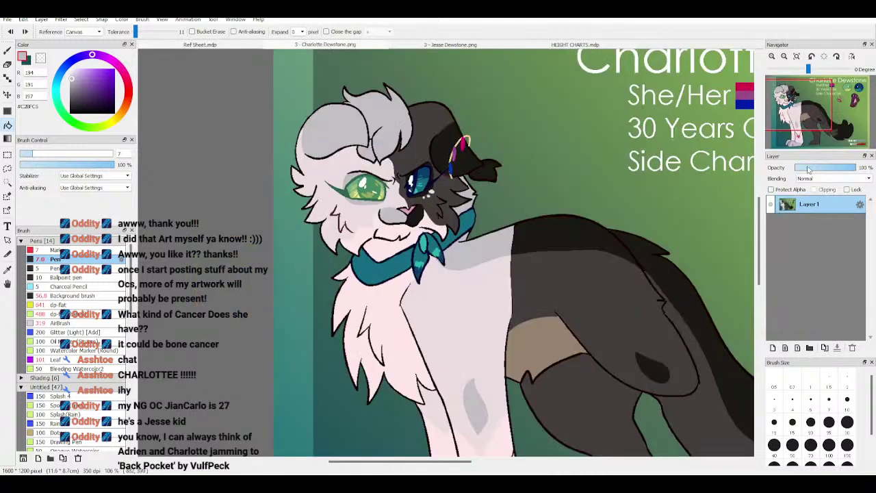
drag(806, 132, 804, 129)
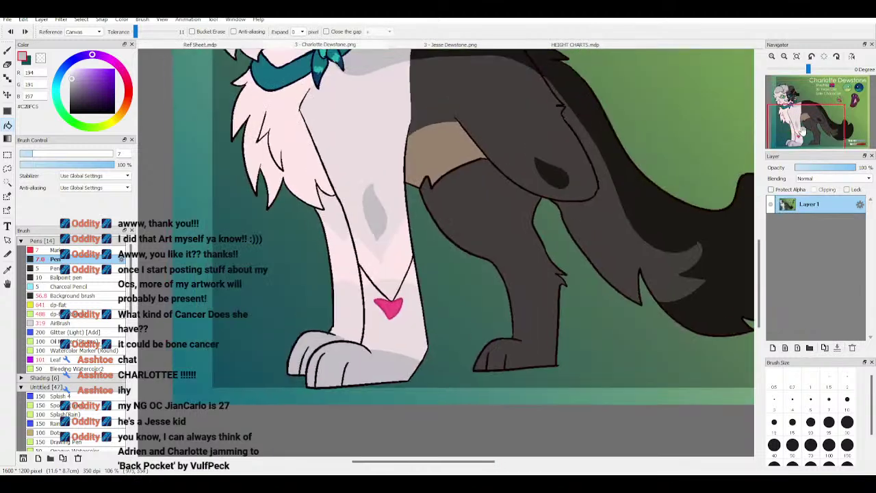
click(238, 45)
right_click(380, 299)
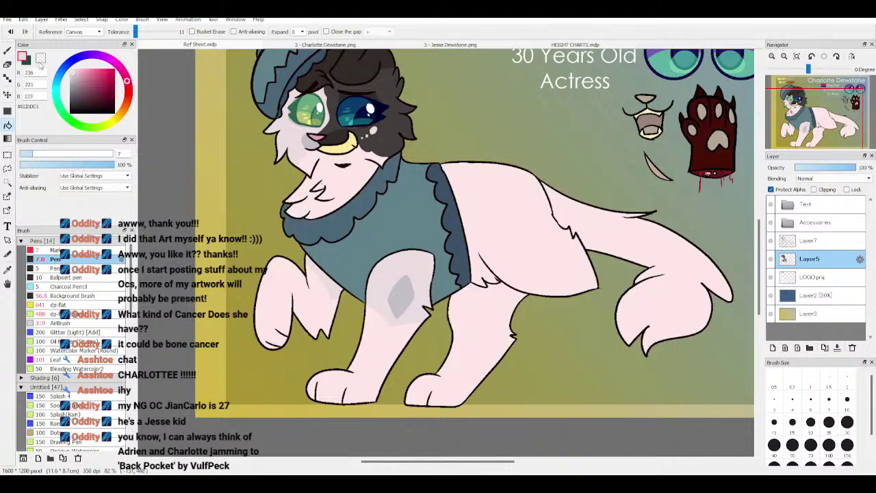
click(8, 52)
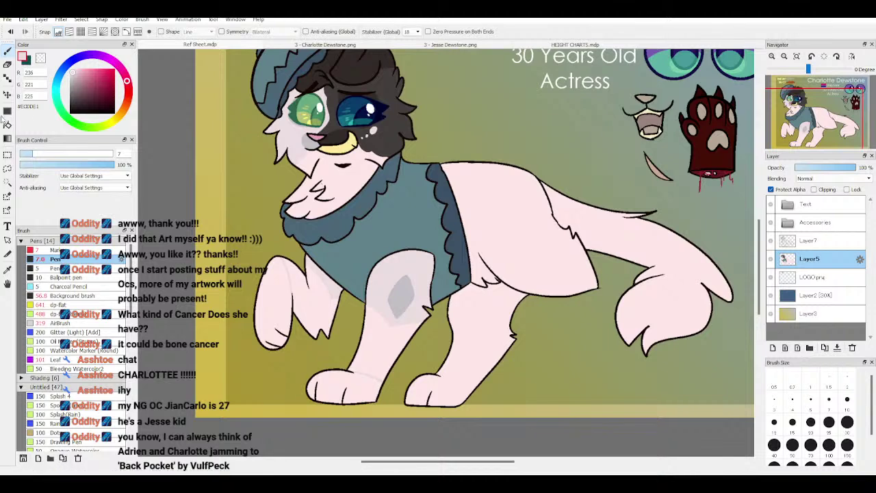
key(g)
click(281, 301)
click(308, 380)
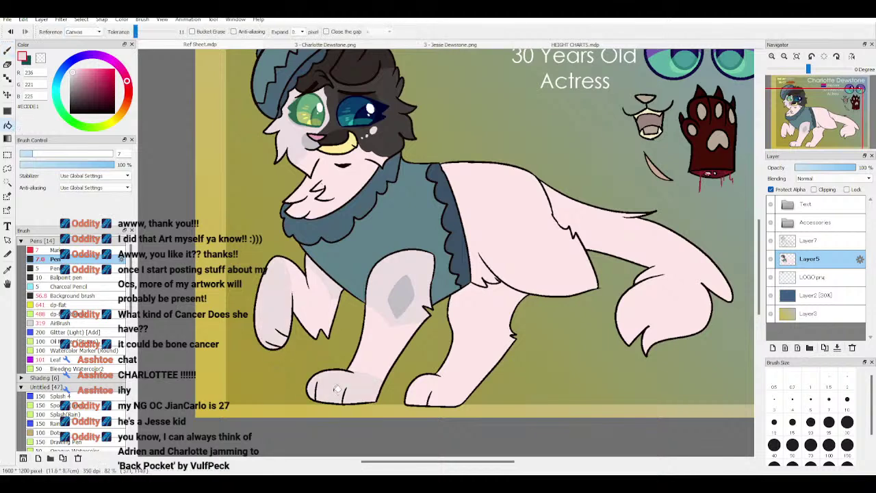
Step: Sample the dark fur on the face and bucket-fill the torso and haunch behind the shirt with #433E3C
click(808, 118)
drag(808, 118, 815, 110)
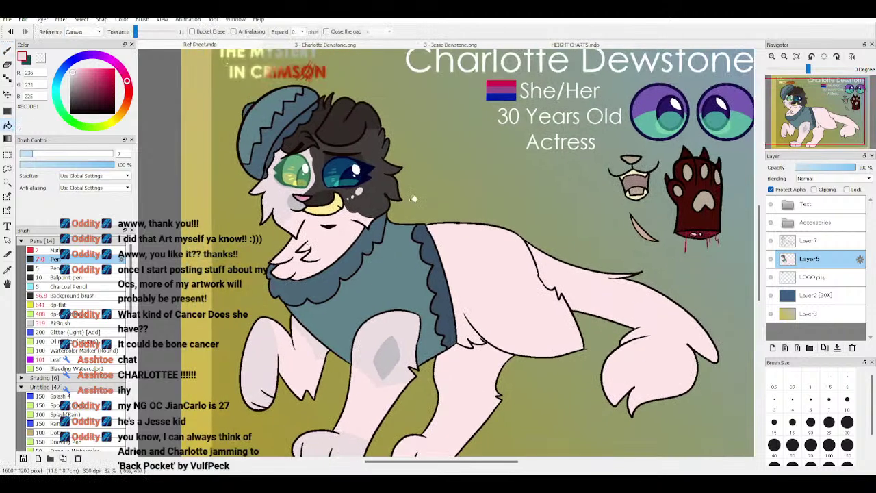
right_click(372, 201)
click(510, 272)
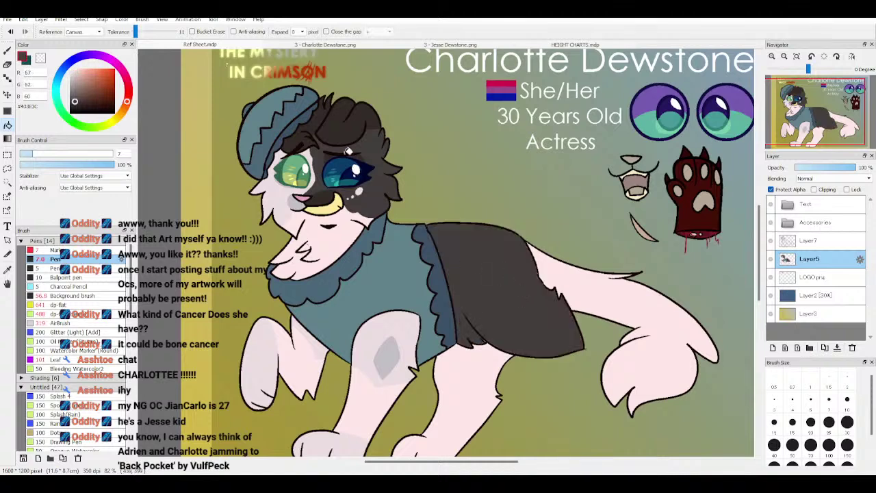
Step: Sample the hair color, draw a curved line along the upper back, and bucket-fill the strip above it with #322B29
alt+click(354, 131)
click(7, 51)
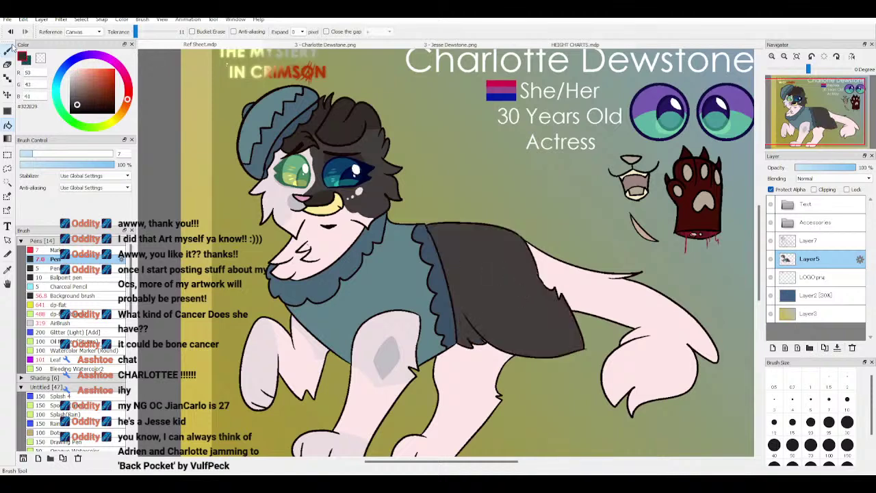
drag(456, 245, 531, 261)
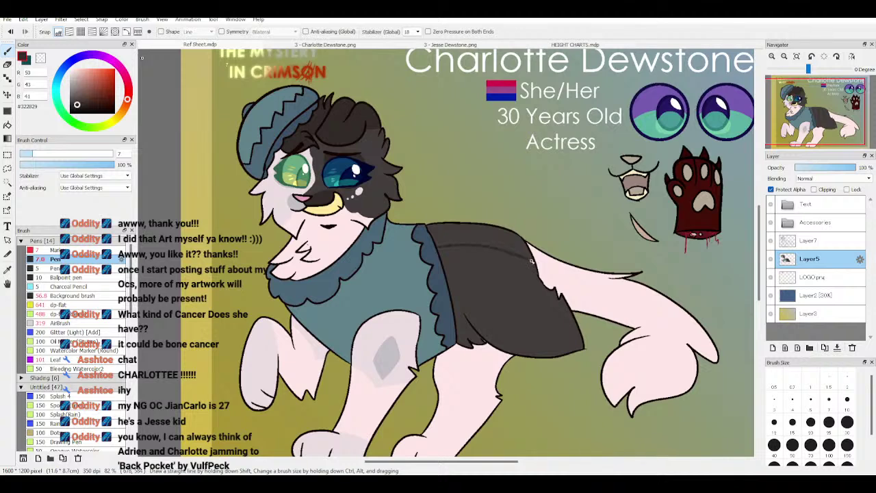
key(g)
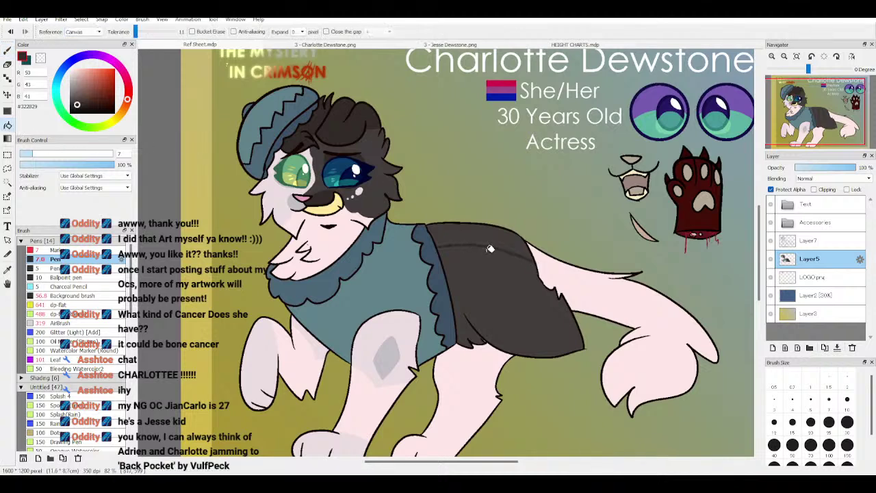
click(489, 237)
Step: Sample the tan belly color from the older Charlotte sheet, draw a jagged edge on the belly, and fill it with #99836F
click(415, 44)
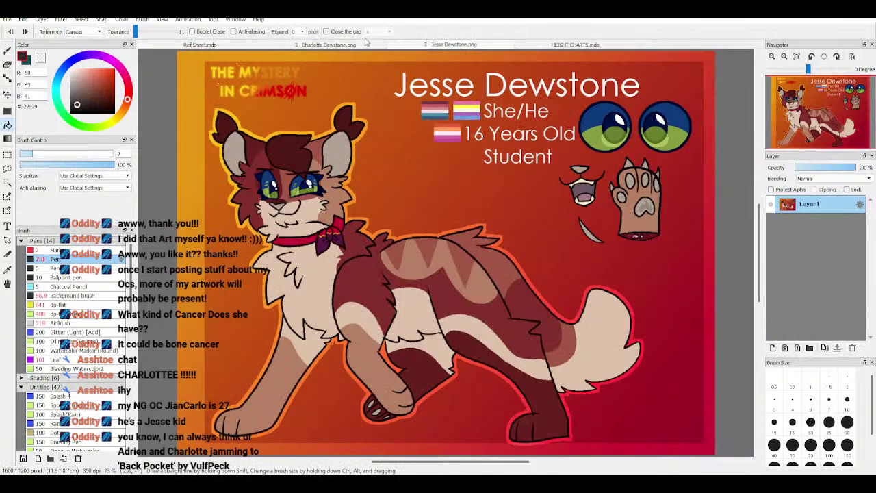
click(368, 45)
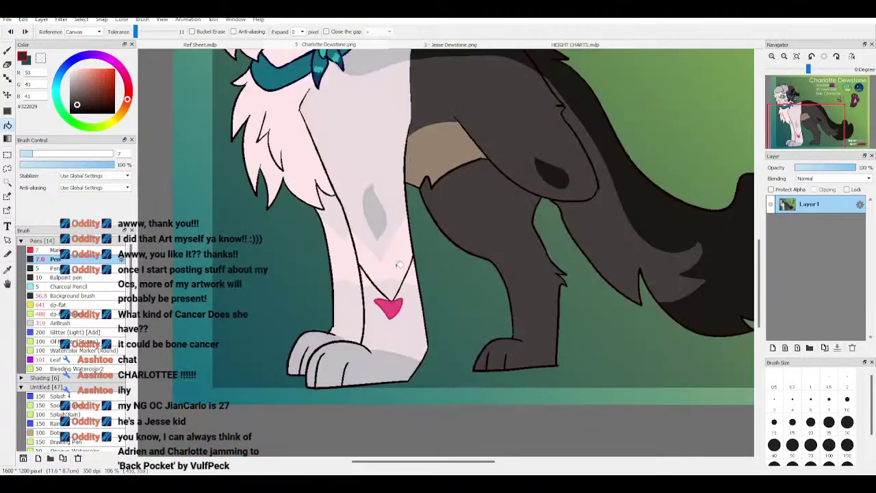
right_click(449, 150)
click(179, 46)
click(8, 51)
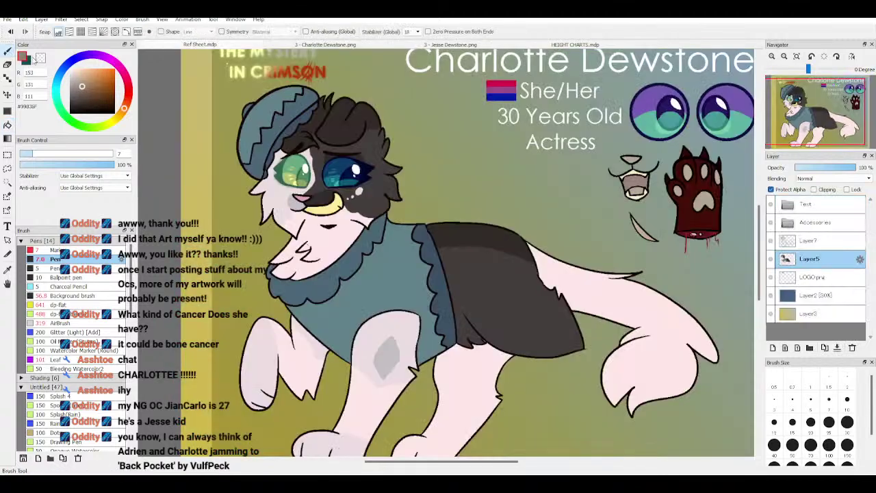
drag(803, 120, 819, 124)
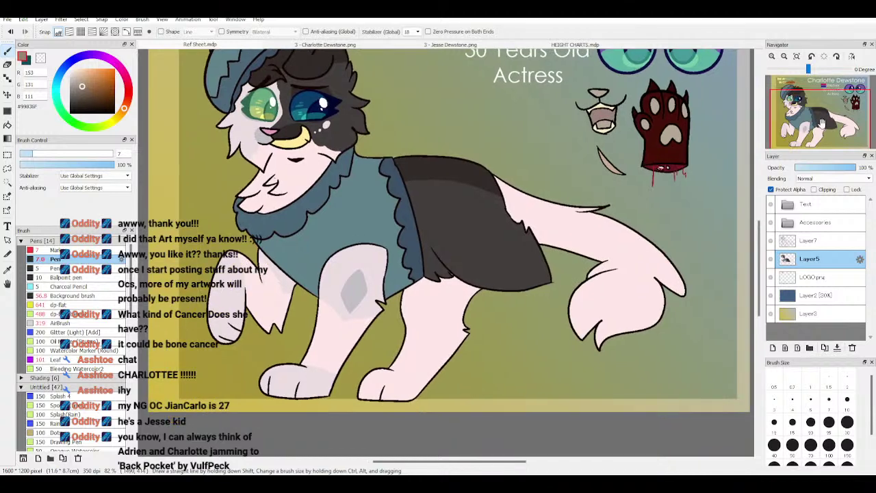
scroll(391, 232, up, 5)
mouse_move(392, 233)
mouse_down()
mouse_move(401, 222)
mouse_move(410, 241)
mouse_up()
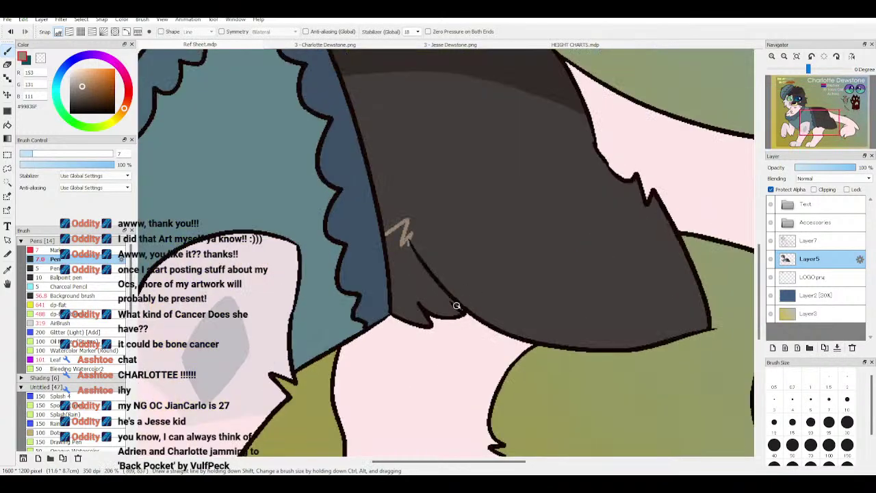
click(8, 126)
click(431, 287)
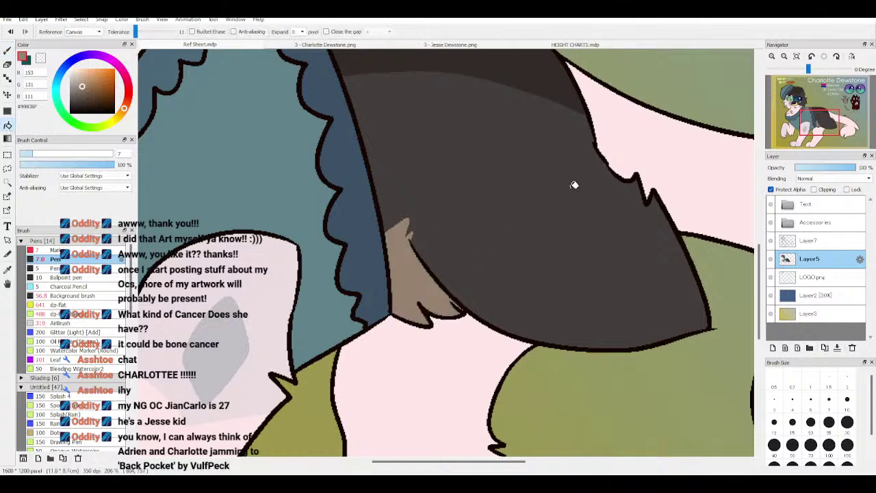
Step: Bucket-fill the whole tail with the haunch's dark fur color, and sample the darker #322B29 from the back strip
scroll(808, 78, down, 8)
drag(820, 111, 825, 119)
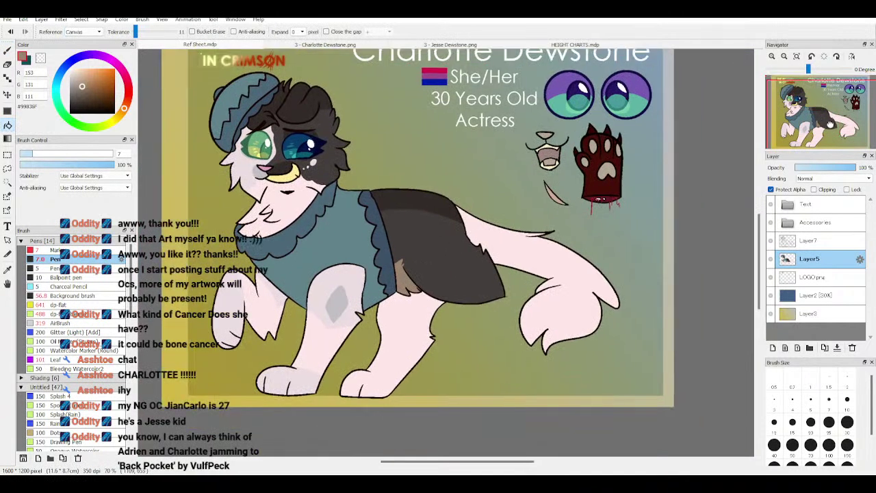
scroll(454, 276, up, 2)
right_click(455, 276)
click(492, 226)
right_click(407, 172)
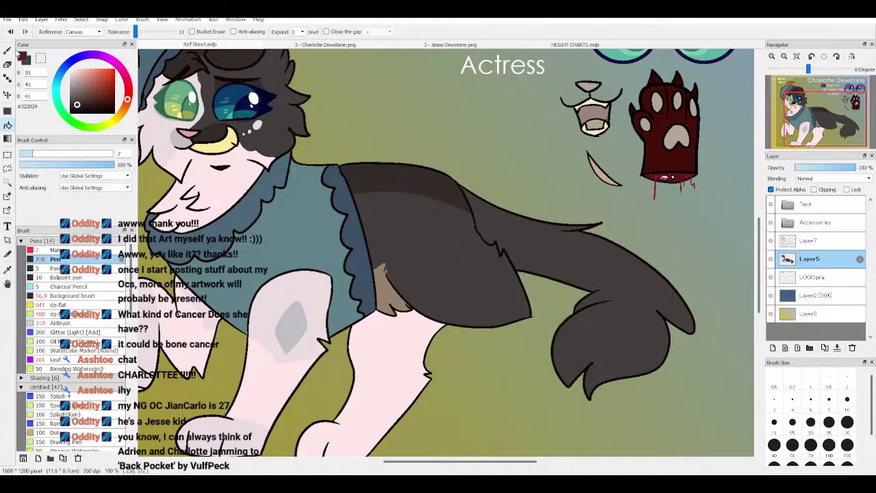
Step: Check the tail markings on the older Charlotte sheet, draw a curved line along the upper tail, and bucket-fill the strip above it with #322B29
click(7, 52)
click(358, 45)
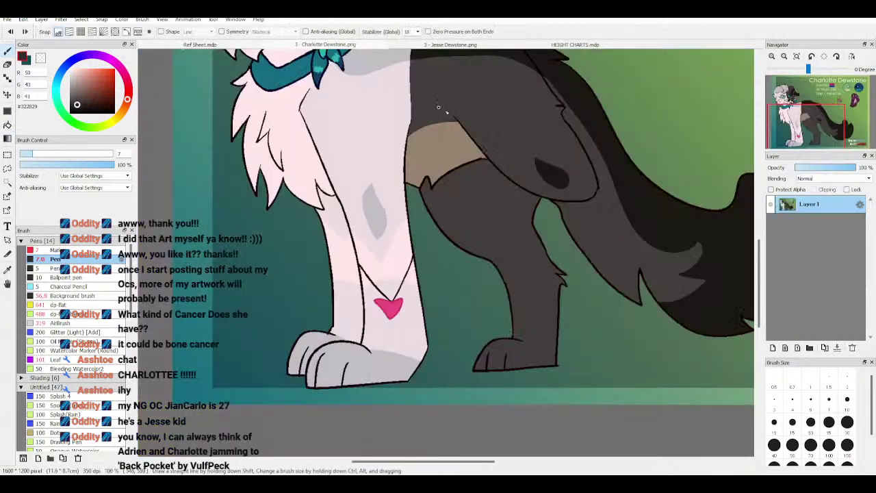
scroll(462, 231, down, 1)
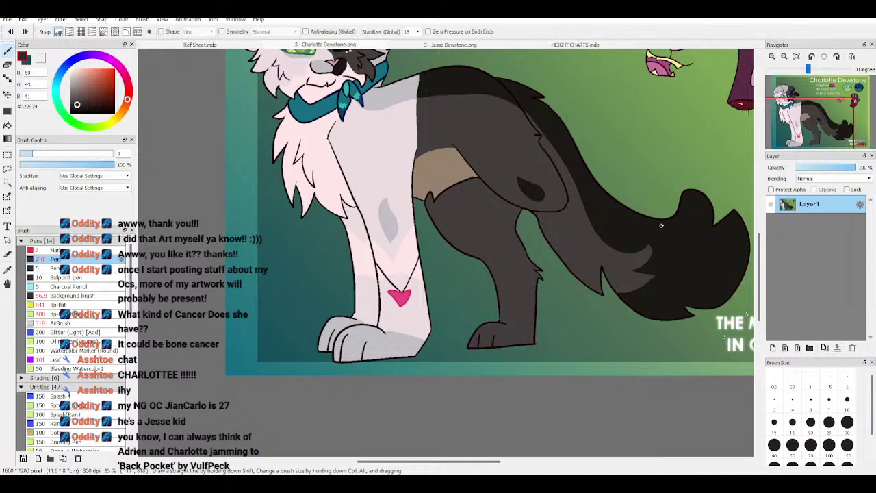
click(255, 45)
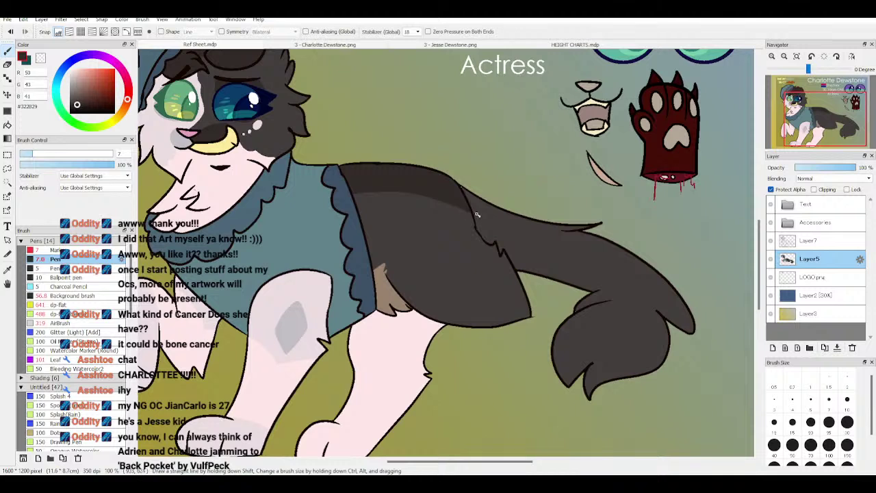
mouse_move(477, 215)
mouse_down()
mouse_move(558, 250)
mouse_move(612, 250)
mouse_up()
key(g)
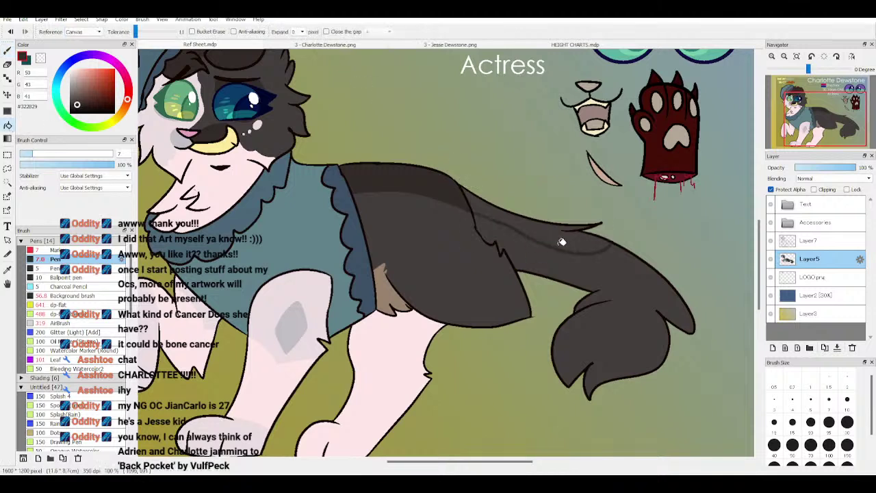
click(562, 243)
Step: Sample the tan belly color, draw a jagged edge across the tail, and bucket-fill the tail's end with #99836F
alt+click(388, 269)
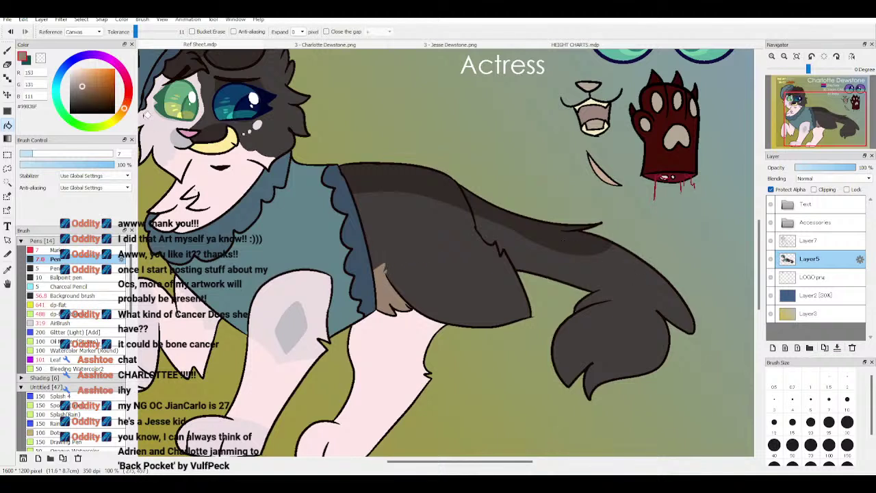
click(7, 51)
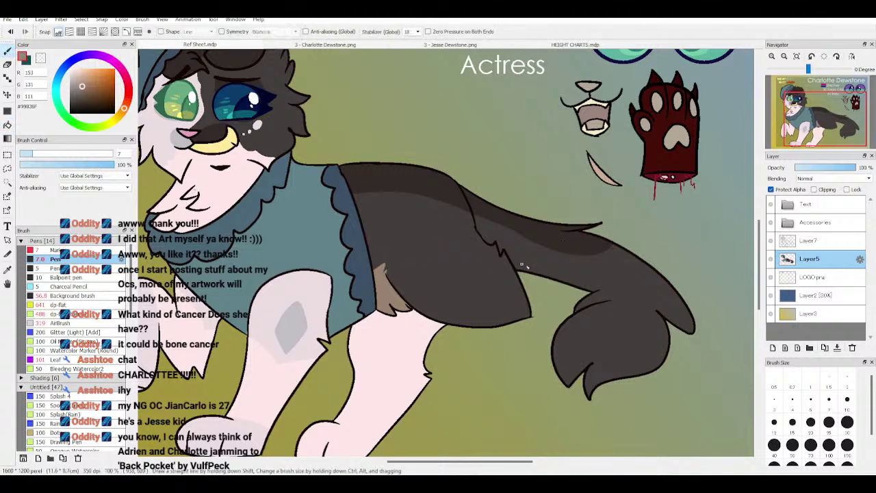
mouse_move(602, 287)
mouse_down()
mouse_move(616, 259)
mouse_move(623, 277)
mouse_move(627, 256)
mouse_up()
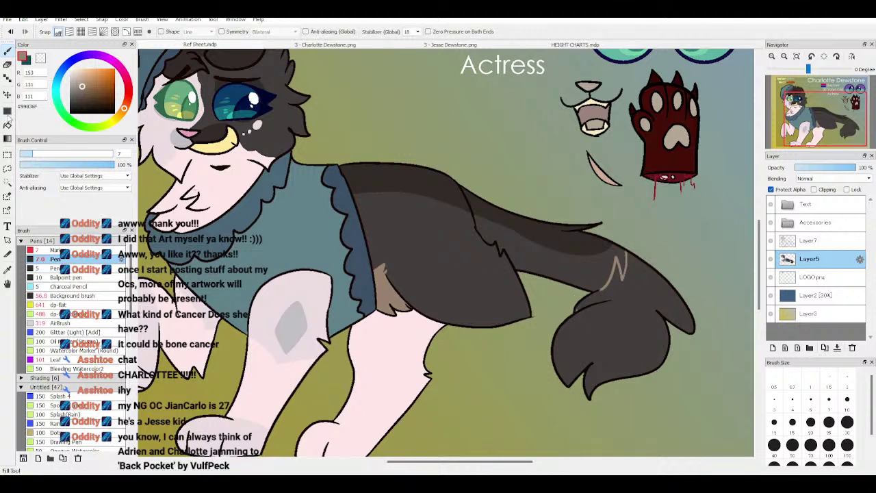
key(g)
click(602, 319)
Step: Bucket-fill the hind leg with the dark fur color #433E3C, and outline and fill its paw with the tail's tan #99836F
right_click(466, 276)
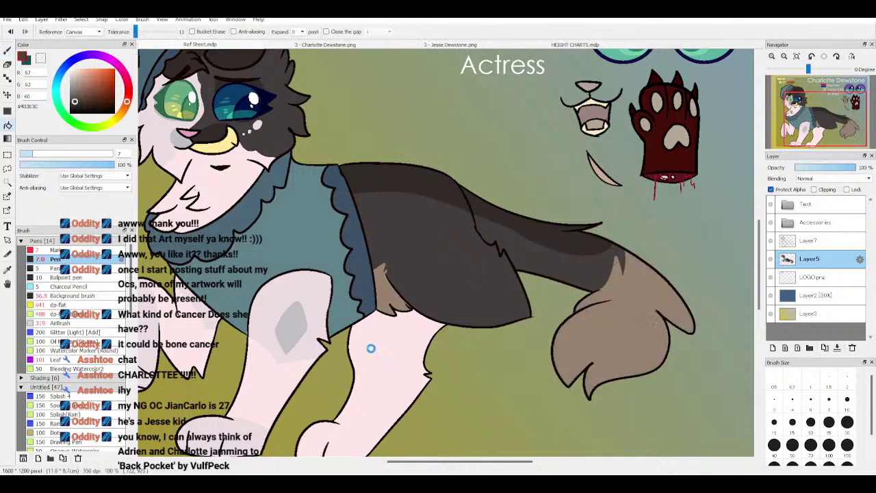
click(371, 348)
right_click(658, 312)
drag(851, 126, 848, 137)
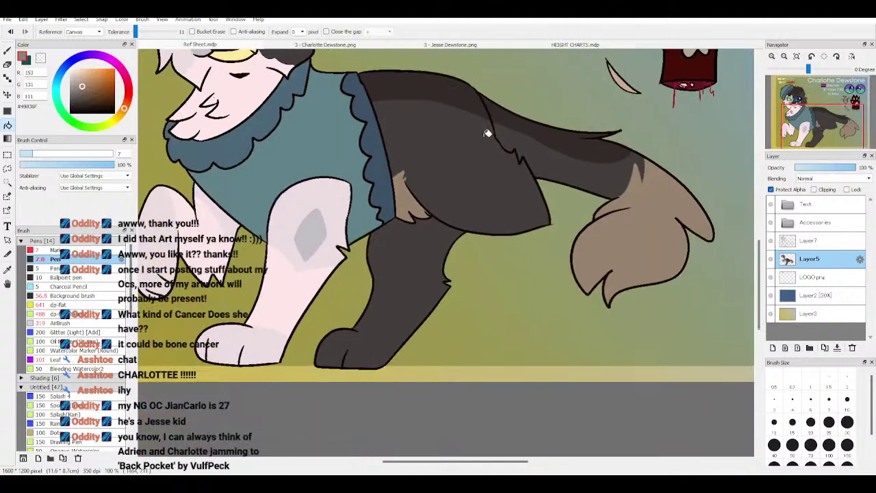
click(8, 53)
drag(358, 332, 398, 349)
click(7, 126)
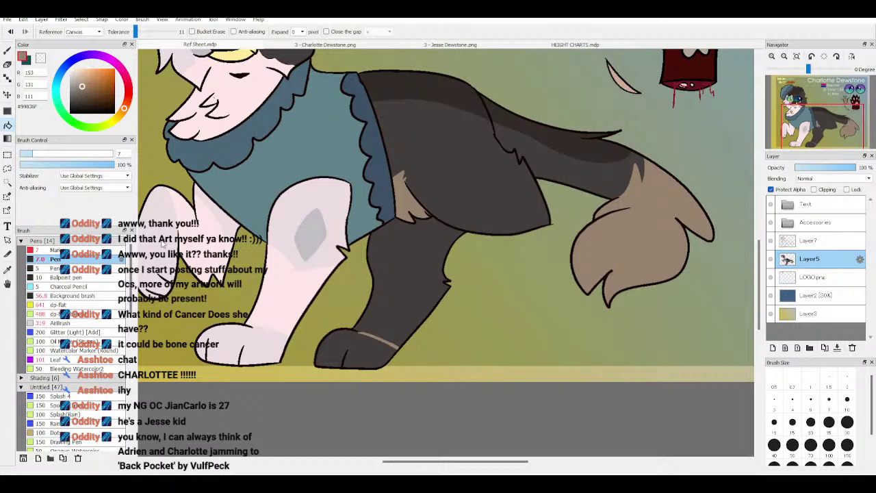
click(383, 348)
key(x)
key(p)
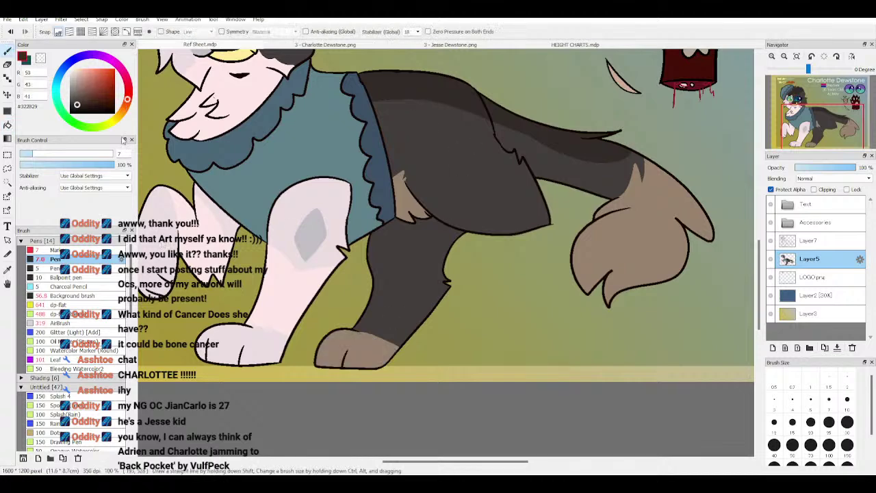
Step: Turn off Protect Alpha on Layer5 and merge Layer7 down into it
scroll(825, 113, down, 3)
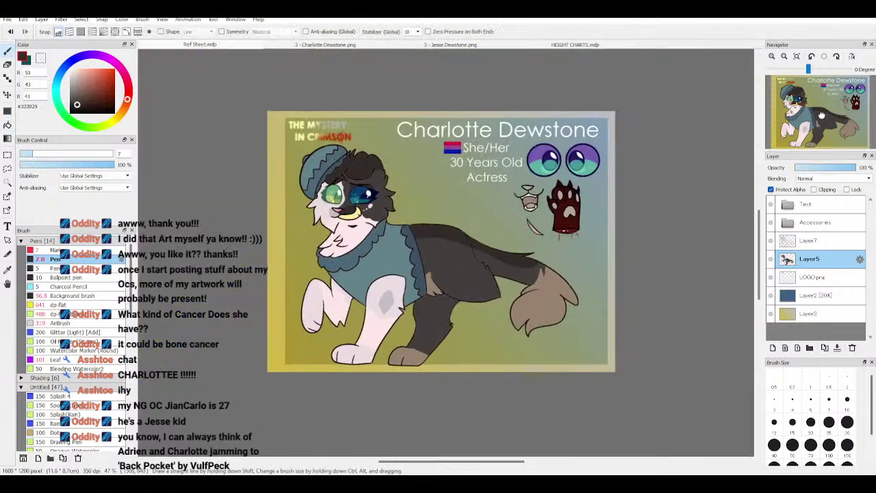
scroll(837, 138, up, 2)
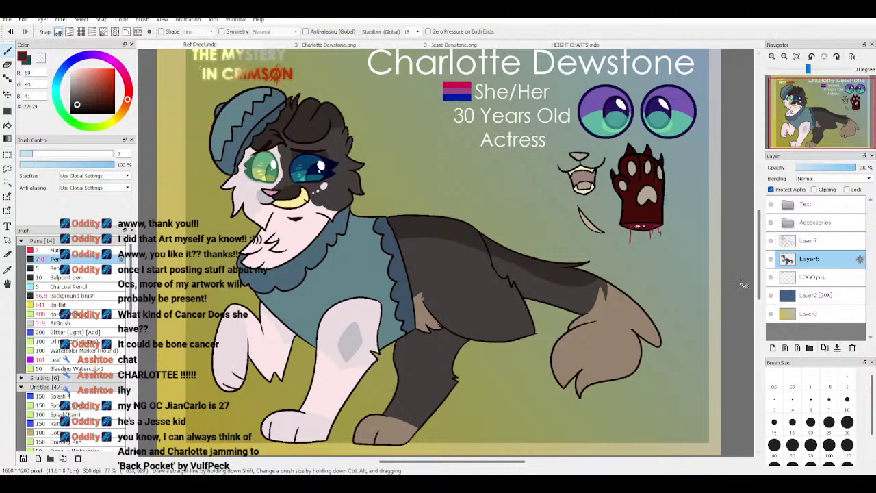
click(781, 190)
click(797, 240)
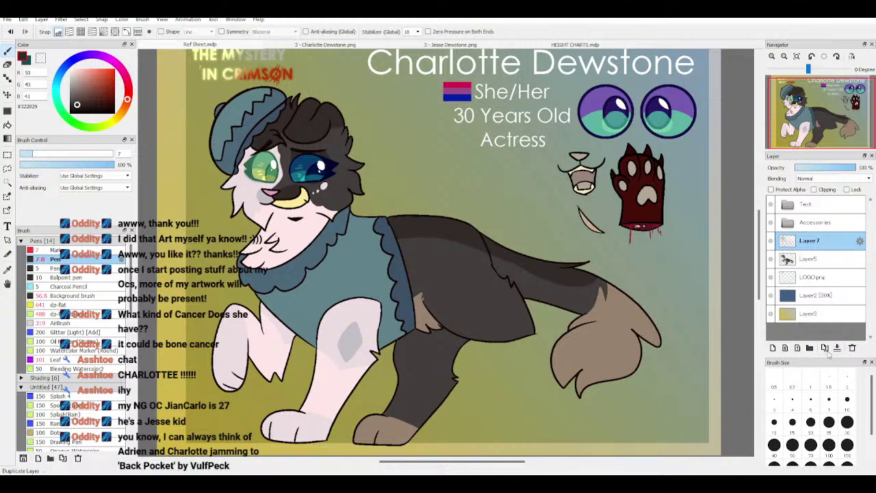
click(837, 347)
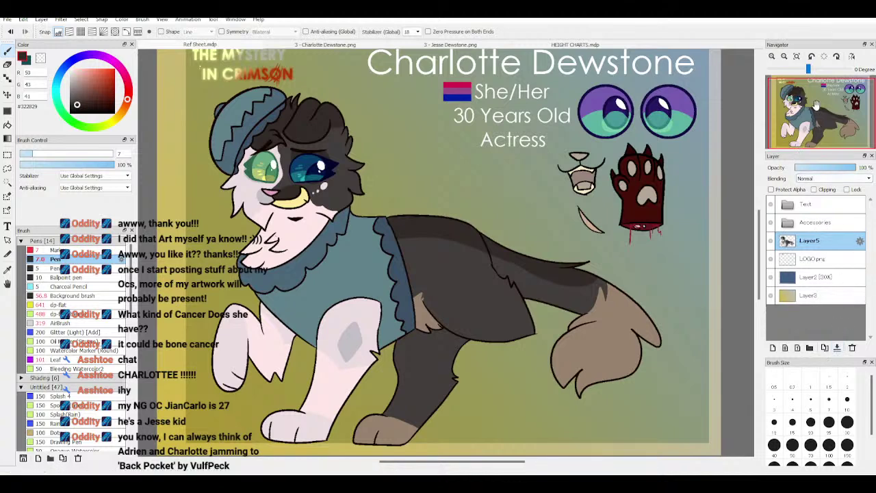
Step: Move the merged cat artwork on Layer5 slightly to the left on the sheet
click(7, 94)
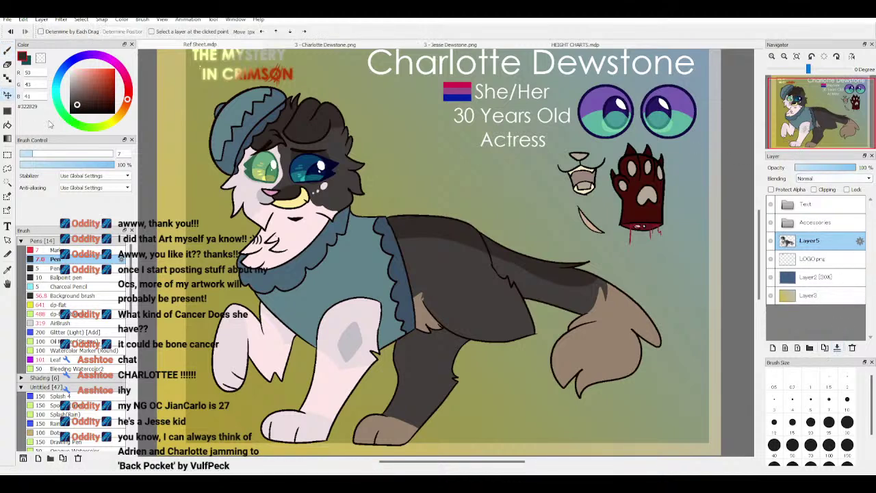
drag(274, 182, 260, 181)
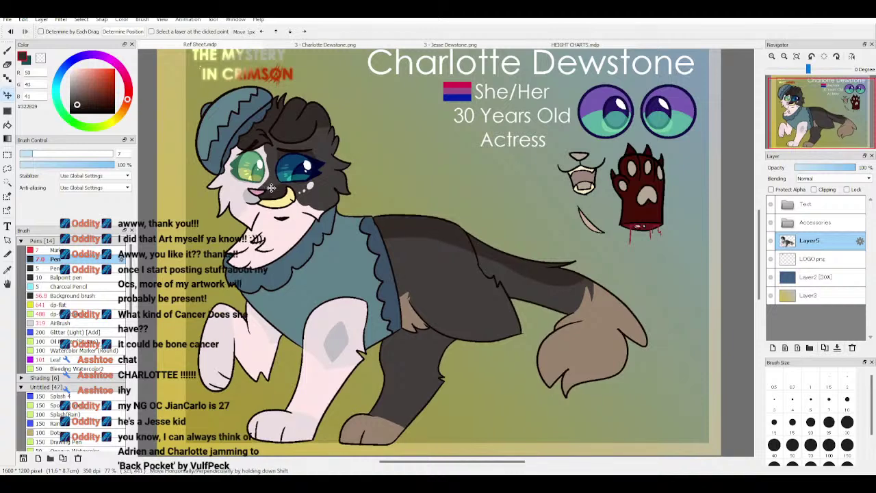